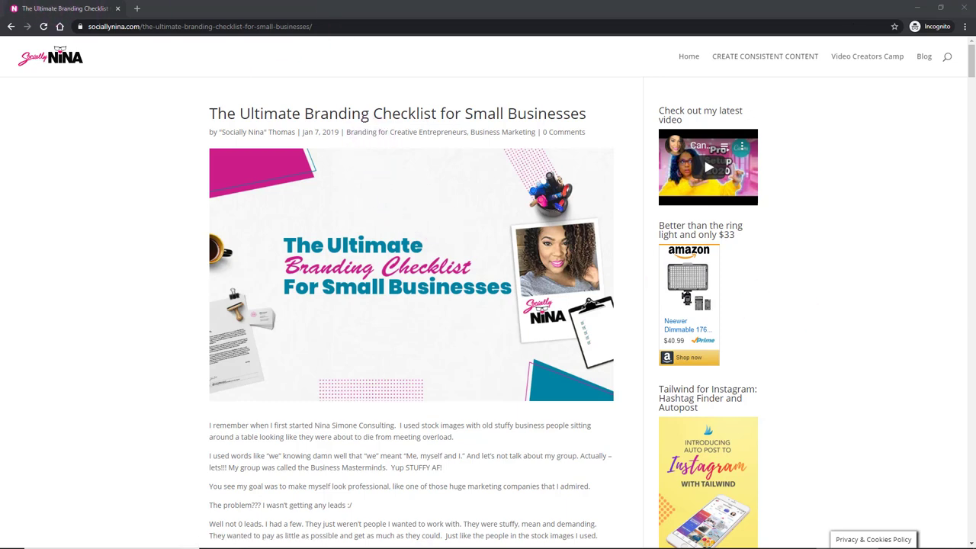
# In the notes, review the mood-board link and the Ultimate Branding Checklist label.
pyautogui.hotkey('alt', 'Tab')
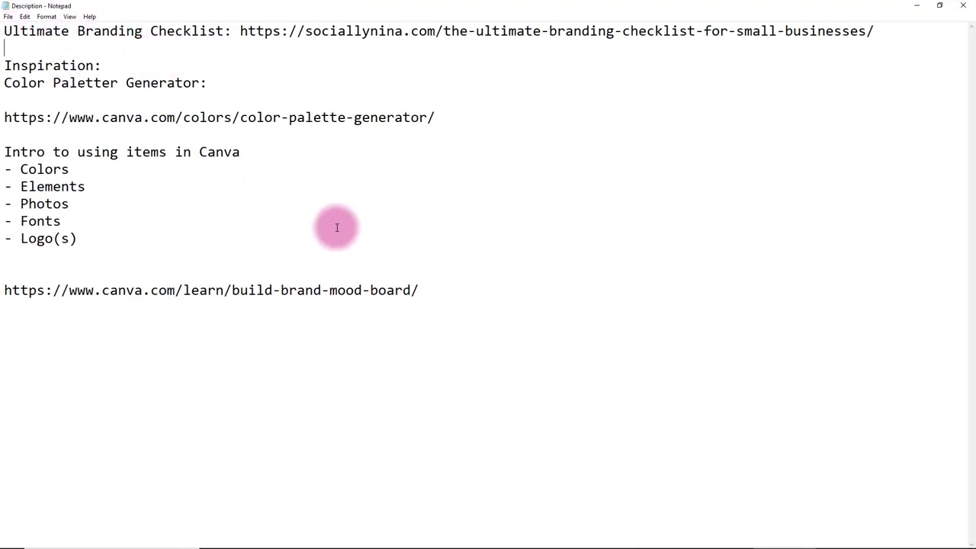
pyautogui.moveTo(419, 290); pyautogui.dragTo(121, 306)
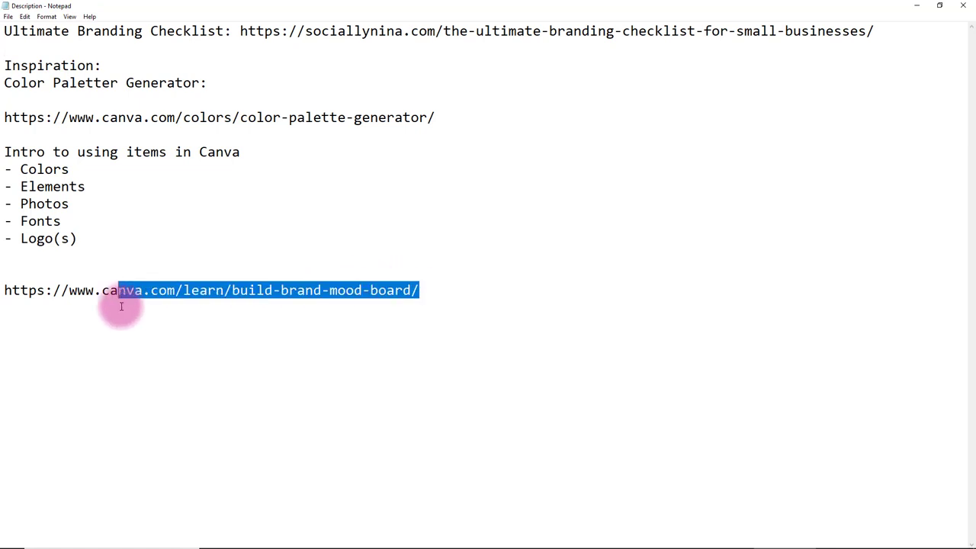
pyautogui.click(129, 173)
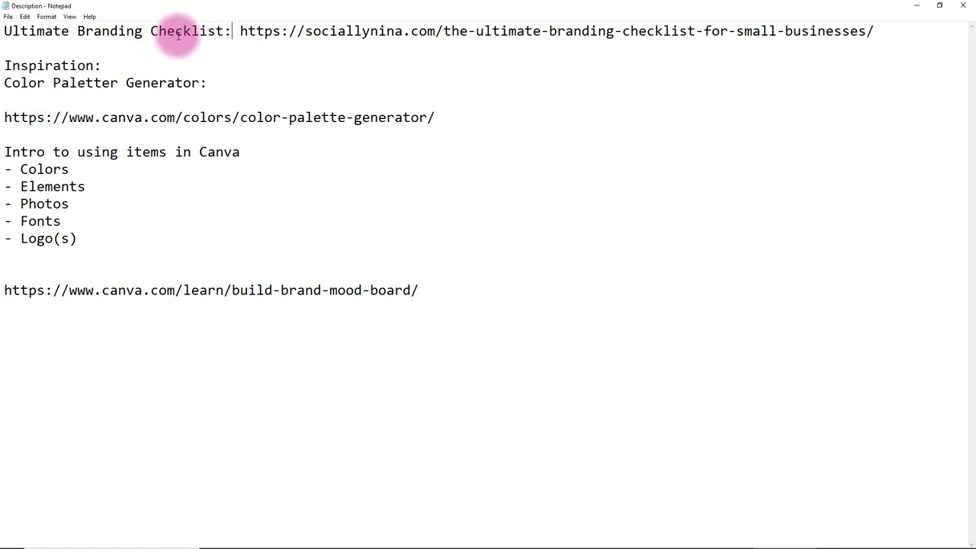
pyautogui.moveTo(231, 30); pyautogui.dragTo(6, 32)
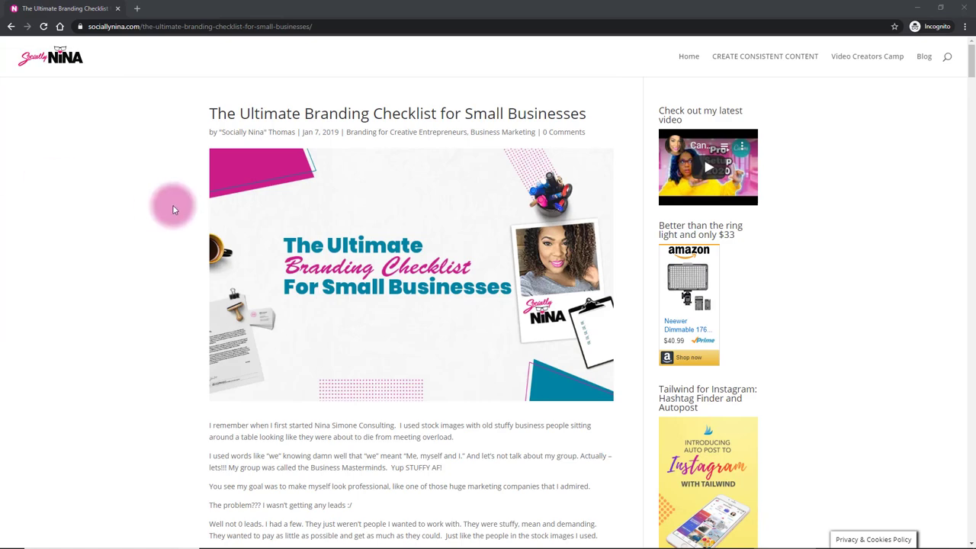
# Scroll the branding checklist article past the definitions and color wheel to Marketing Collateral Essentials.
pyautogui.scroll(-6, 303, 245)
pyautogui.scroll(-8, 303, 245)
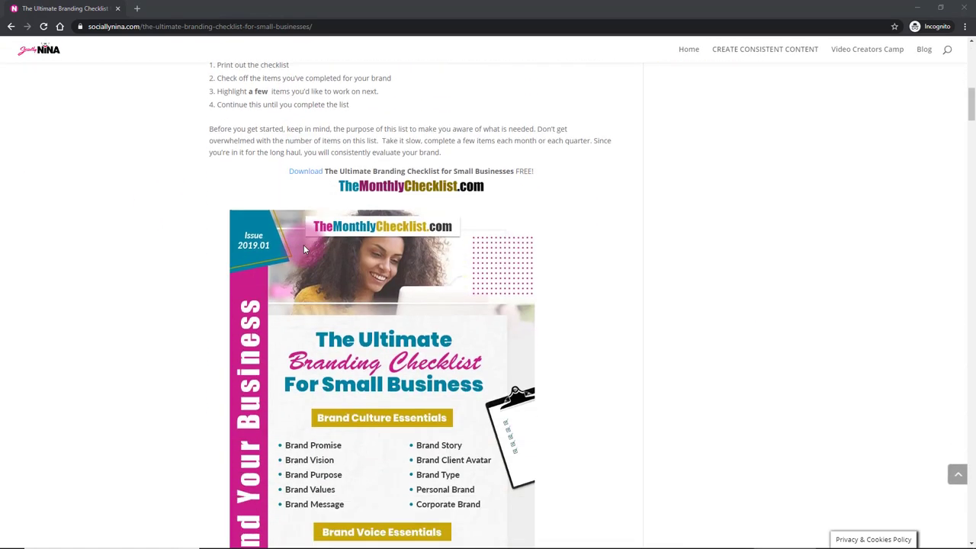
pyautogui.scroll(-6, 304, 249)
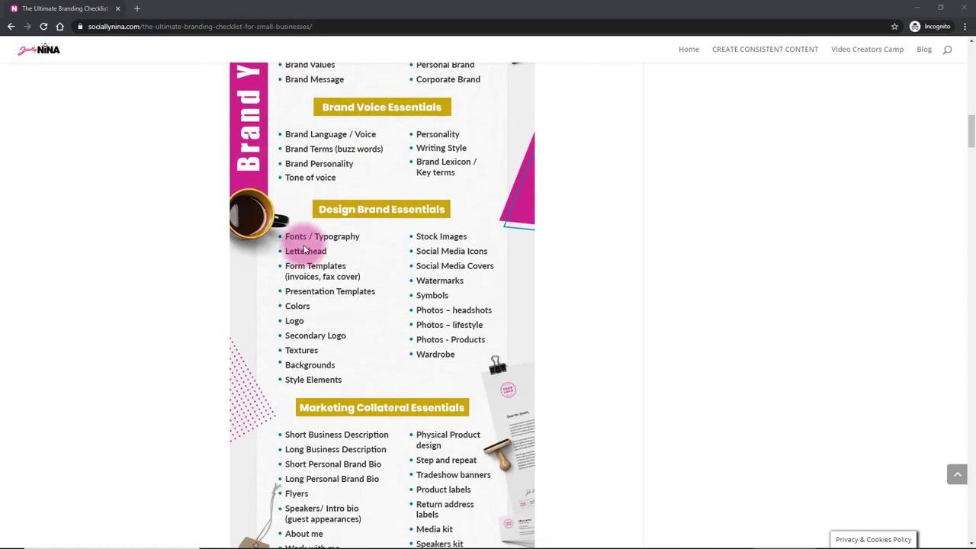
pyautogui.scroll(-1, 305, 249)
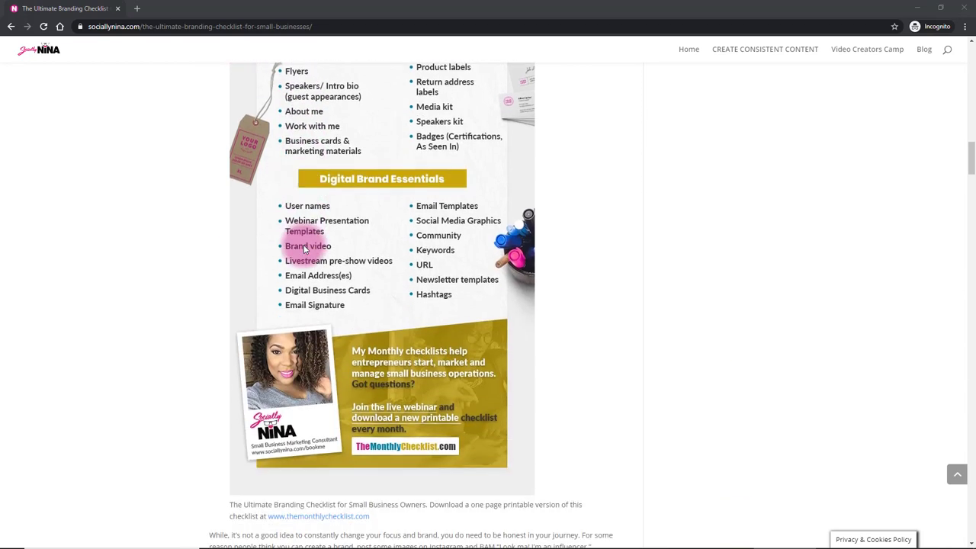
pyautogui.scroll(-5, 304, 248)
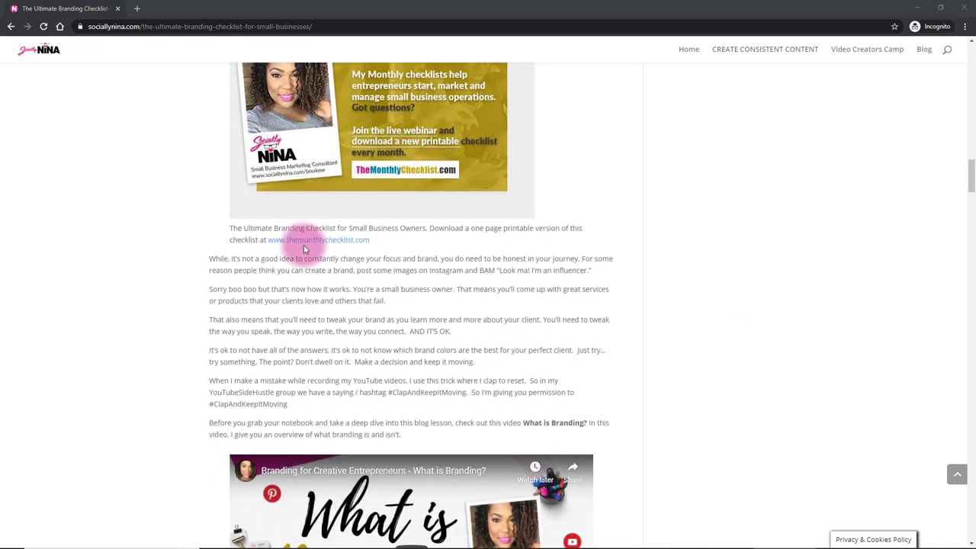
pyautogui.scroll(-6, 304, 249)
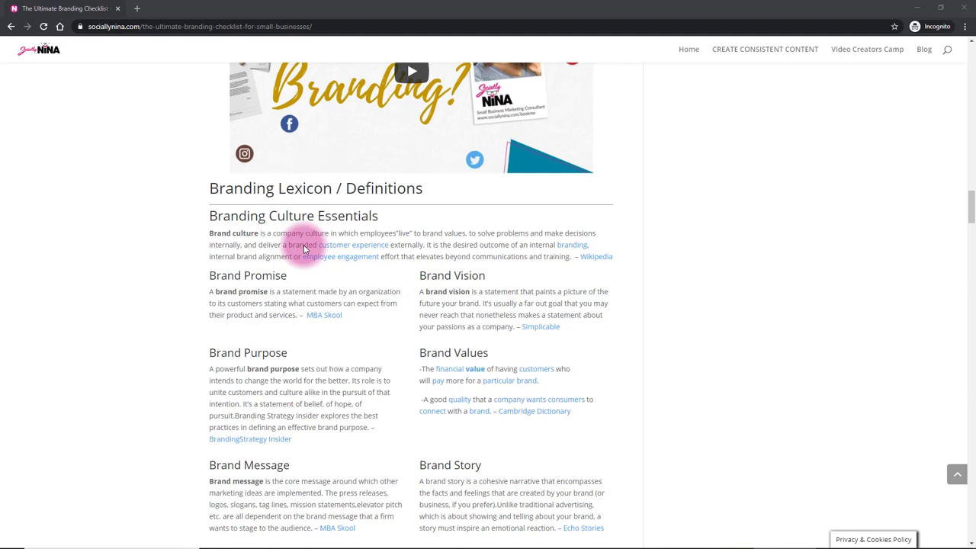
pyautogui.scroll(-3, 389, 286)
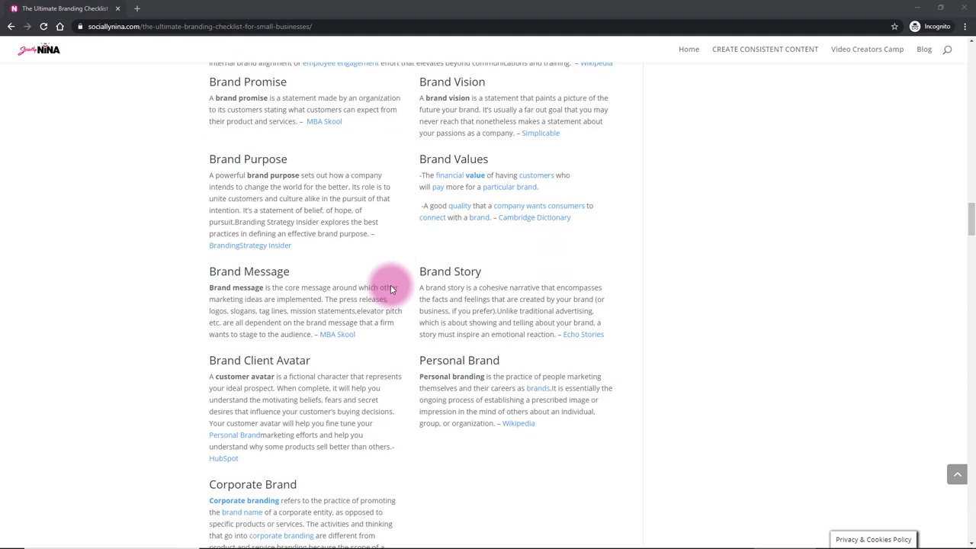
pyautogui.scroll(-6, 391, 287)
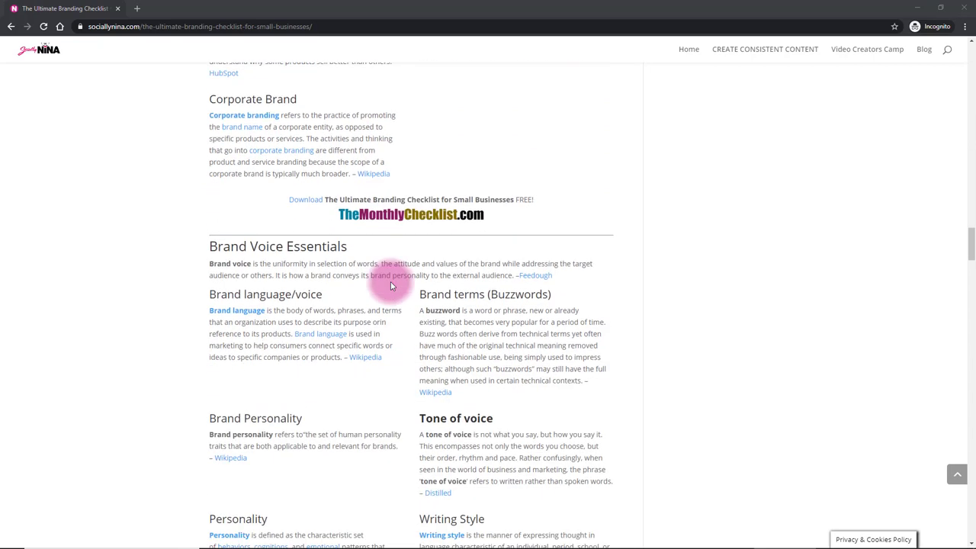
pyautogui.scroll(-7, 390, 286)
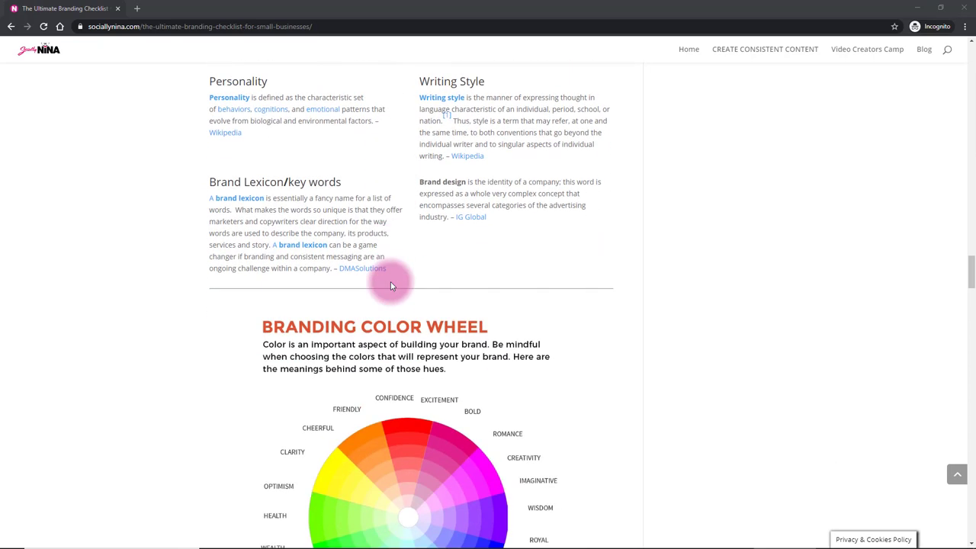
pyautogui.scroll(-2, 390, 286)
pyautogui.scroll(-1, 390, 286)
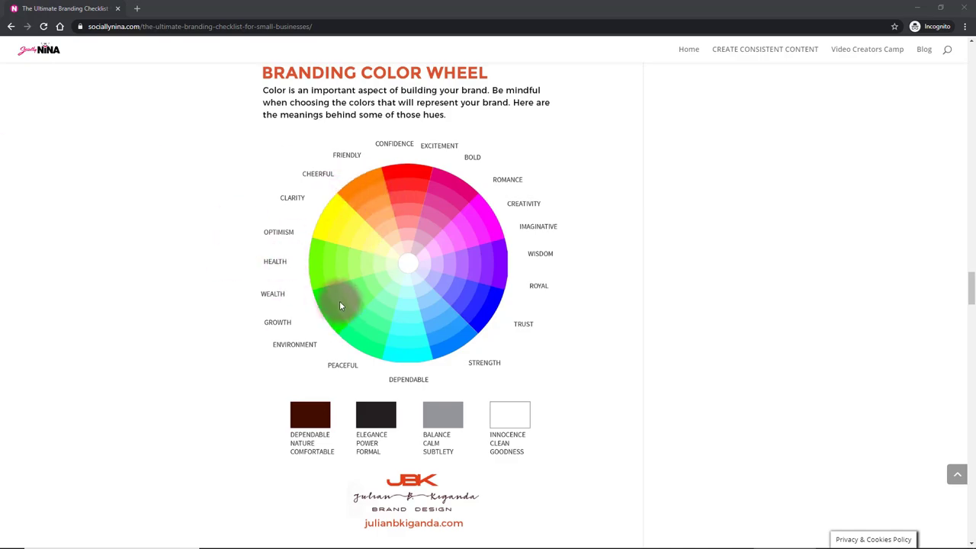
pyautogui.scroll(-11, 338, 302)
pyautogui.scroll(-5, 338, 304)
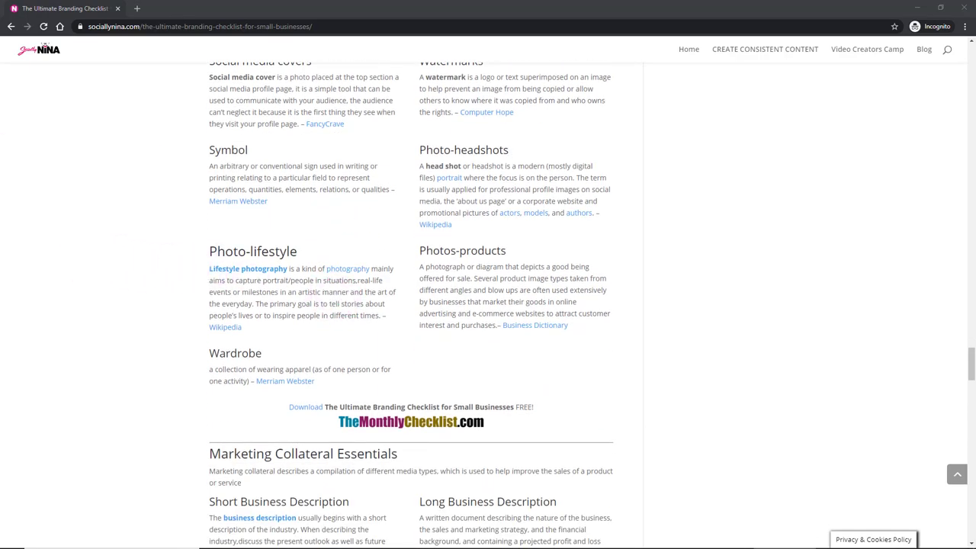
# Maximize the notes and fix the 'Paletter' typo in the Color Palette Generator heading.
pyautogui.hotkey('alt', 'Tab')
pyautogui.doubleClick(331, 8)
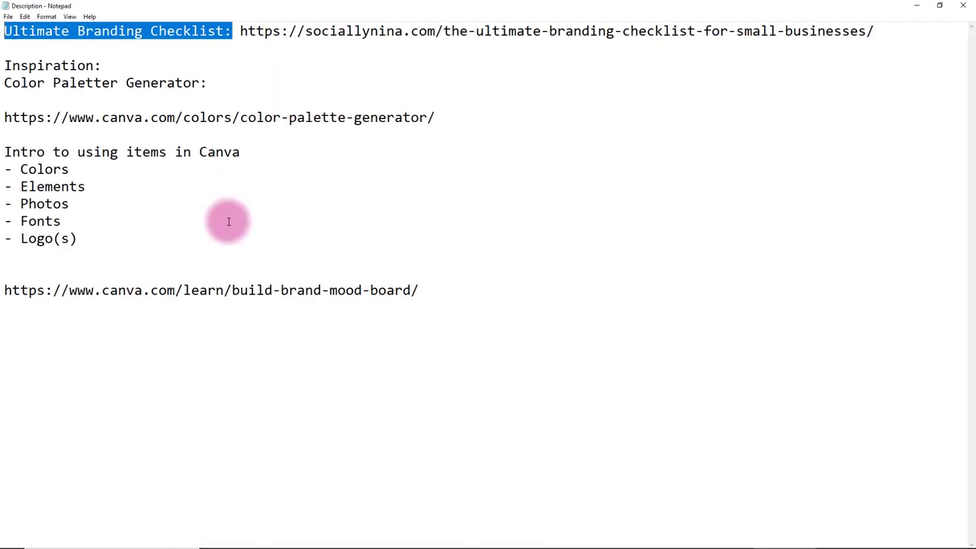
pyautogui.moveTo(4, 65); pyautogui.dragTo(110, 65)
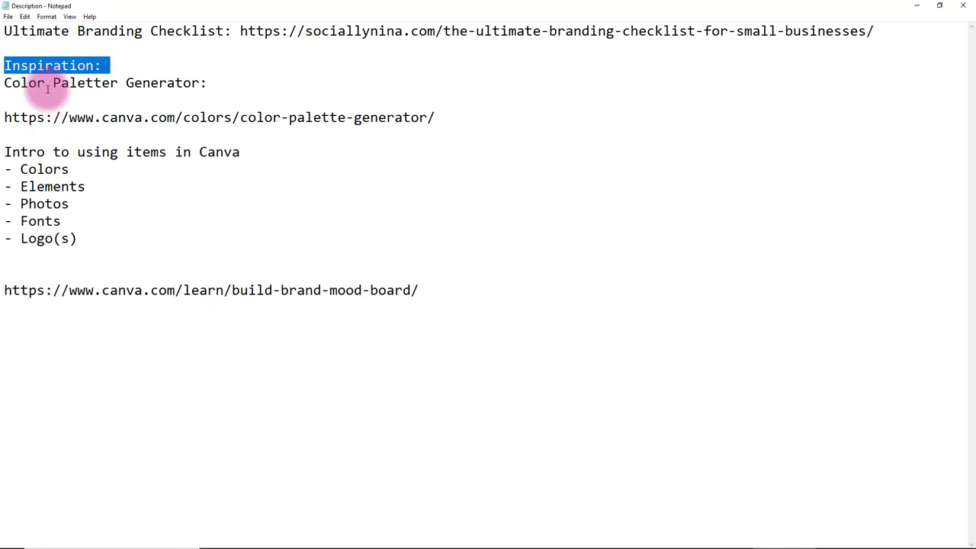
pyautogui.moveTo(5, 87); pyautogui.dragTo(205, 89)
pyautogui.click(121, 84)
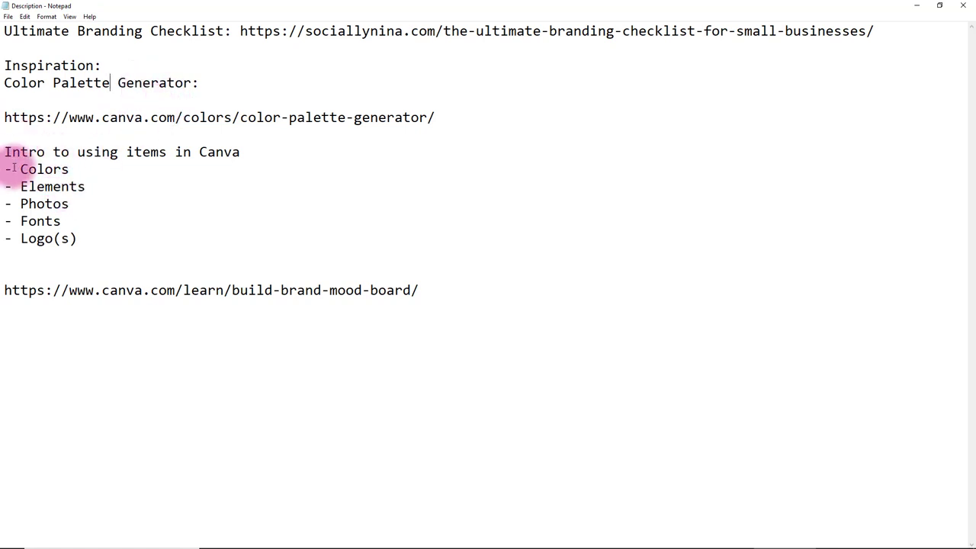
pyautogui.moveTo(5, 149); pyautogui.dragTo(81, 240)
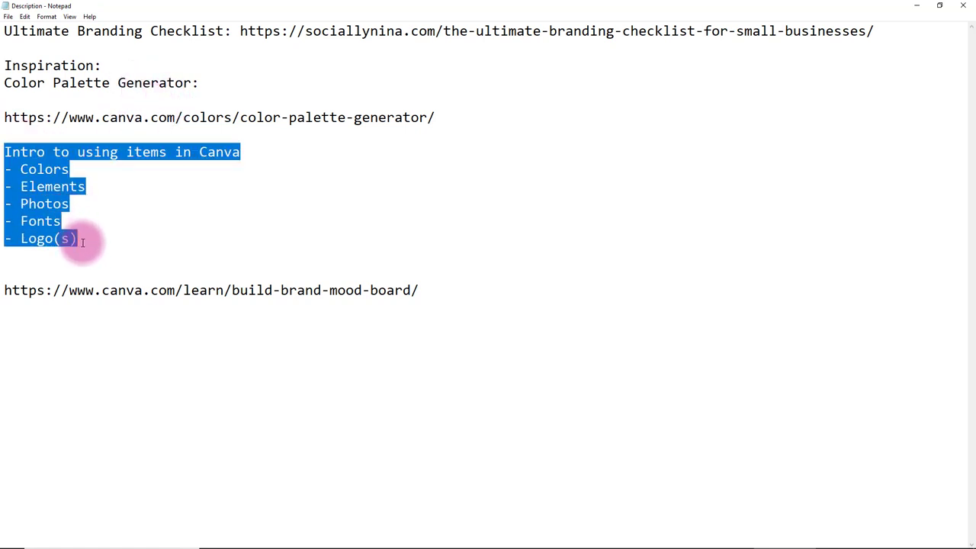
pyautogui.click(67, 170)
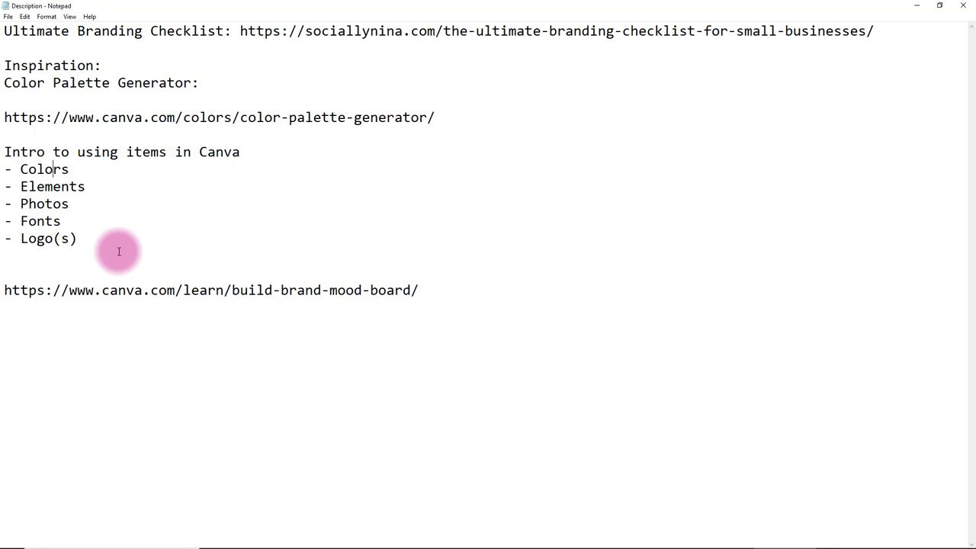
# Copy the Canva mood-board link from the notes and return to Chrome's address bar.
pyautogui.moveTo(418, 291); pyautogui.dragTo(4, 291)
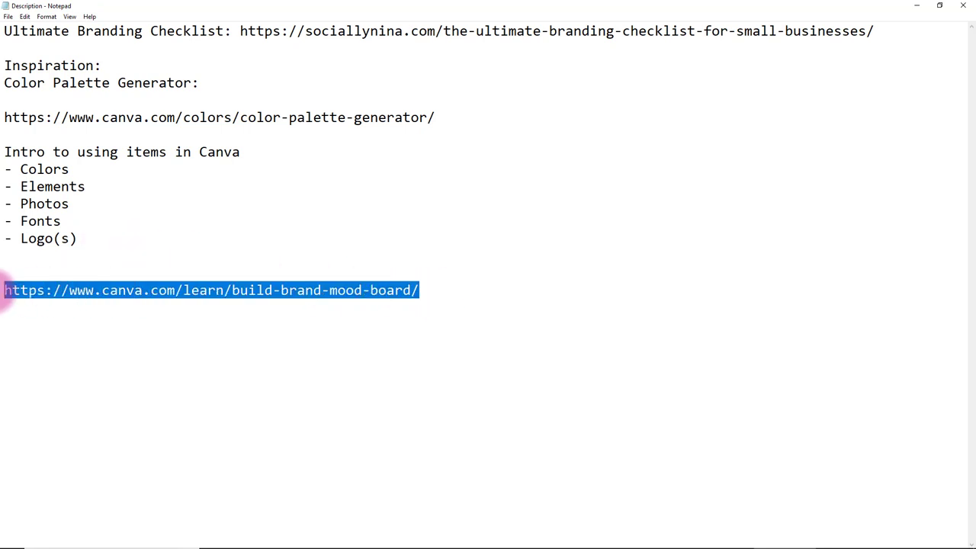
pyautogui.rightClick(45, 295)
pyautogui.click(86, 324)
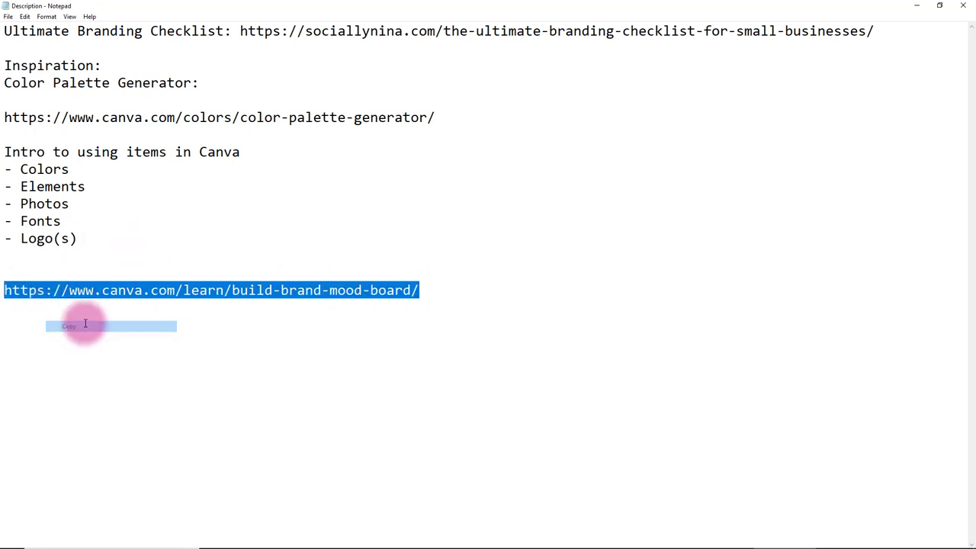
pyautogui.click(915, 9)
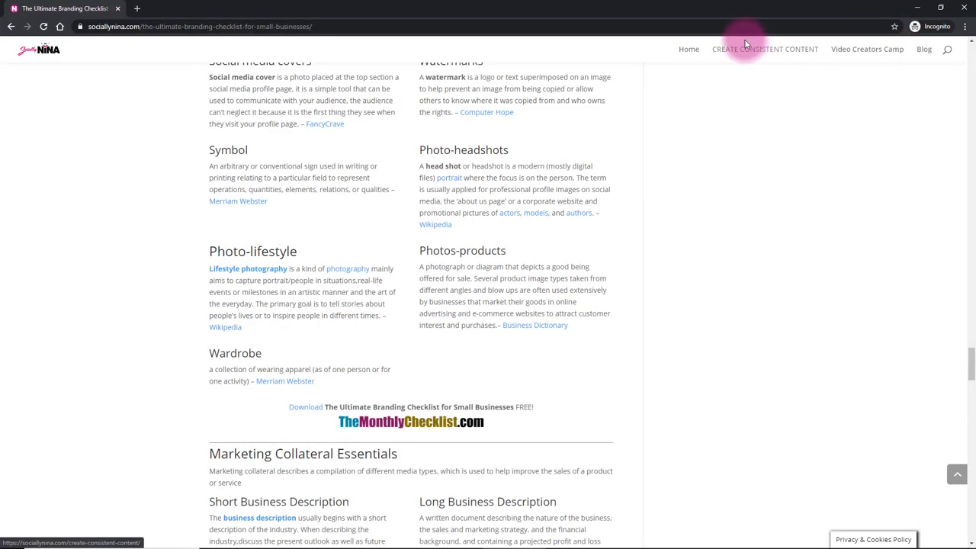
pyautogui.click(231, 31)
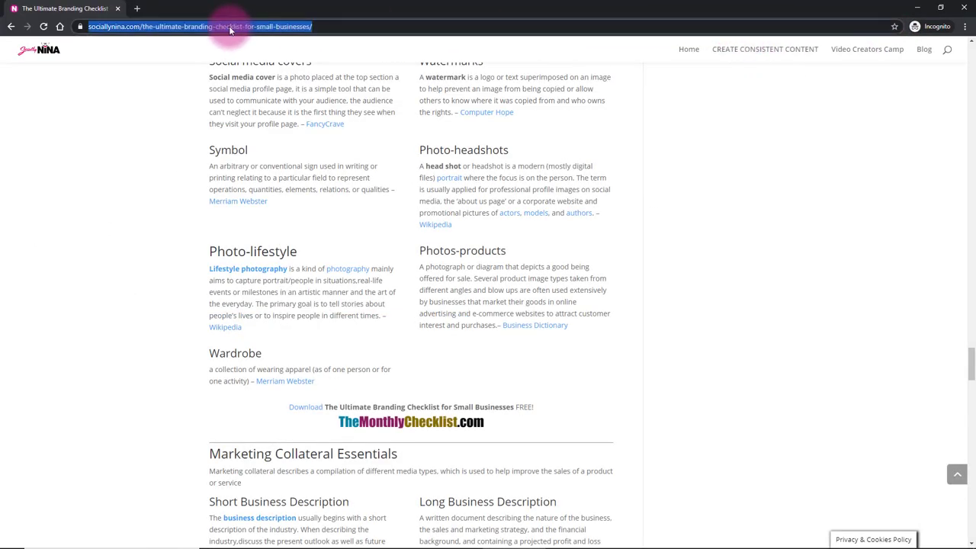
# Load the copied Canva mood-board link and read through its template examples.
pyautogui.hotkey('ctrl', 'v')
pyautogui.press('Return')
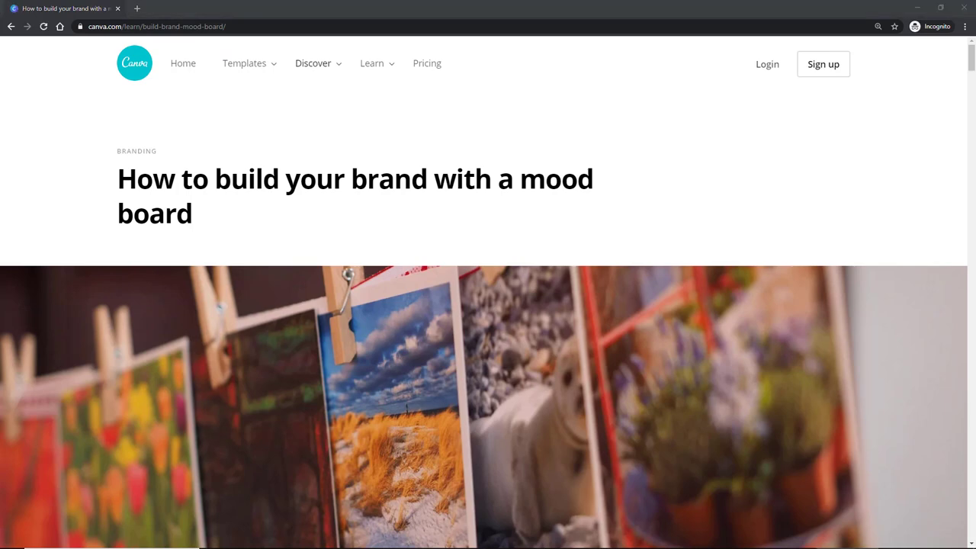
pyautogui.scroll(-6, 519, 244)
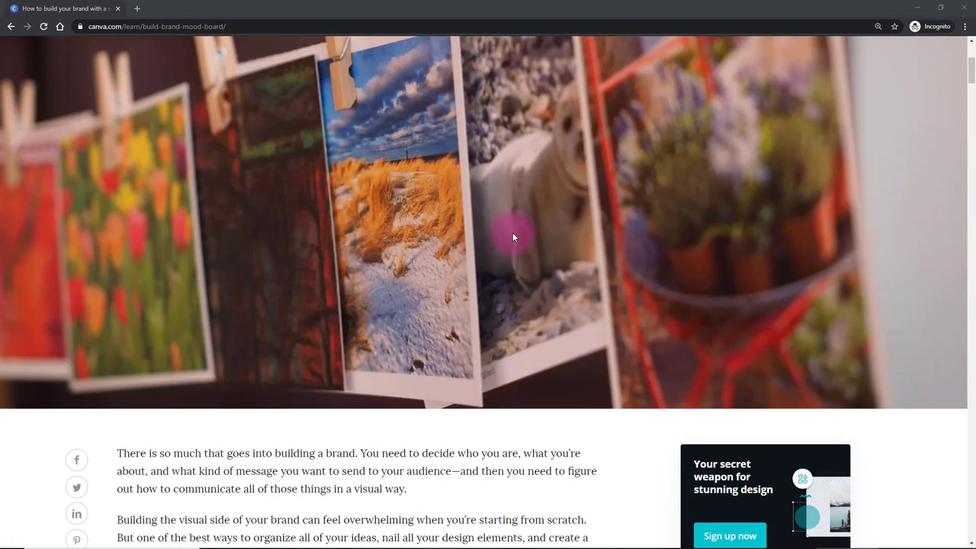
pyautogui.scroll(-2, 512, 237)
pyautogui.scroll(-2, 513, 234)
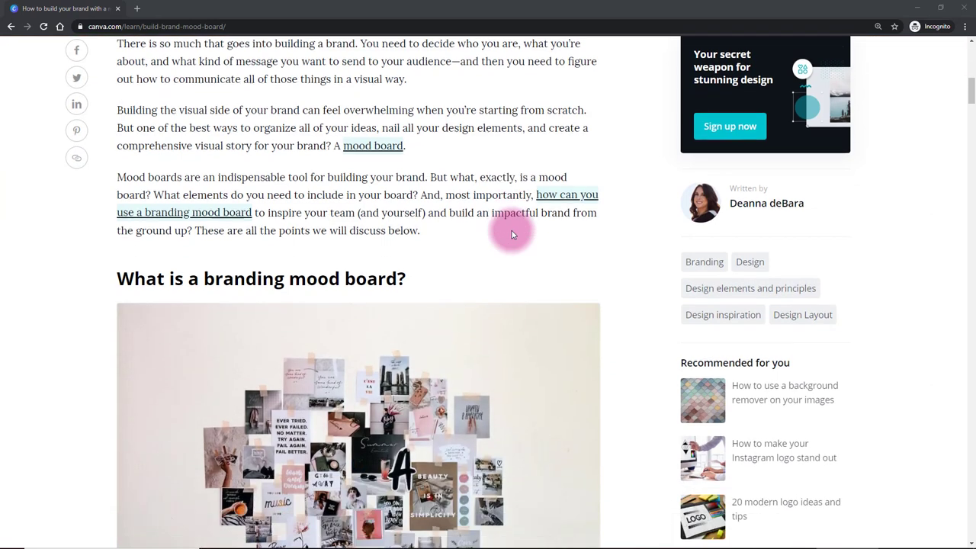
pyautogui.scroll(-3, 512, 234)
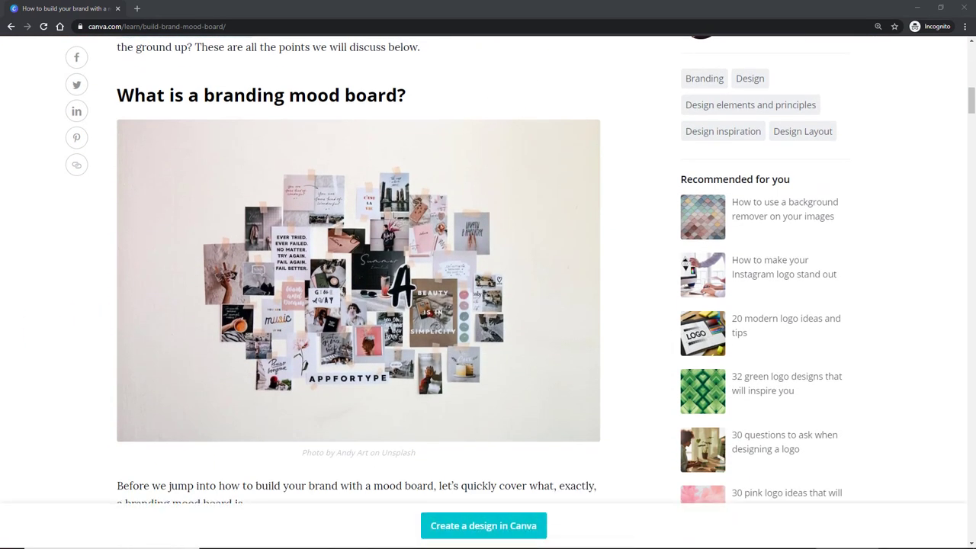
pyautogui.click(328, 309)
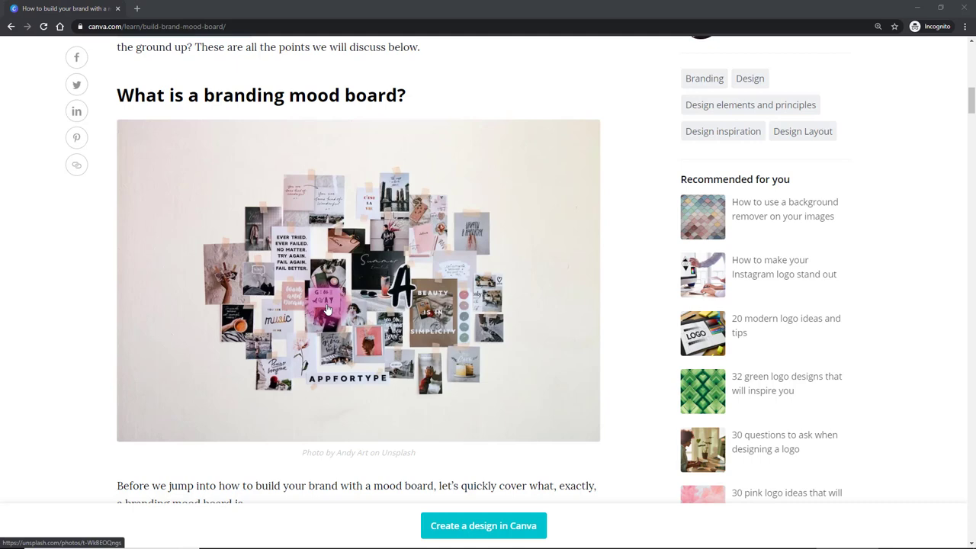
# Read the color, photo and texture tips, then minimize the article window.
pyautogui.scroll(-6, 328, 309)
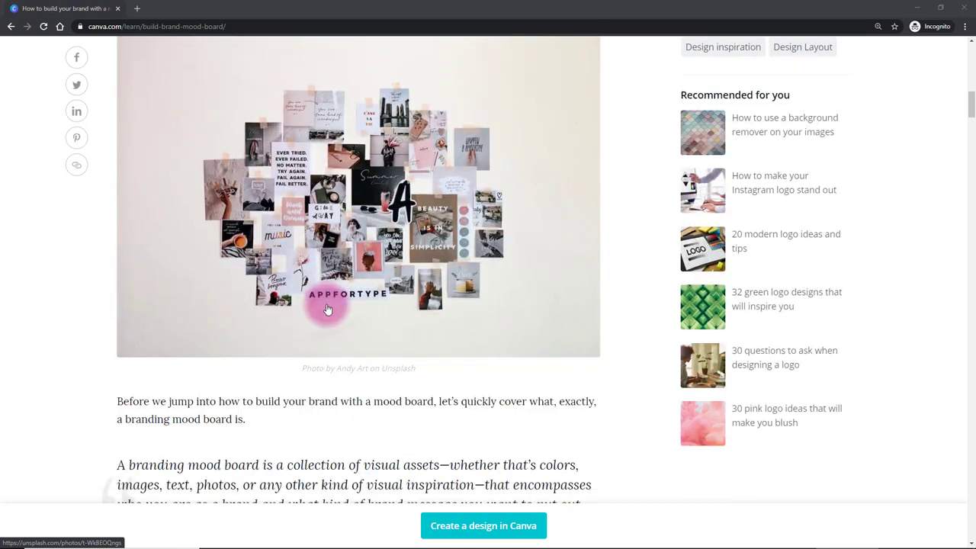
pyautogui.scroll(-3, 338, 303)
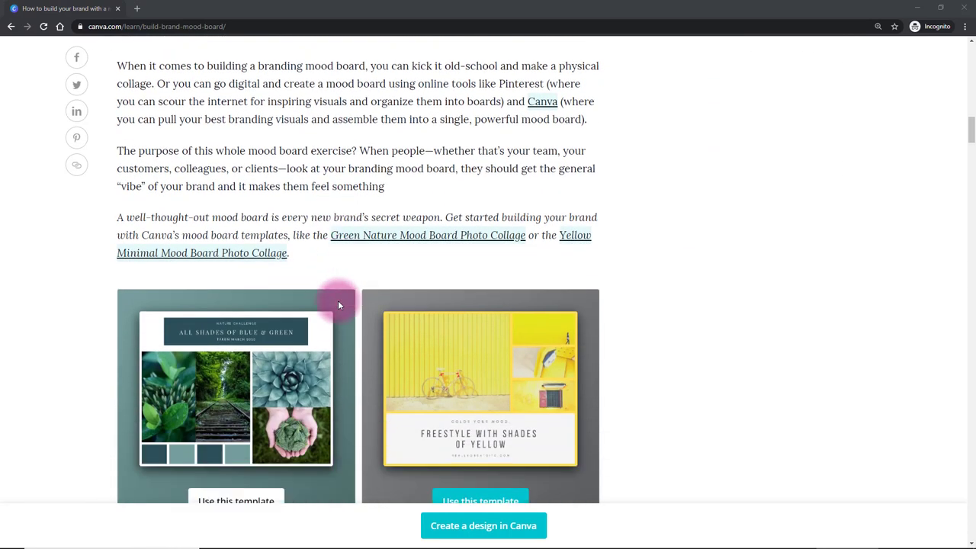
pyautogui.scroll(-1, 339, 305)
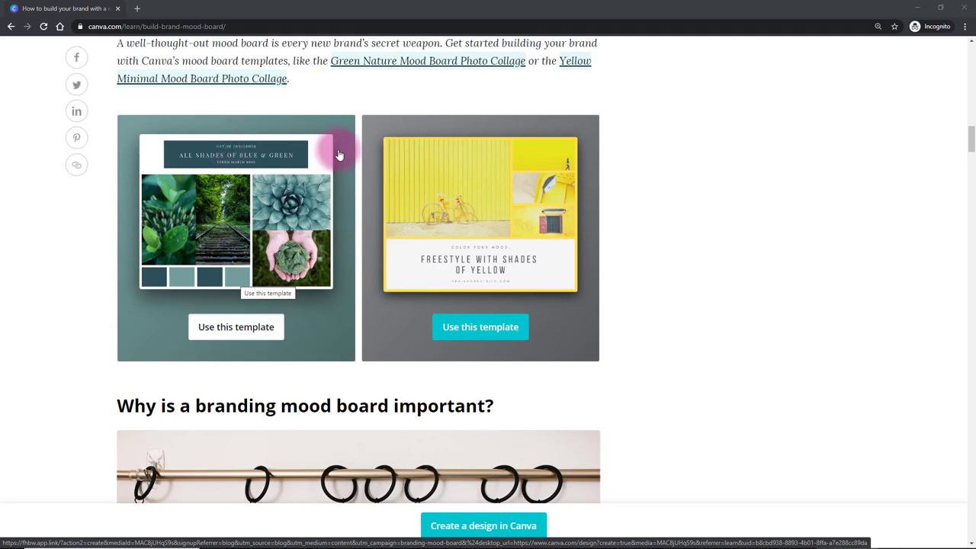
pyautogui.scroll(-3, 509, 240)
pyautogui.scroll(-9, 511, 243)
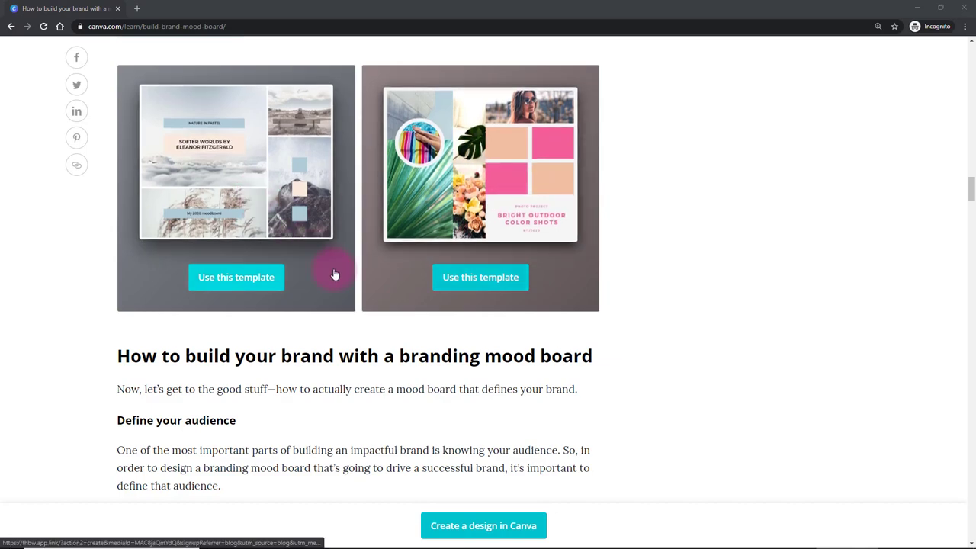
pyautogui.scroll(-15, 334, 275)
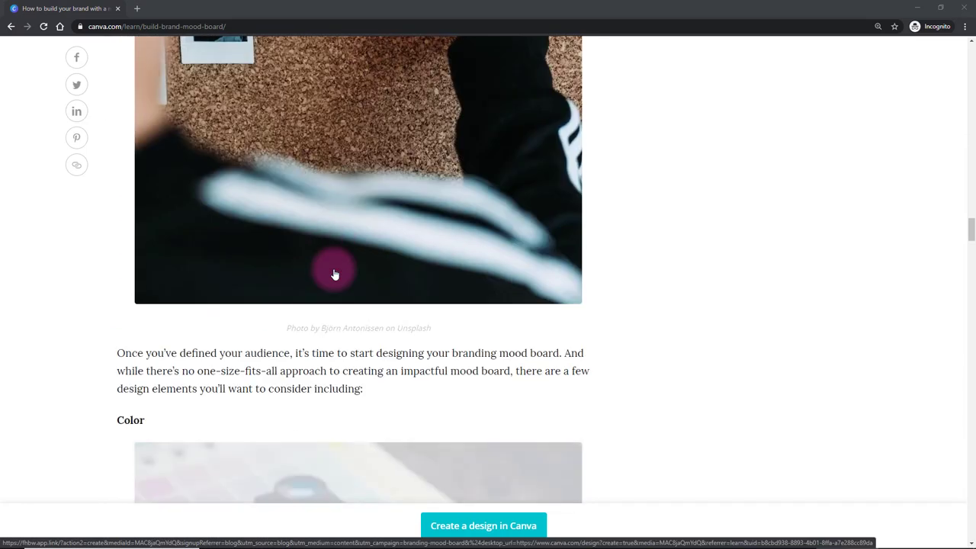
pyautogui.scroll(-15, 334, 275)
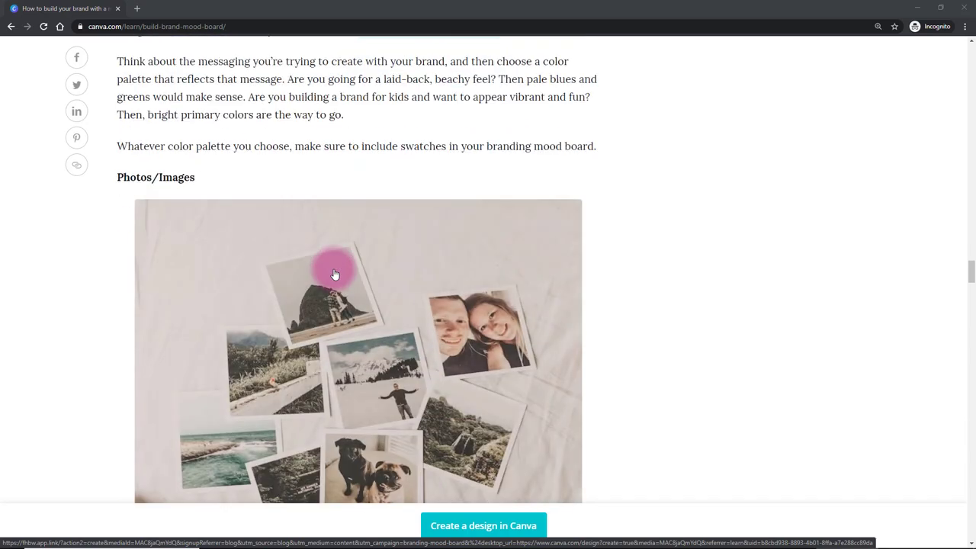
pyautogui.scroll(-10, 334, 274)
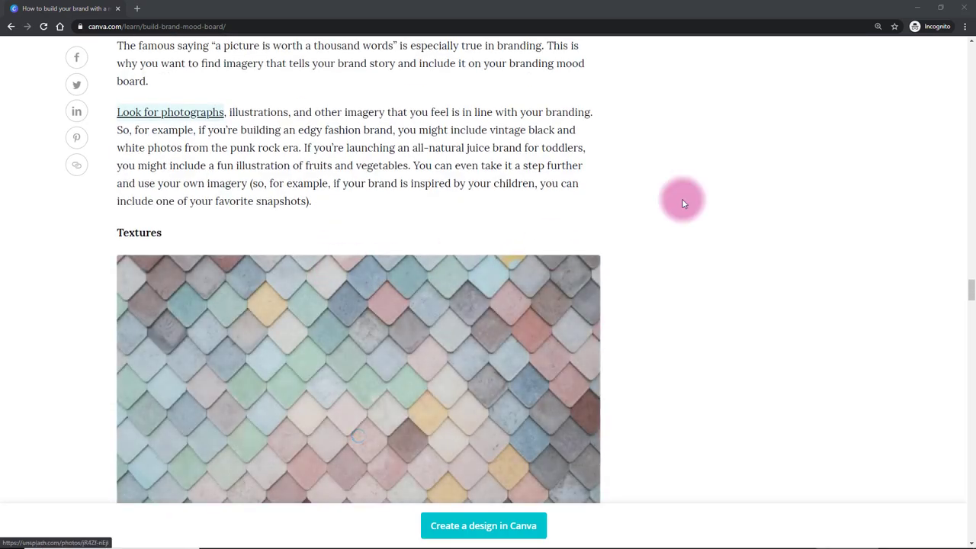
pyautogui.click(918, 9)
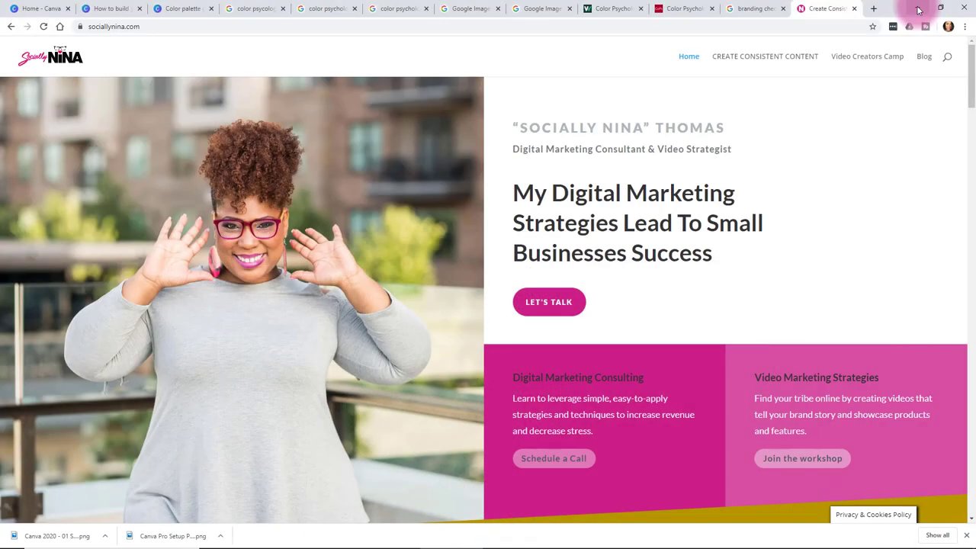
# Close the Create Consistent Content and checklist search tabs, then review color psychology web and image results.
pyautogui.click(855, 8)
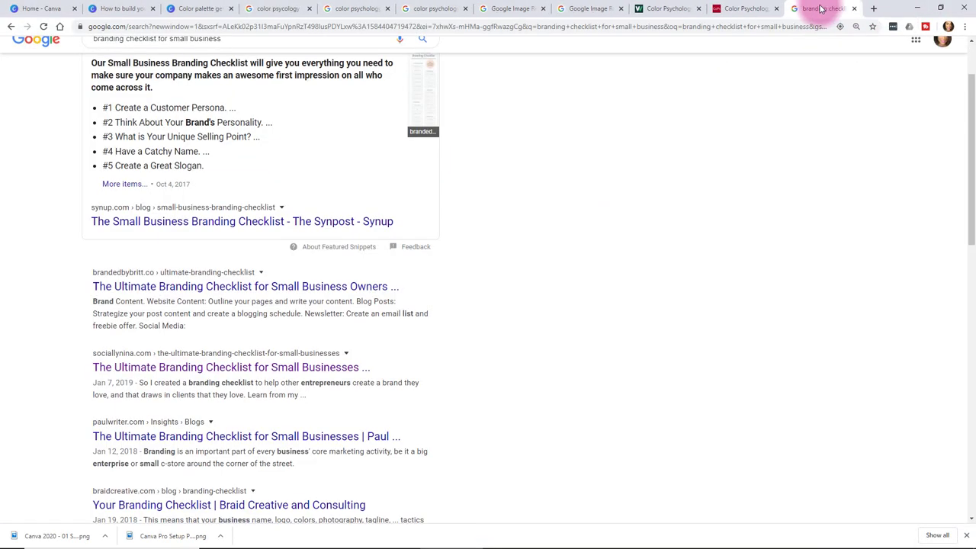
pyautogui.click(855, 8)
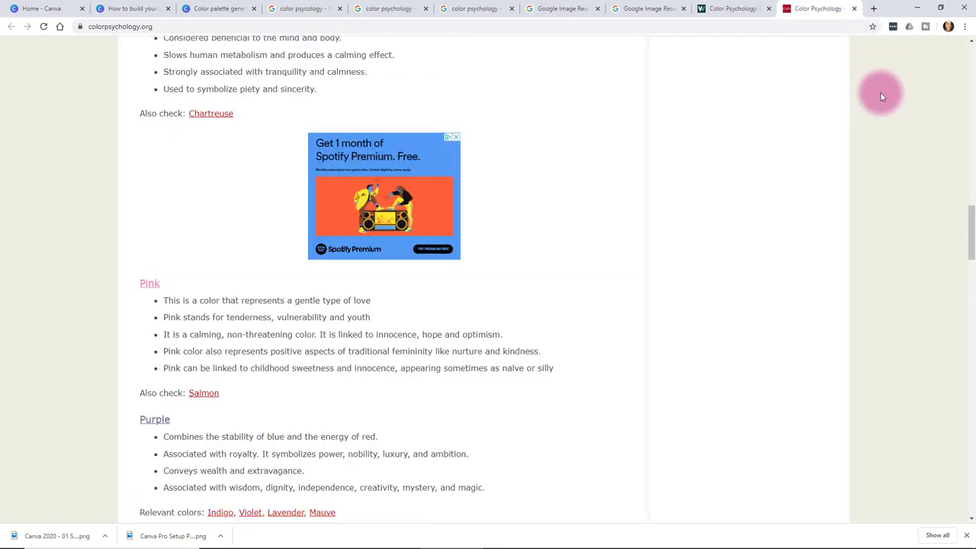
pyautogui.scroll(15, 869, 156)
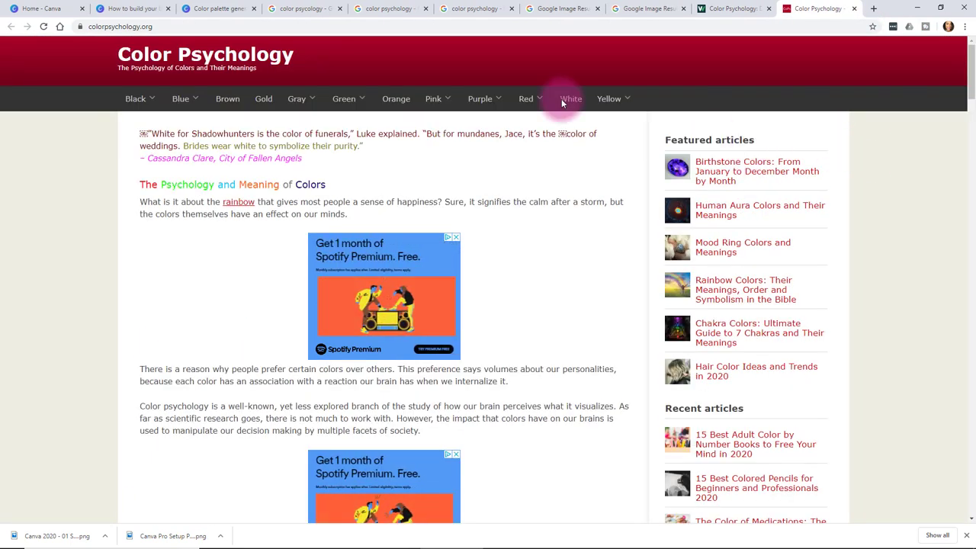
pyautogui.click(171, 26)
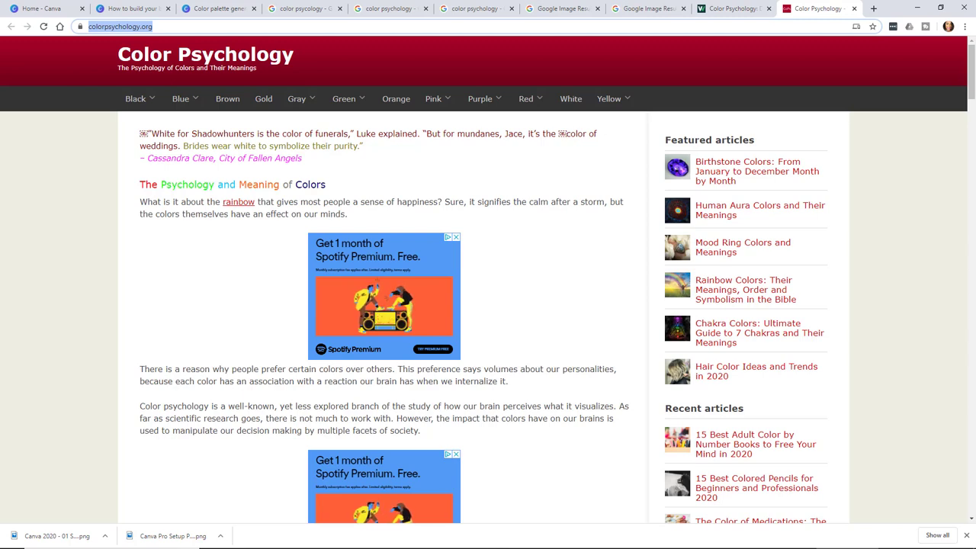
pyautogui.hotkey('ctrl', '5')
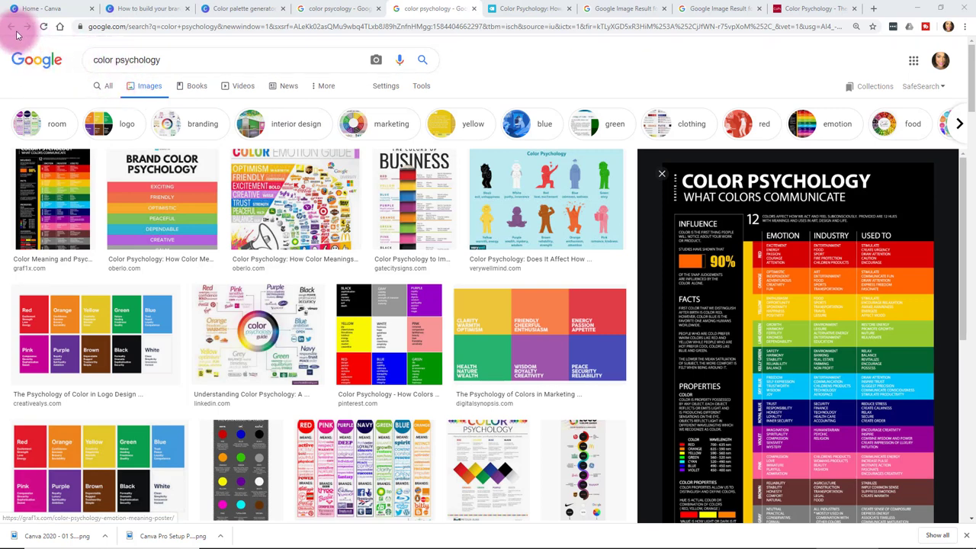
pyautogui.click(336, 9)
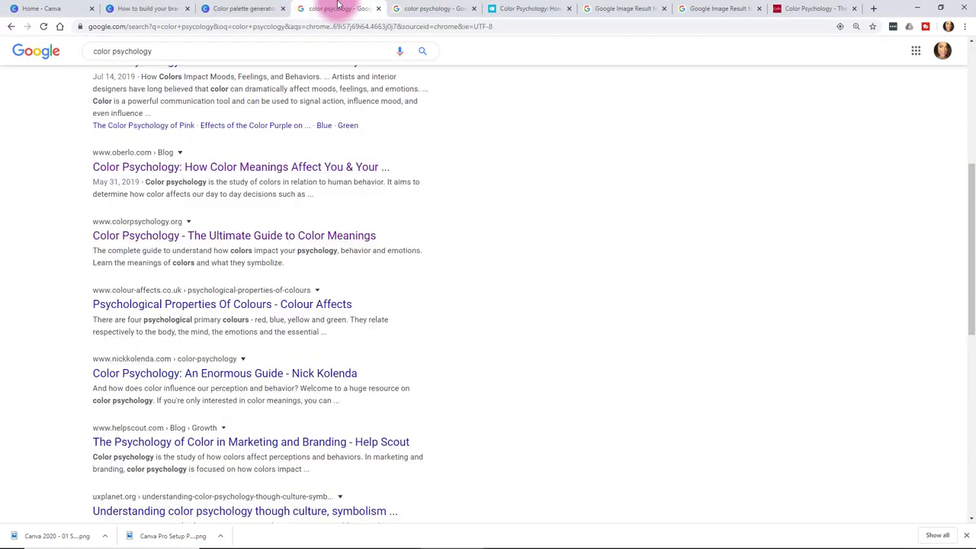
pyautogui.scroll(5, 392, 120)
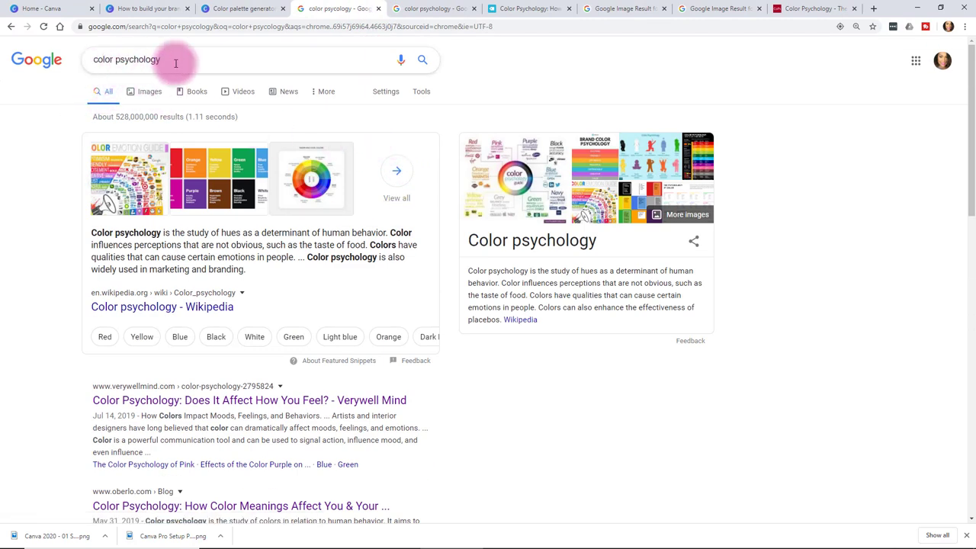
pyautogui.click(148, 96)
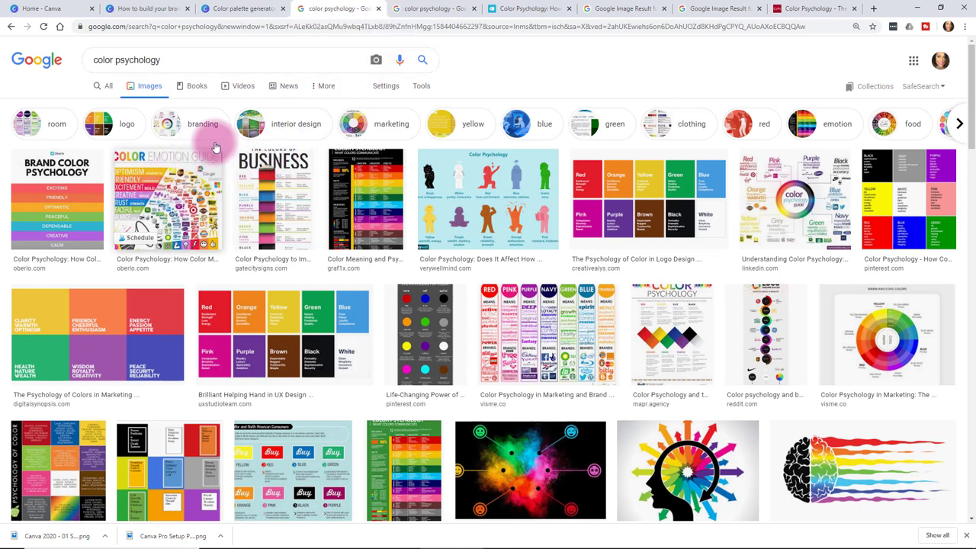
# Close both color psychology search pages and read Oberlo's article, dismissing the ebook popup.
pyautogui.click(379, 9)
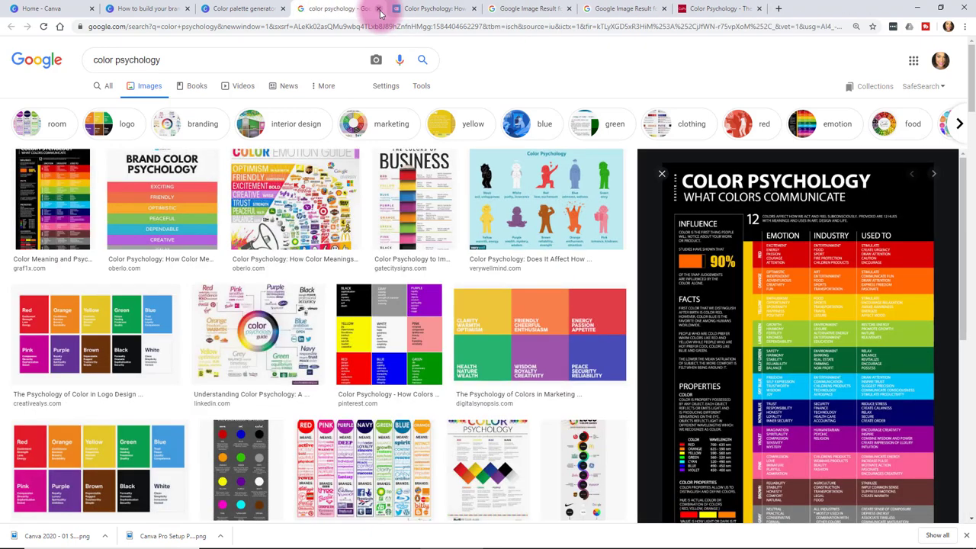
pyautogui.click(379, 9)
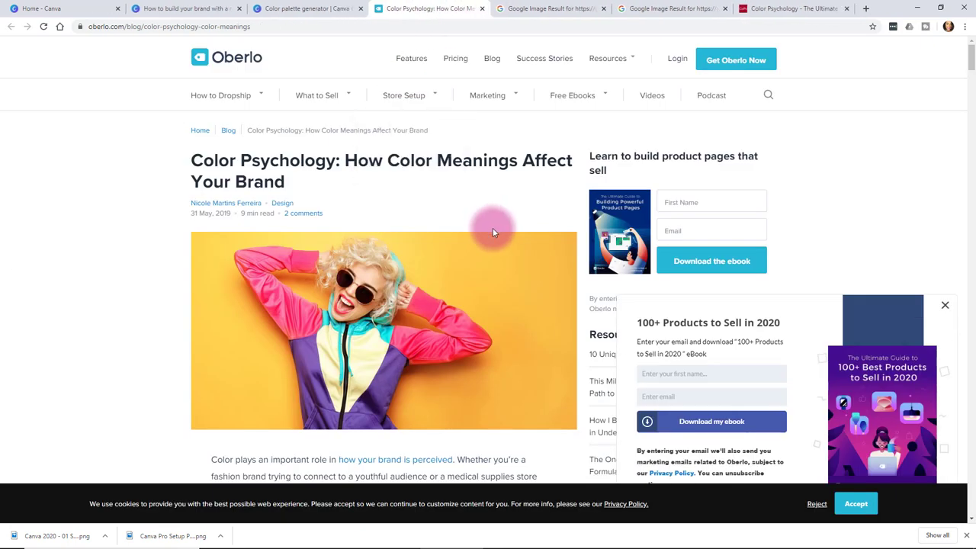
pyautogui.scroll(-1, 493, 232)
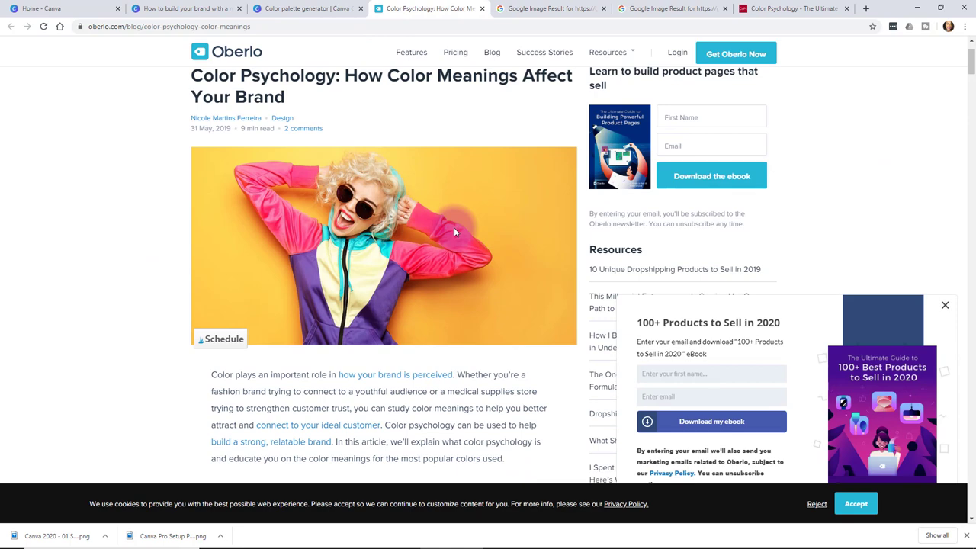
pyautogui.scroll(-9, 454, 228)
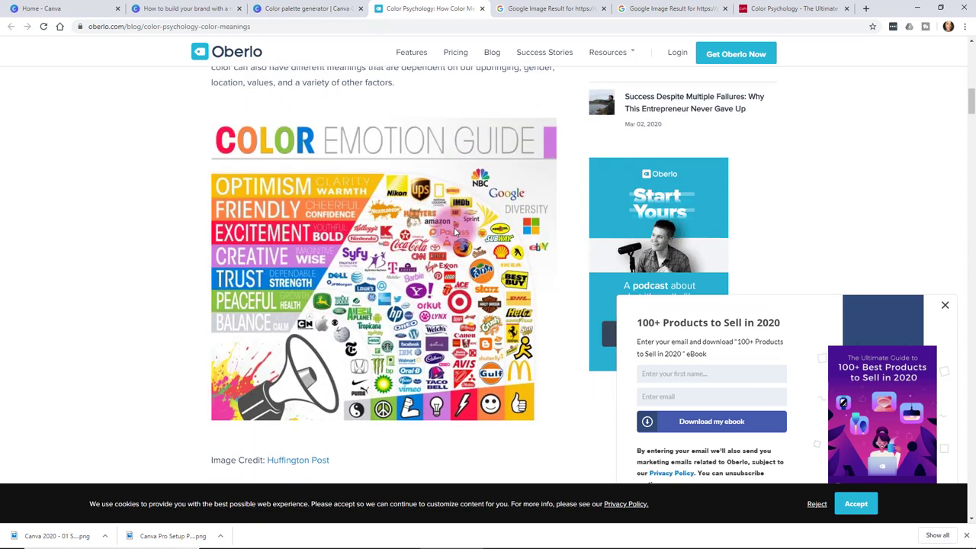
pyautogui.scroll(-2, 454, 231)
pyautogui.scroll(1, 455, 233)
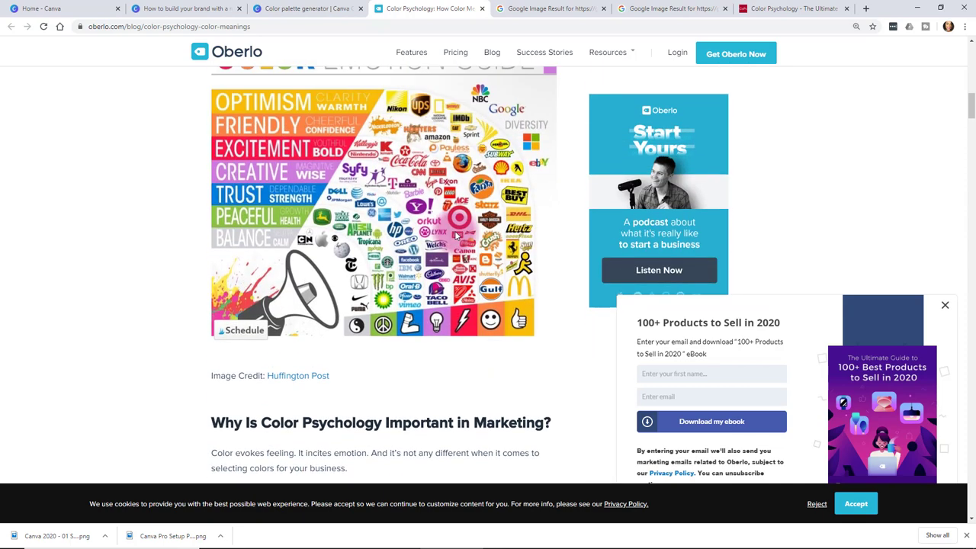
pyautogui.keyDown('ctrl'); pyautogui.scroll(2, 455, 235); pyautogui.keyUp('ctrl')
pyautogui.scroll(1, 456, 236)
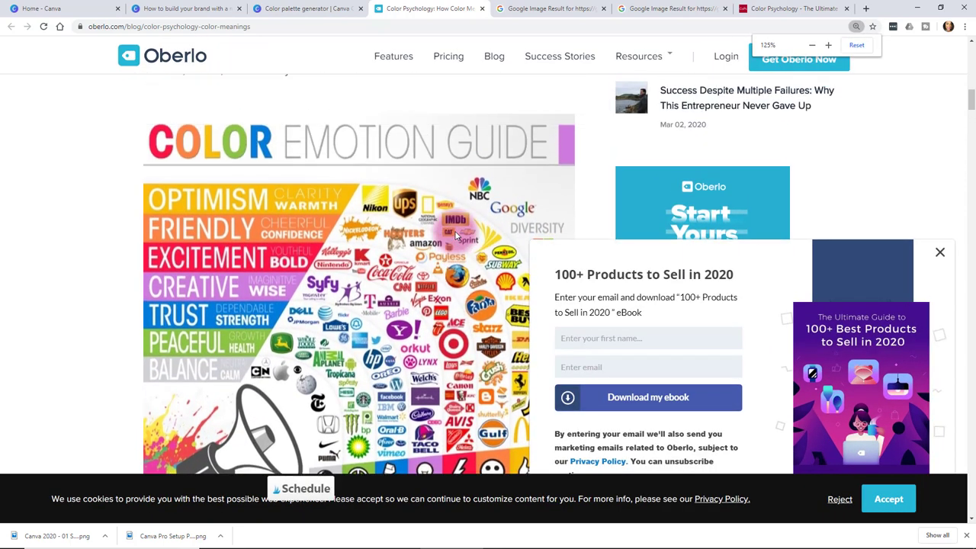
pyautogui.scroll(-1, 456, 237)
pyautogui.click(940, 253)
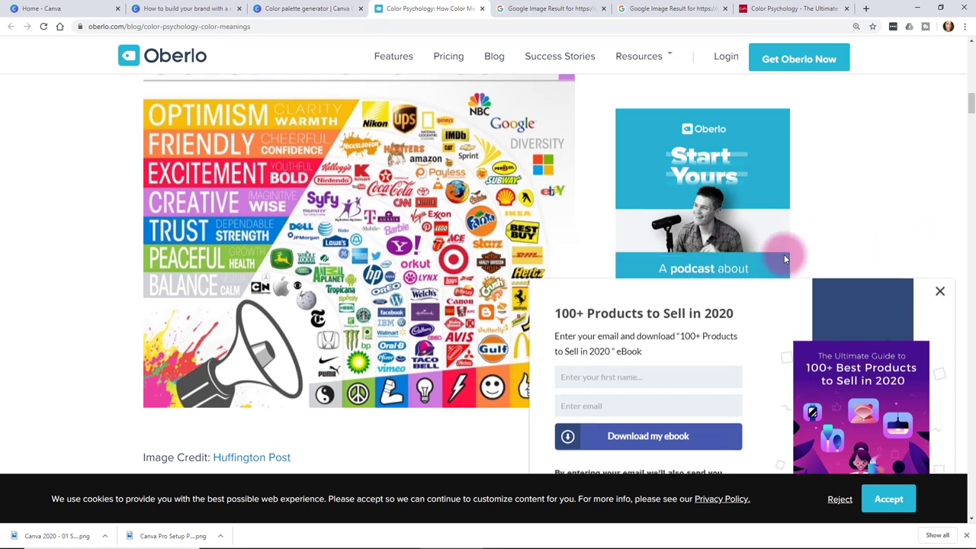
pyautogui.keyDown('ctrl'); pyautogui.scroll(1, 267, 185); pyautogui.keyUp('ctrl')
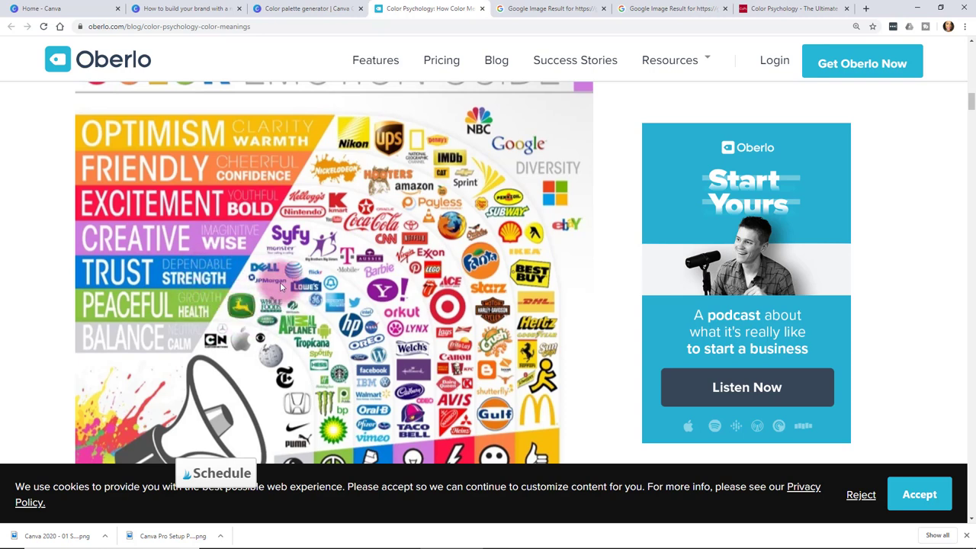
# Close the Oberlo article, zoom The Colors of Business image, then close it and the Color Psychology pages.
pyautogui.click(482, 8)
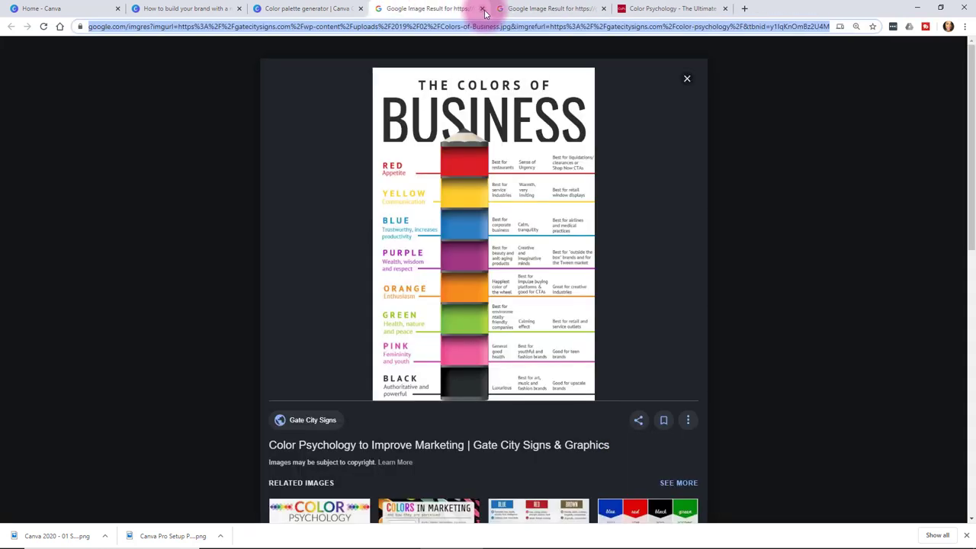
pyautogui.hotkey('ctrl', '+')
pyautogui.hotkey('ctrl', '+')
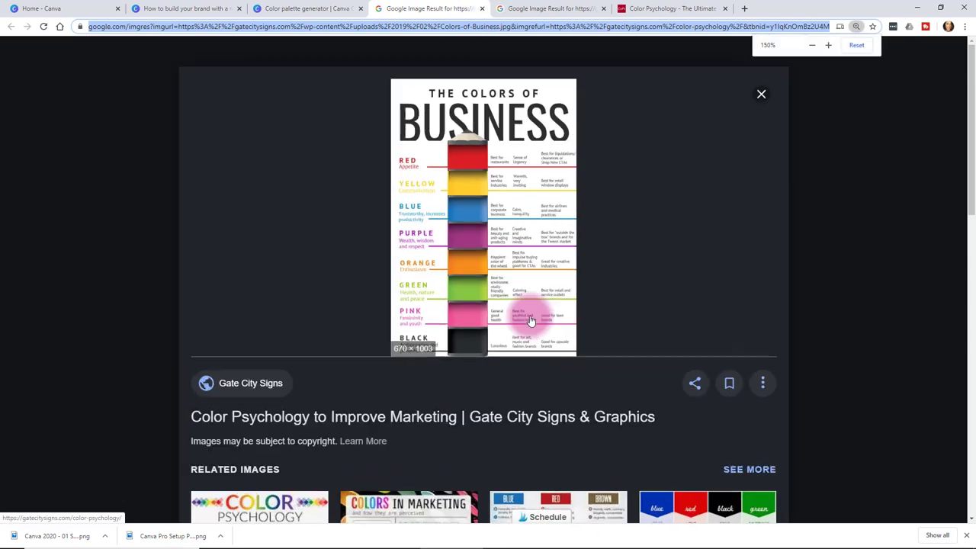
pyautogui.hotkey('ctrl', '-')
pyautogui.hotkey('ctrl', '-')
pyautogui.hotkey('ctrl', '-')
pyautogui.hotkey('ctrl', '-')
pyautogui.hotkey('ctrl', '-')
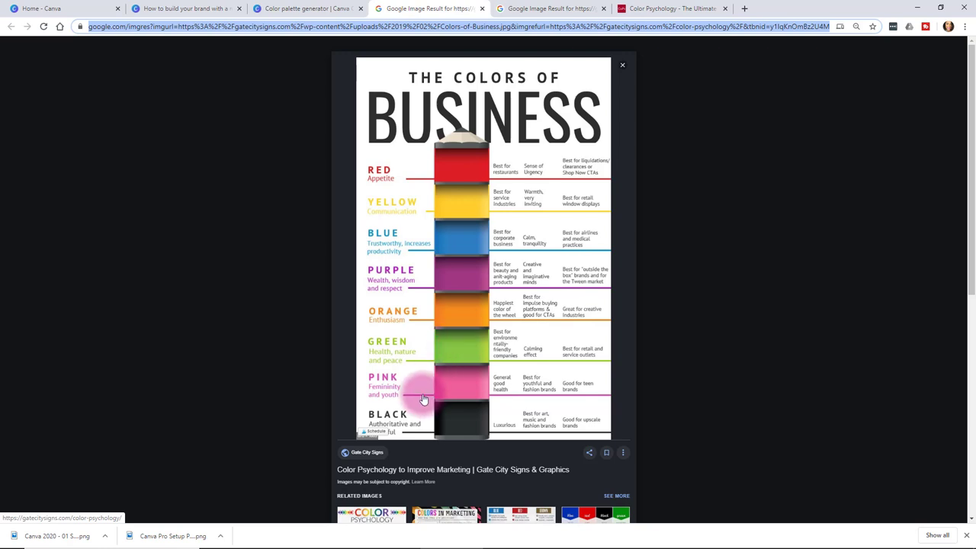
pyautogui.click(482, 9)
pyautogui.click(483, 10)
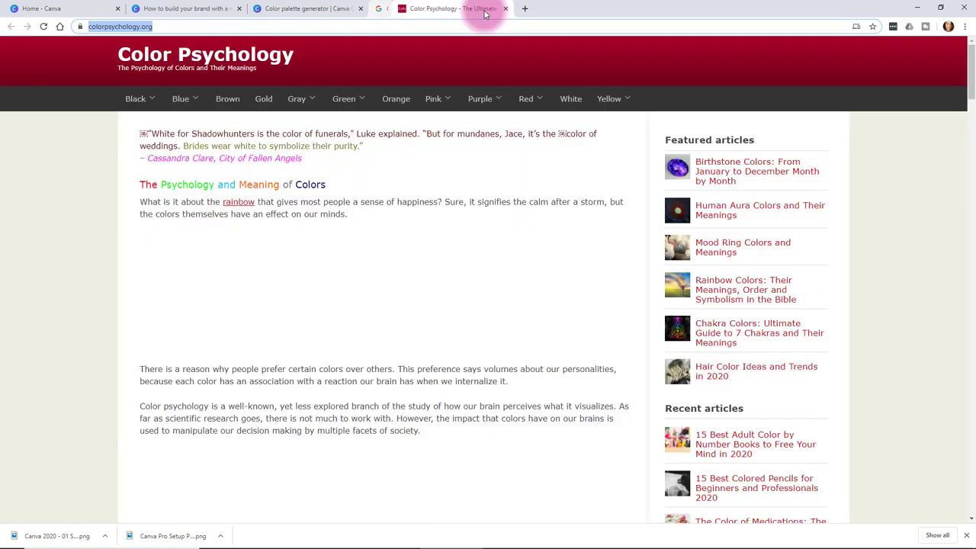
pyautogui.click(483, 9)
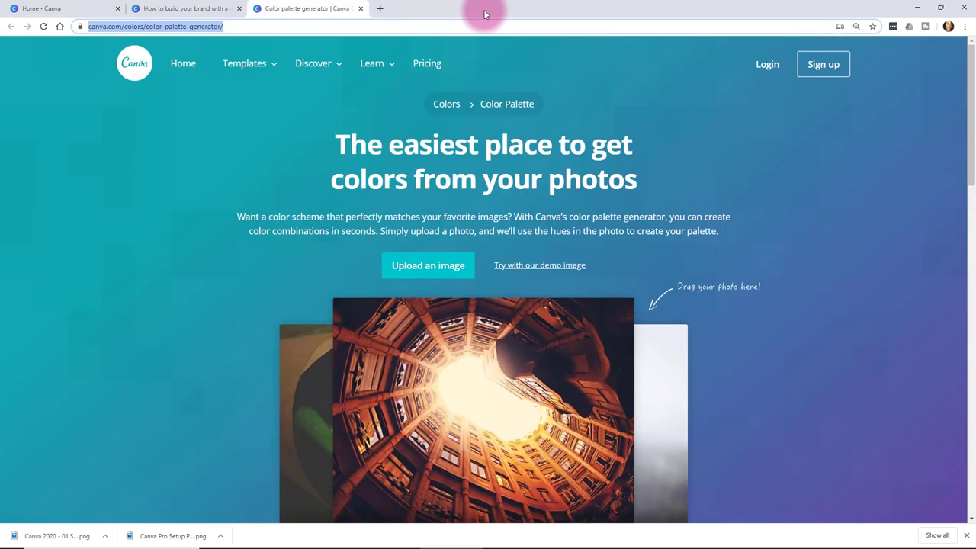
# Search Google Images for 'vibrant business photos' in a new tab.
pyautogui.click(382, 9)
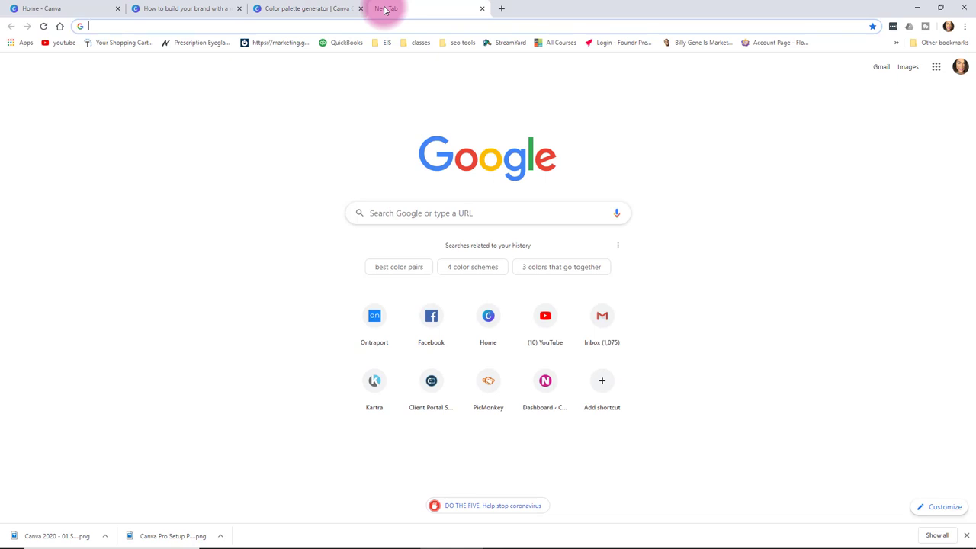
pyautogui.click(452, 206)
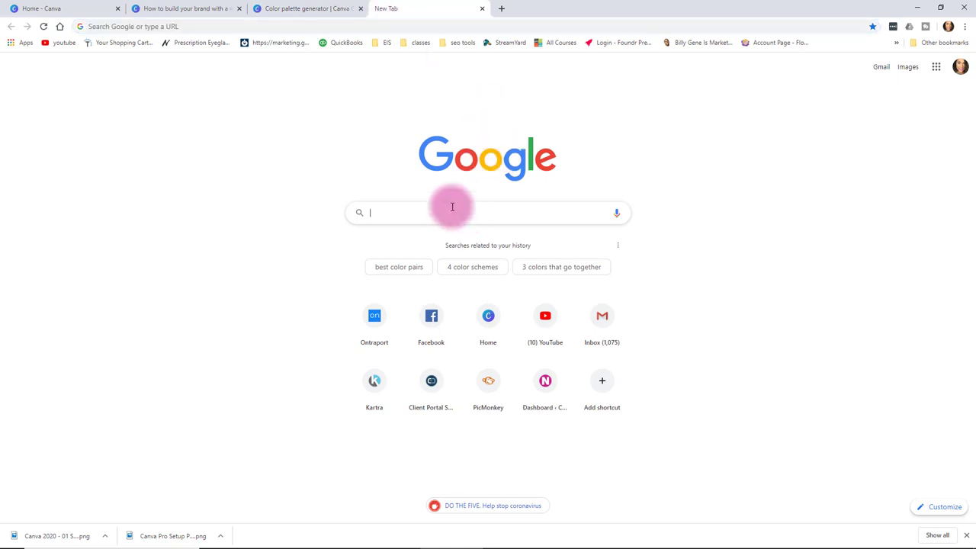
pyautogui.write('vibrant busine')
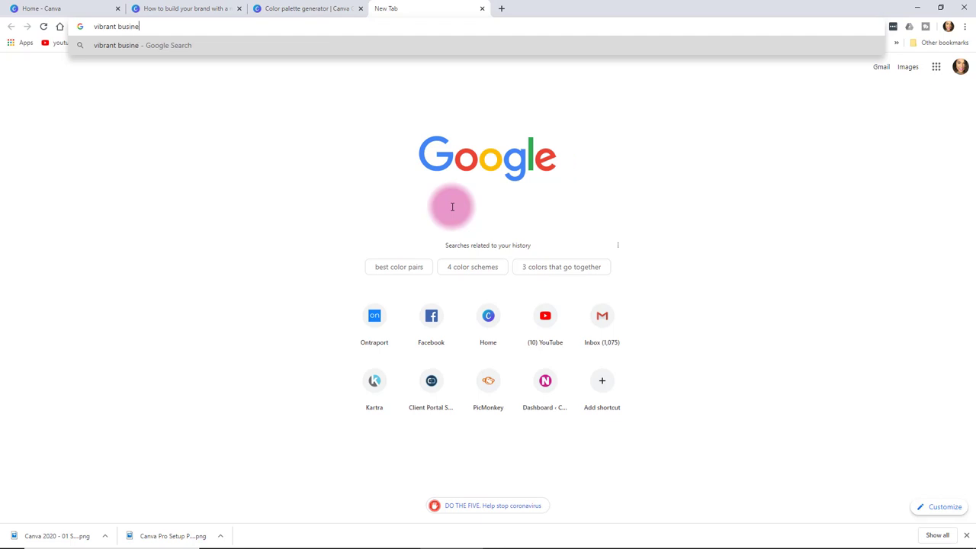
pyautogui.write('ss photos')
pyautogui.press('Return')
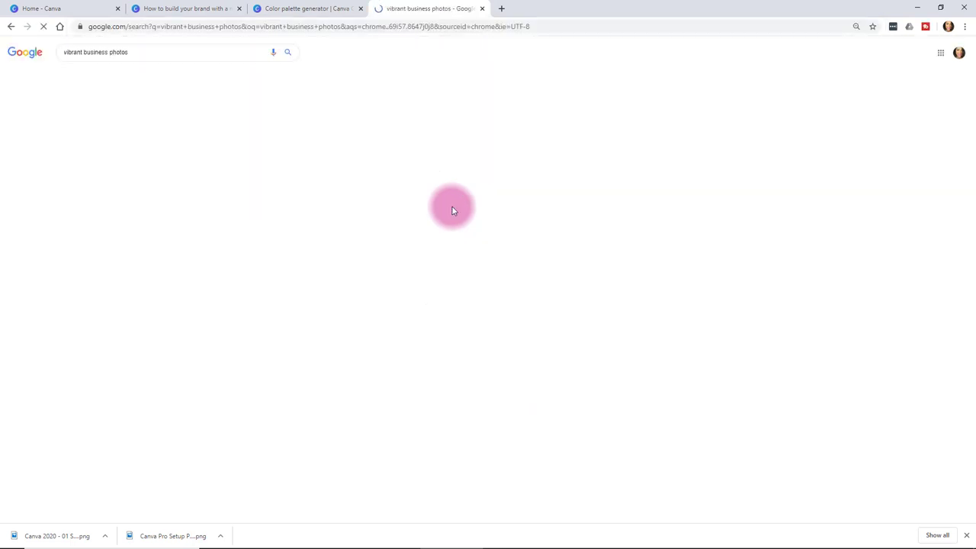
pyautogui.click(101, 74)
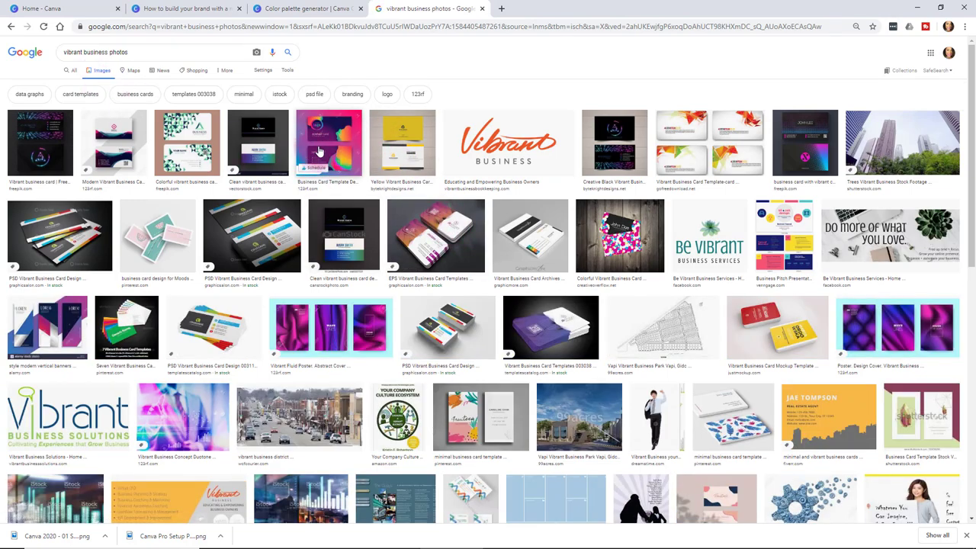
pyautogui.scroll(-9, 319, 151)
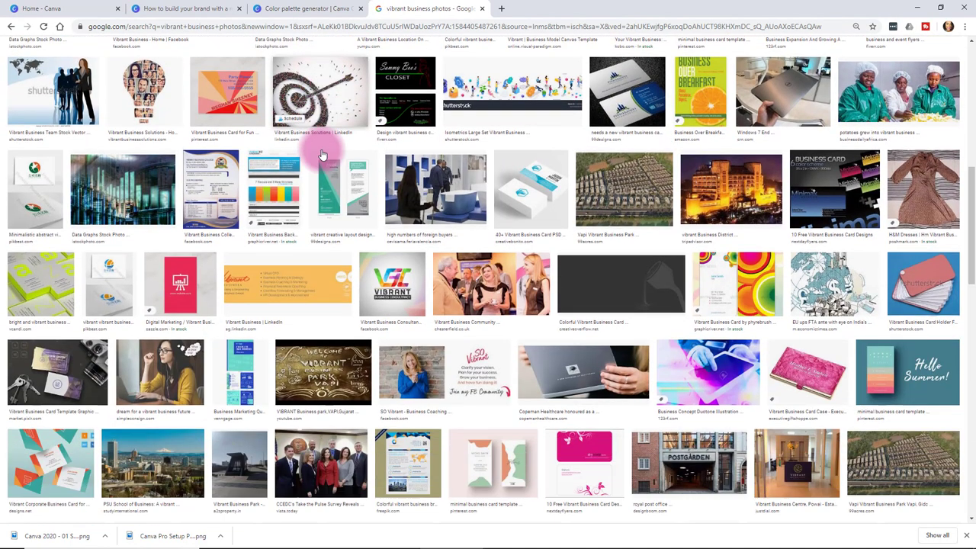
pyautogui.scroll(9, 232, 105)
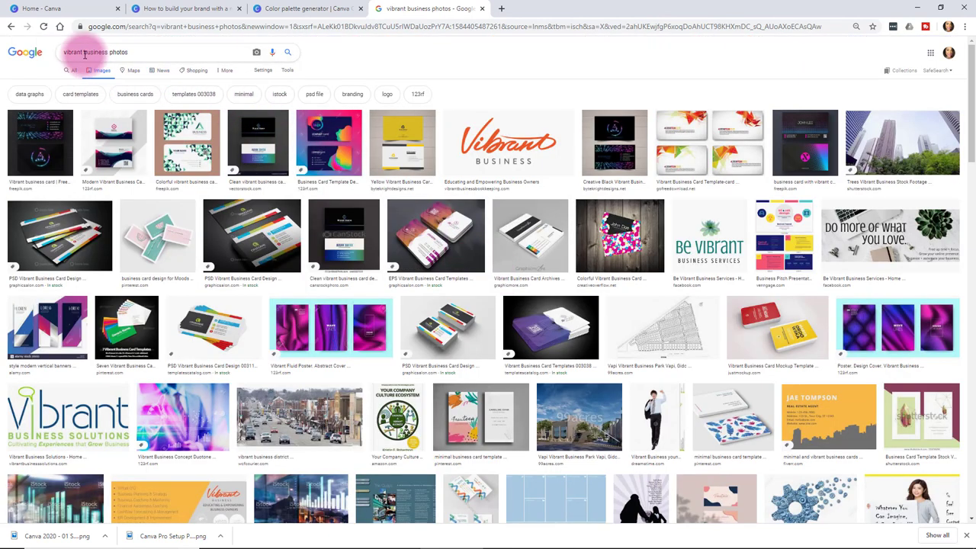
# Change the image search to 'happy business photos'.
pyautogui.write('happy')
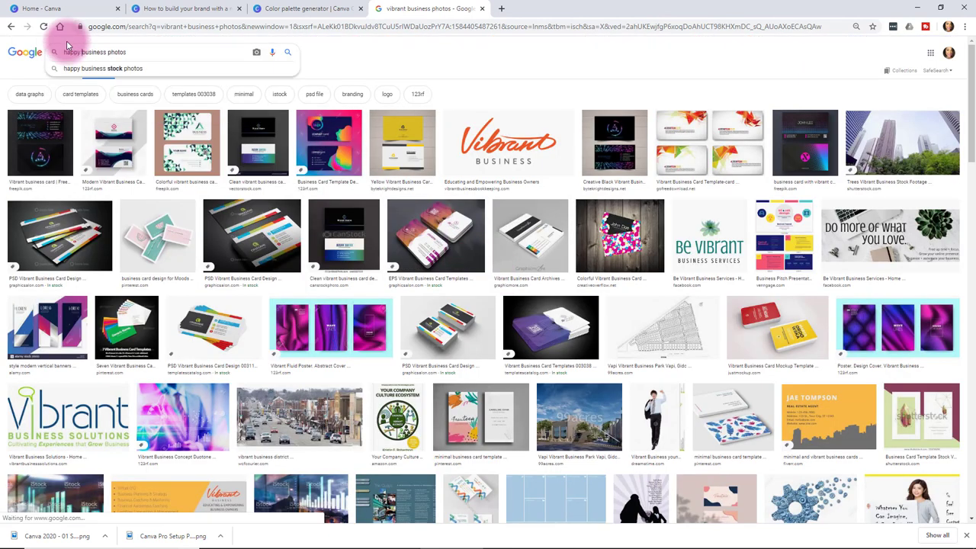
pyautogui.press('Return')
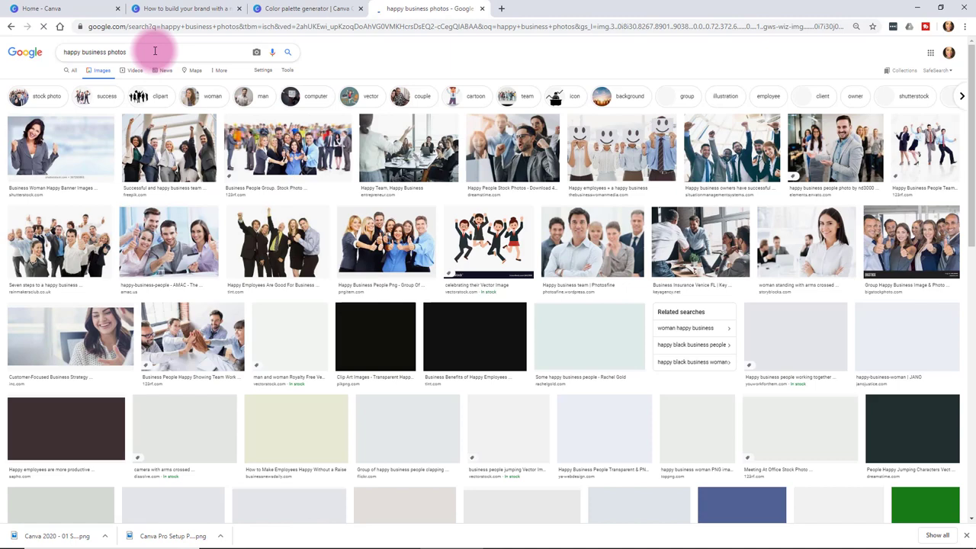
pyautogui.moveTo(152, 54); pyautogui.dragTo(3, 61)
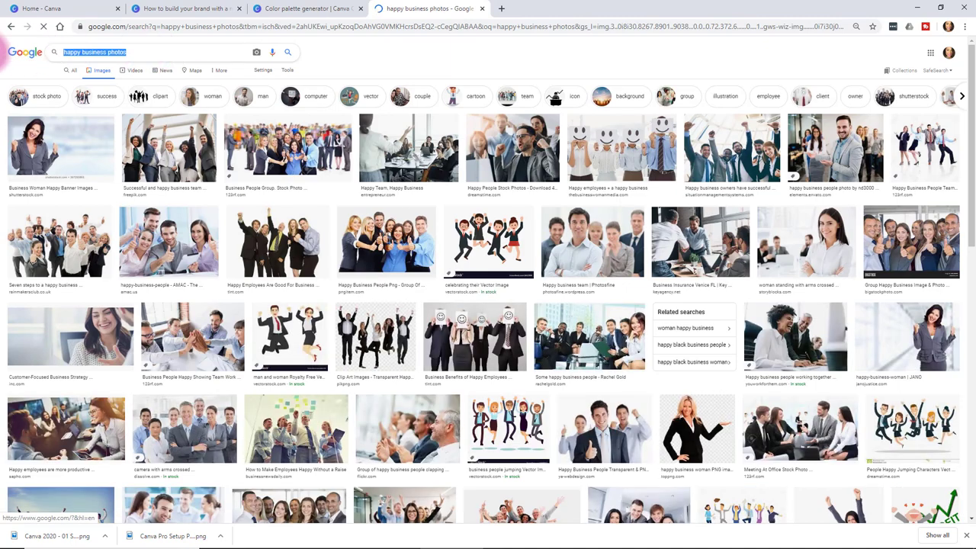
# Search images for 'food' and scroll through the results.
pyautogui.write('food')
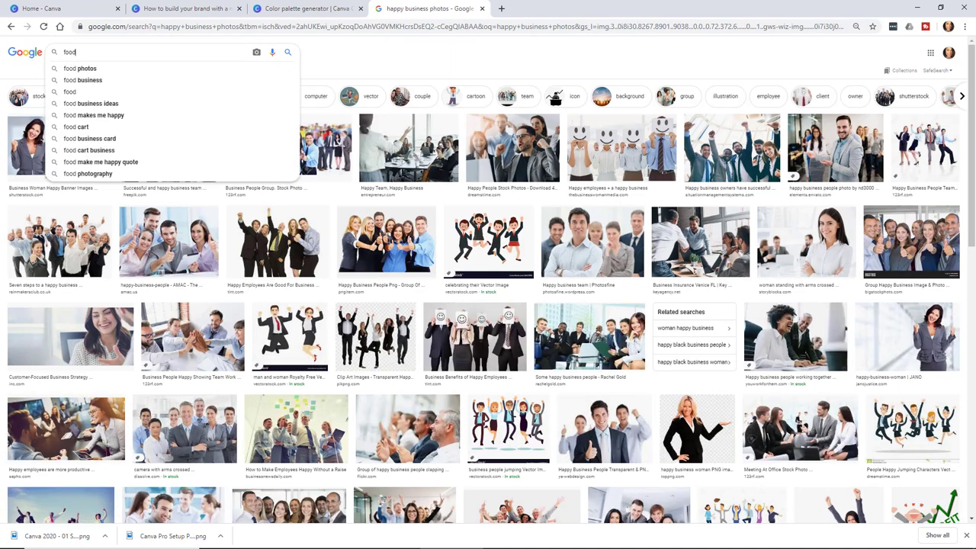
pyautogui.press('Return')
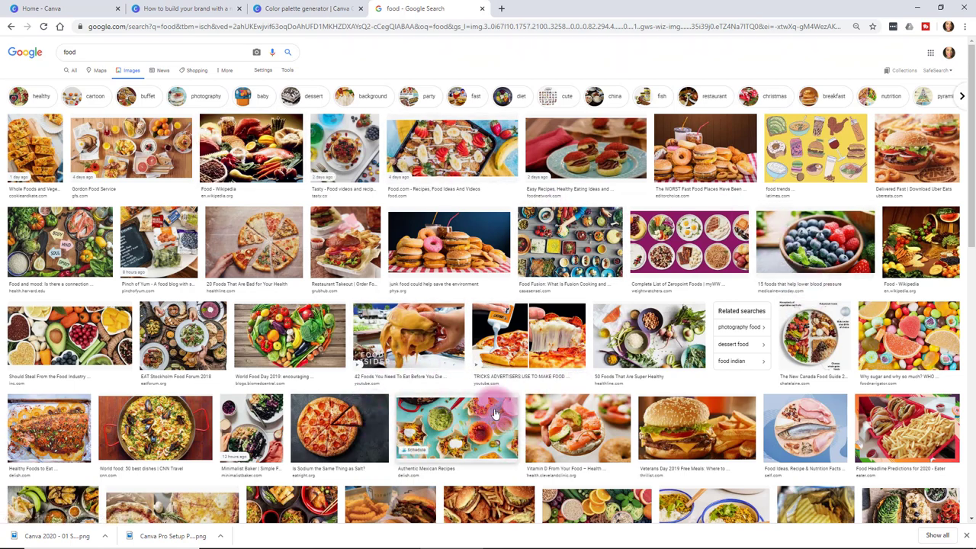
pyautogui.scroll(-1, 379, 348)
pyautogui.scroll(-5, 380, 349)
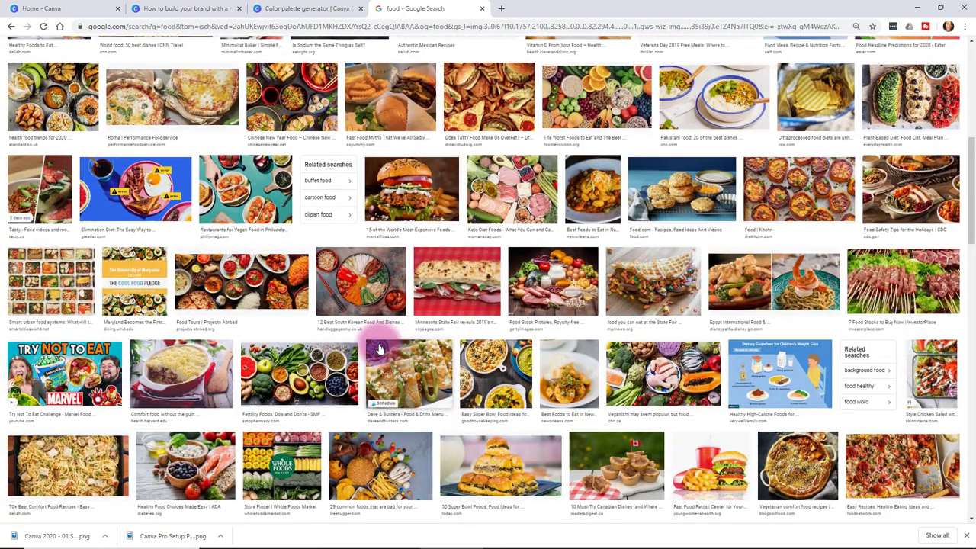
pyautogui.scroll(-1, 305, 359)
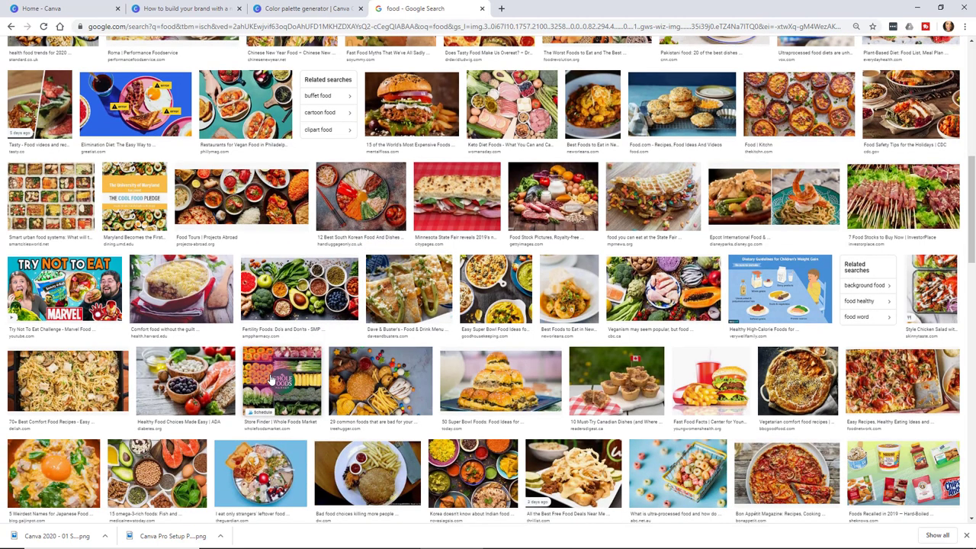
pyautogui.scroll(15, 274, 377)
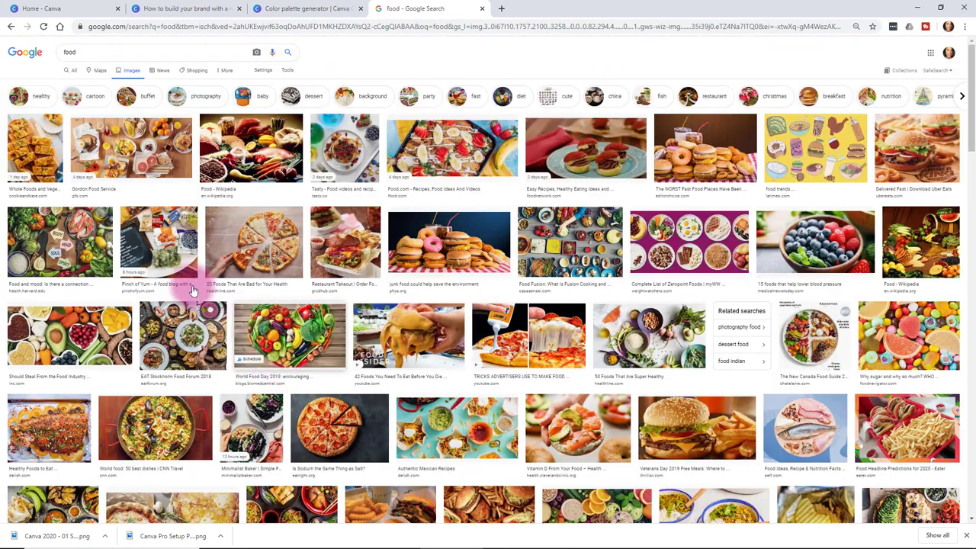
# Replace the query with 'vibrant pink colors' and search images.
pyautogui.doubleClick(120, 53)
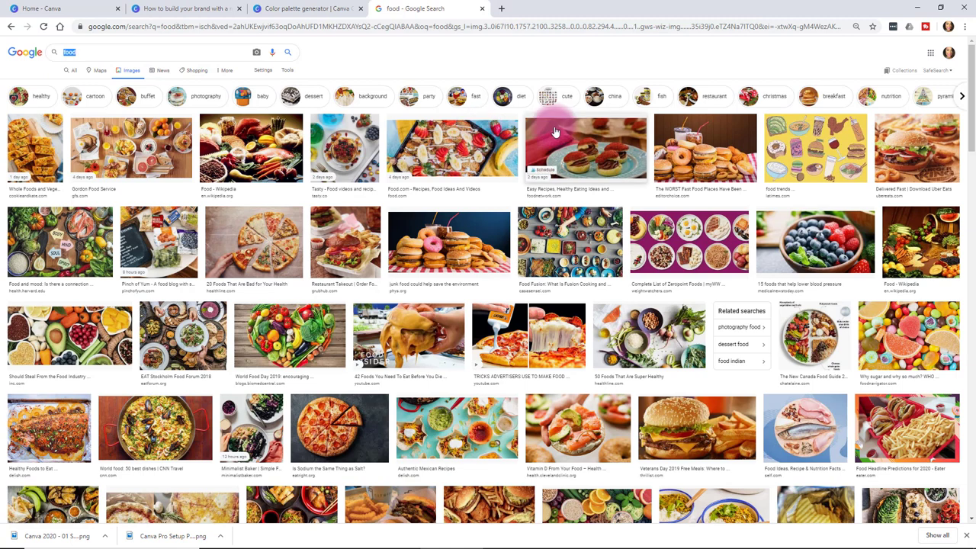
pyautogui.write('vibrant pink ')
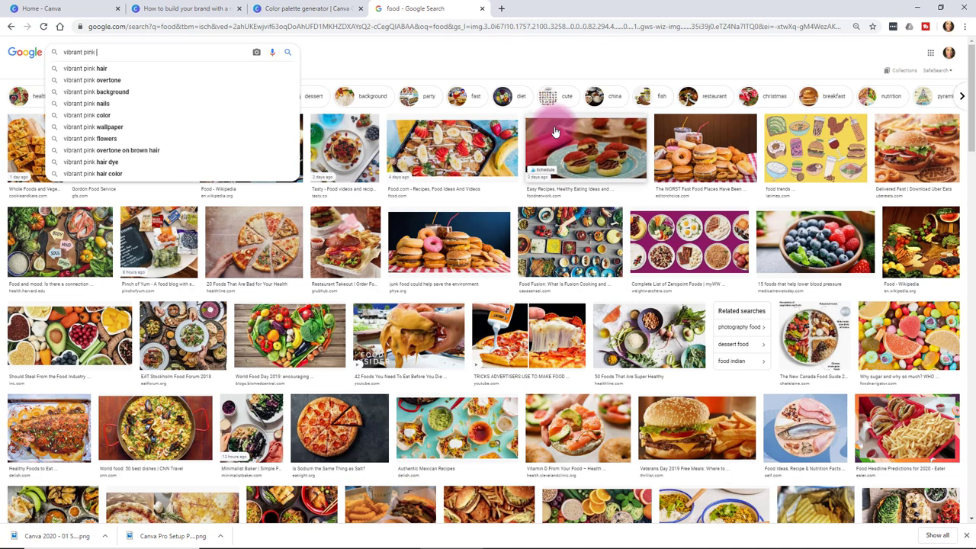
pyautogui.write('colors')
pyautogui.press('Return')
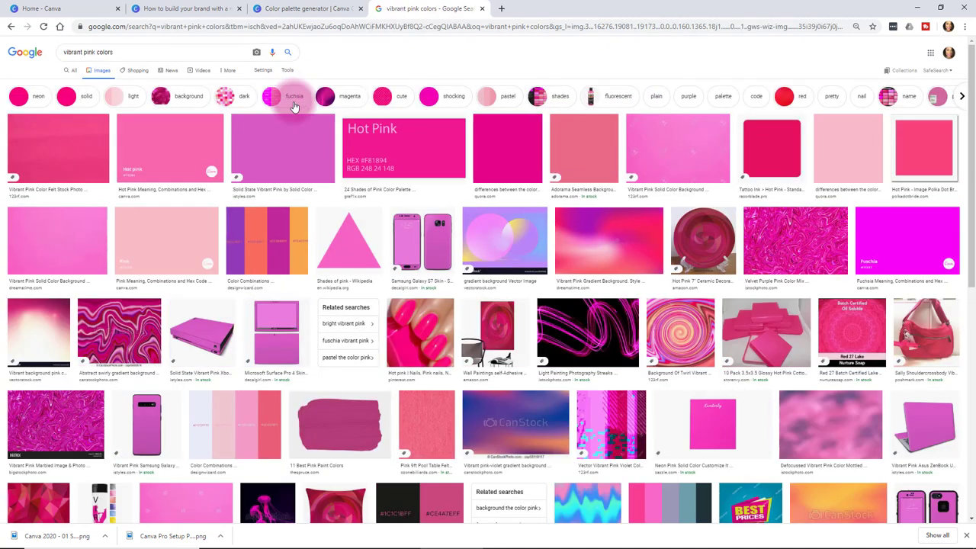
# Search images for 'color palette inspiration' and browse the results.
pyautogui.tripleClick(88, 52)
pyautogui.write('color palette in')
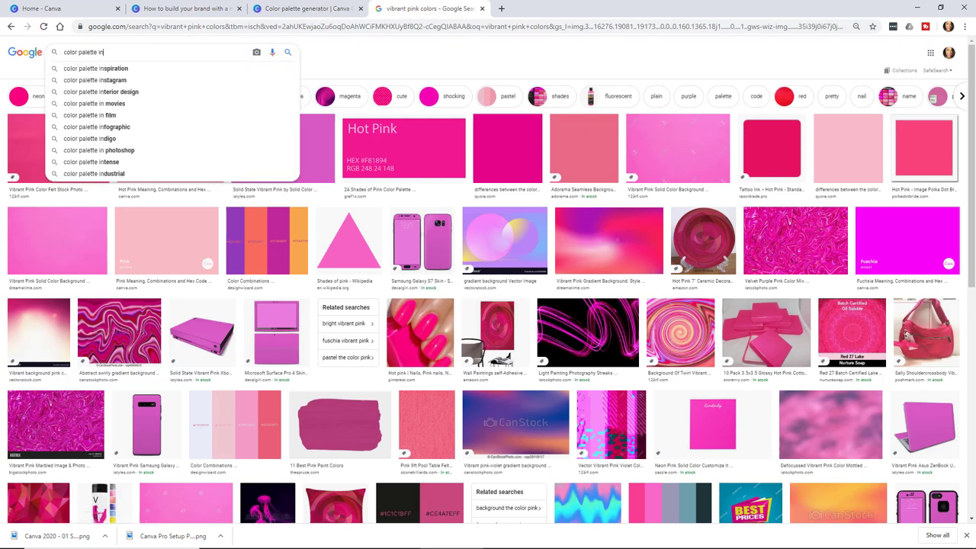
pyautogui.write('spiration')
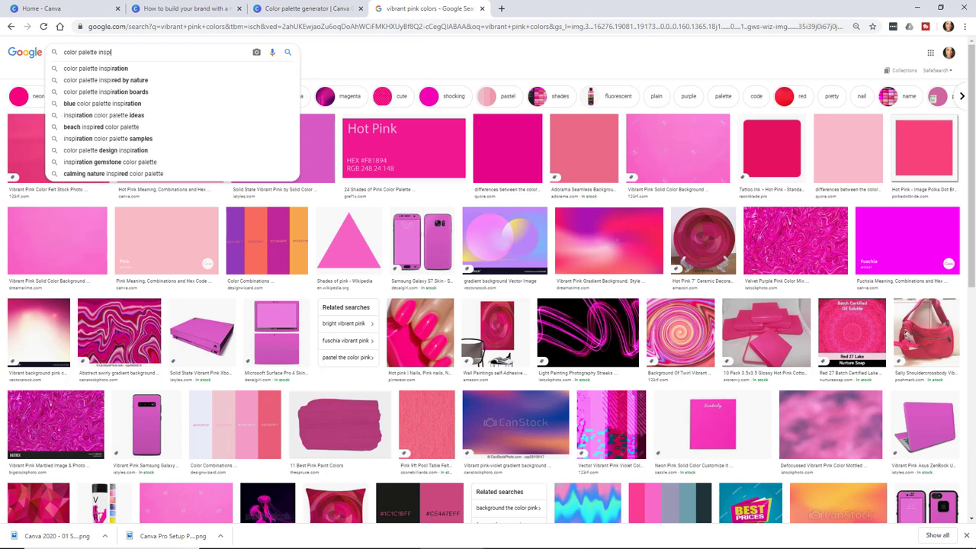
pyautogui.press('Return')
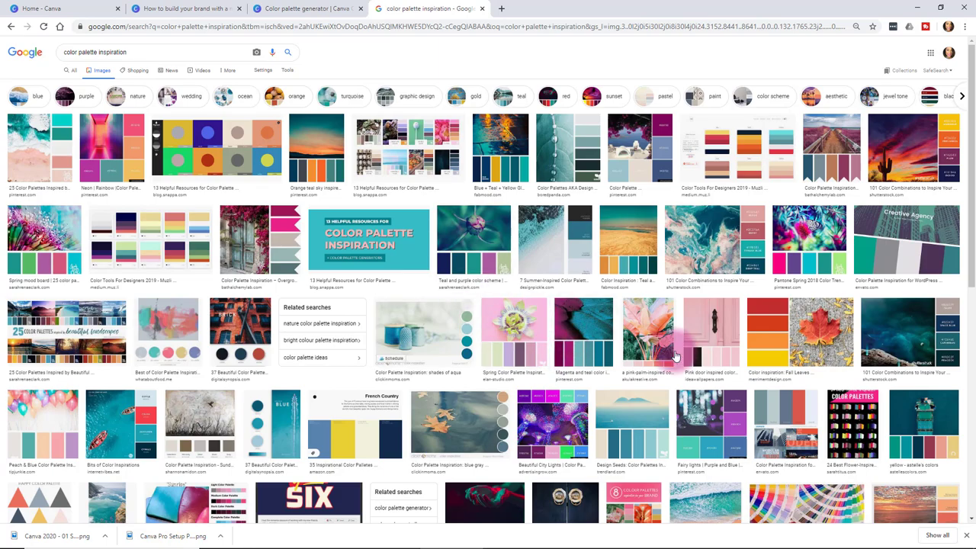
pyautogui.scroll(-5, 889, 362)
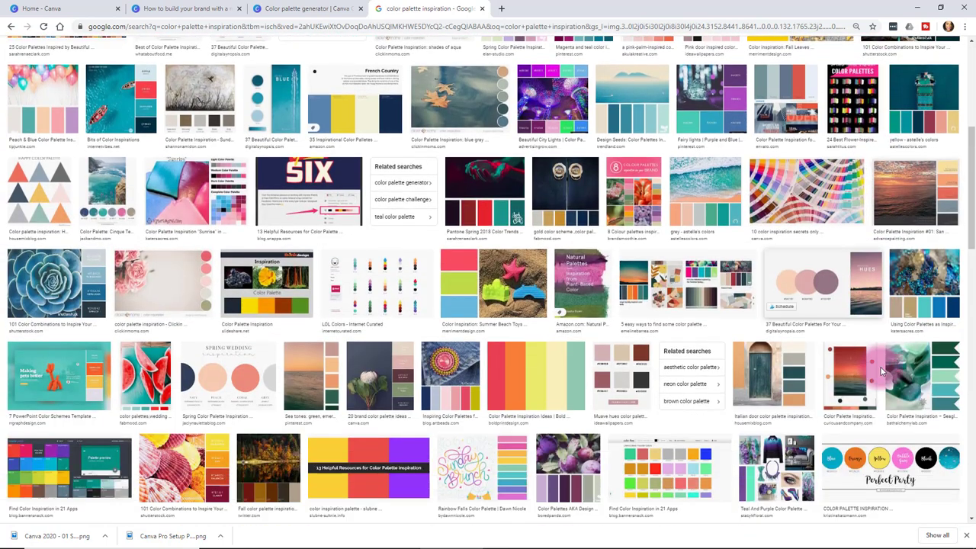
pyautogui.scroll(-5, 881, 371)
pyautogui.scroll(10, 881, 371)
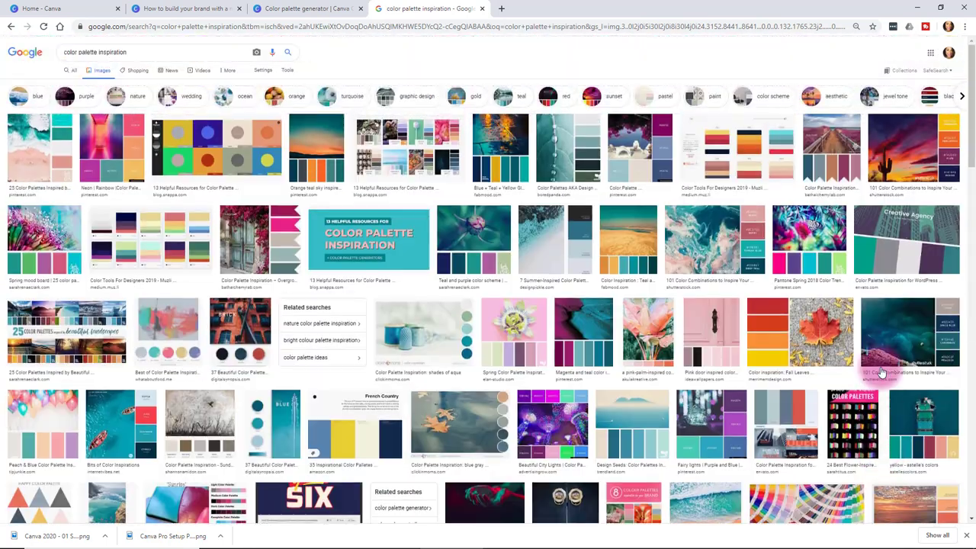
pyautogui.moveTo(196, 54); pyautogui.dragTo(53, 59)
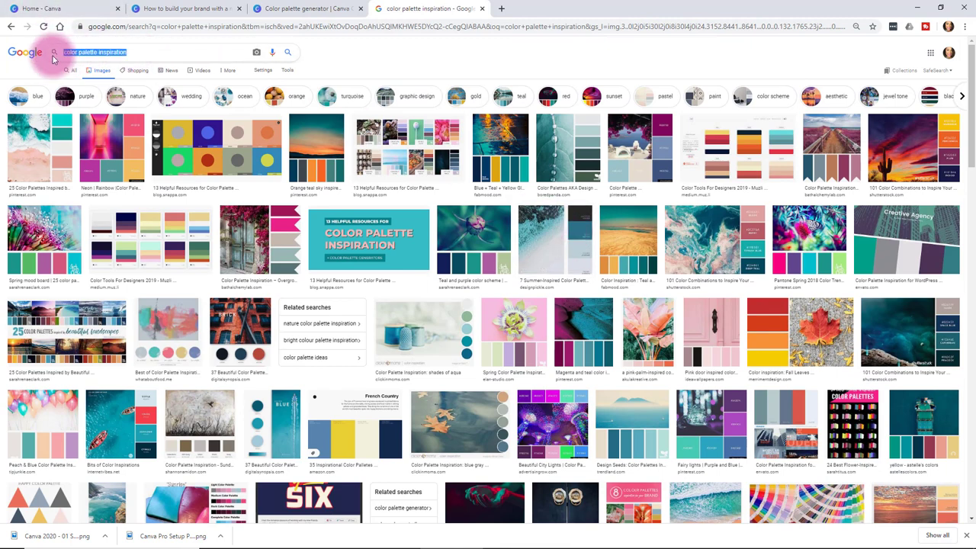
# Search images for 'blue purple green' and browse the results.
pyautogui.write('blu')
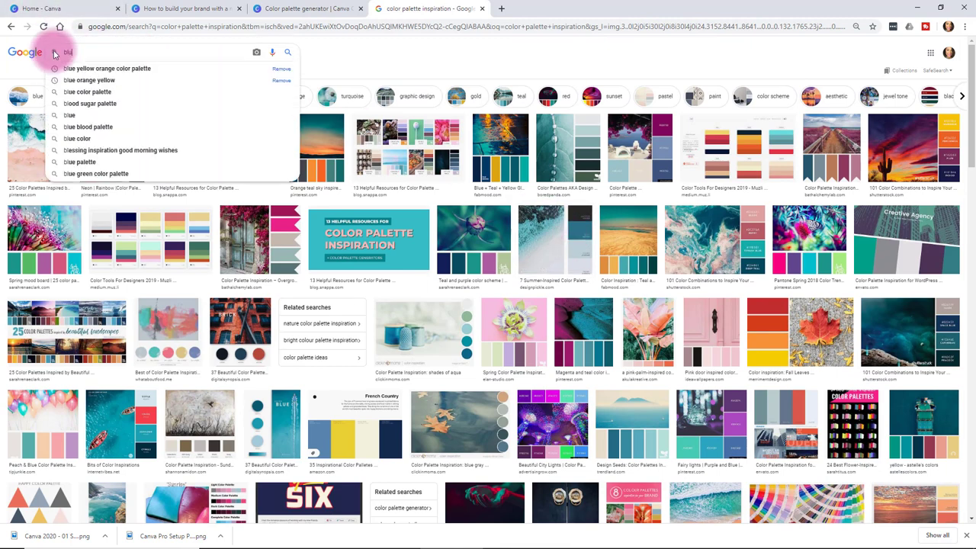
pyautogui.write('e p')
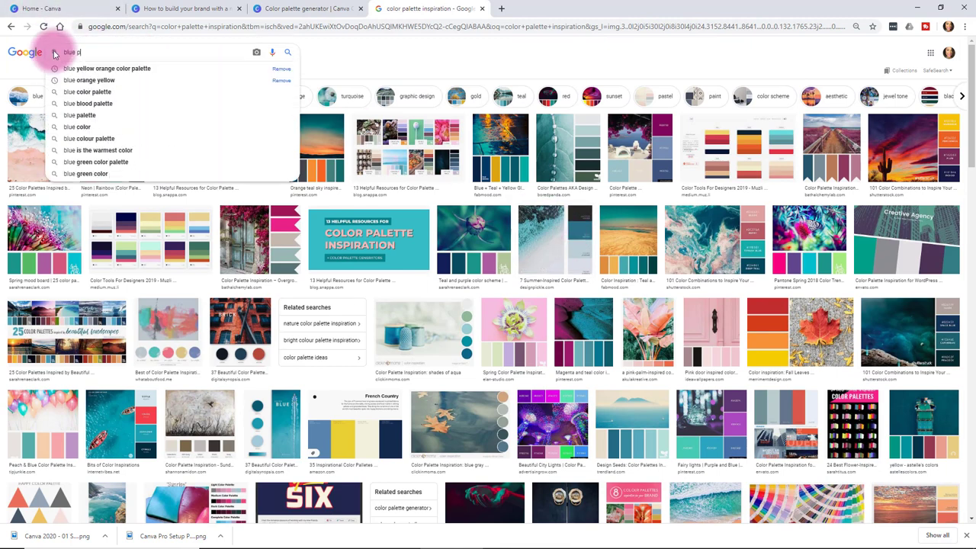
pyautogui.write('urple green')
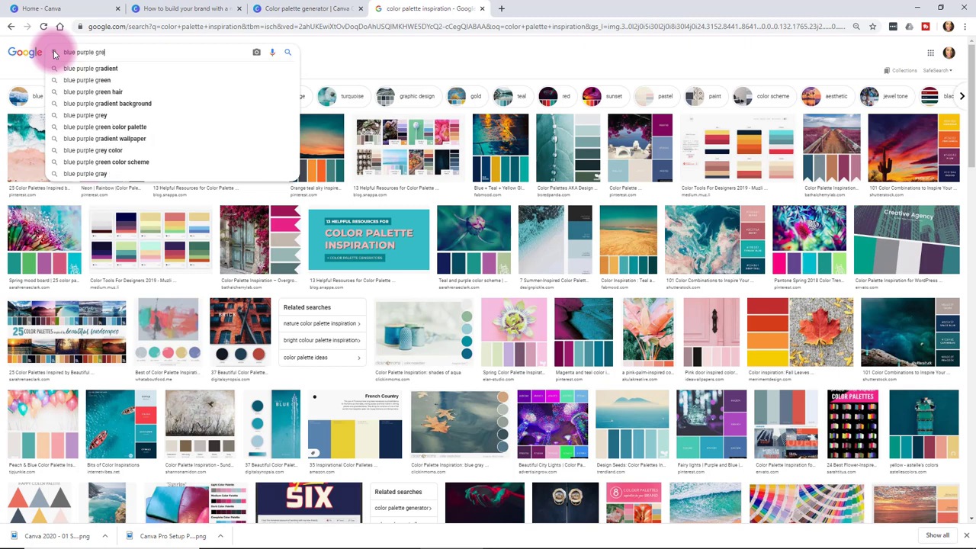
pyautogui.press('Return')
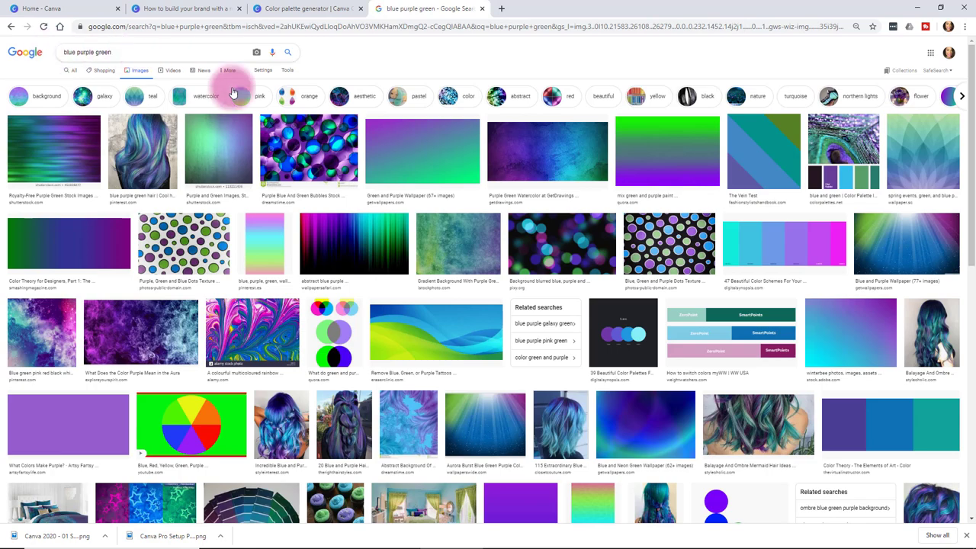
pyautogui.scroll(-3, 706, 207)
pyautogui.scroll(-4, 706, 207)
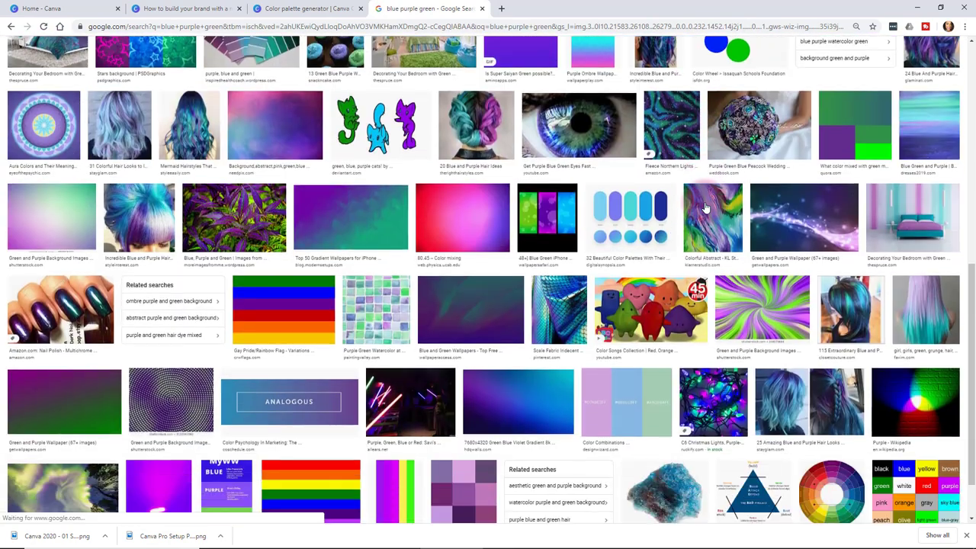
pyautogui.scroll(7, 166, 51)
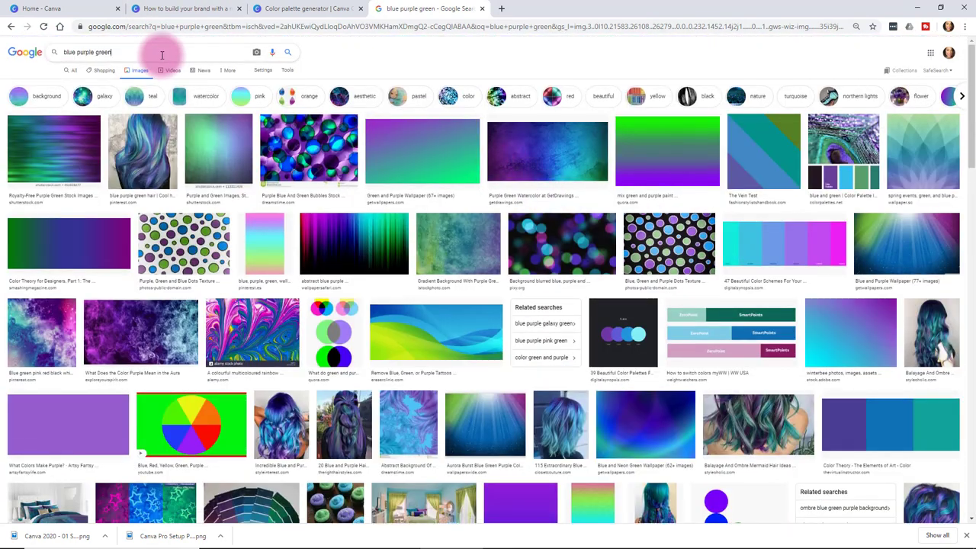
# Refine the search to 'blue purple pink' and save the emu feathers tie-dye image.
pyautogui.click(189, 49)
pyautogui.write('pink')
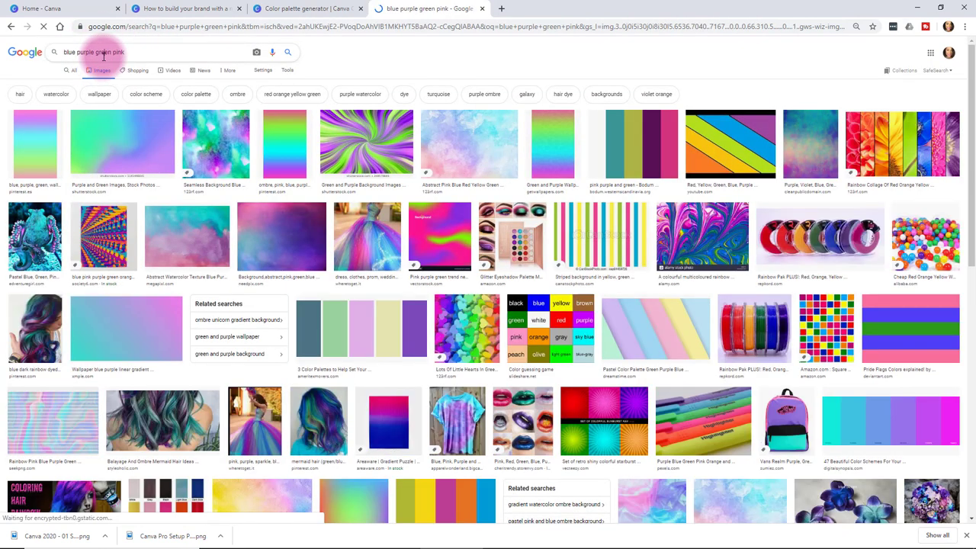
pyautogui.doubleClick(104, 52)
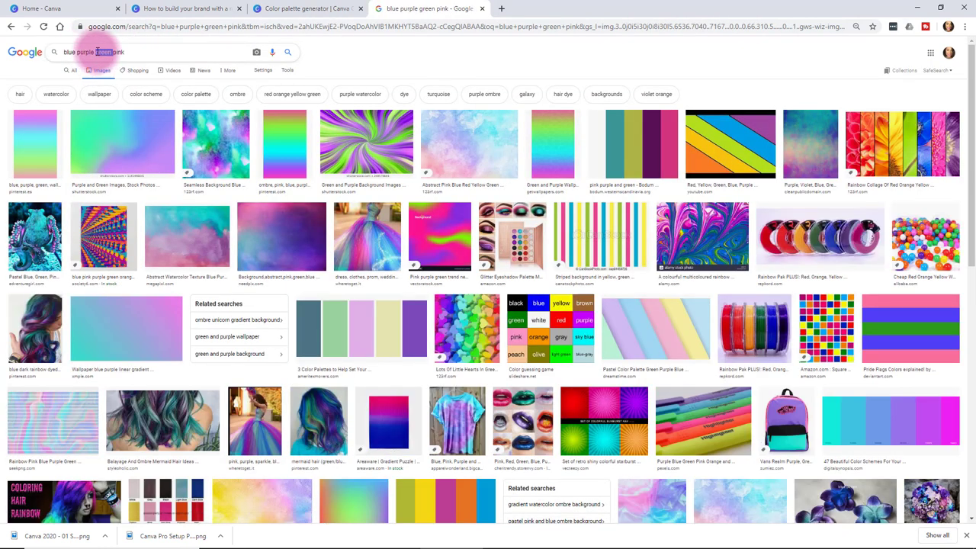
pyautogui.press('Return')
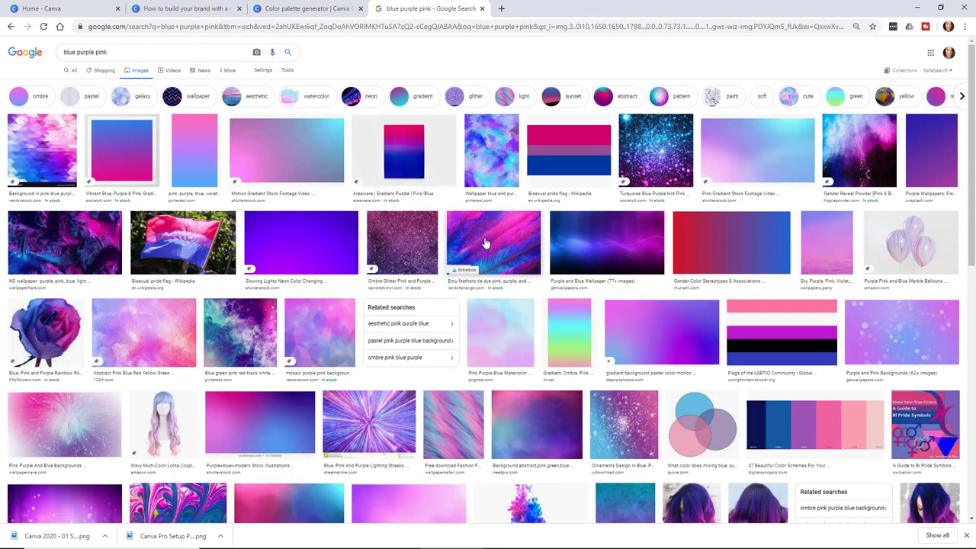
pyautogui.click(485, 242)
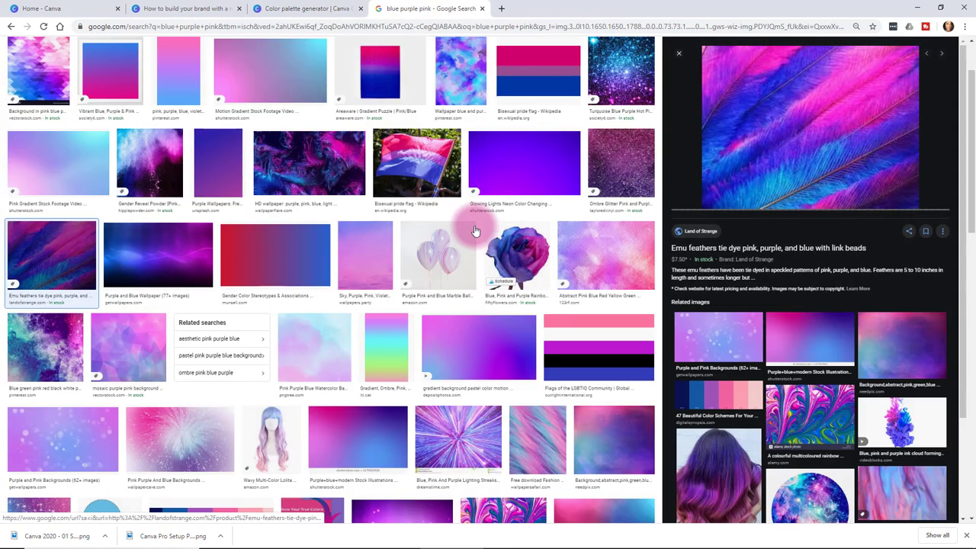
pyautogui.rightClick(777, 147)
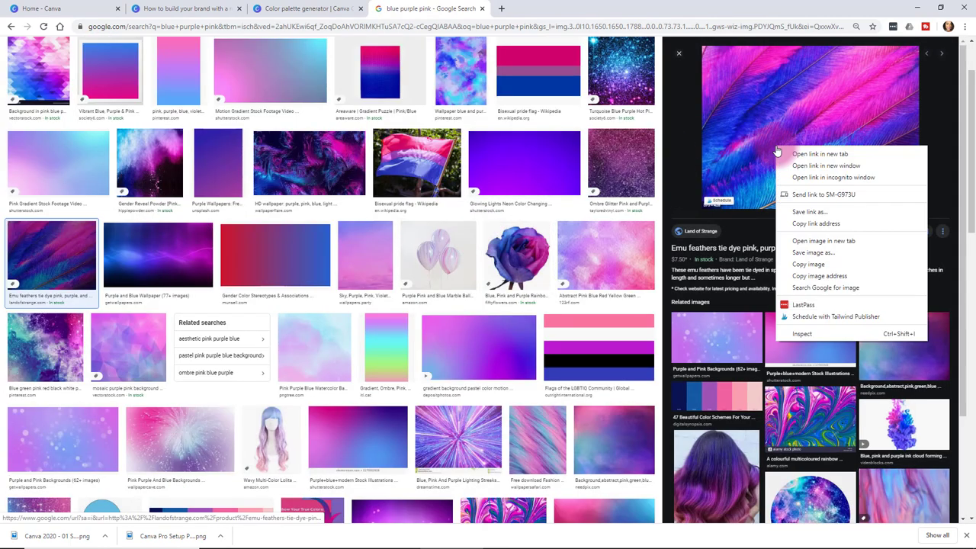
pyautogui.click(803, 252)
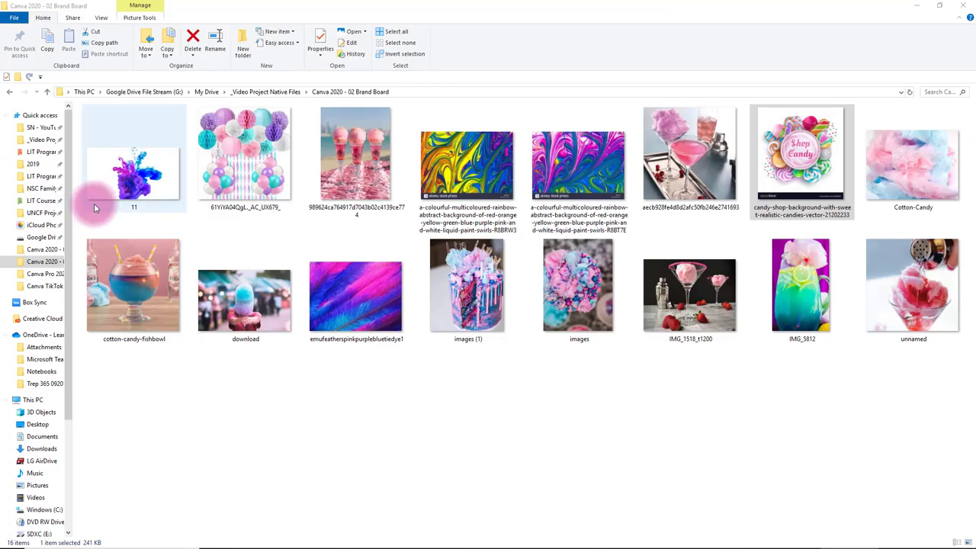
# Hide the navigation pane in the brand board folder and enlarge the thumbnails.
pyautogui.click(107, 25)
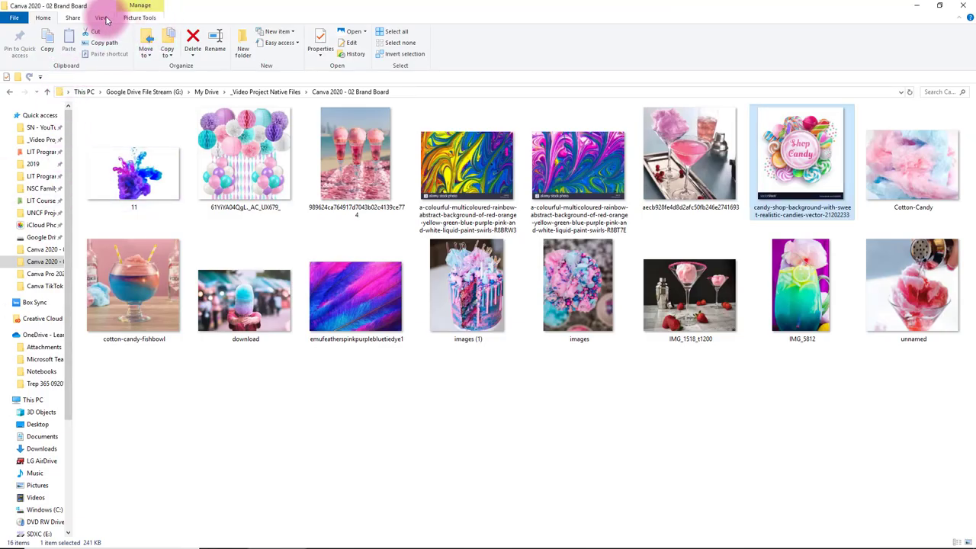
pyautogui.click(101, 18)
pyautogui.click(17, 51)
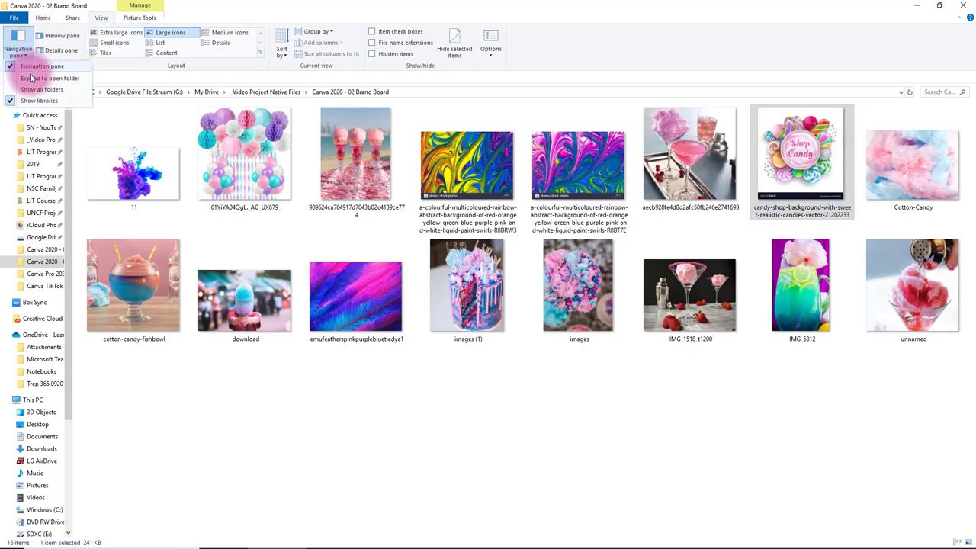
pyautogui.click(38, 66)
pyautogui.click(400, 440)
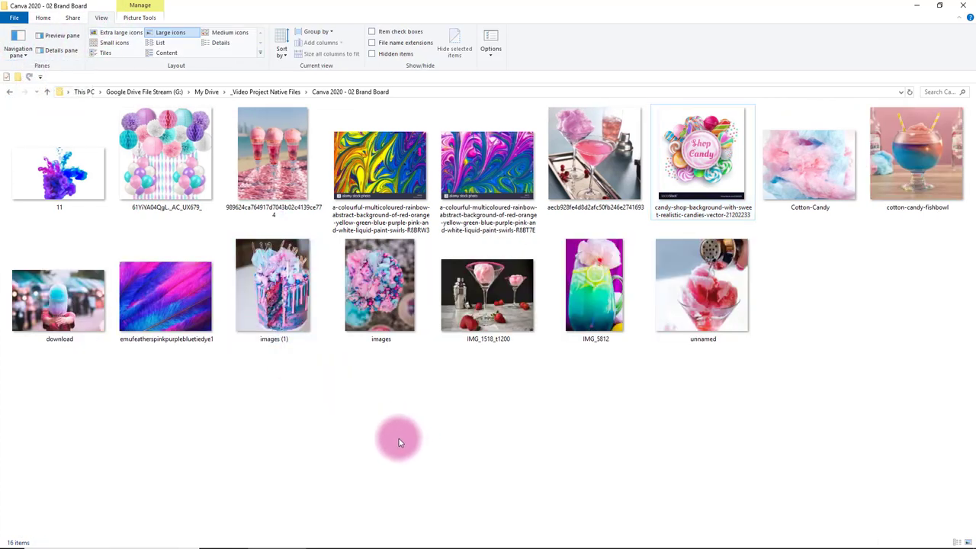
pyautogui.keyDown('ctrl'); pyautogui.scroll(3, 399, 440); pyautogui.keyUp('ctrl')
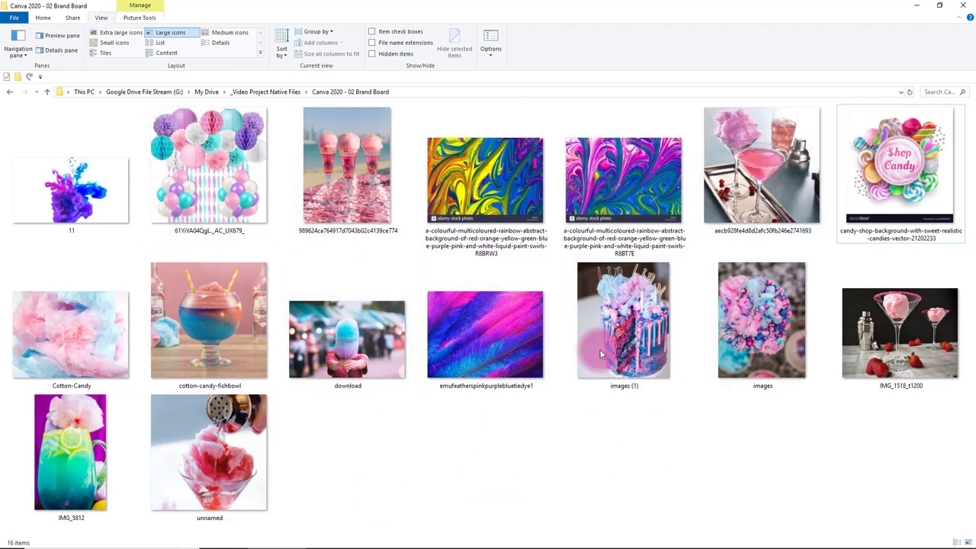
# Delete the rainbow swirl image ending R8BRW3, then select the download photo.
pyautogui.click(491, 198)
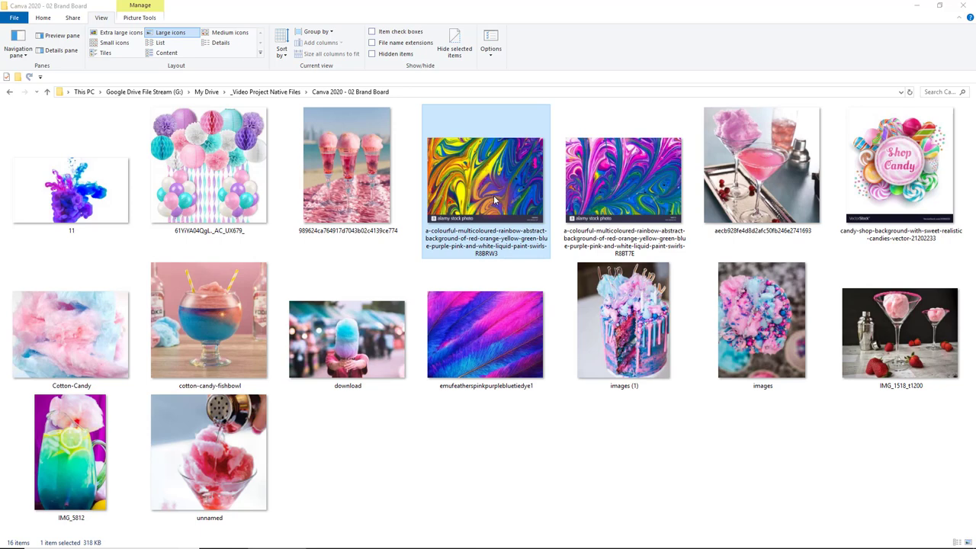
pyautogui.press('Delete')
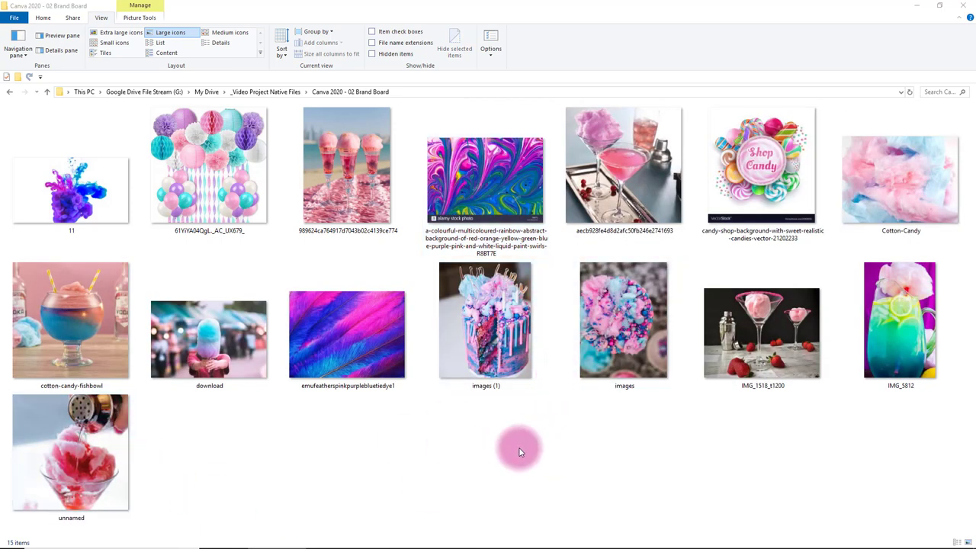
pyautogui.click(203, 357)
pyautogui.click(203, 357)
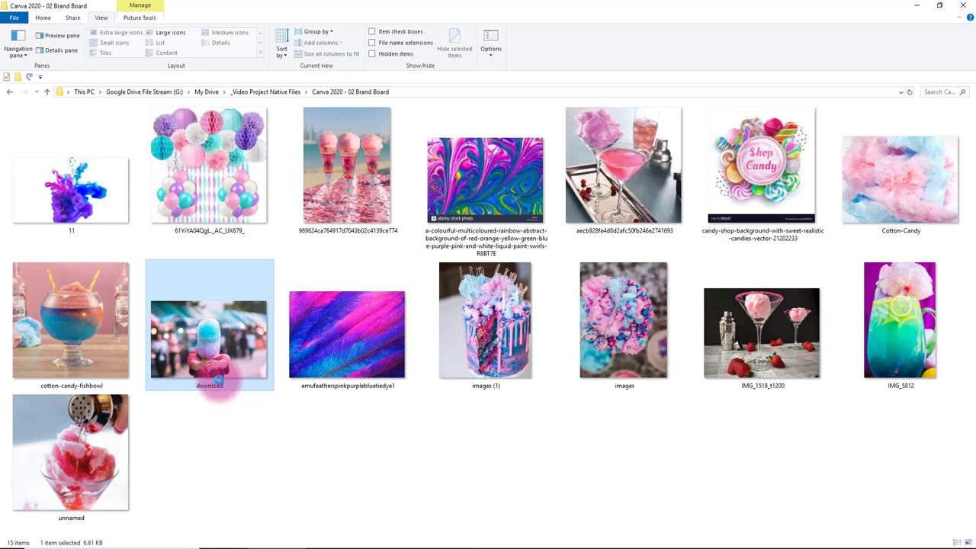
# Rename the download, images (1) and images photos to Yes, Yes 01 and Yes 02.
pyautogui.rightClick(219, 380)
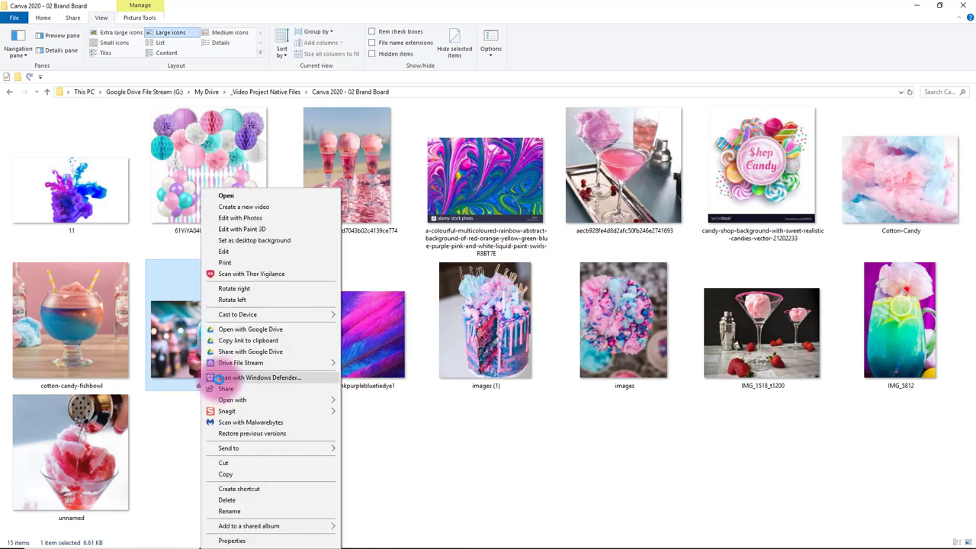
pyautogui.click(266, 511)
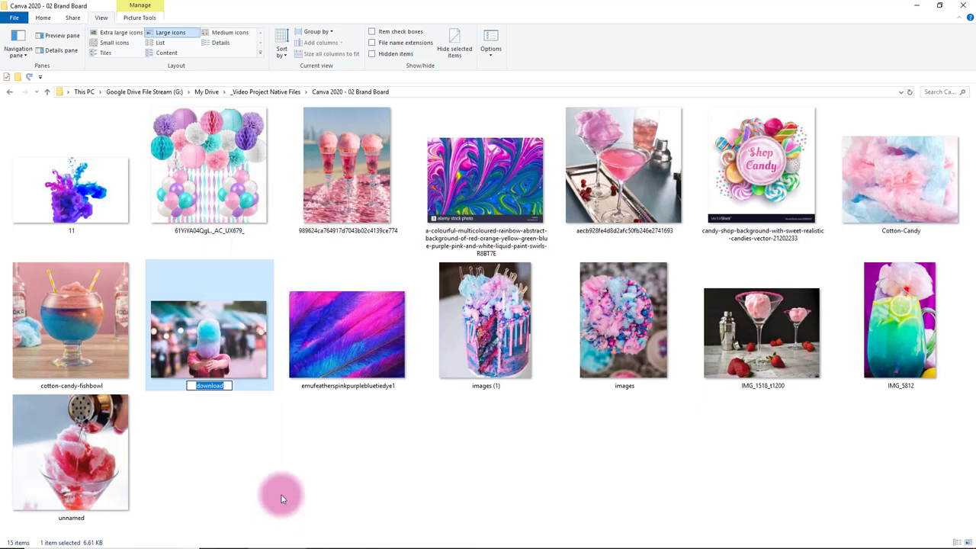
pyautogui.write('Yes')
pyautogui.click(585, 473)
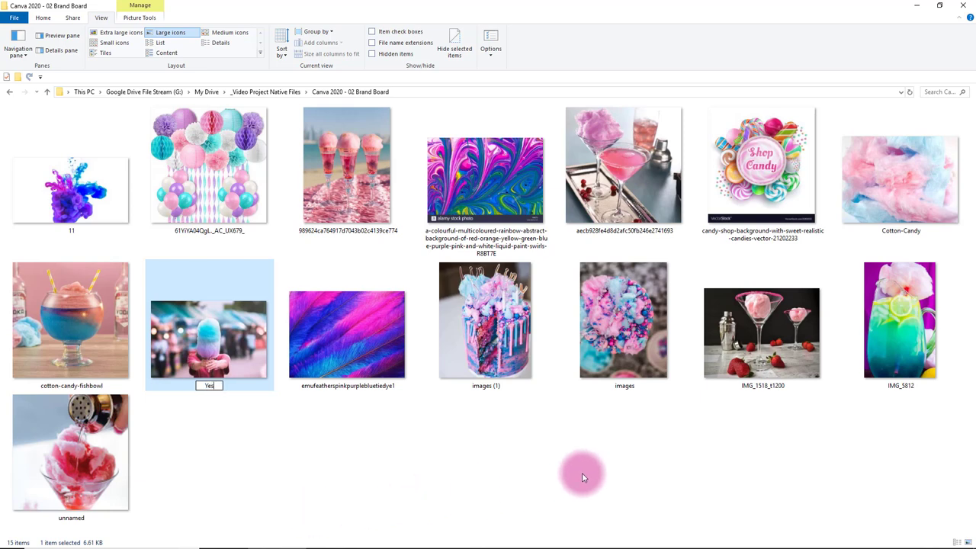
pyautogui.click(488, 369)
pyautogui.rightClick(488, 368)
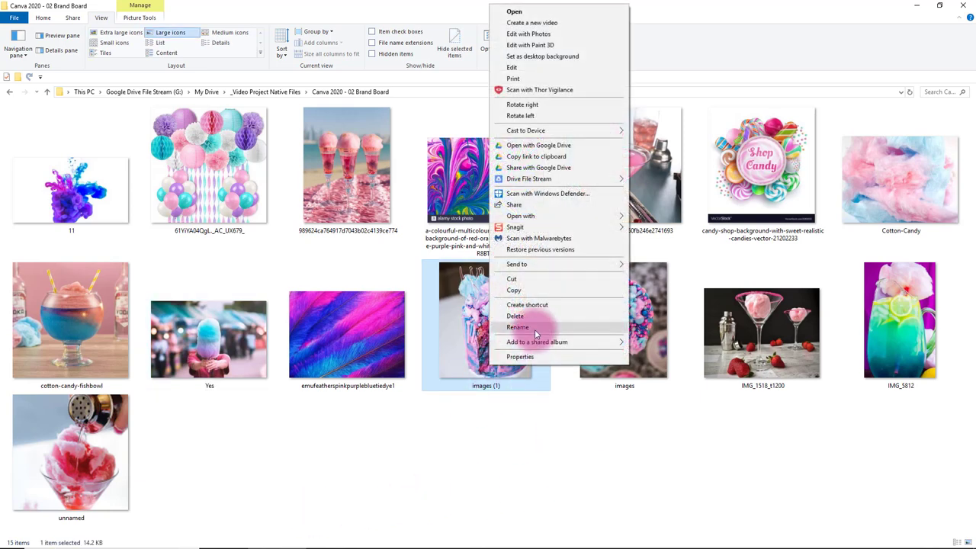
pyautogui.click(534, 333)
pyautogui.write('Yes 01')
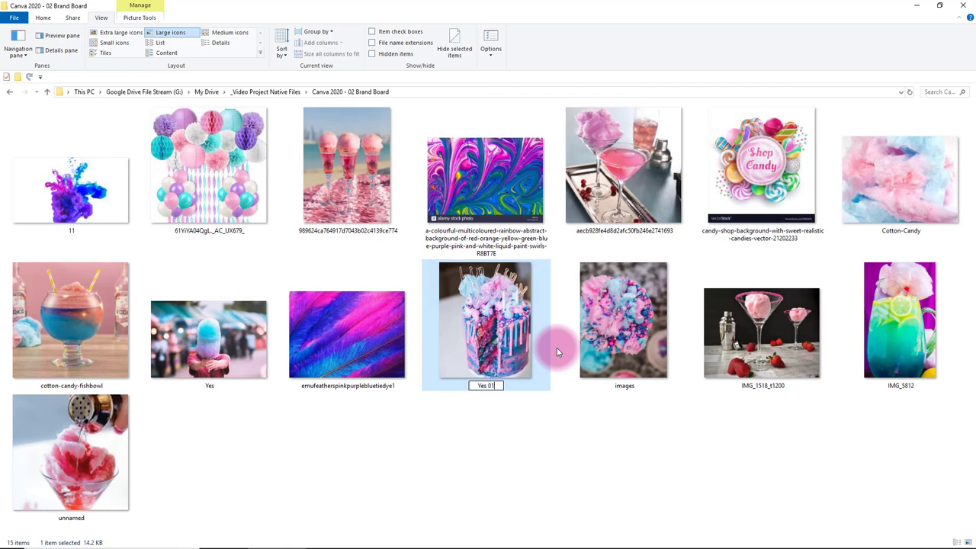
pyautogui.press('Return')
pyautogui.click(603, 347)
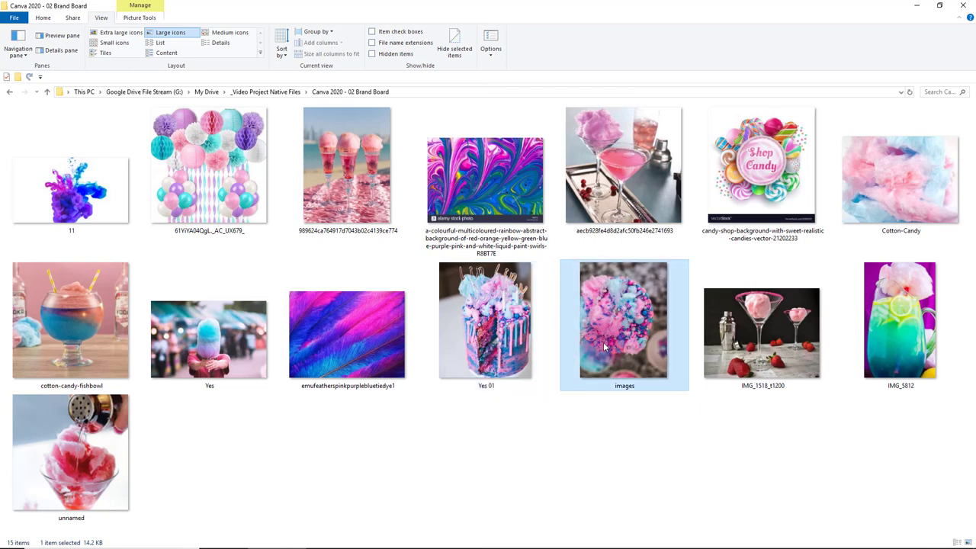
pyautogui.rightClick(605, 347)
pyautogui.click(664, 511)
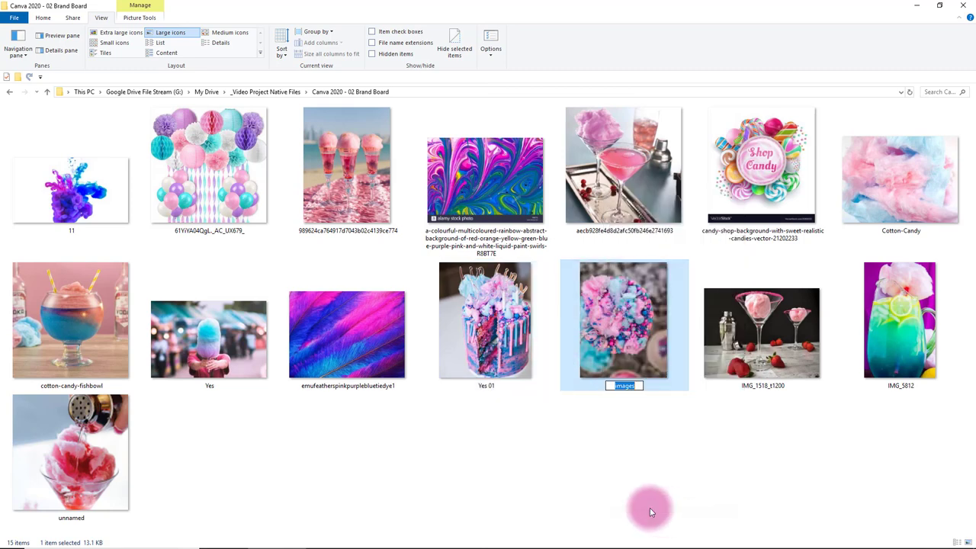
pyautogui.write('Yes 02')
pyautogui.click(650, 508)
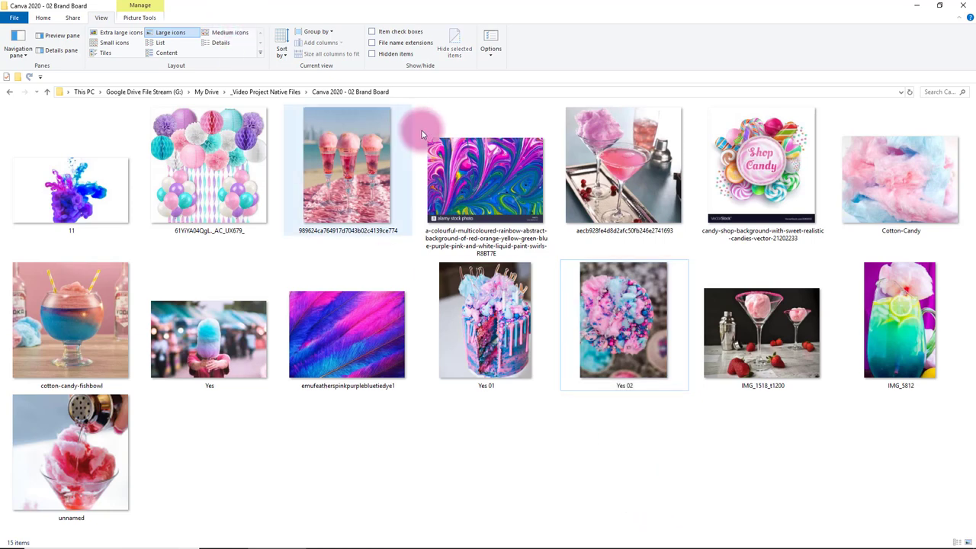
# Refresh the folder so files re-sort, then delete the IMG_5812 photo.
pyautogui.click(441, 92)
pyautogui.press('Return')
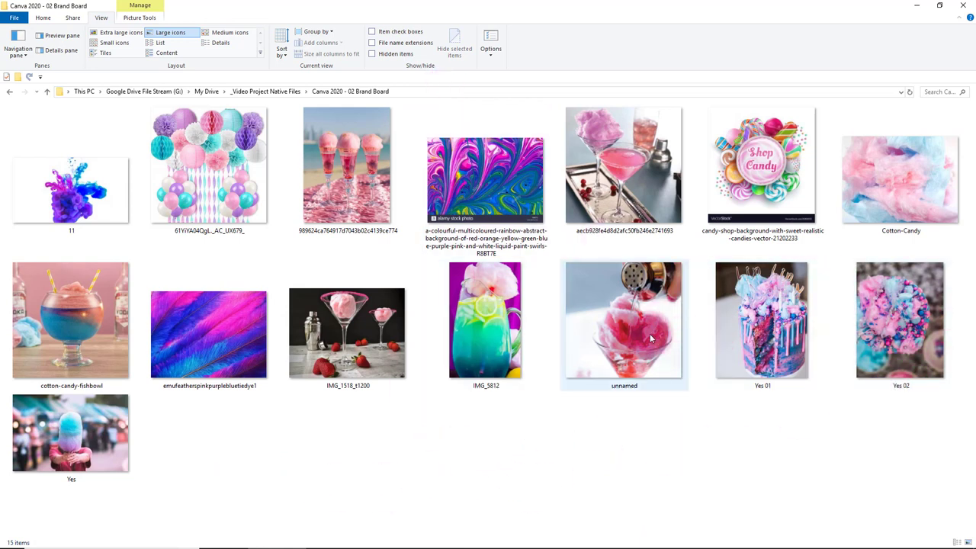
pyautogui.click(467, 335)
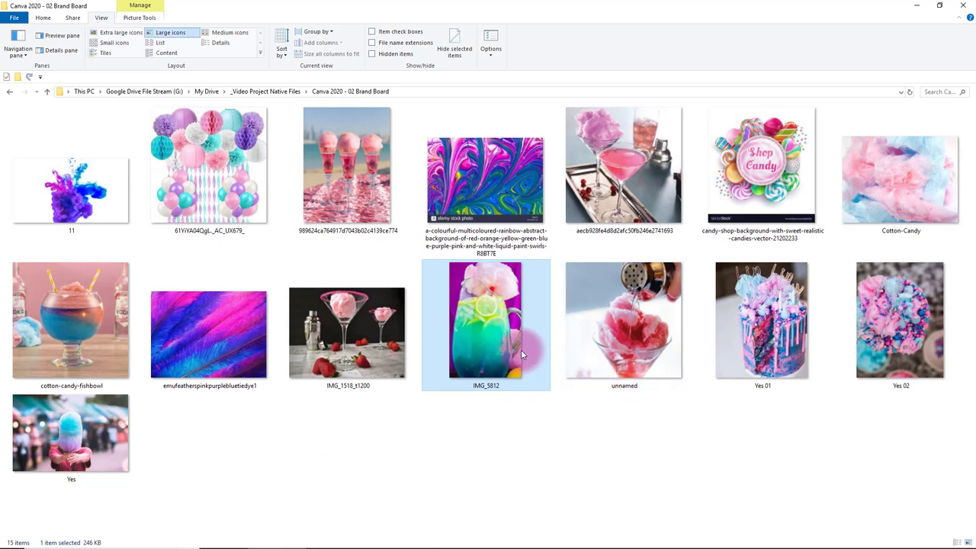
pyautogui.press('Delete')
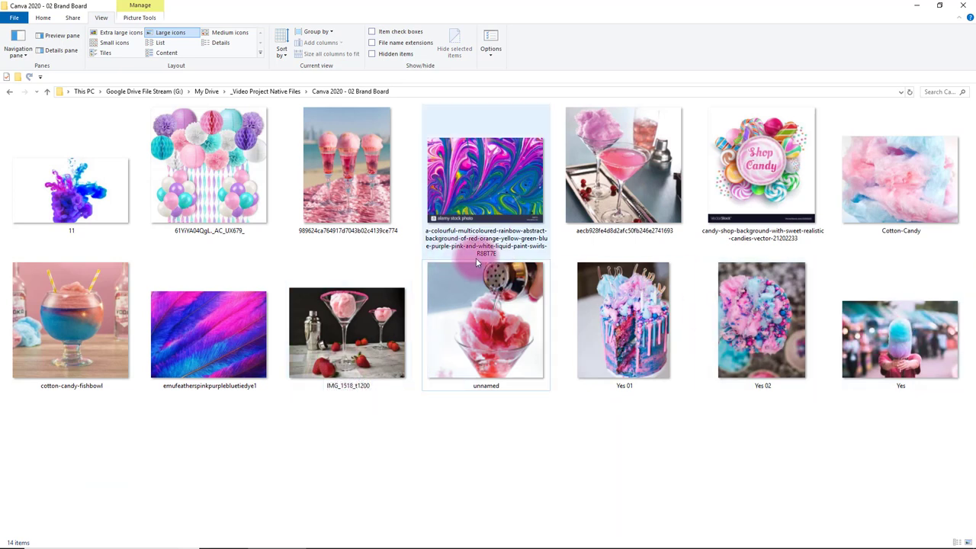
# Rename the pink cones image to maybe02.
pyautogui.rightClick(330, 191)
pyautogui.click(406, 510)
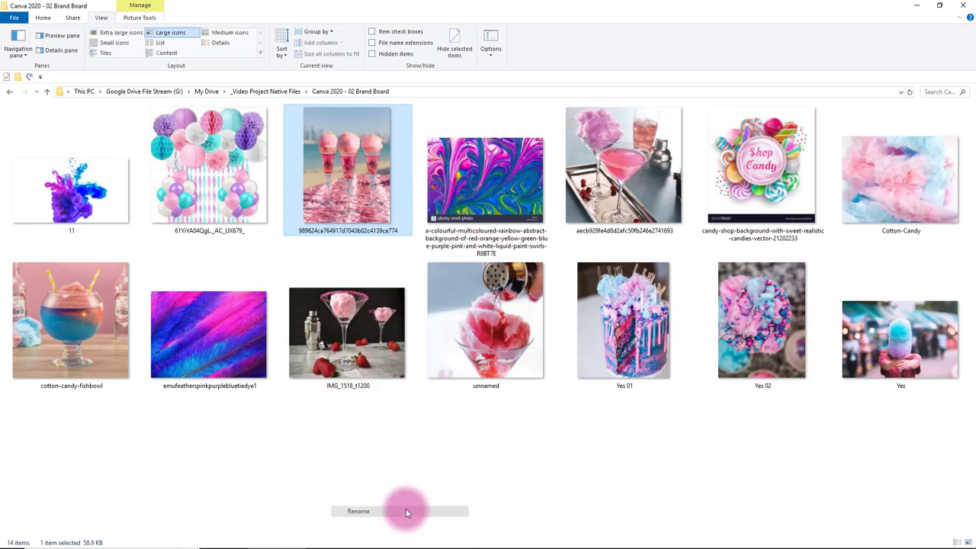
pyautogui.write('maybe')
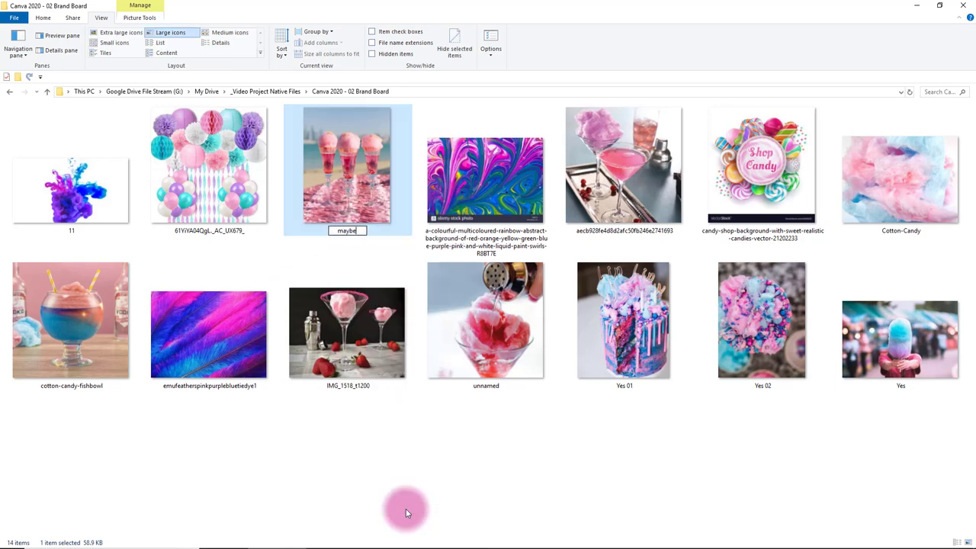
pyautogui.write('02')
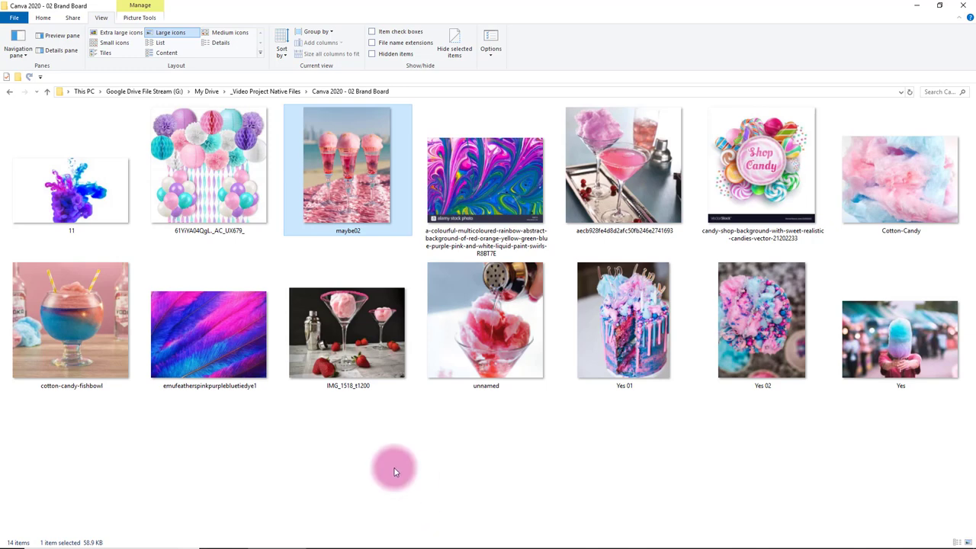
pyautogui.click(392, 464)
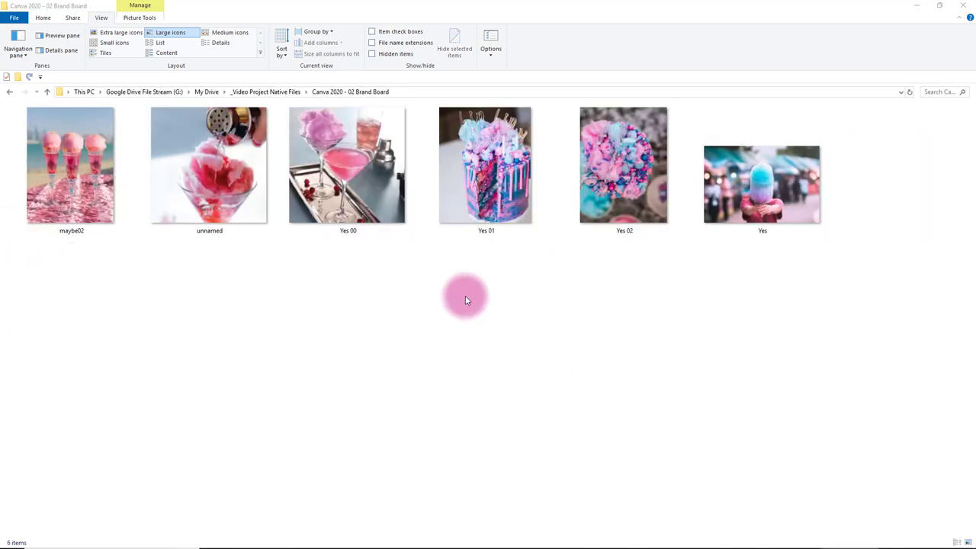
# Show the six photos as Extra large icons and restore down the Explorer window.
pyautogui.click(618, 337)
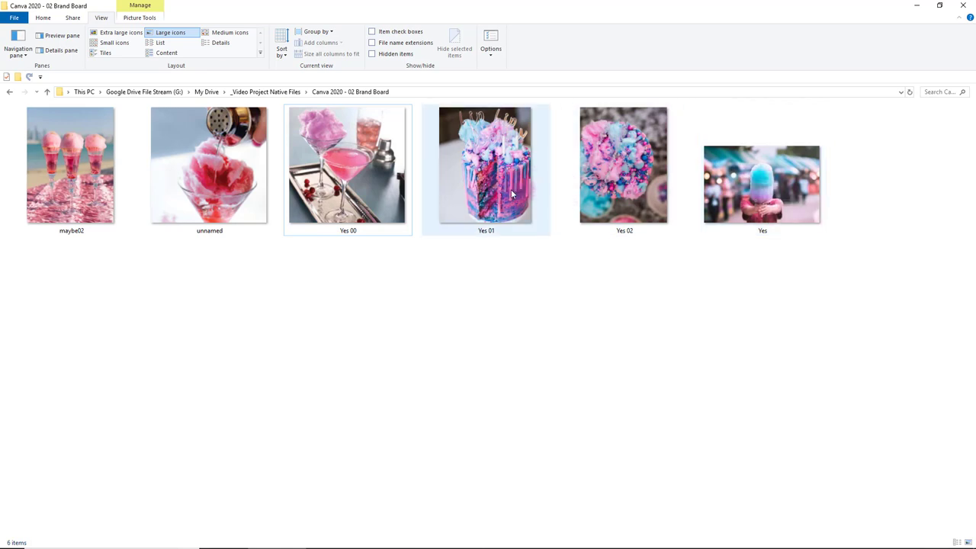
pyautogui.keyDown('ctrl'); pyautogui.scroll(1, 546, 251); pyautogui.keyUp('ctrl')
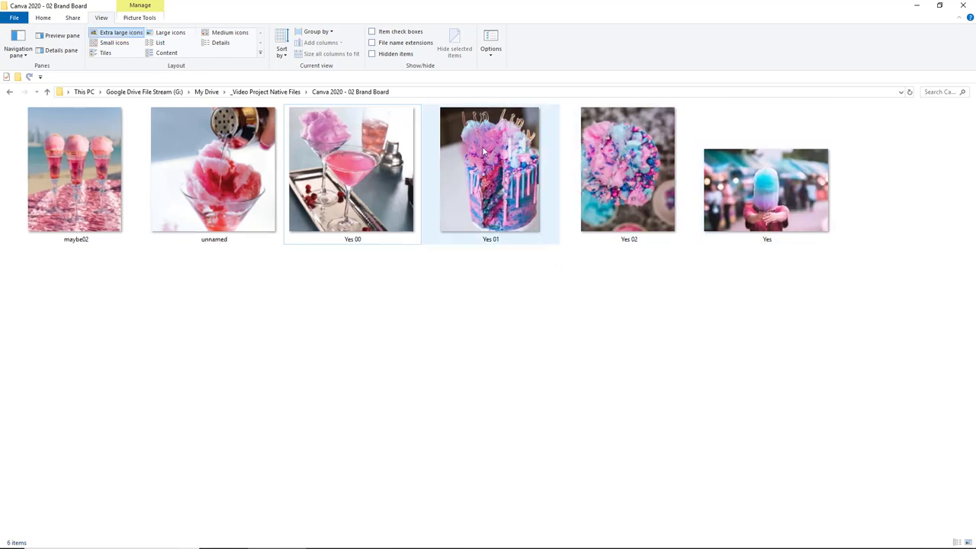
pyautogui.click(433, 367)
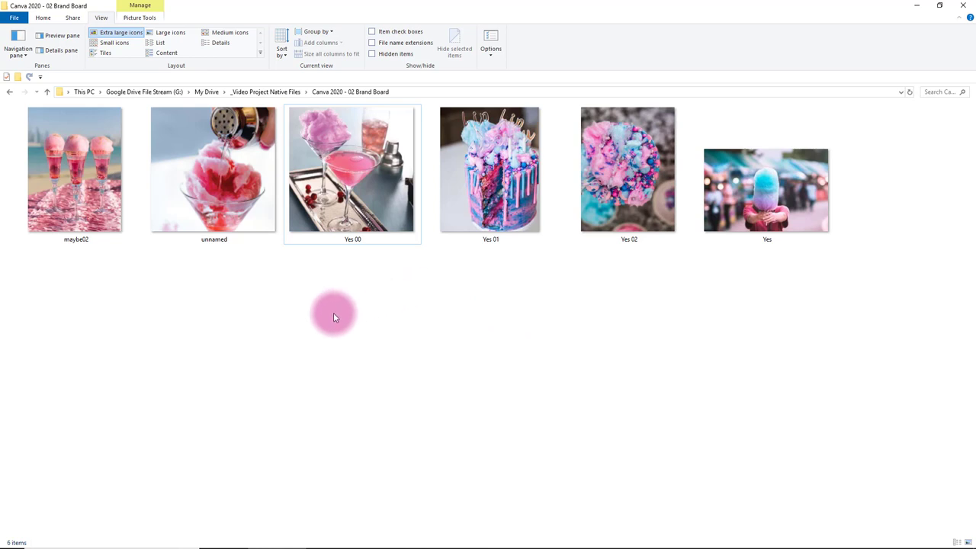
pyautogui.click(939, 5)
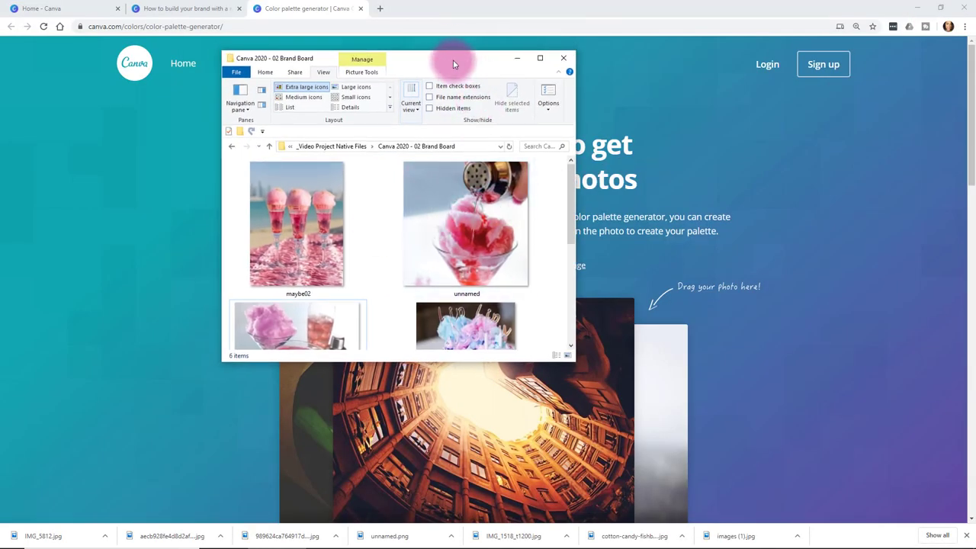
# Nudge the folder window left and bring the Canva Color Palette Generator page forward.
pyautogui.moveTo(453, 60); pyautogui.dragTo(0, 170)
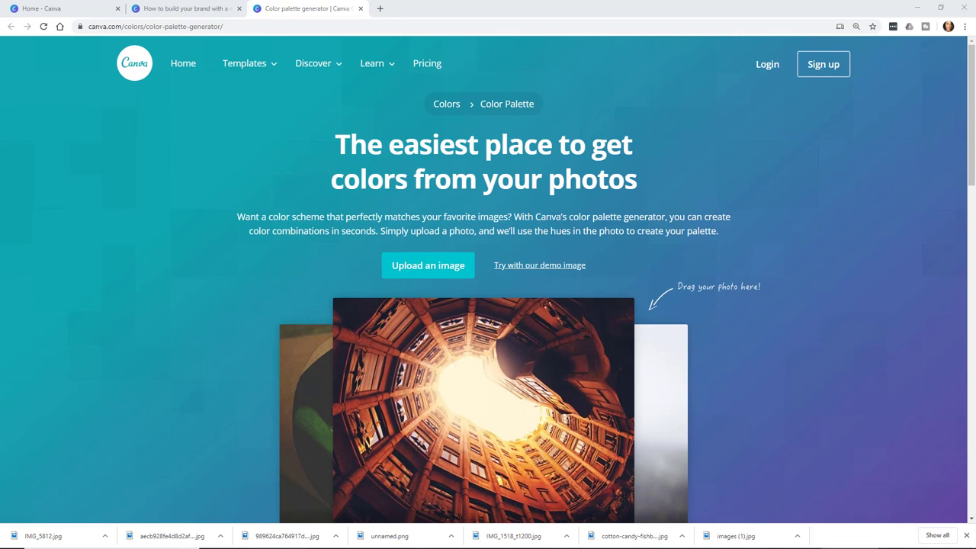
pyautogui.click(175, 28)
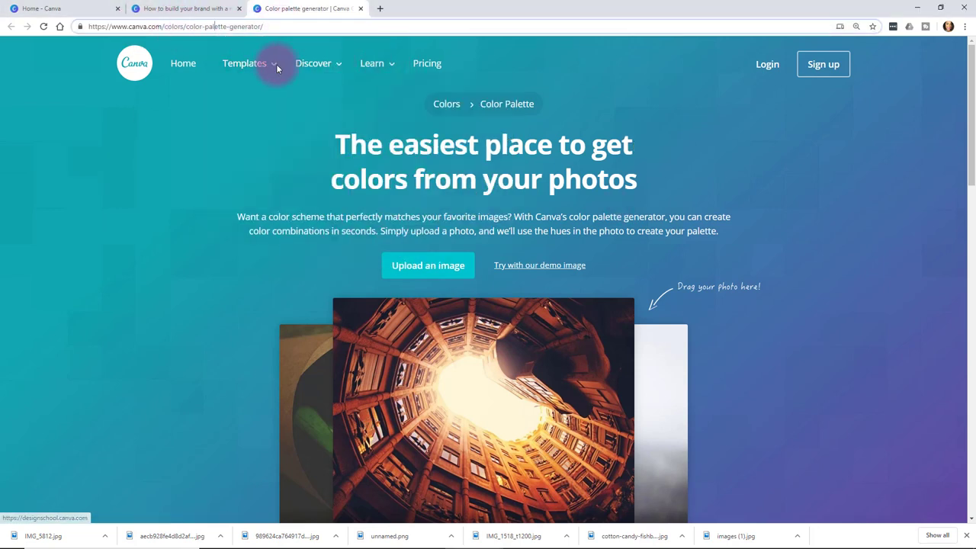
pyautogui.moveTo(311, 66)
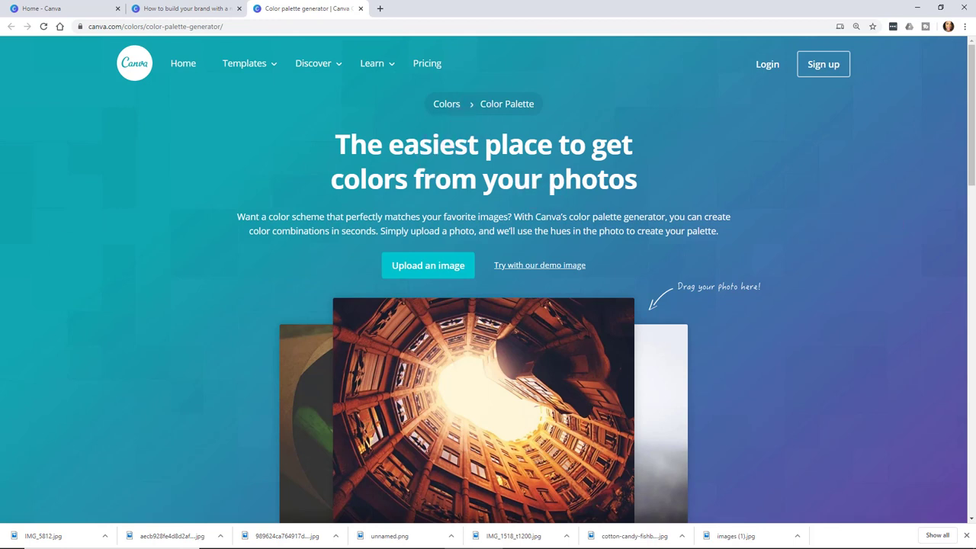
# Upload the Yes 01 cake photo from the Canva 2020 - 02 Brand Board folder.
pyautogui.click(456, 272)
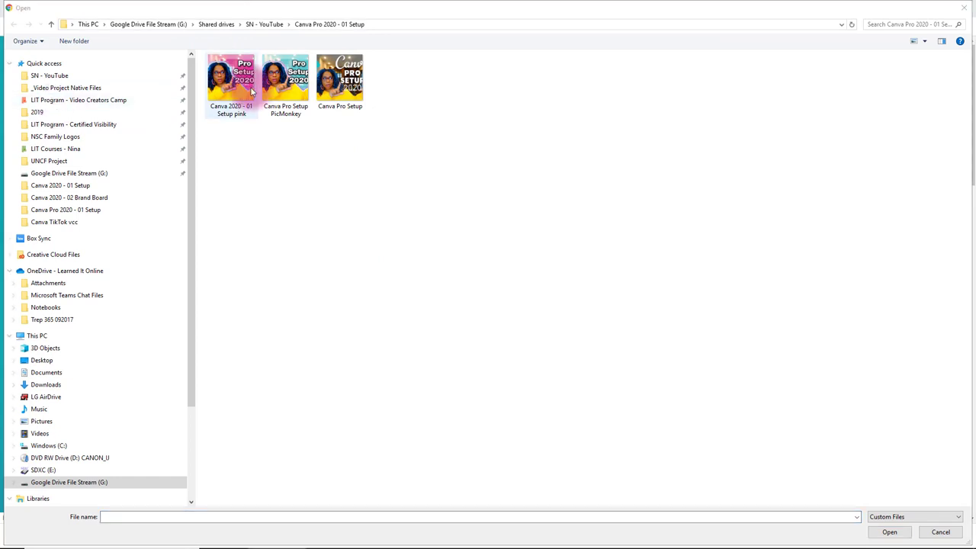
pyautogui.click(430, 25)
pyautogui.write('G:\\My Drive\\_Video Project Native Files\\Canva 2020 - 02 Brand Board')
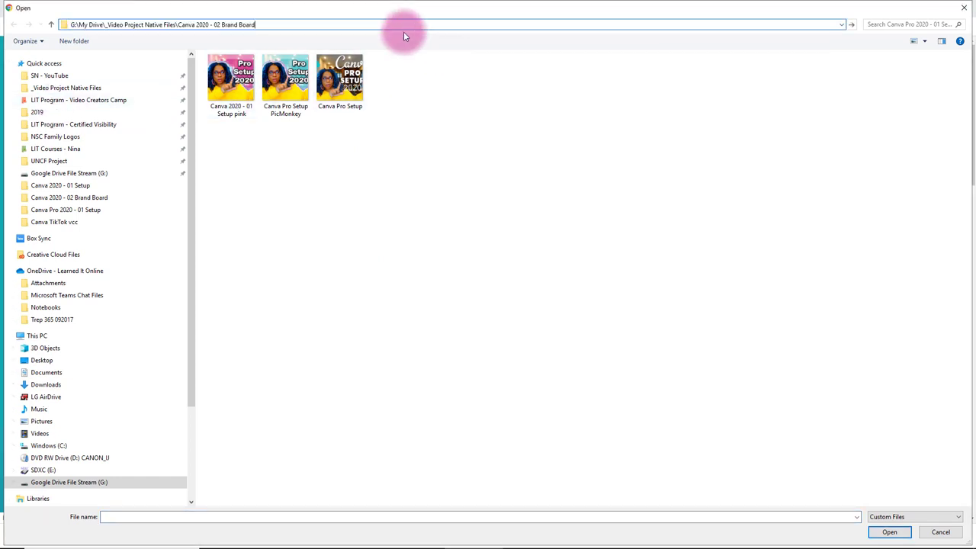
pyautogui.press('Return')
pyautogui.doubleClick(409, 80)
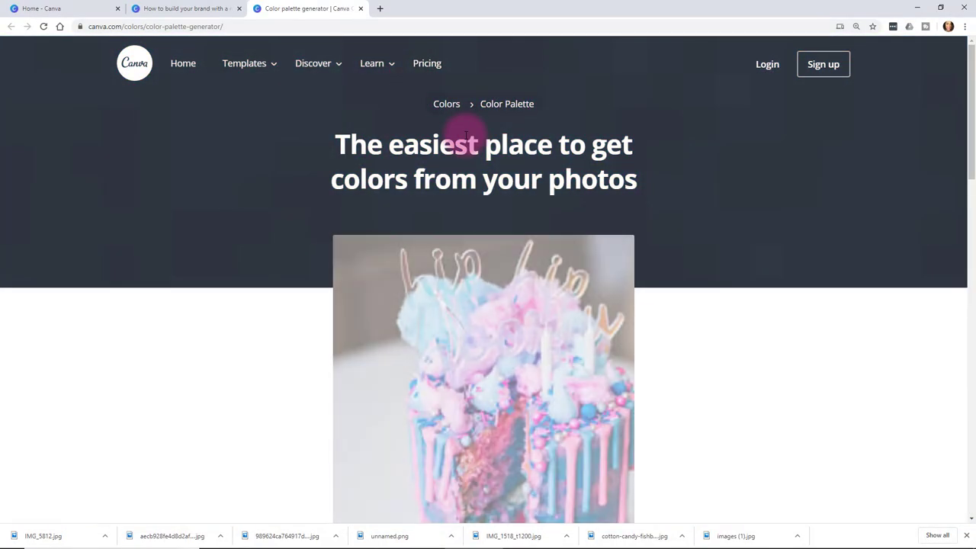
# Review the cake photo's five swatches and hex codes, then drag in the cotton-candy photo.
pyautogui.scroll(-2, 725, 305)
pyautogui.scroll(-2, 726, 308)
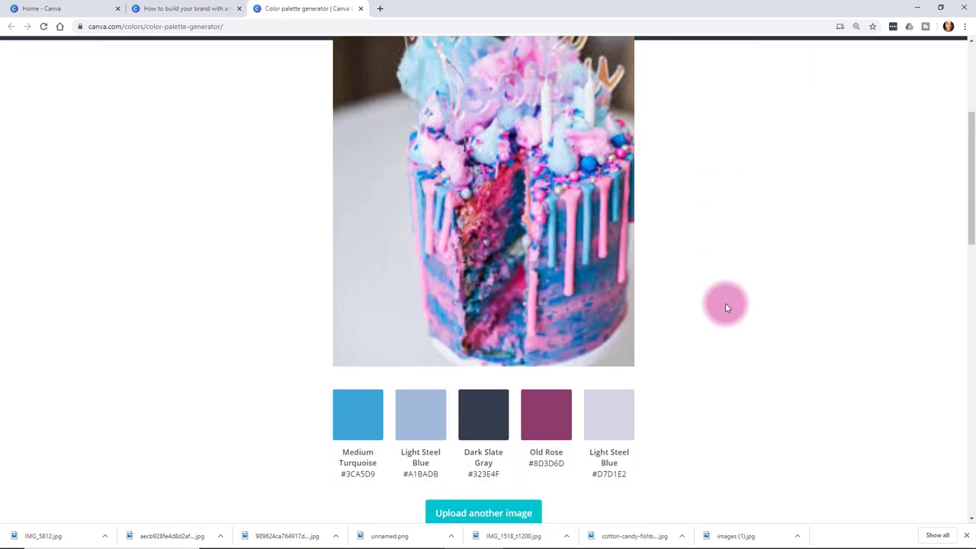
pyautogui.scroll(1, 725, 308)
pyautogui.scroll(1, 726, 308)
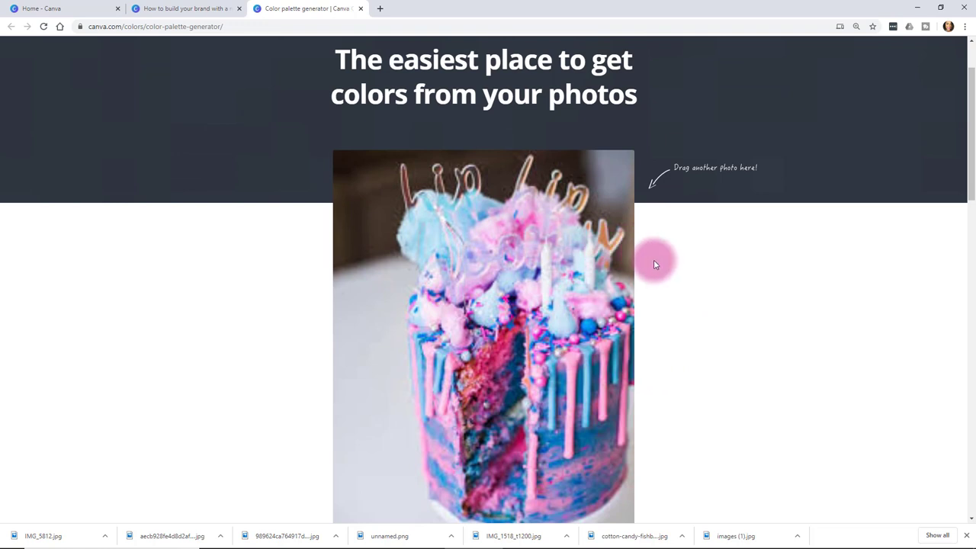
pyautogui.scroll(-5, 648, 255)
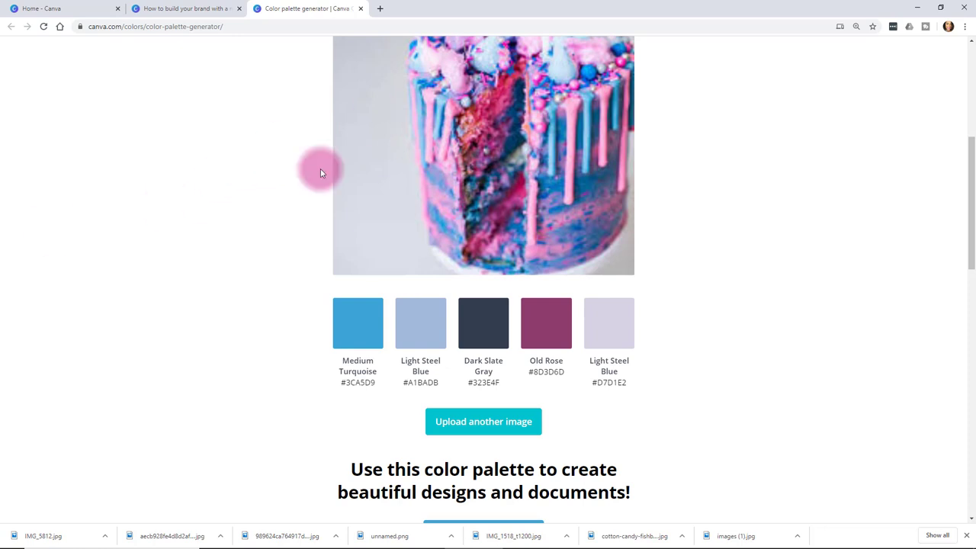
pyautogui.moveTo(233, 163); pyautogui.dragTo(417, 169)
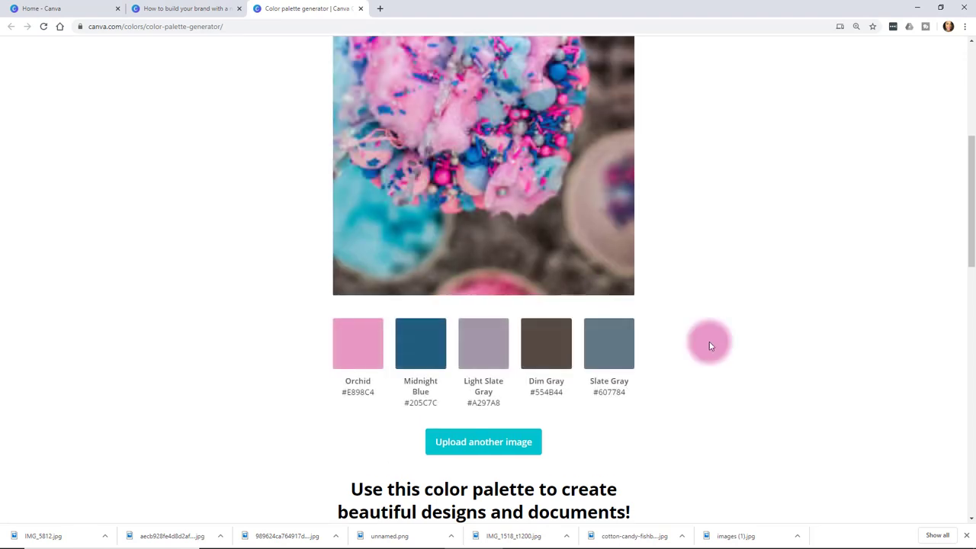
# Reload the cotton-candy photo and review its Orchid, Midnight Blue and gray swatches.
pyautogui.scroll(2, 745, 360)
pyautogui.scroll(-2, 745, 361)
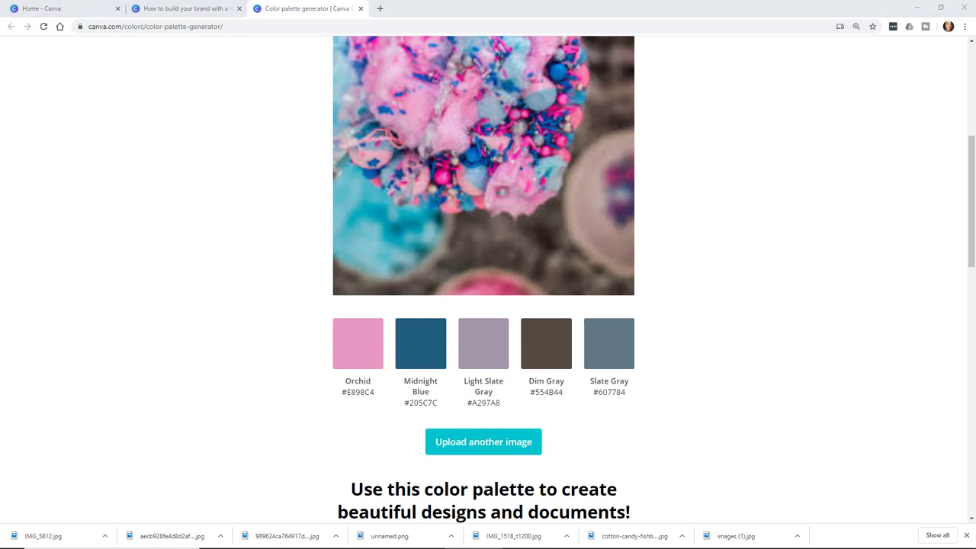
pyautogui.moveTo(65, 142); pyautogui.dragTo(384, 151)
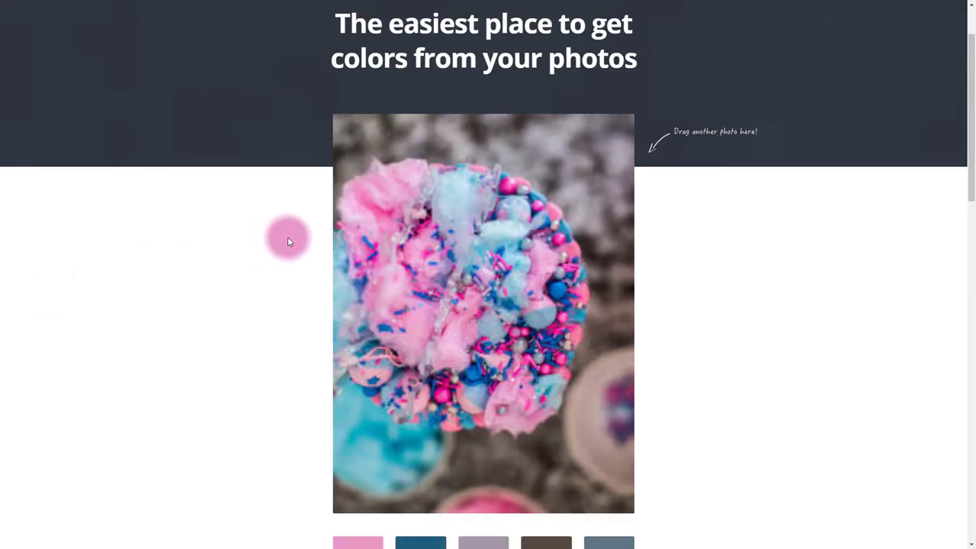
pyautogui.scroll(-2, 288, 241)
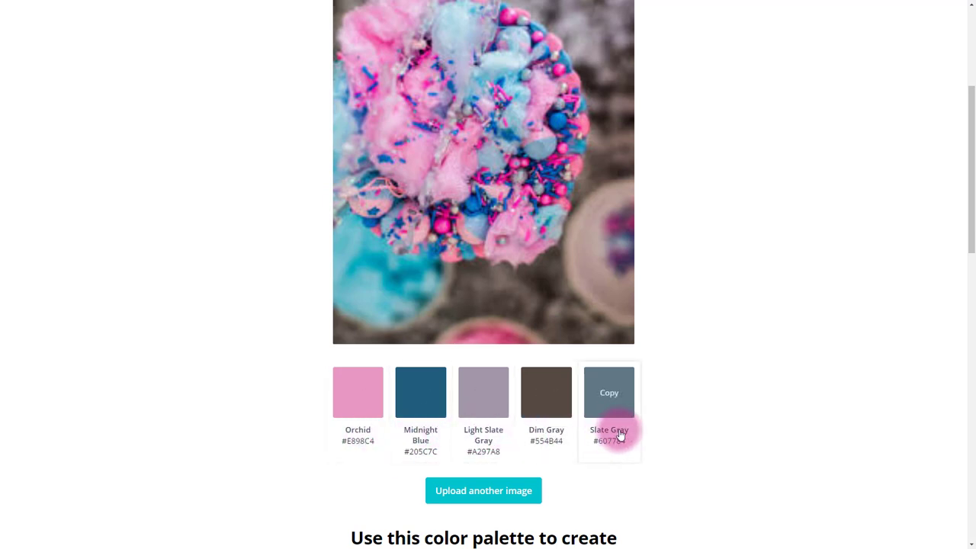
pyautogui.scroll(-1, 620, 434)
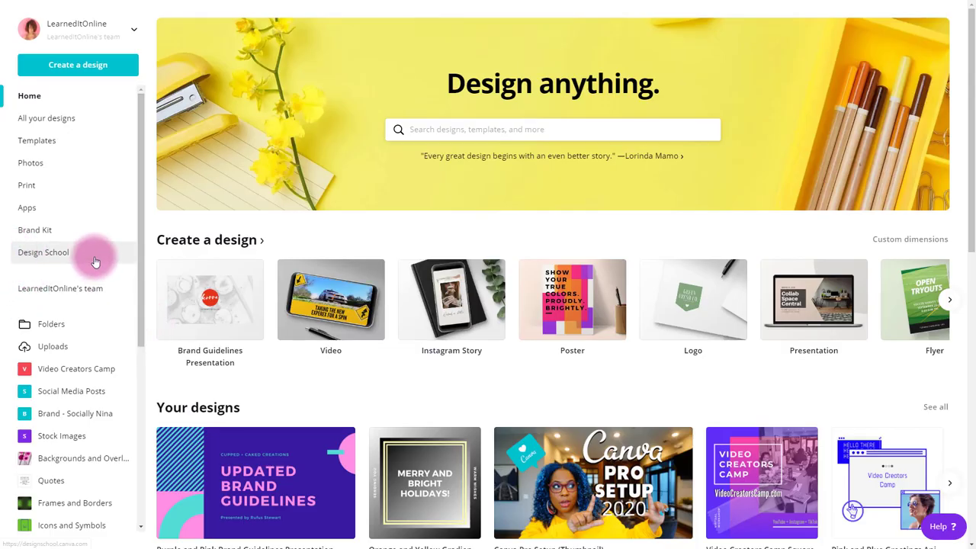
# Go to Folders > TRAINING - Candy Cane Martini Bar > Inspired Brand Elements to view its six images.
pyautogui.click(63, 330)
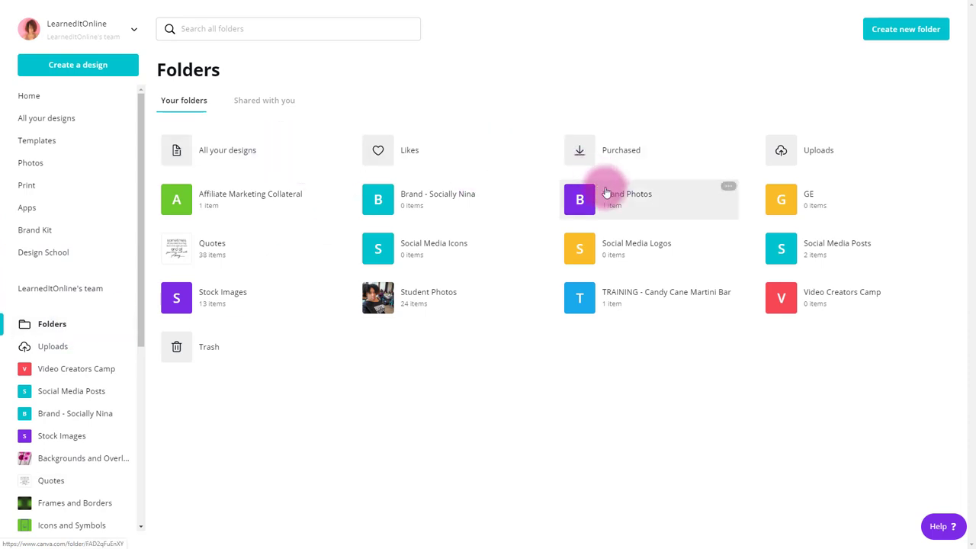
pyautogui.click(639, 297)
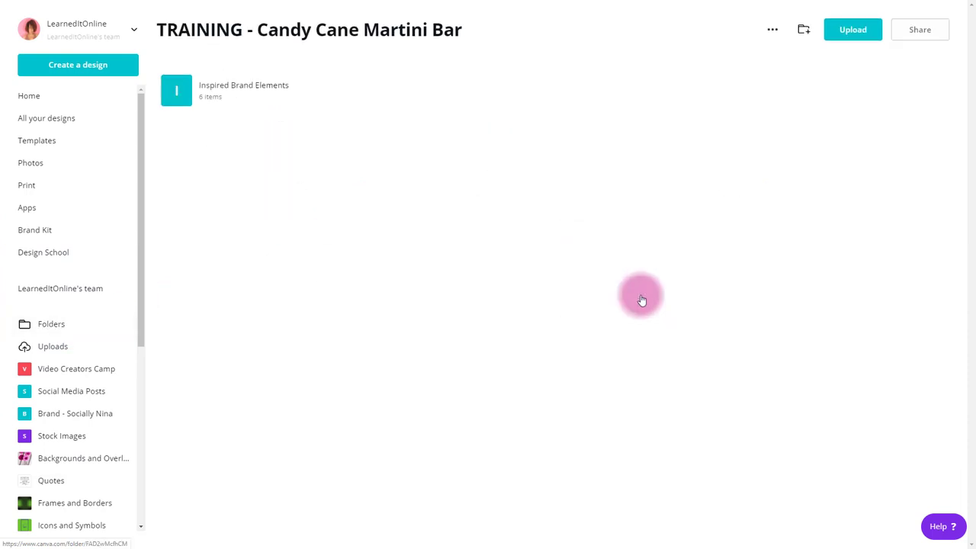
pyautogui.click(203, 90)
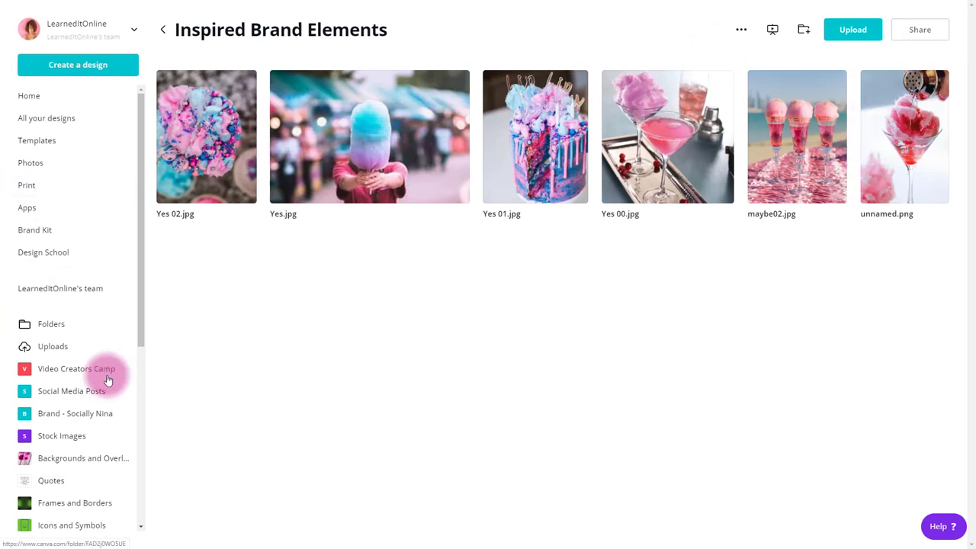
# Scroll the Brand Kit to the TRAINING palette, then go back to the Folders page.
pyautogui.click(58, 230)
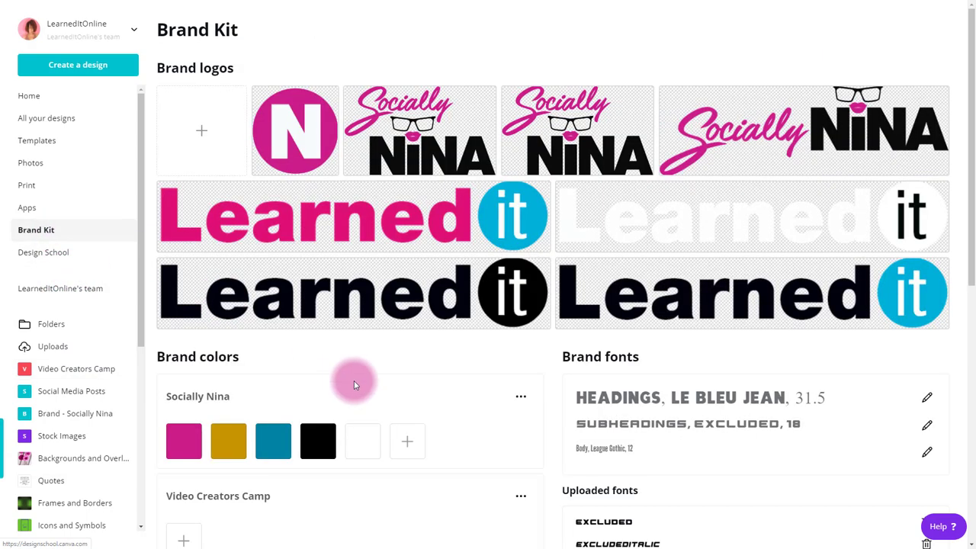
pyautogui.scroll(-7, 347, 397)
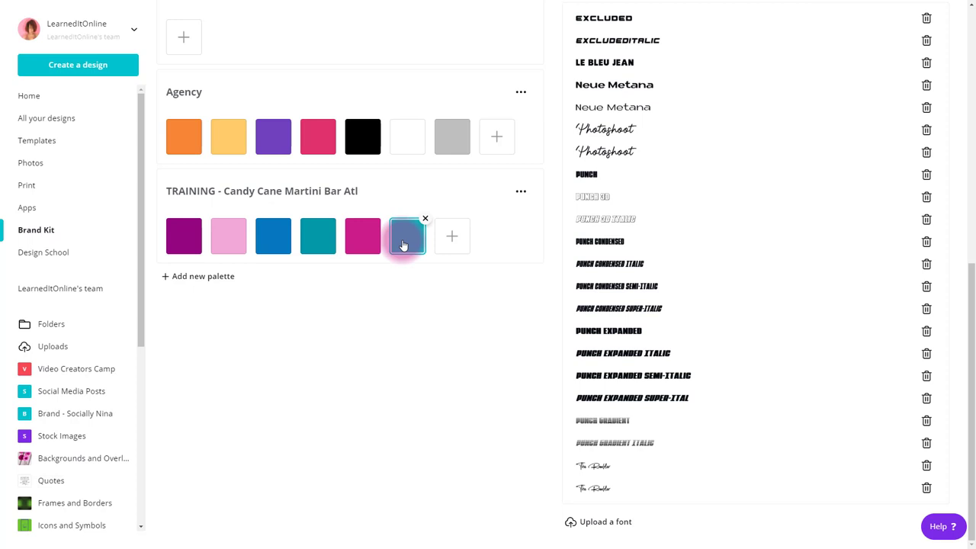
pyautogui.scroll(7, 268, 303)
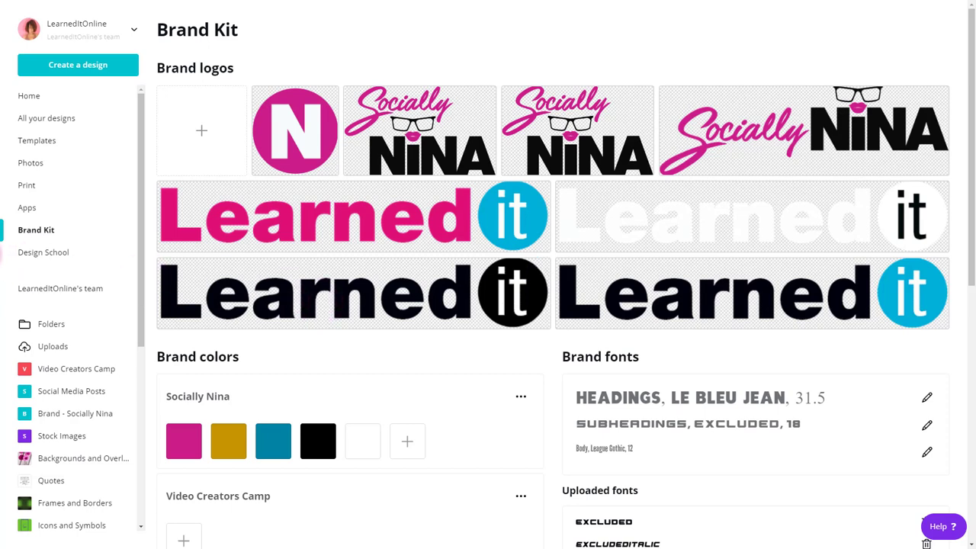
pyautogui.click(52, 325)
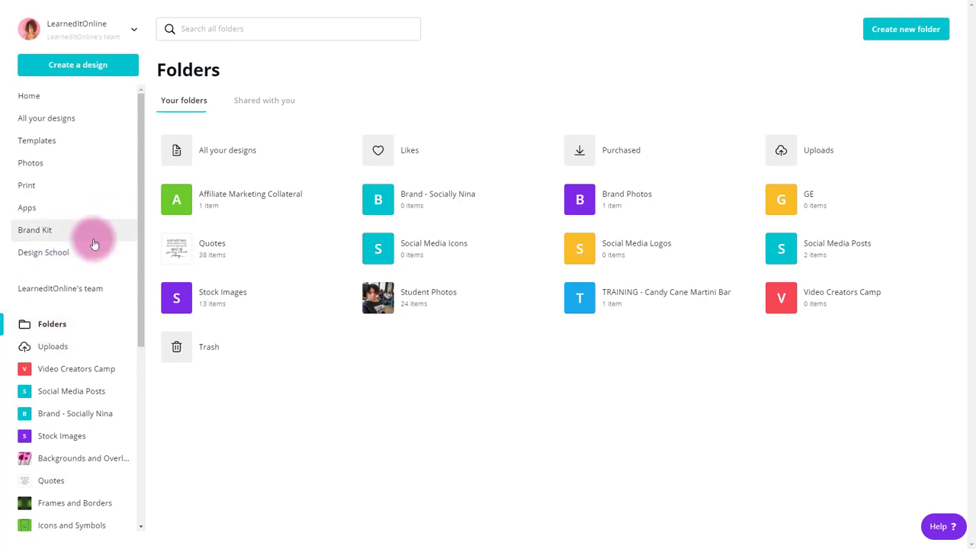
# From Home, search 'br' and pick the Brand Guidelines Presentation suggestion.
pyautogui.click(51, 96)
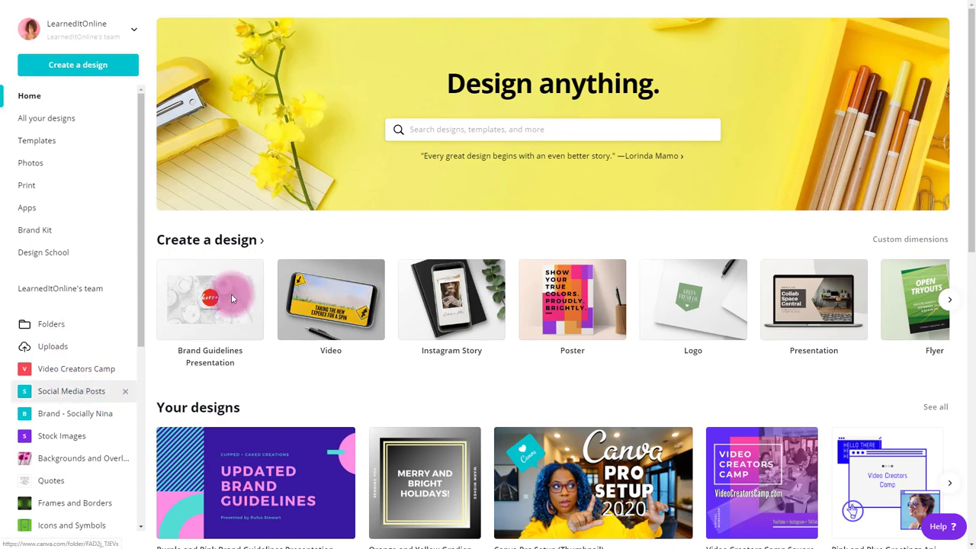
pyautogui.click(468, 132)
pyautogui.write('brand')
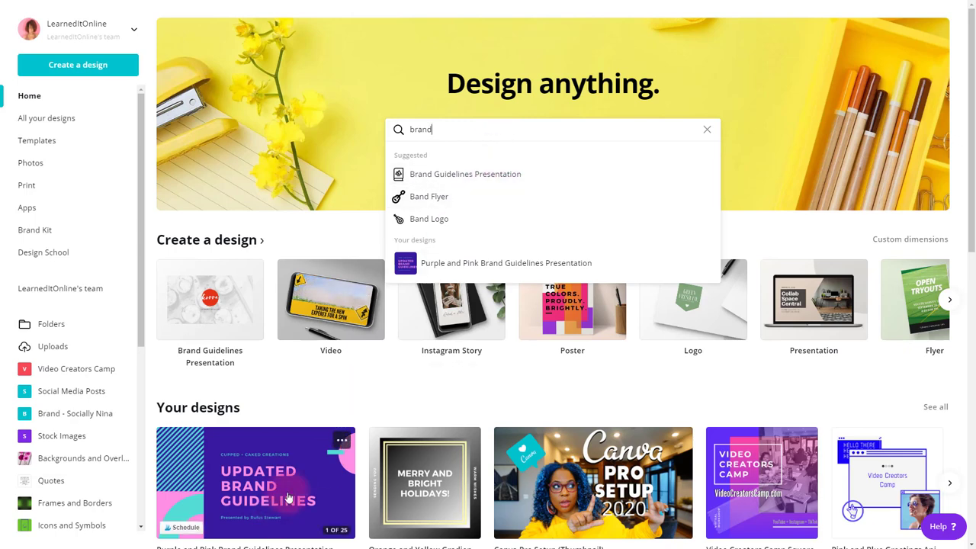
pyautogui.click(479, 185)
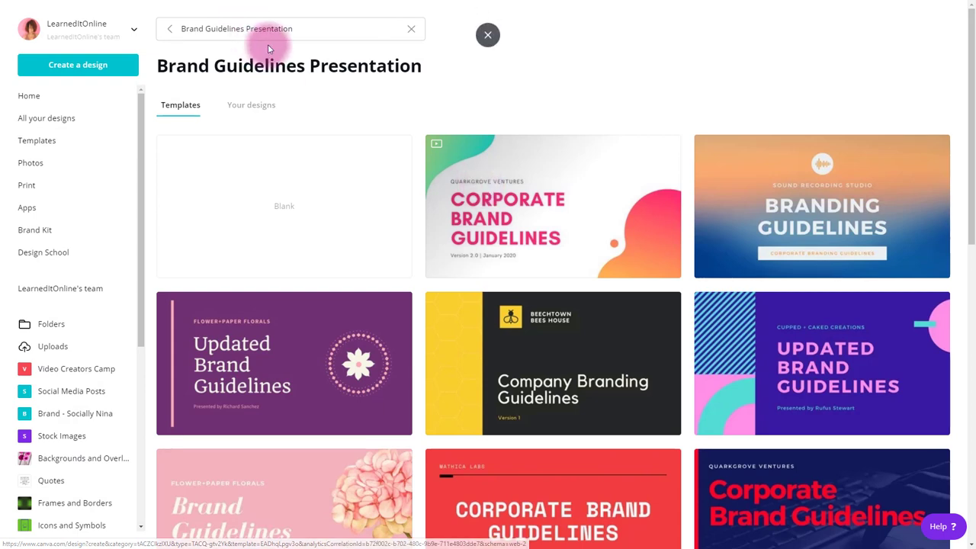
pyautogui.moveTo(267, 34); pyautogui.dragTo(142, 22)
pyautogui.write('bran')
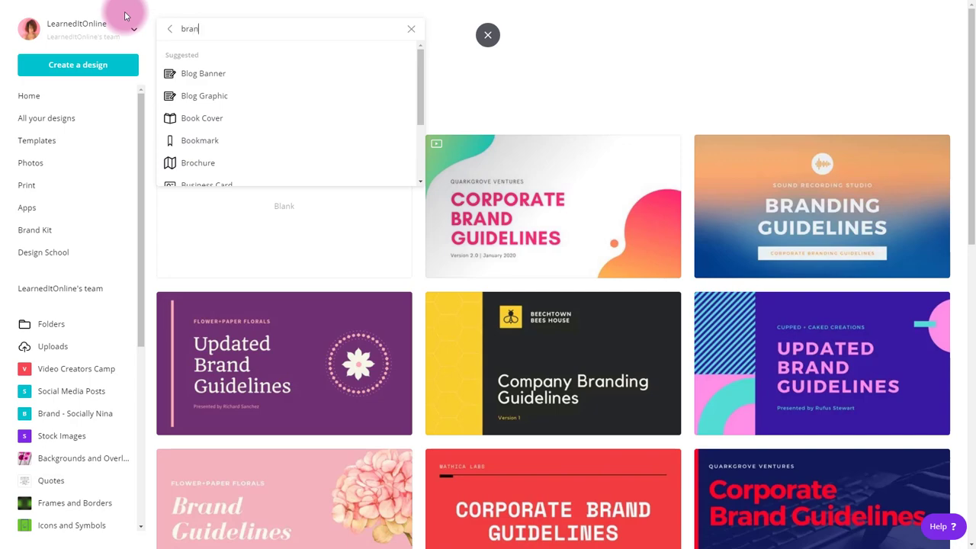
pyautogui.write('d board')
pyautogui.press('Return')
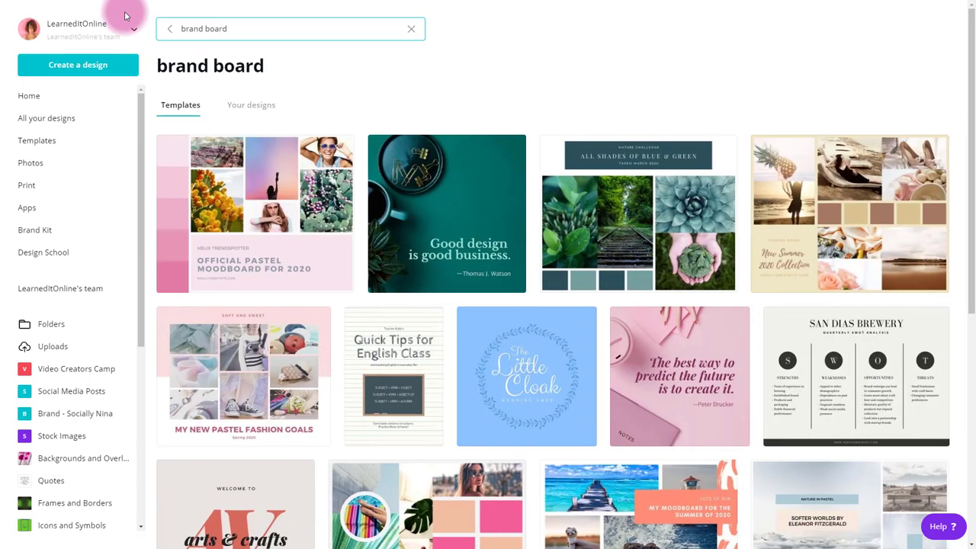
pyautogui.scroll(-10, 476, 343)
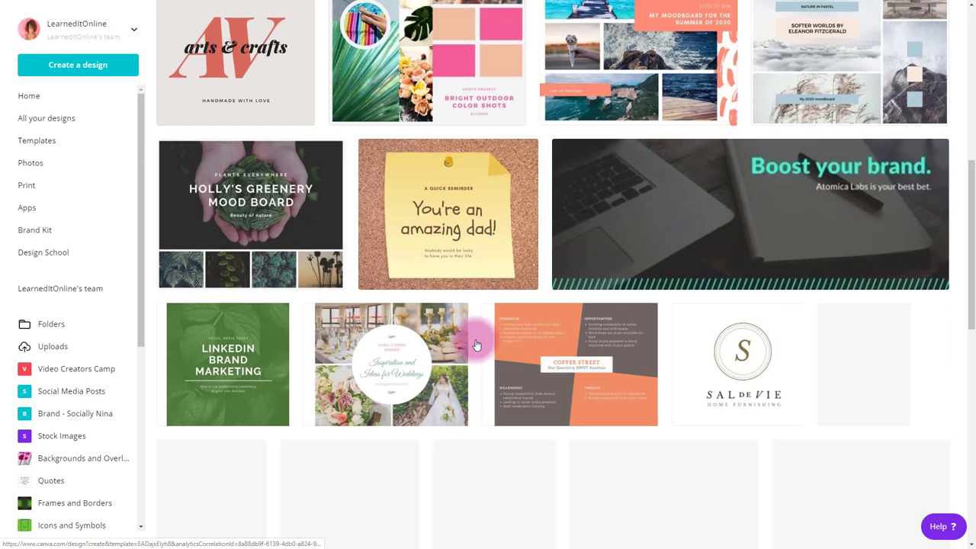
pyautogui.scroll(-10, 476, 345)
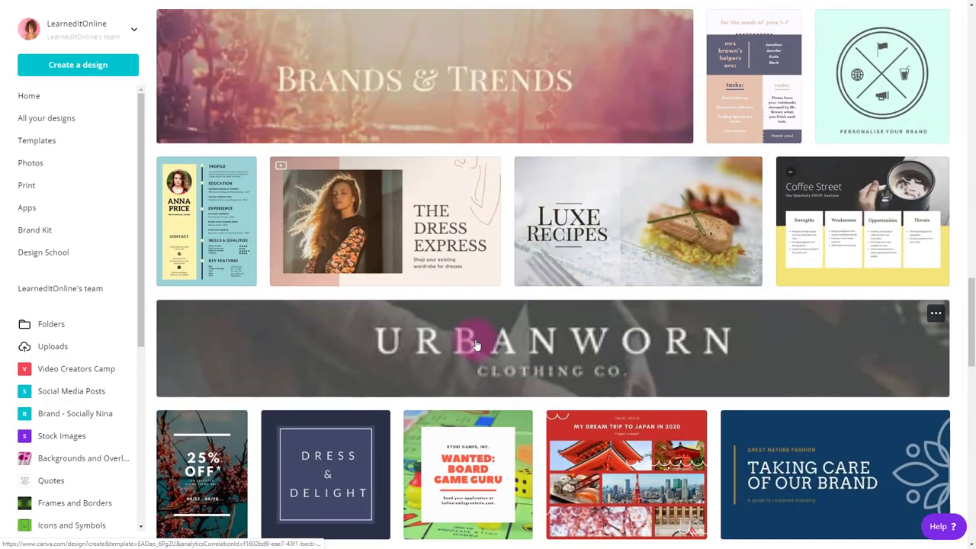
pyautogui.scroll(15, 475, 344)
pyautogui.scroll(10, 476, 345)
pyautogui.click(261, 28)
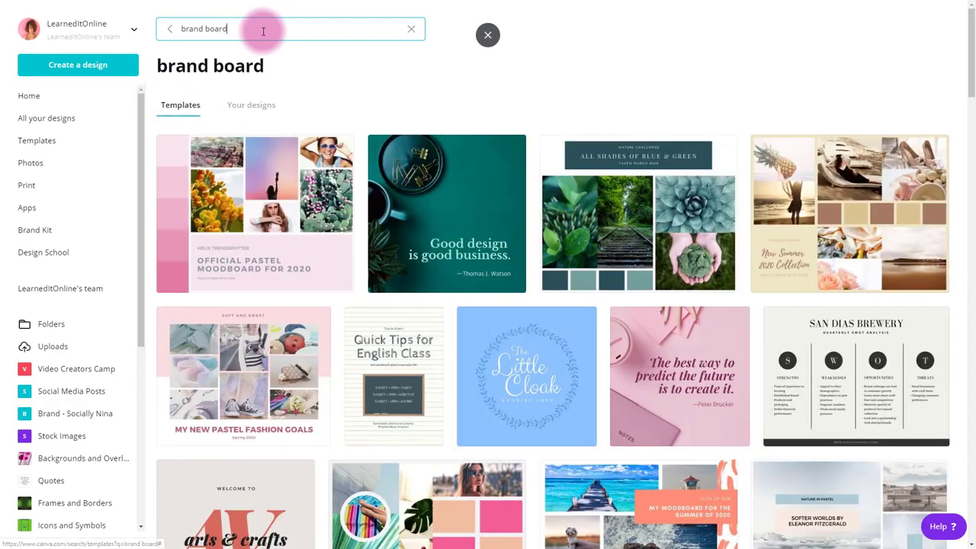
pyautogui.moveTo(262, 28); pyautogui.dragTo(166, 35)
pyautogui.write('brand')
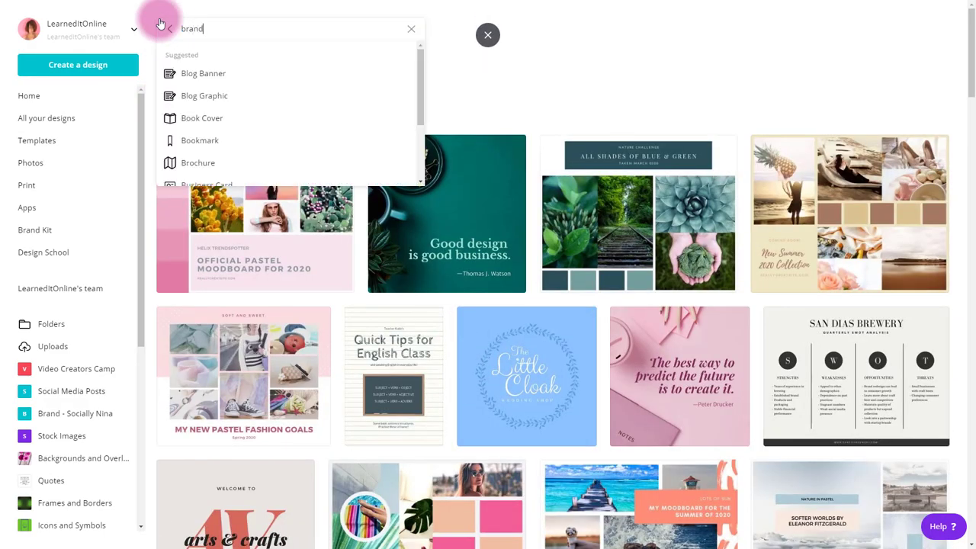
pyautogui.write(' gu')
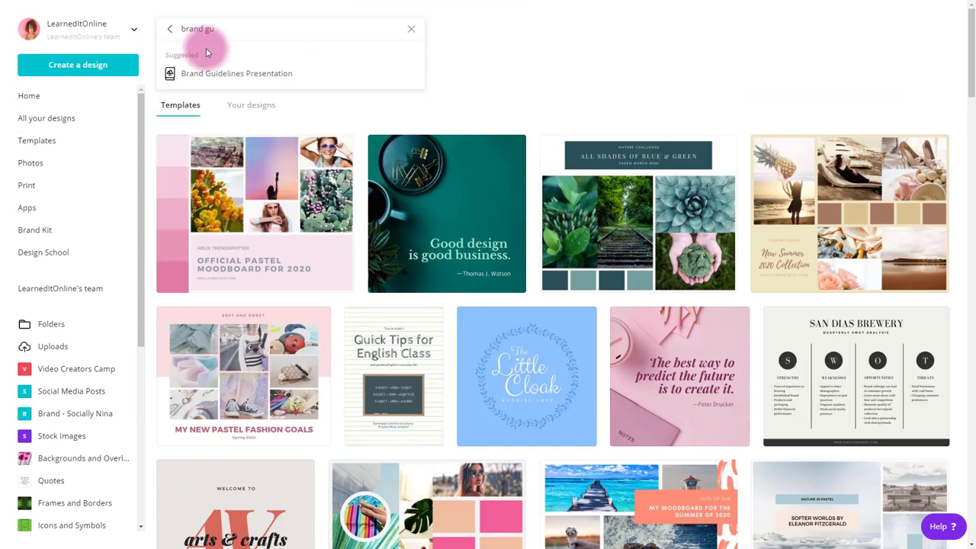
pyautogui.click(232, 72)
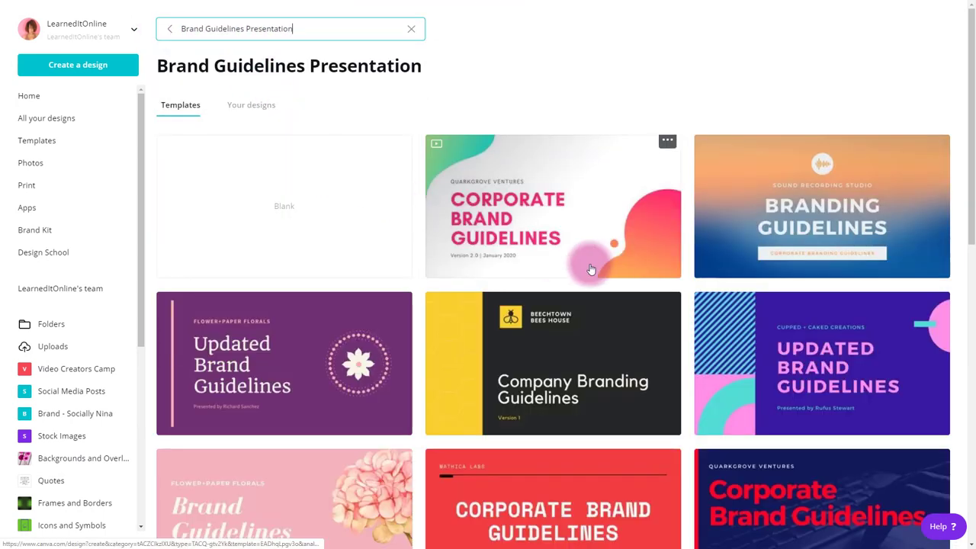
# Open the Updated Brand Guidelines template and scroll through its pages.
pyautogui.click(859, 333)
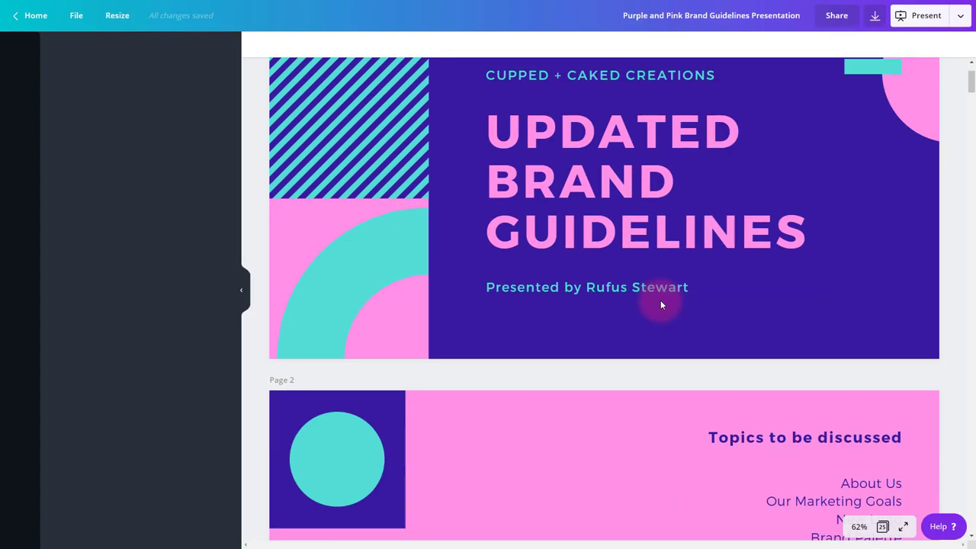
pyautogui.scroll(-10, 661, 304)
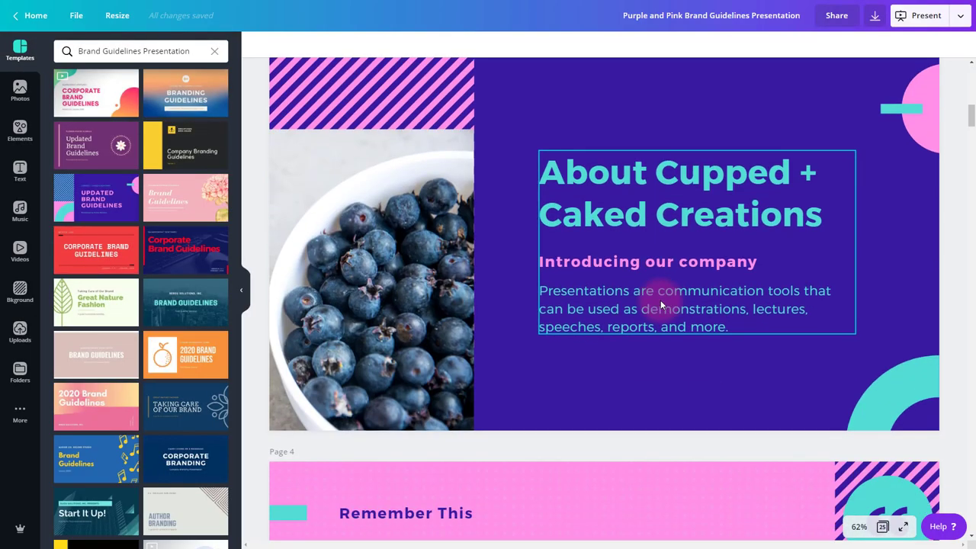
pyautogui.scroll(-9, 660, 305)
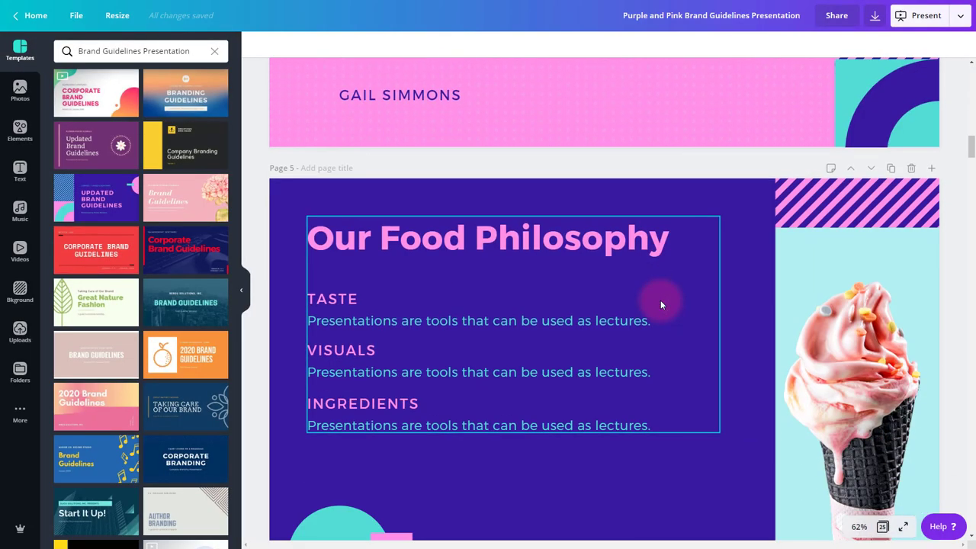
pyautogui.scroll(3, 660, 304)
pyautogui.scroll(-8, 661, 304)
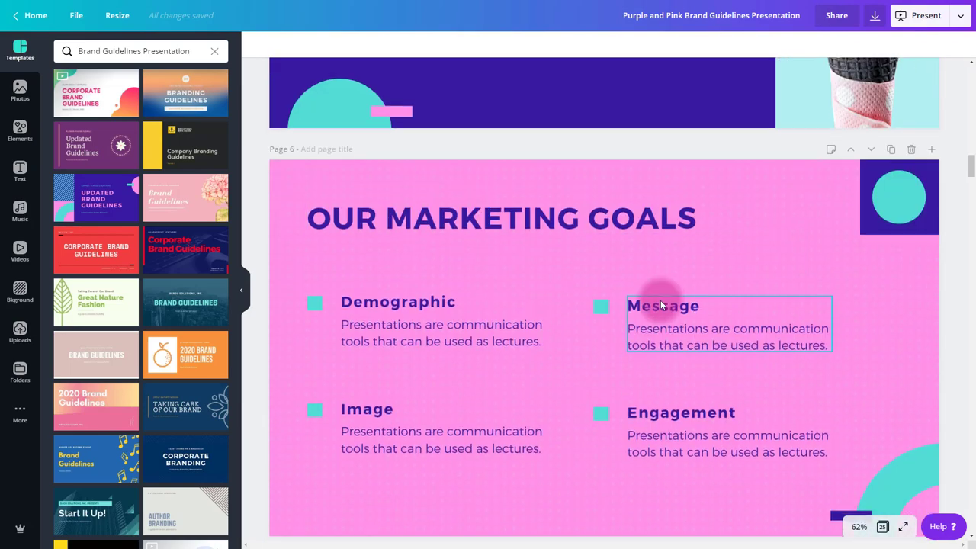
pyautogui.scroll(-3, 660, 302)
pyautogui.scroll(2, 661, 300)
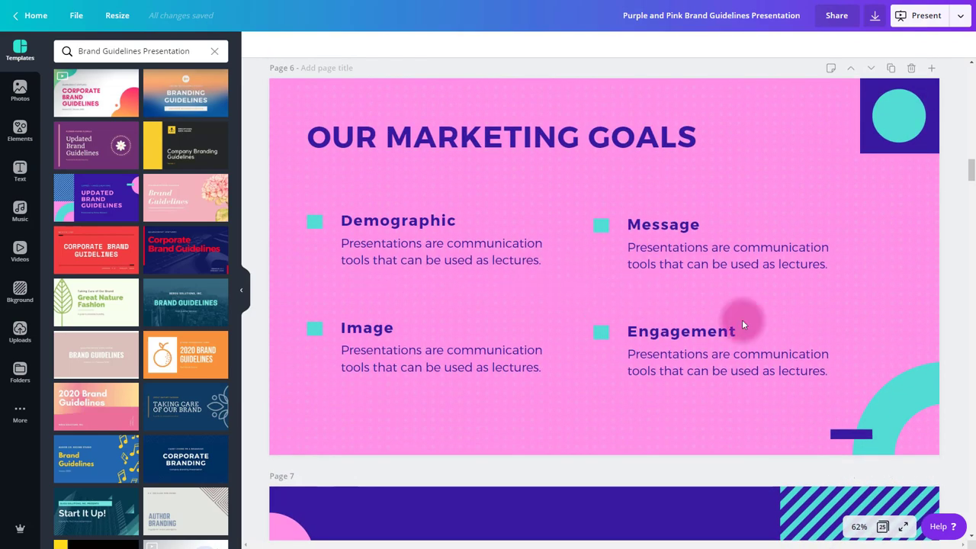
pyautogui.scroll(-15, 742, 321)
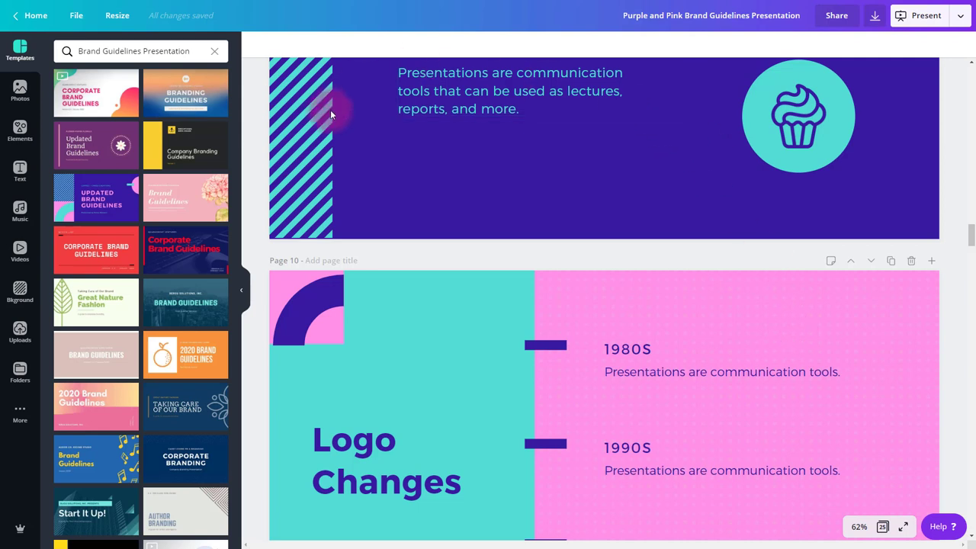
# Search the Templates panel for 'brand board'.
pyautogui.moveTo(203, 51); pyautogui.dragTo(70, 52)
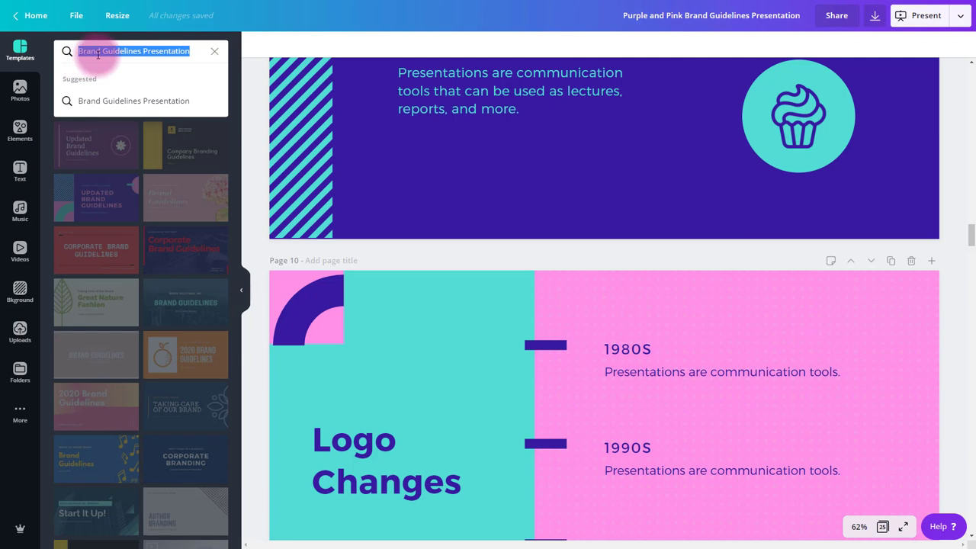
pyautogui.write('brand boa')
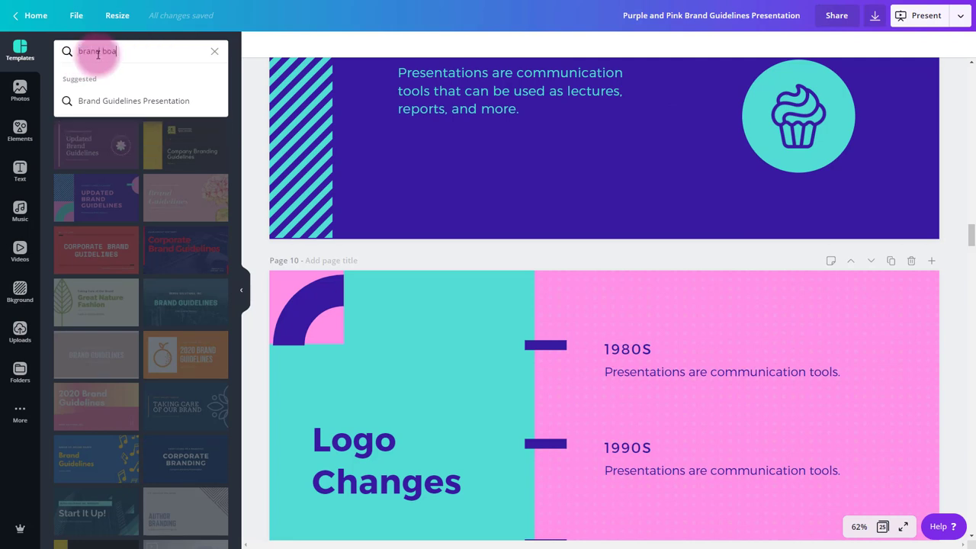
pyautogui.write('rd')
pyautogui.press('Return')
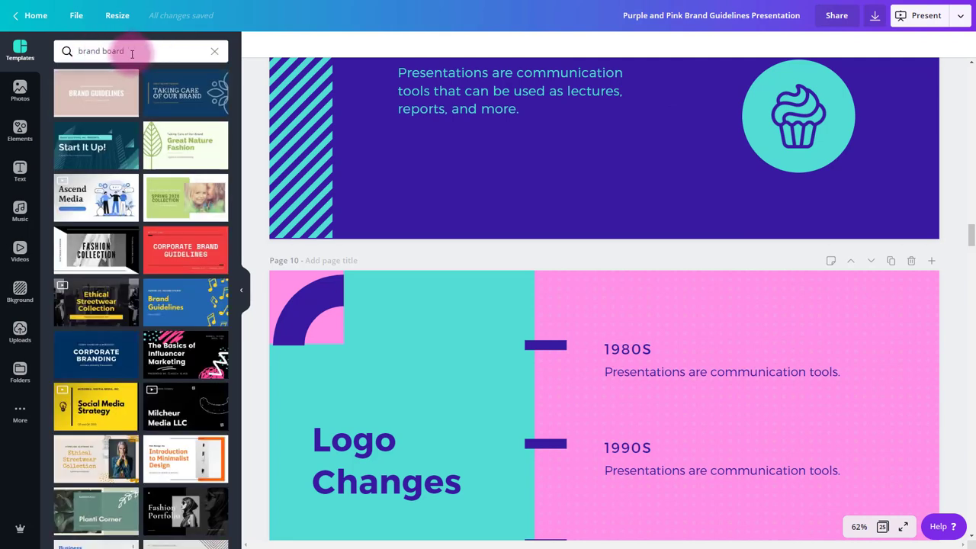
pyautogui.click(116, 59)
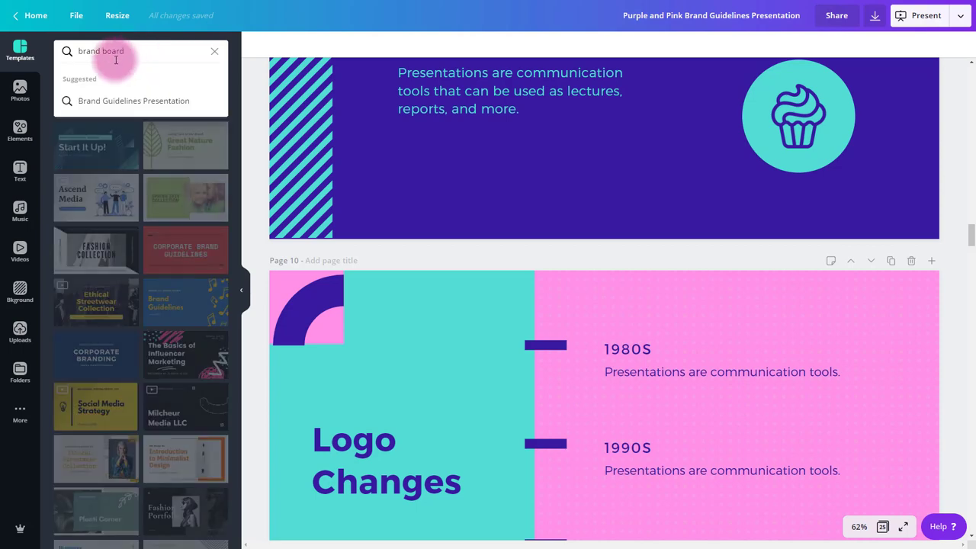
pyautogui.press('Return')
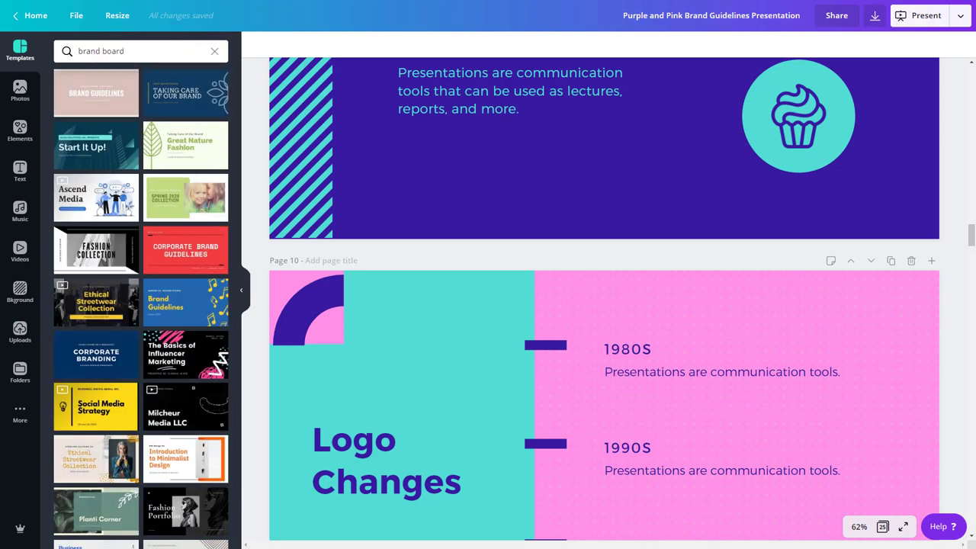
# From the Home dashboard, search templates for 'brand boa' and open the Mood Boards Photo Collages results.
pyautogui.click(30, 16)
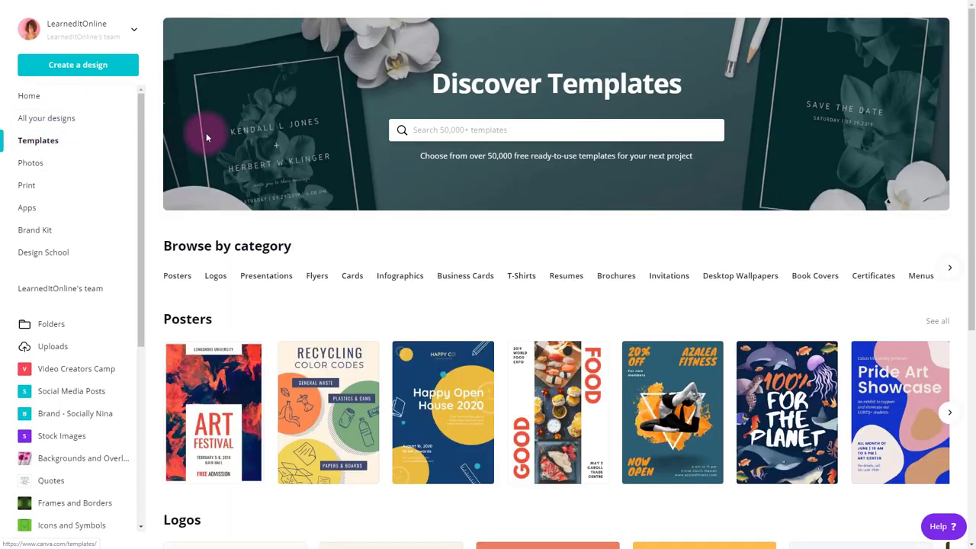
pyautogui.click(432, 142)
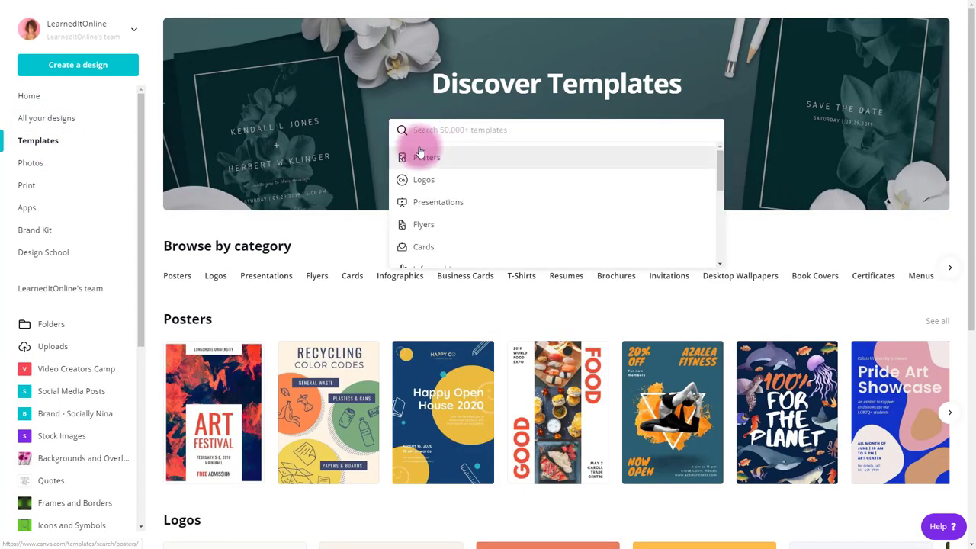
pyautogui.write('brand bo')
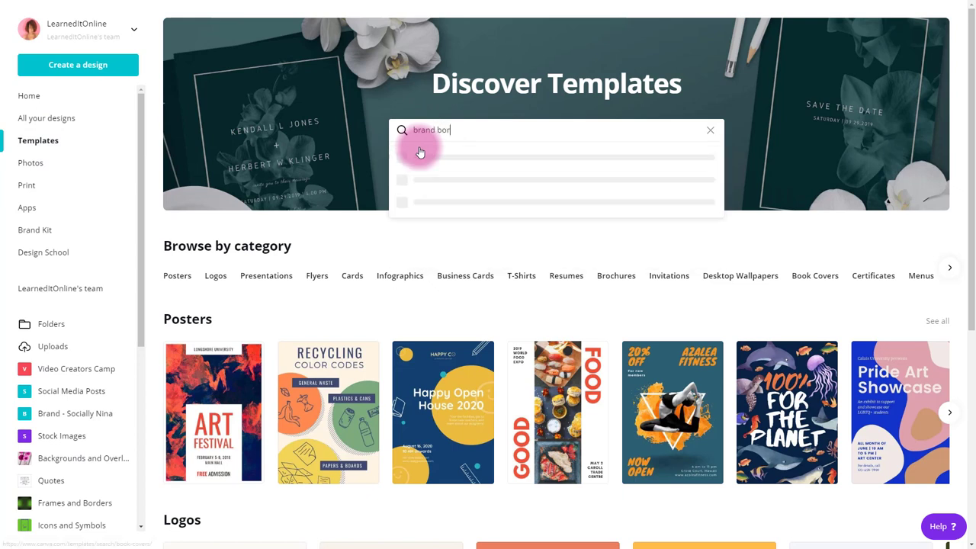
pyautogui.write('ard')
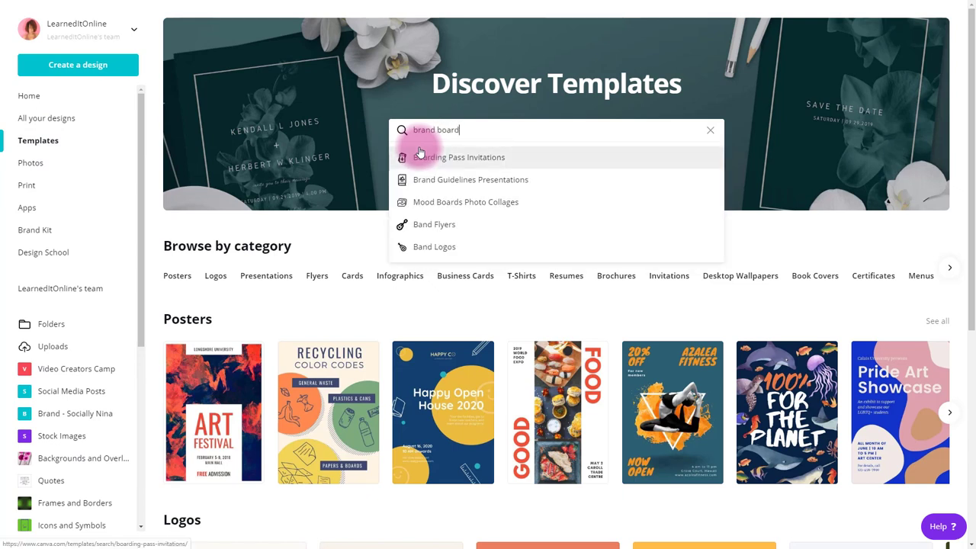
pyautogui.click(412, 202)
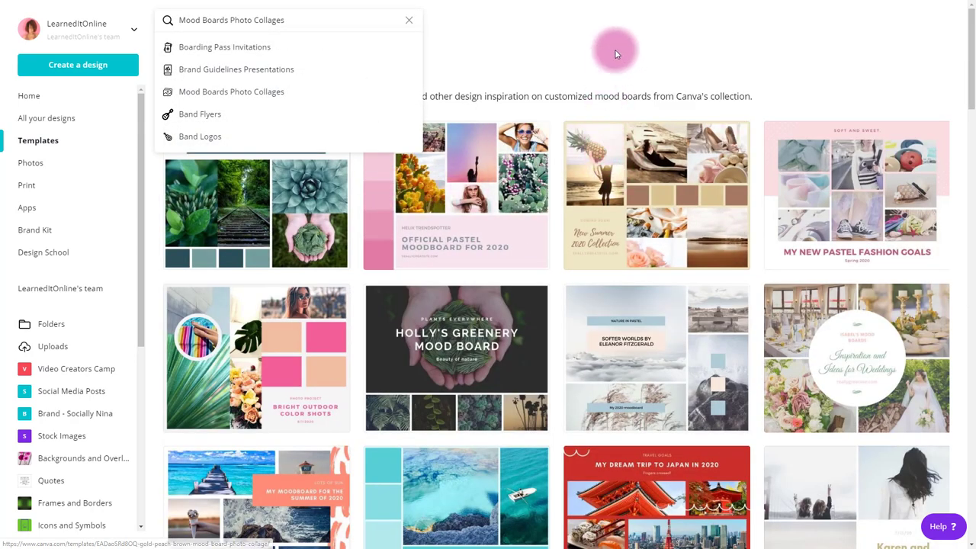
pyautogui.click(614, 53)
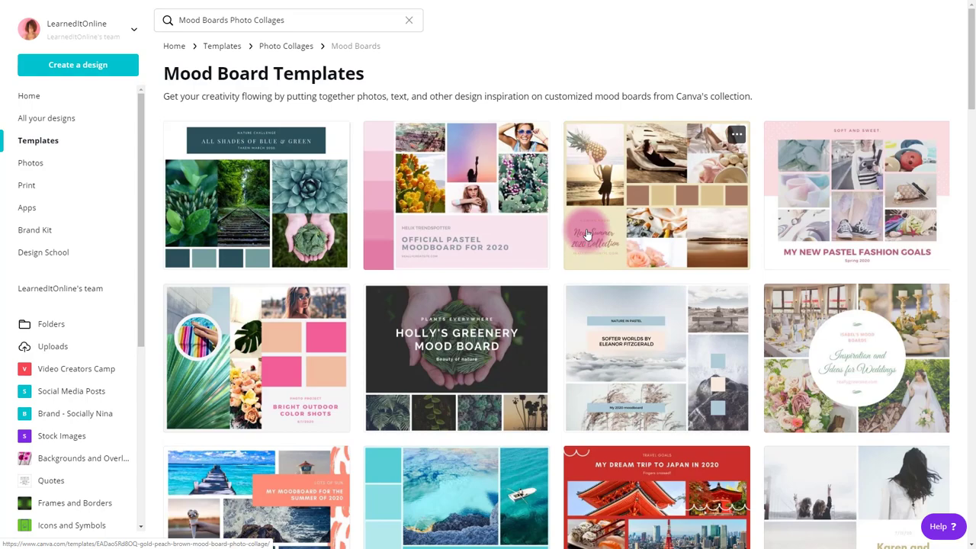
pyautogui.scroll(-2, 586, 235)
pyautogui.scroll(-5, 585, 235)
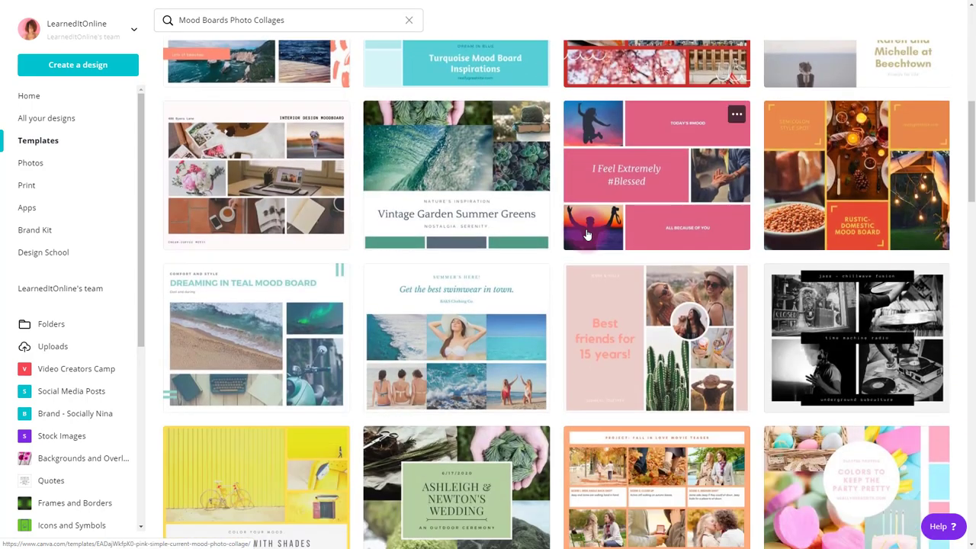
pyautogui.scroll(6, 588, 235)
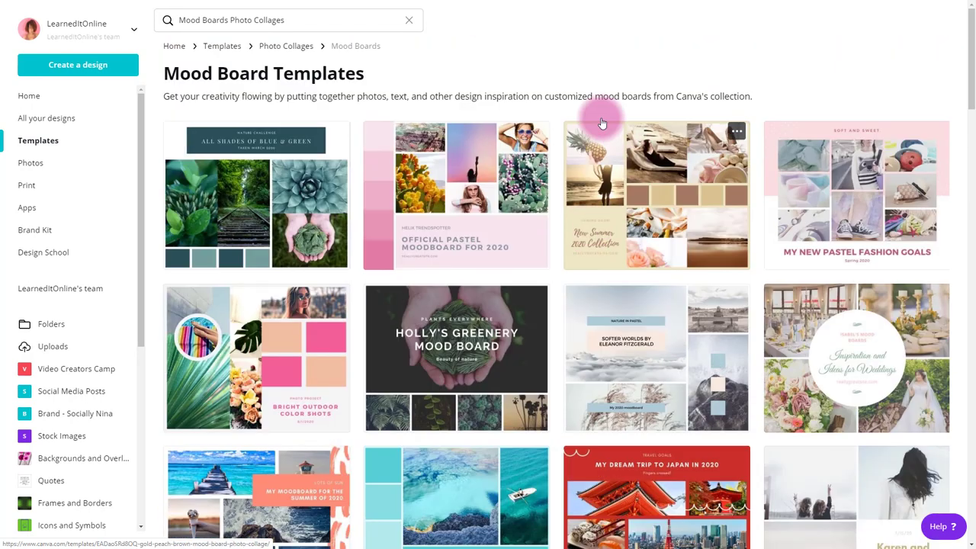
# Preview the Gold Peach Brown Mood Board template and review its colour palette and fonts.
pyautogui.click(737, 138)
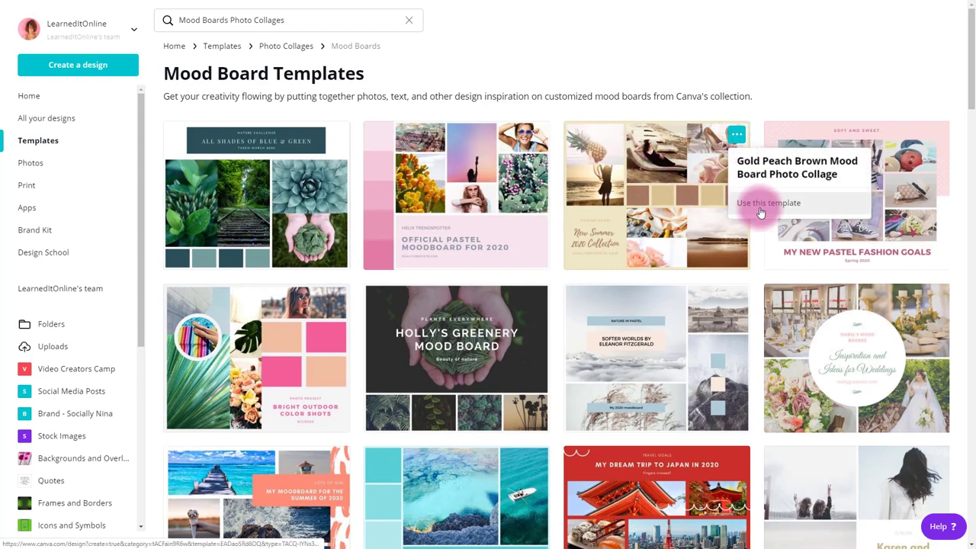
pyautogui.click(649, 200)
pyautogui.click(648, 199)
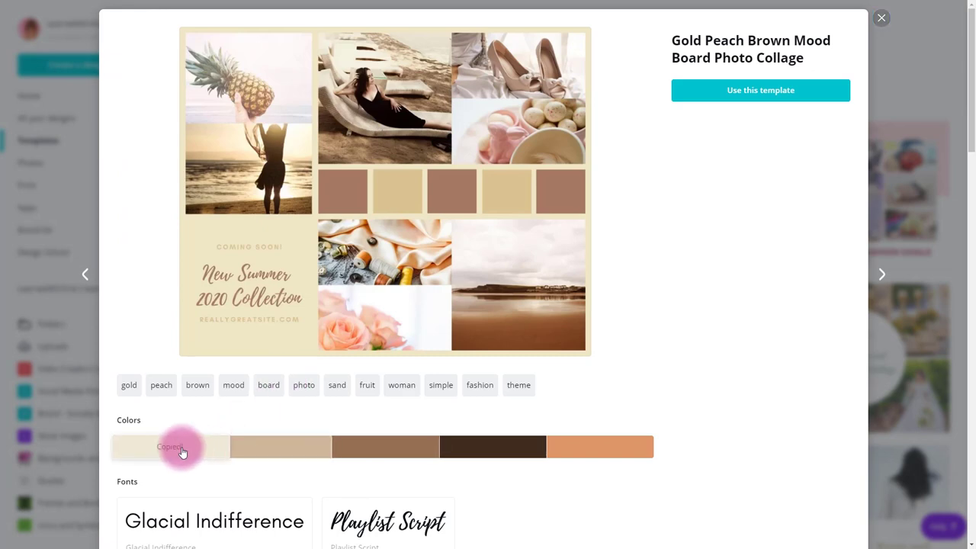
pyautogui.scroll(-4, 426, 453)
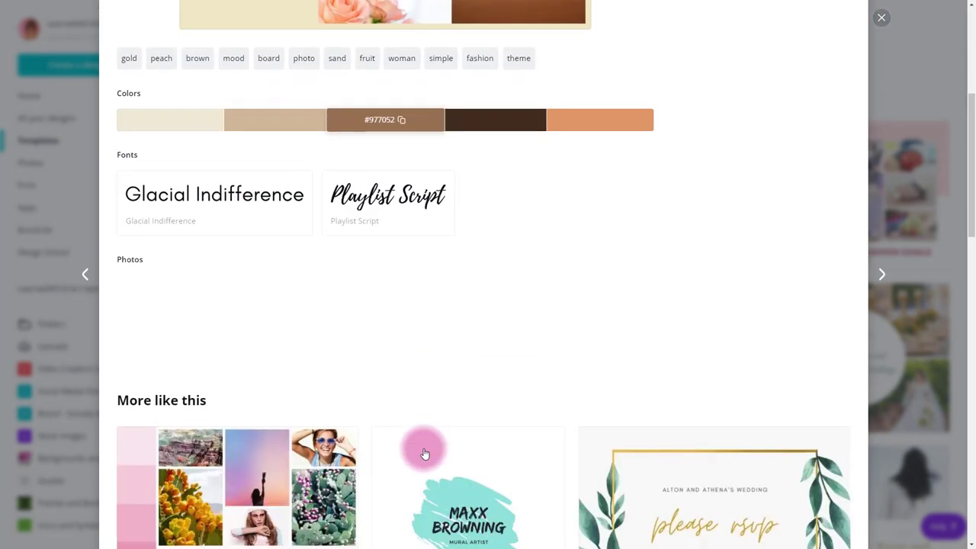
pyautogui.scroll(-4, 425, 454)
pyautogui.scroll(-2, 502, 347)
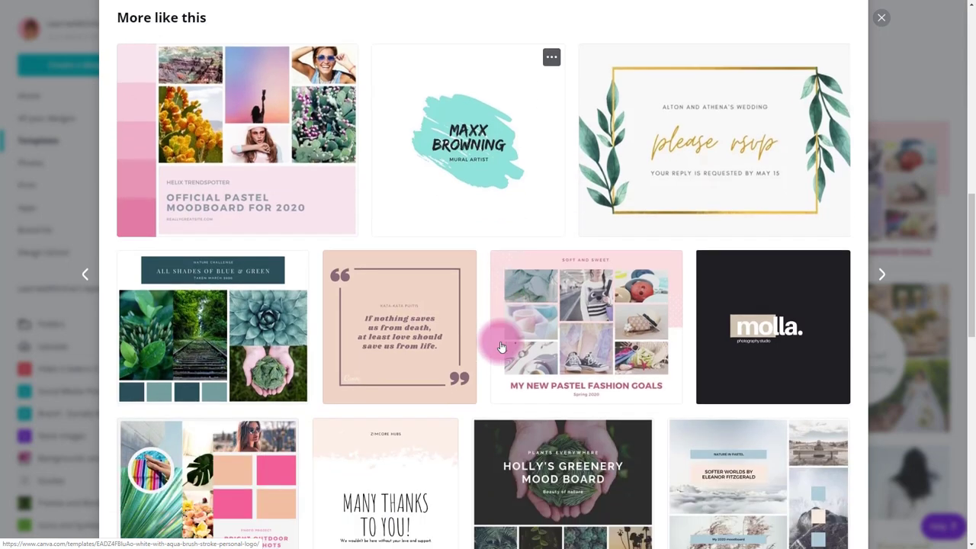
pyautogui.scroll(7, 506, 344)
pyautogui.scroll(-4, 506, 344)
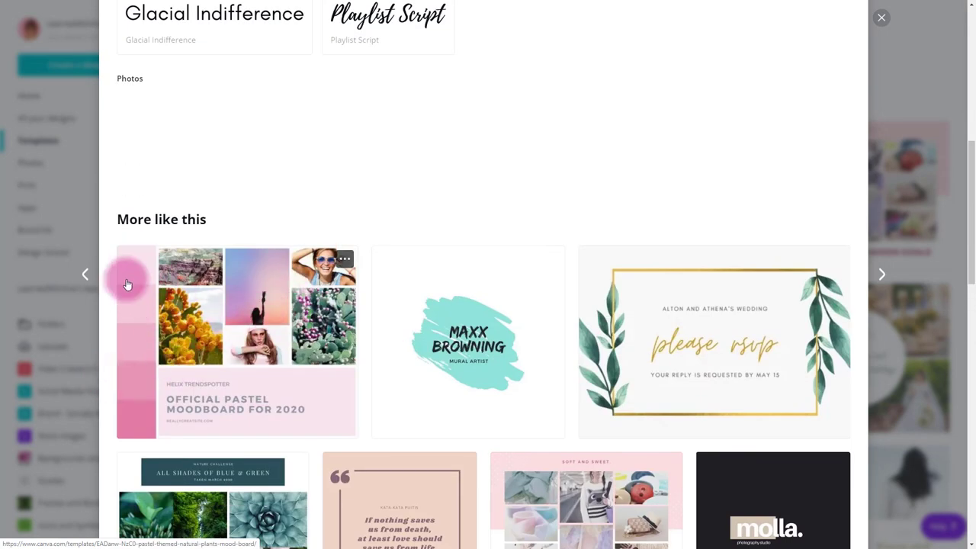
pyautogui.scroll(7, 676, 257)
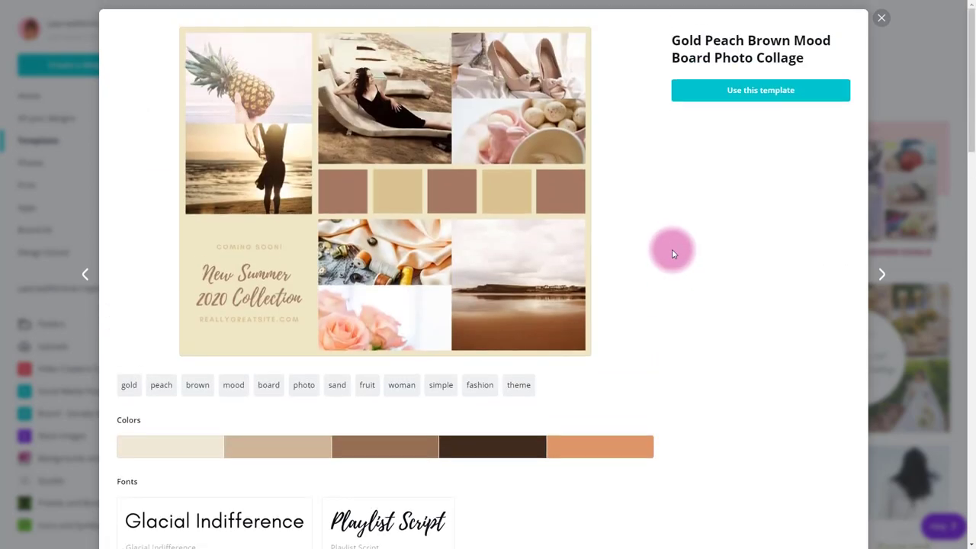
# Start a design from the template and recolour the first swatch purple and the second pink.
pyautogui.click(752, 90)
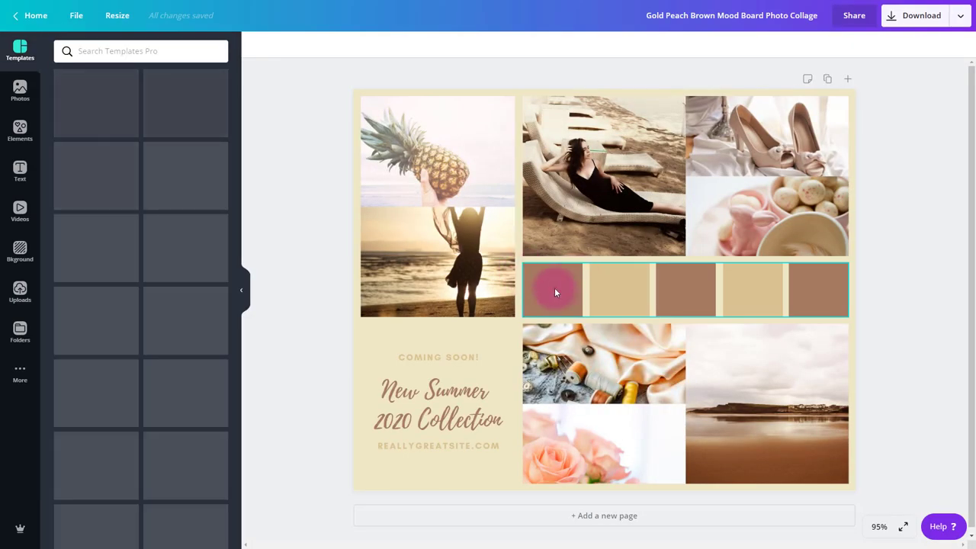
pyautogui.click(555, 292)
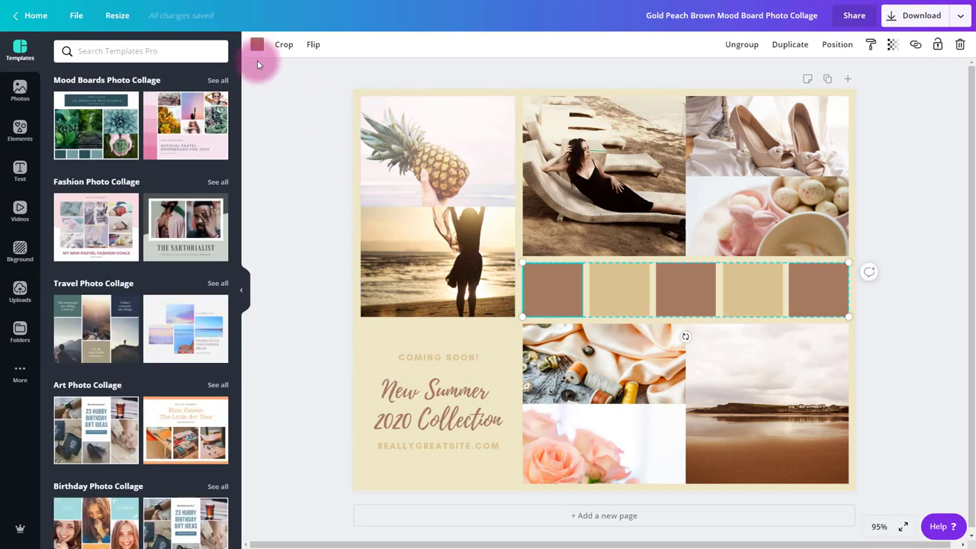
pyautogui.click(257, 46)
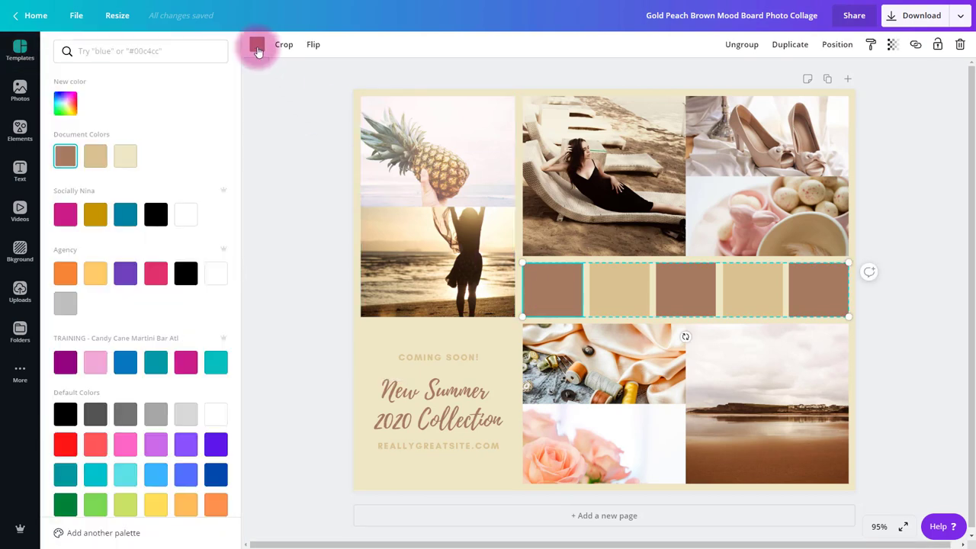
pyautogui.click(65, 362)
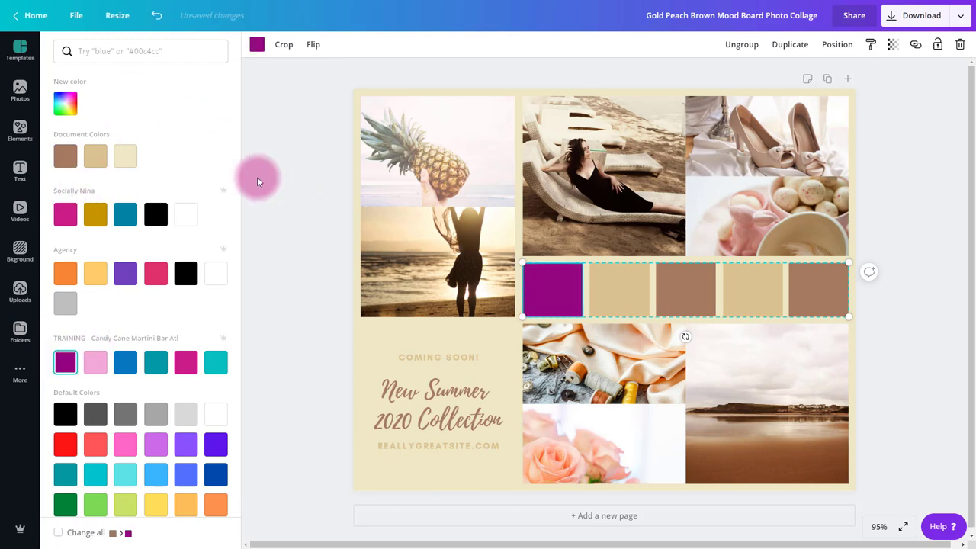
pyautogui.click(619, 296)
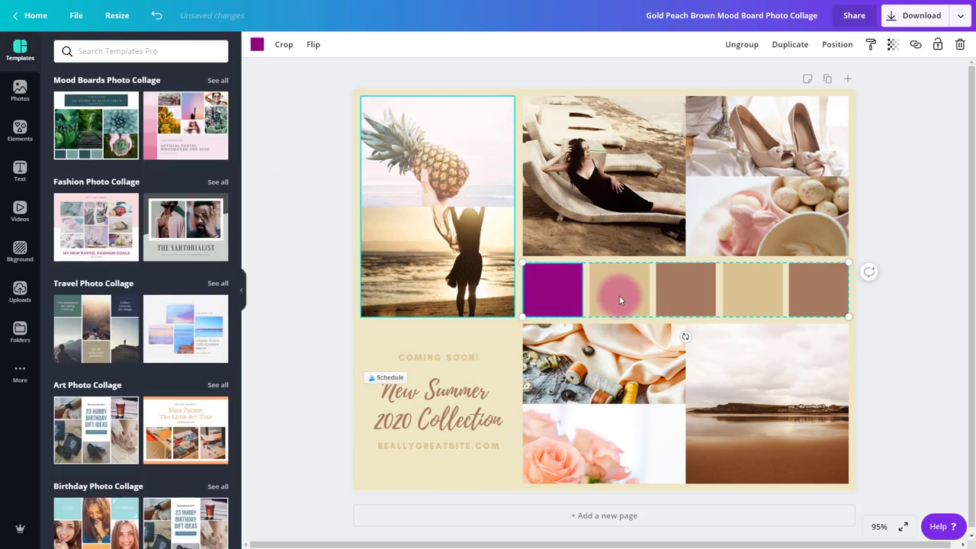
pyautogui.click(257, 46)
pyautogui.click(95, 362)
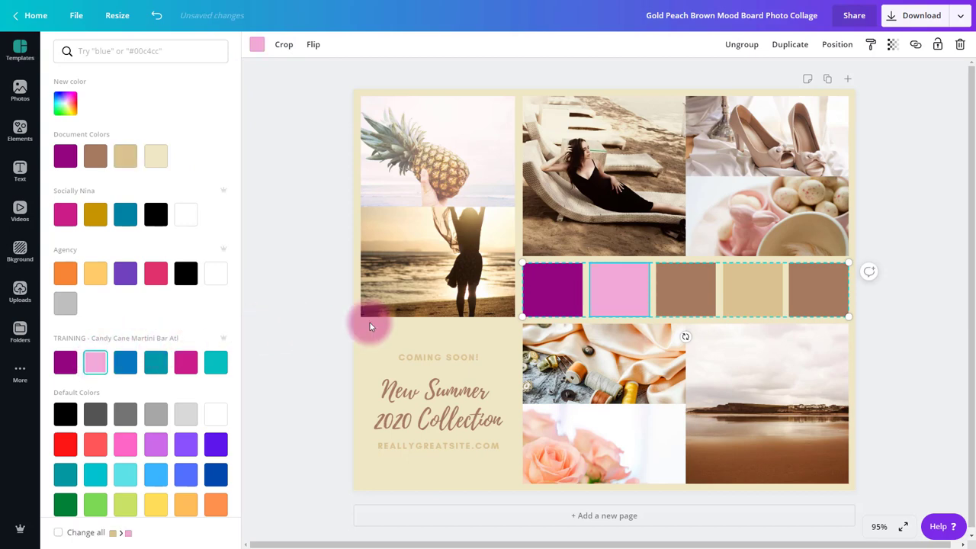
# Recolour the third swatch blue, the fourth teal and the fifth turquoise.
pyautogui.click(695, 289)
pyautogui.click(255, 46)
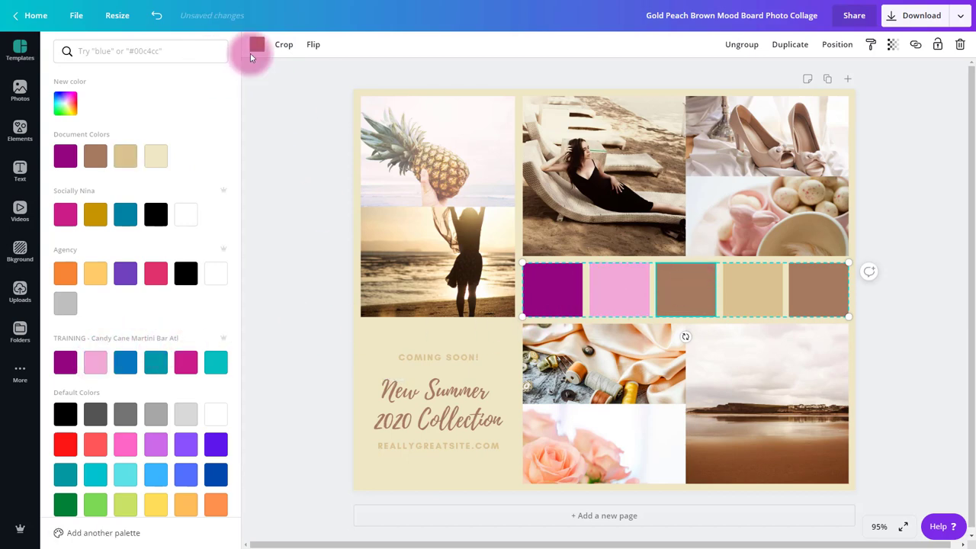
pyautogui.click(257, 46)
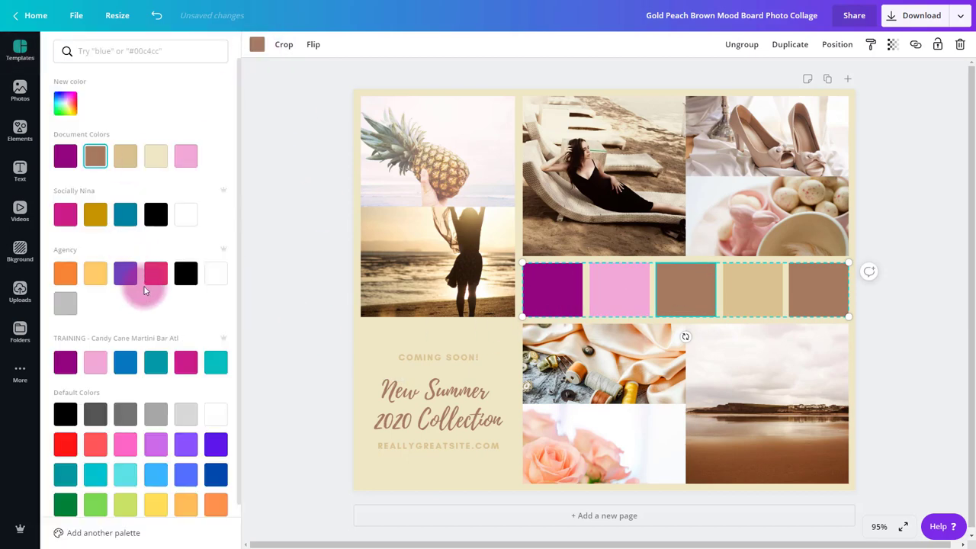
pyautogui.click(135, 358)
pyautogui.click(767, 289)
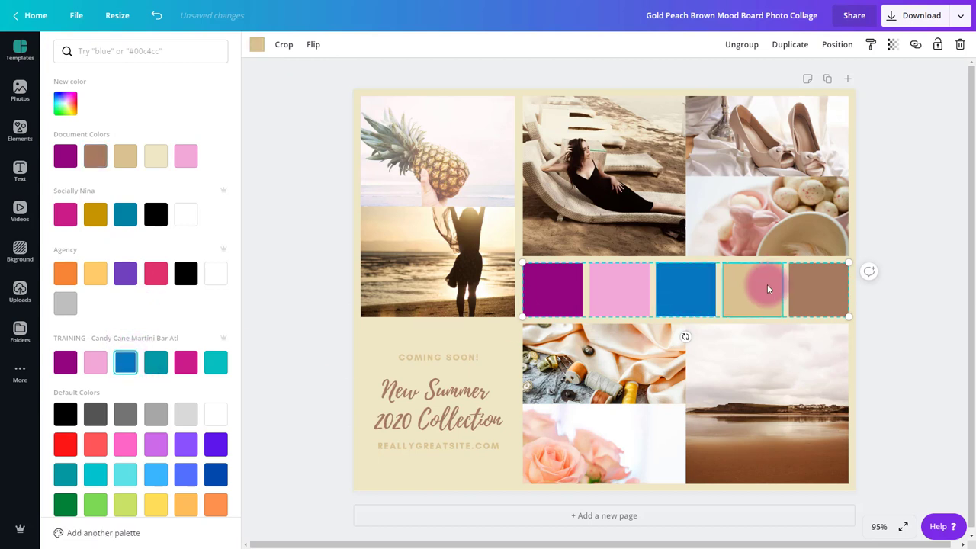
pyautogui.click(275, 45)
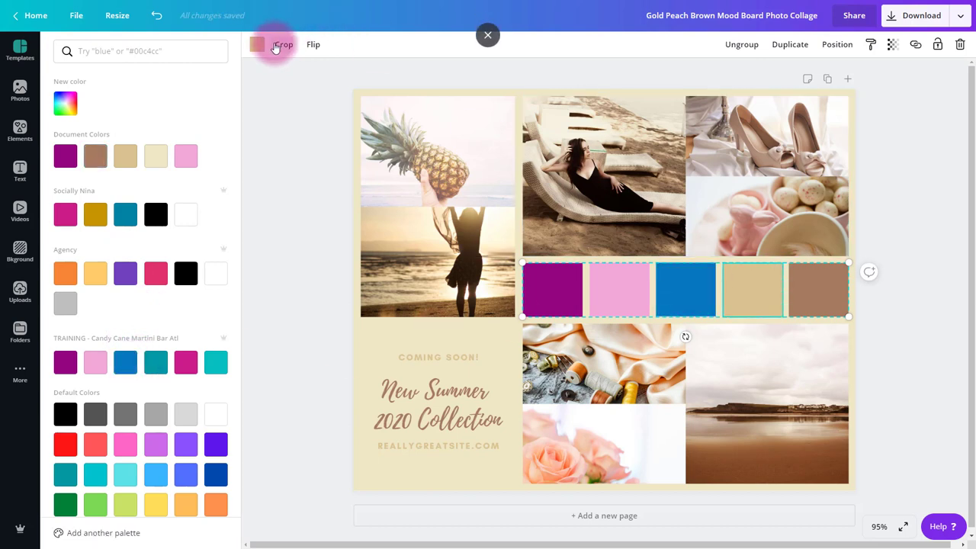
pyautogui.click(257, 45)
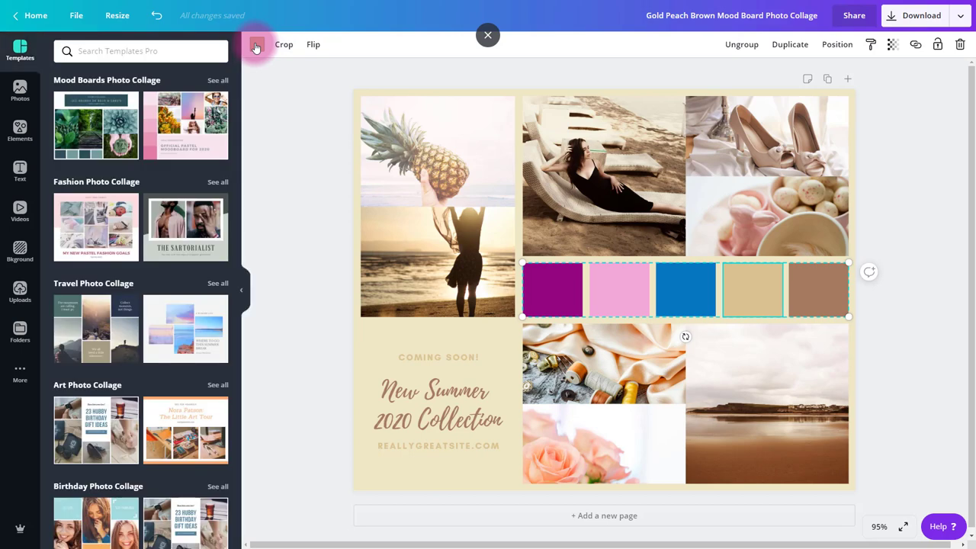
pyautogui.click(256, 45)
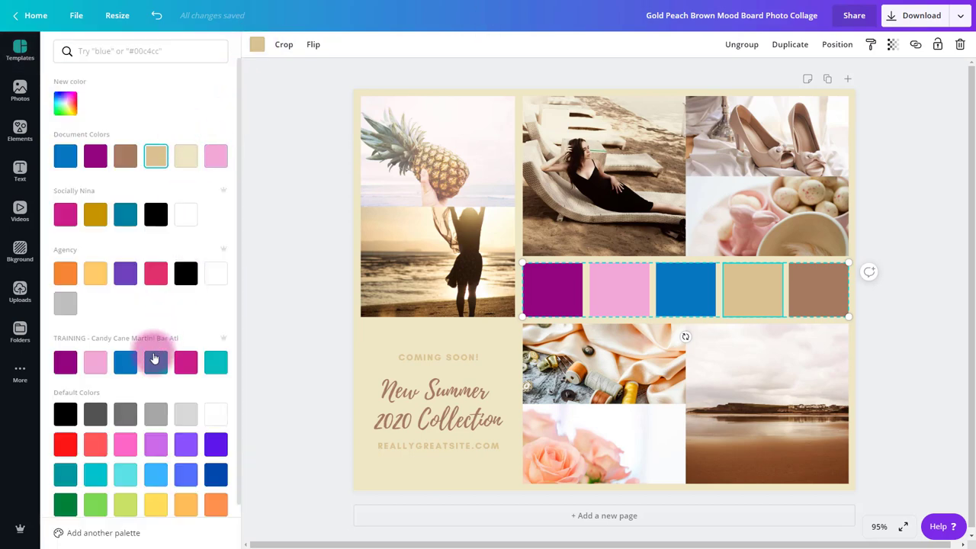
pyautogui.click(156, 362)
pyautogui.click(833, 284)
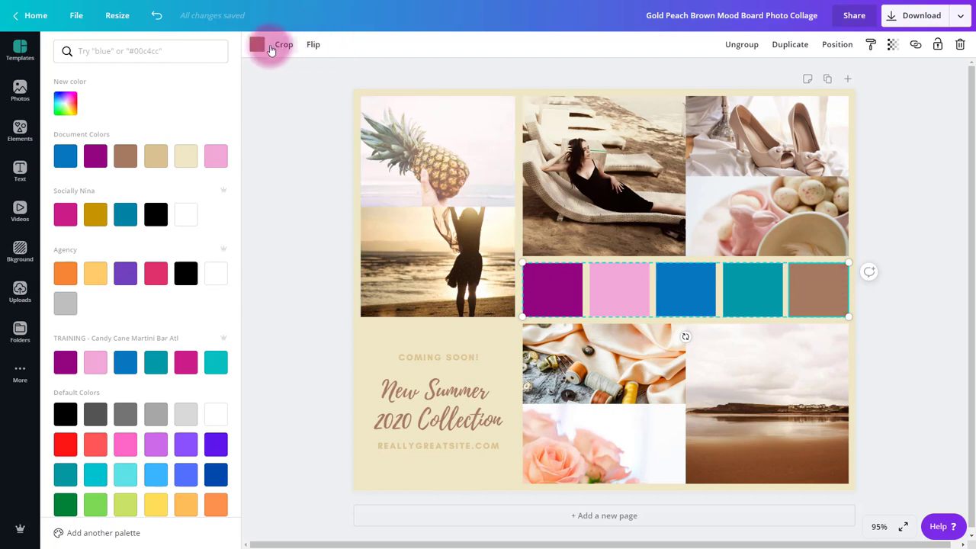
pyautogui.click(257, 44)
pyautogui.click(258, 44)
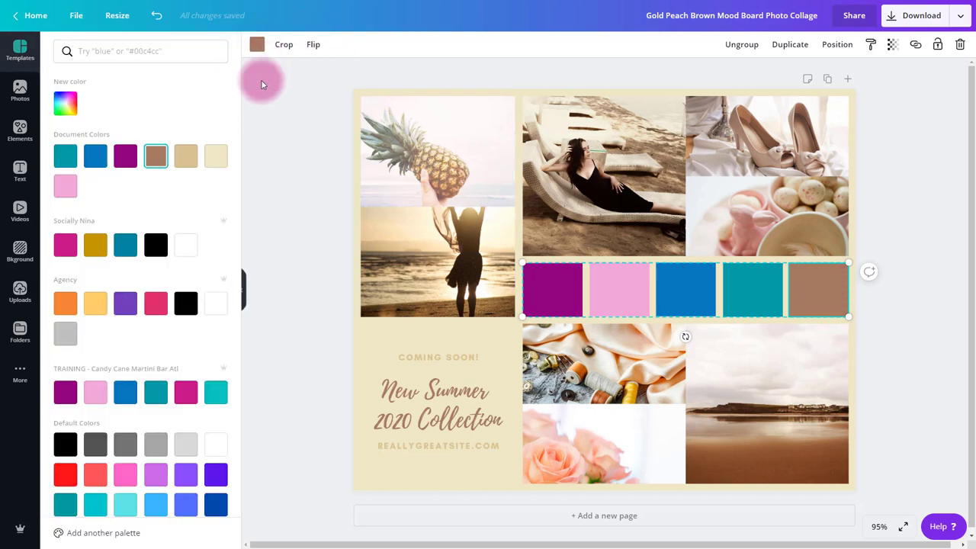
pyautogui.click(217, 394)
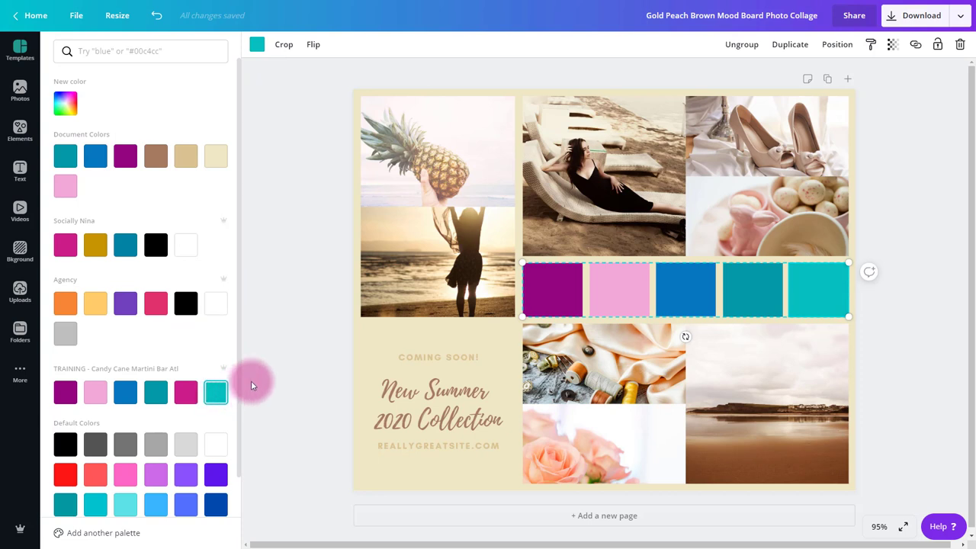
# Try magenta and then turquoise as the page background colour.
pyautogui.click(358, 337)
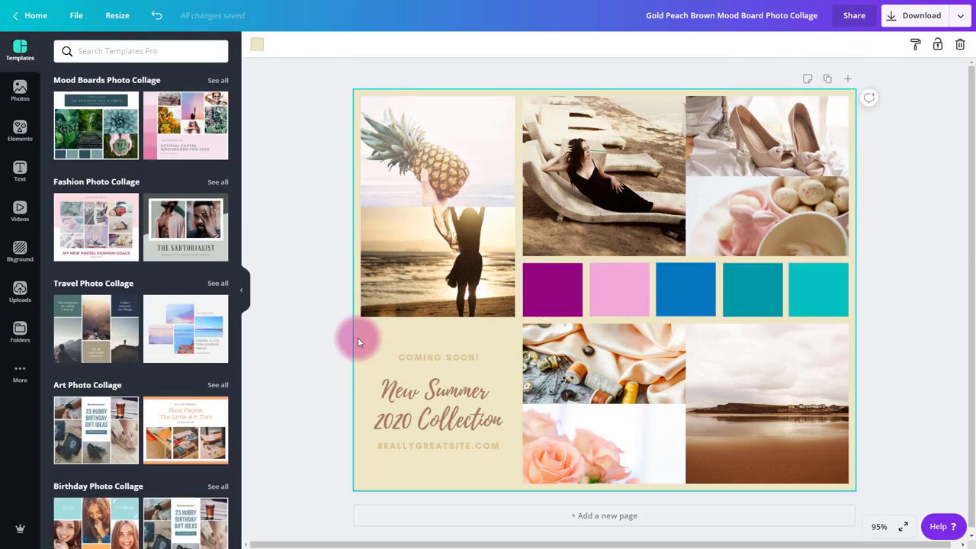
pyautogui.click(256, 46)
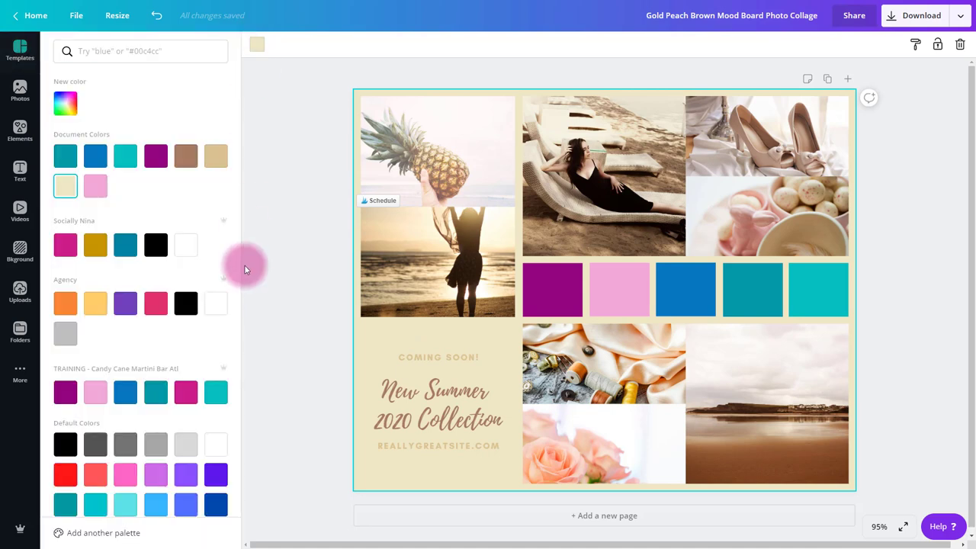
pyautogui.click(188, 392)
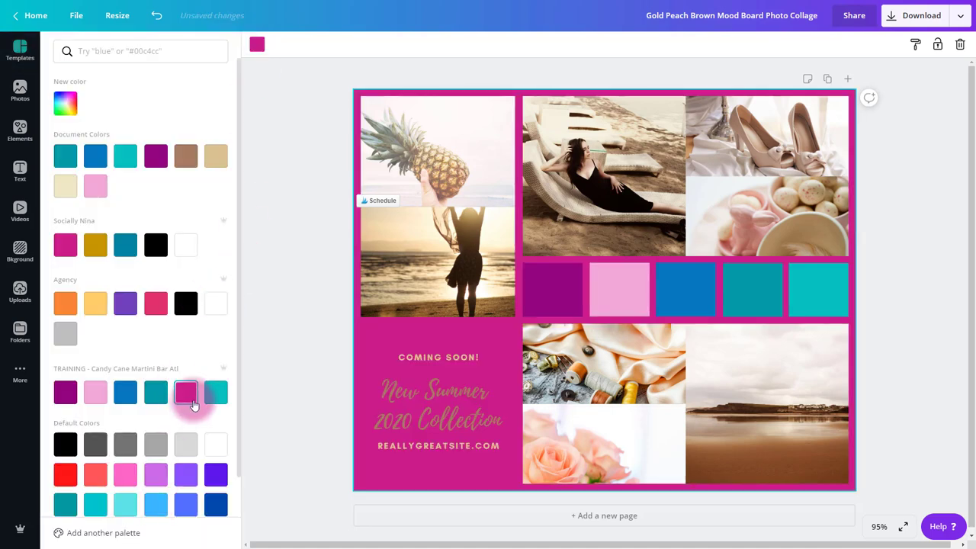
pyautogui.click(217, 396)
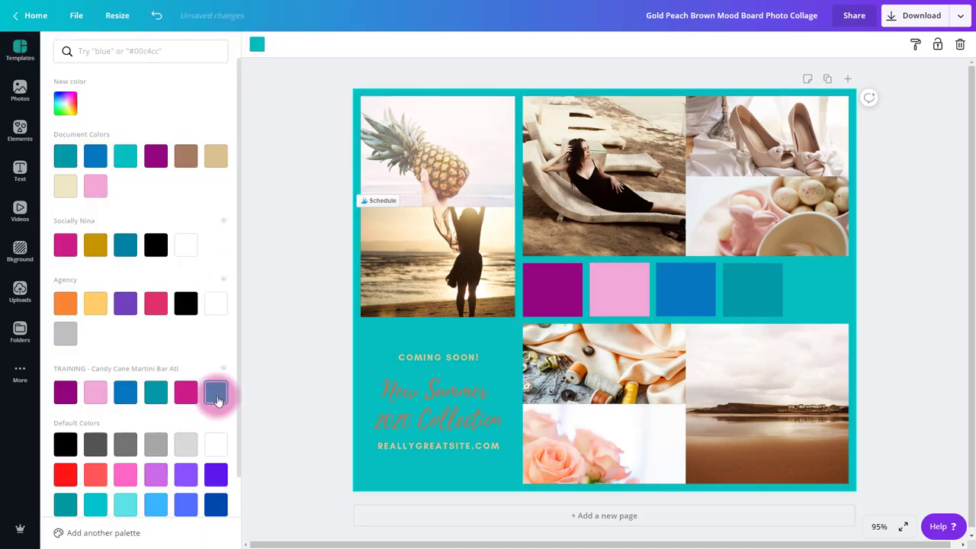
# Try magenta on the last palette square, then return it to turquoise.
pyautogui.click(848, 297)
pyautogui.click(257, 44)
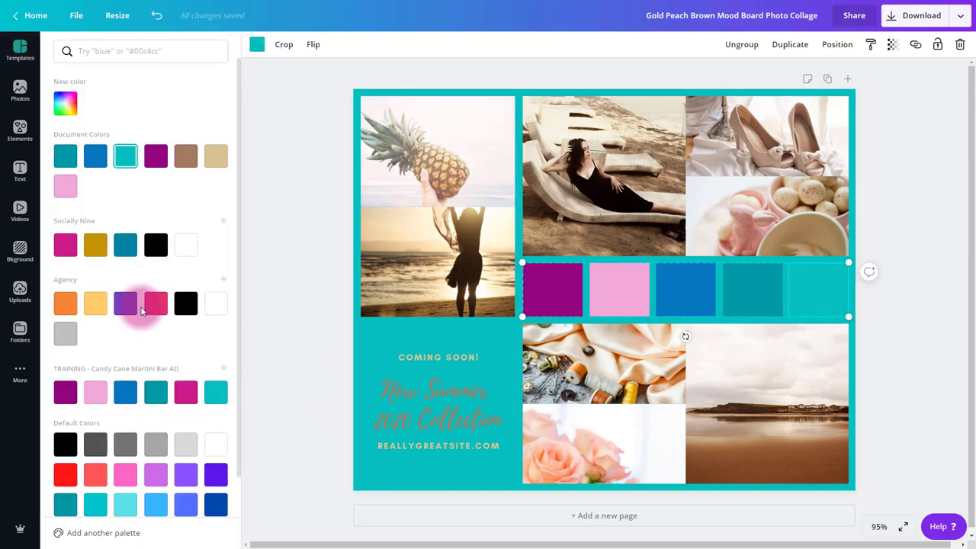
pyautogui.click(186, 393)
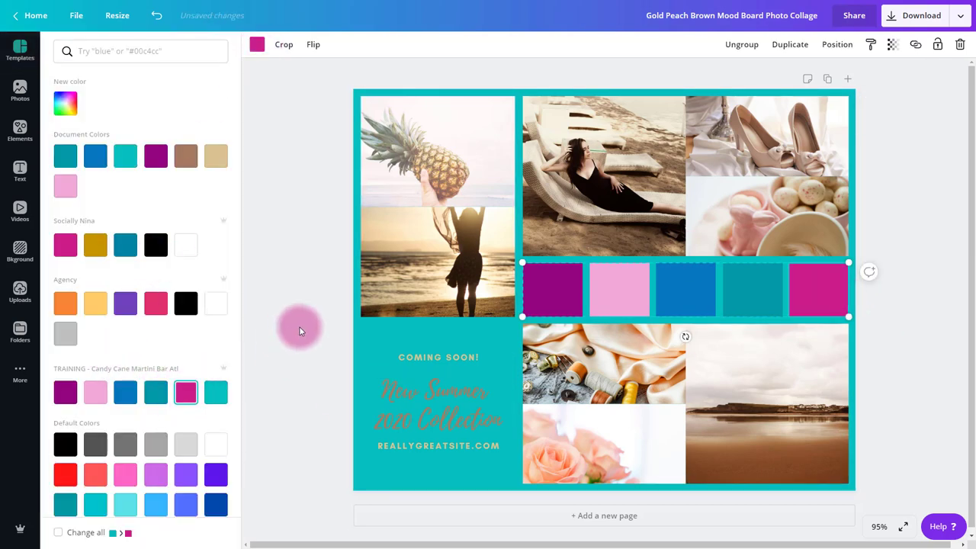
pyautogui.click(843, 311)
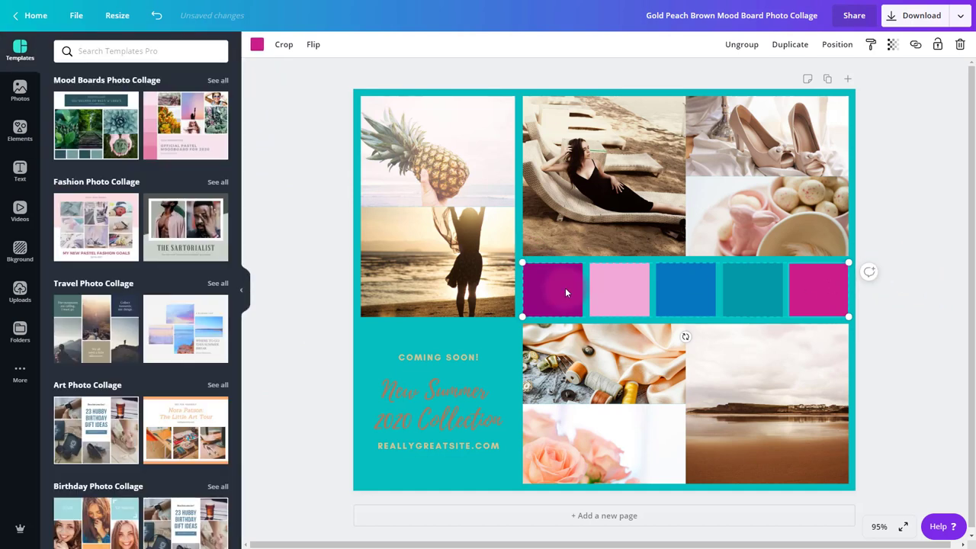
pyautogui.click(872, 303)
pyautogui.click(921, 302)
pyautogui.click(452, 189)
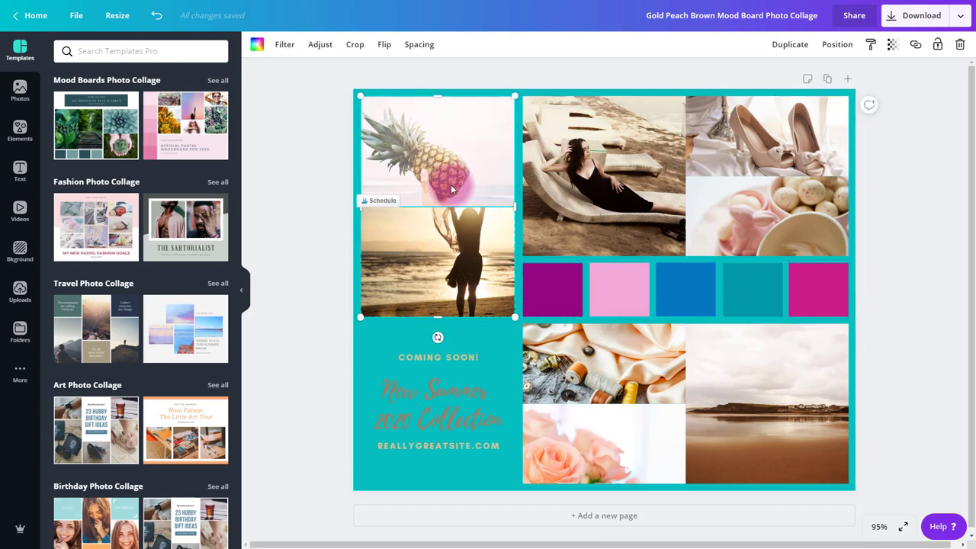
pyautogui.click(823, 278)
pyautogui.click(257, 46)
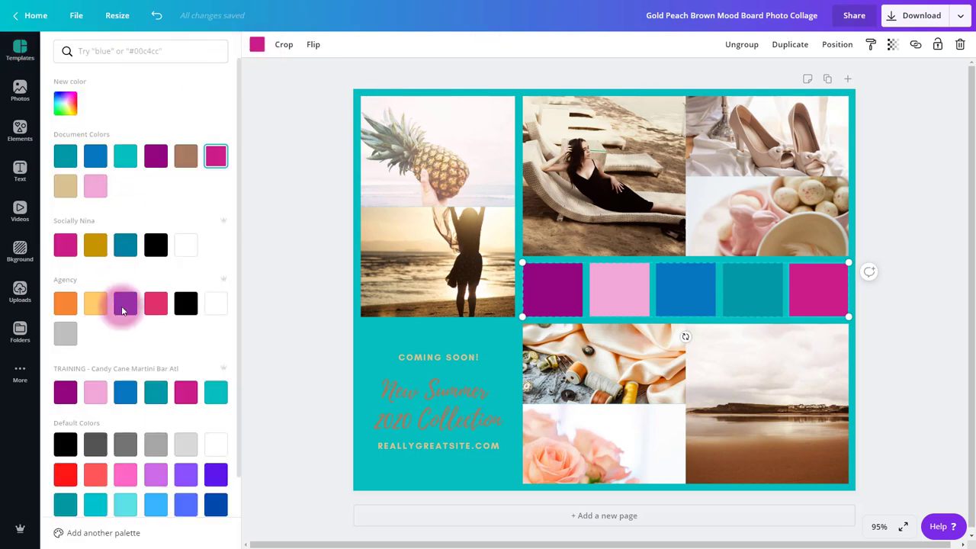
pyautogui.click(216, 397)
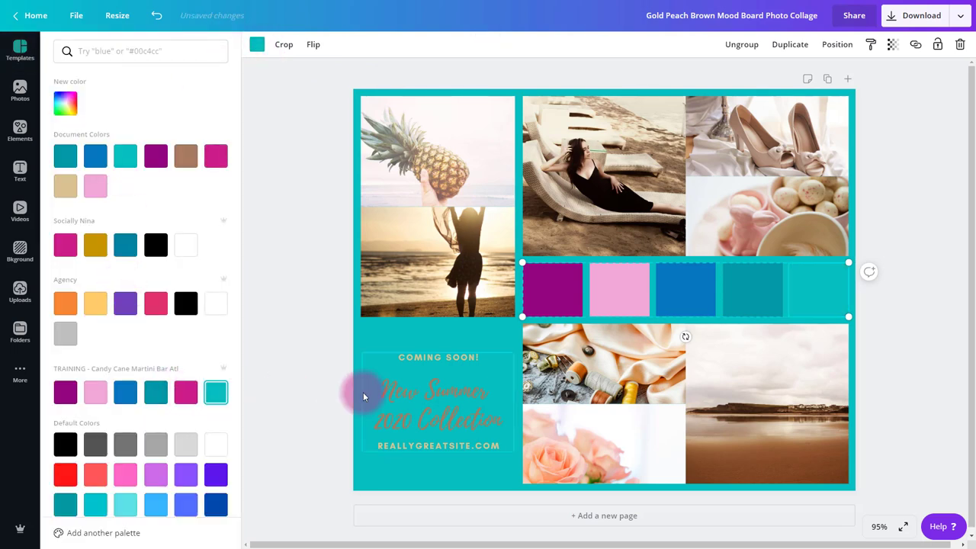
pyautogui.click(370, 347)
# Set the collage background to white after trying light grey.
pyautogui.click(257, 47)
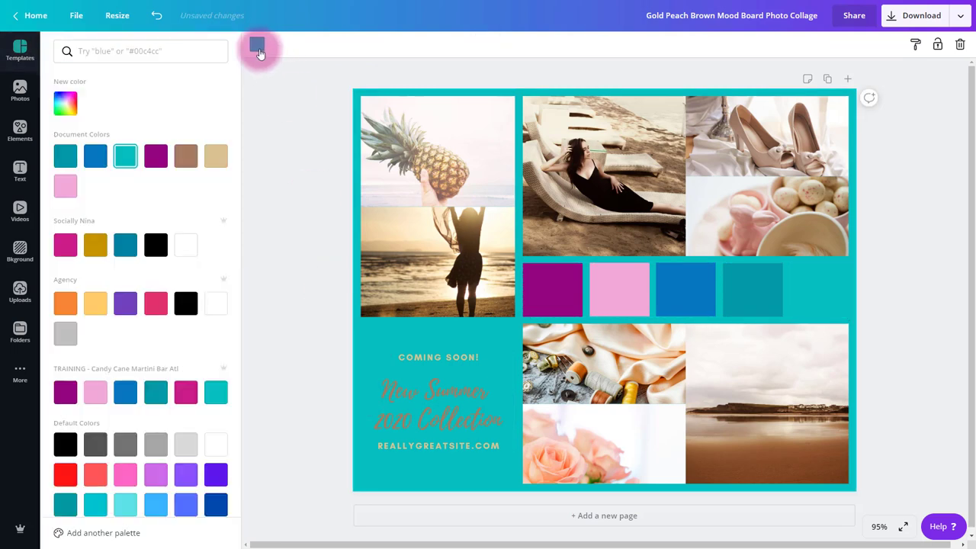
pyautogui.click(183, 445)
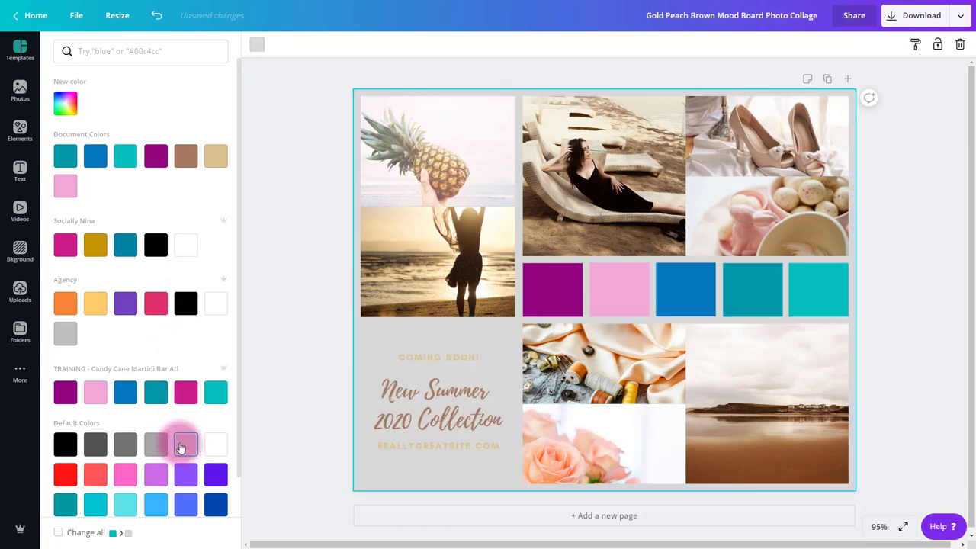
pyautogui.click(216, 443)
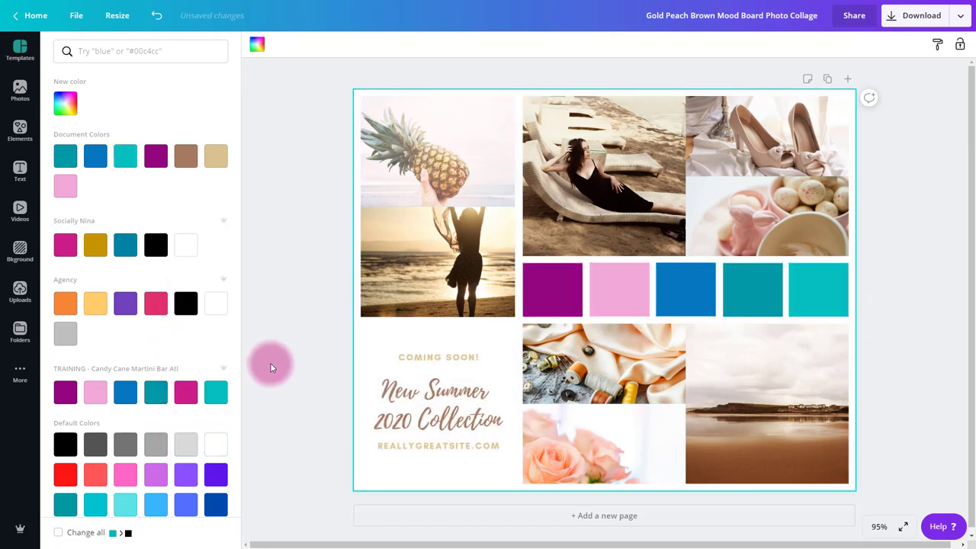
pyautogui.click(328, 318)
pyautogui.click(486, 214)
pyautogui.click(467, 156)
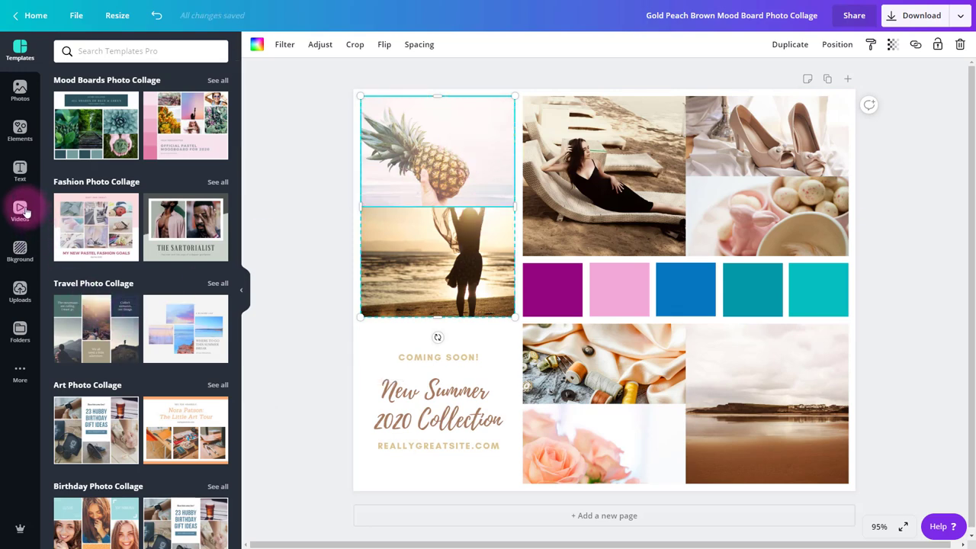
pyautogui.click(23, 288)
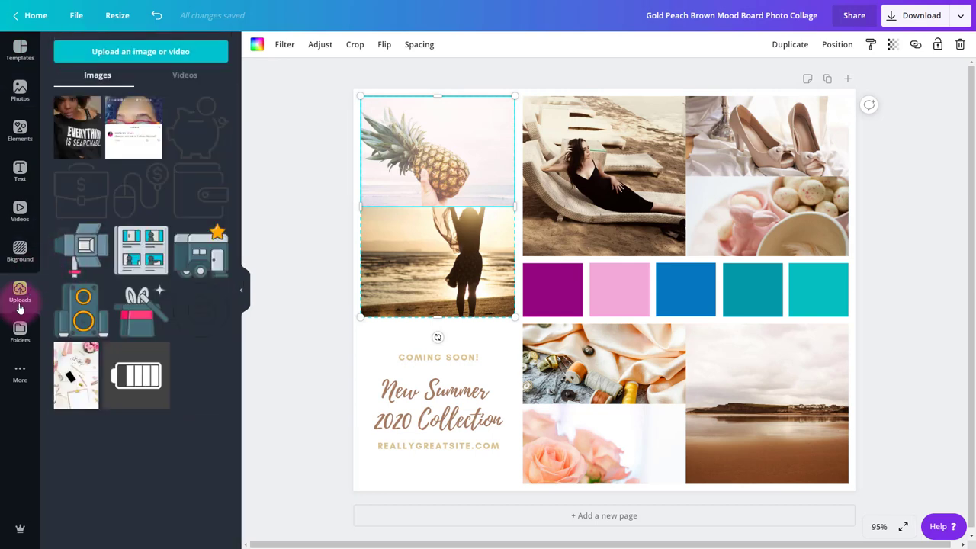
pyautogui.click(20, 333)
pyautogui.scroll(-4, 157, 374)
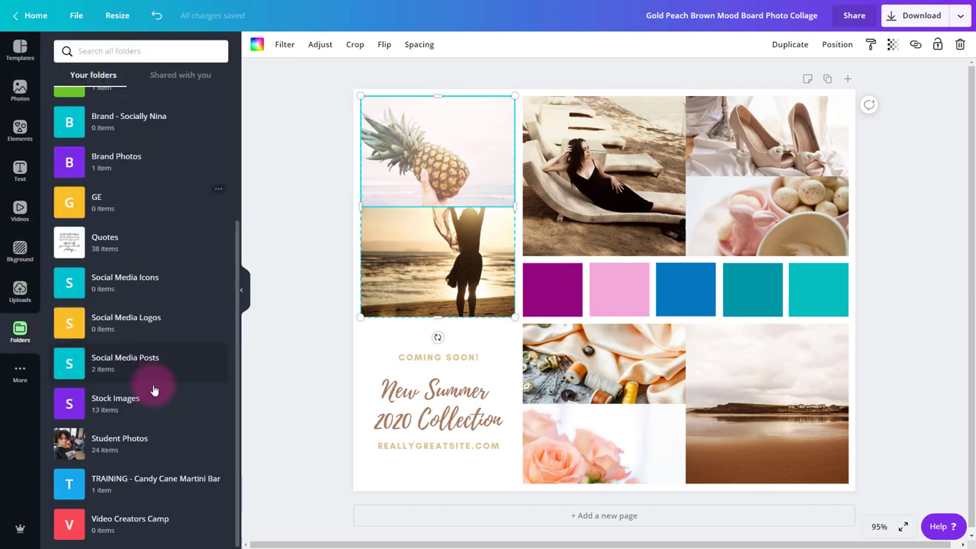
pyautogui.click(153, 473)
pyautogui.click(125, 100)
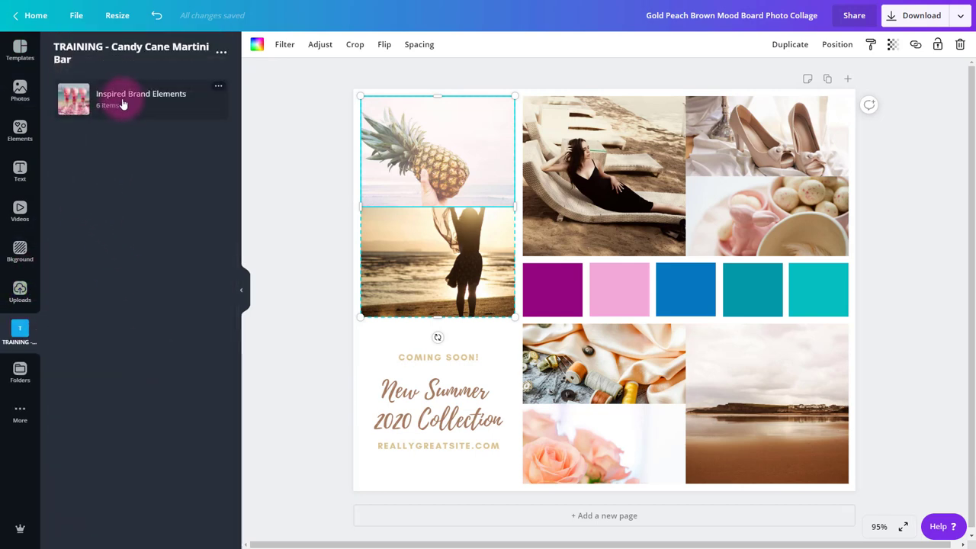
pyautogui.moveTo(191, 149); pyautogui.dragTo(216, 225)
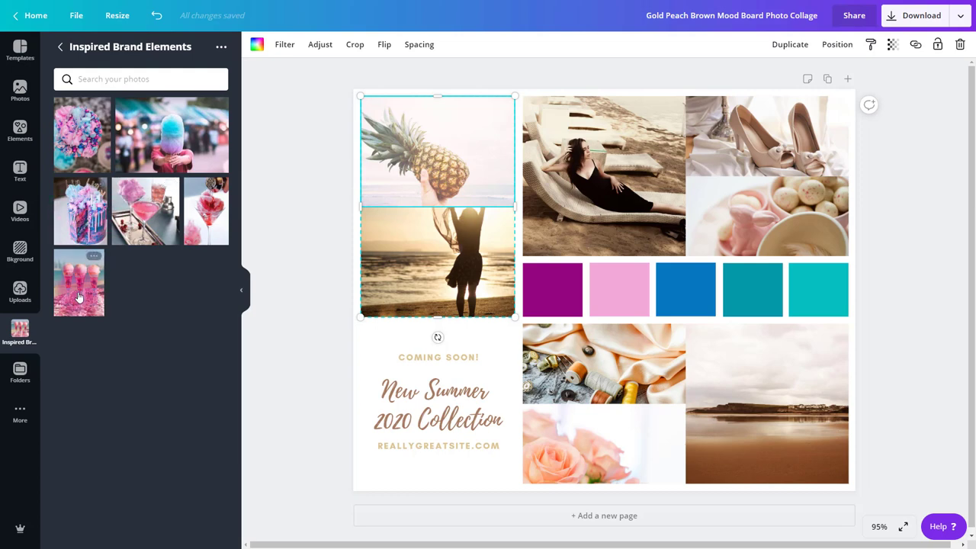
pyautogui.moveTo(78, 298); pyautogui.dragTo(387, 220)
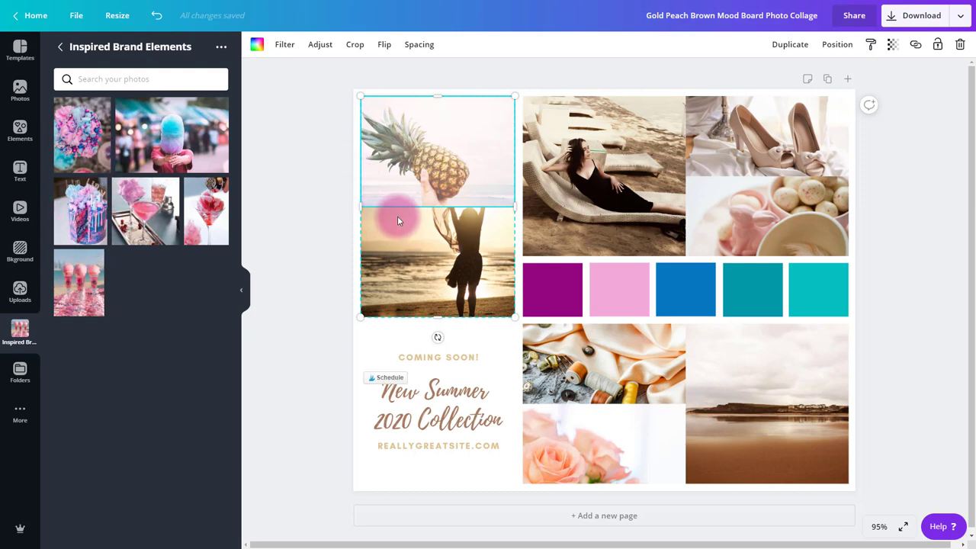
pyautogui.moveTo(440, 255); pyautogui.dragTo(98, 184)
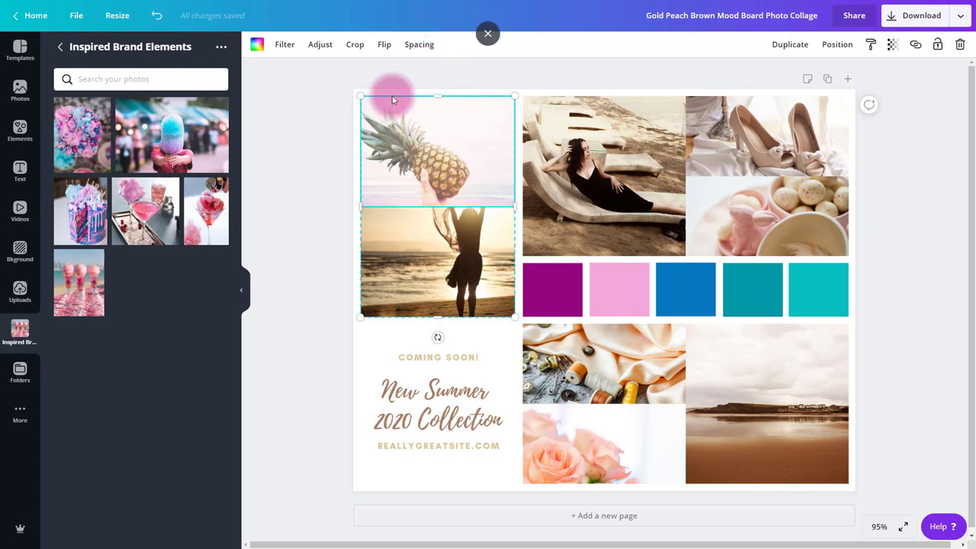
# Drop the cake photo into the bottom-right frame and crop it to fit.
pyautogui.moveTo(77, 215); pyautogui.dragTo(731, 417)
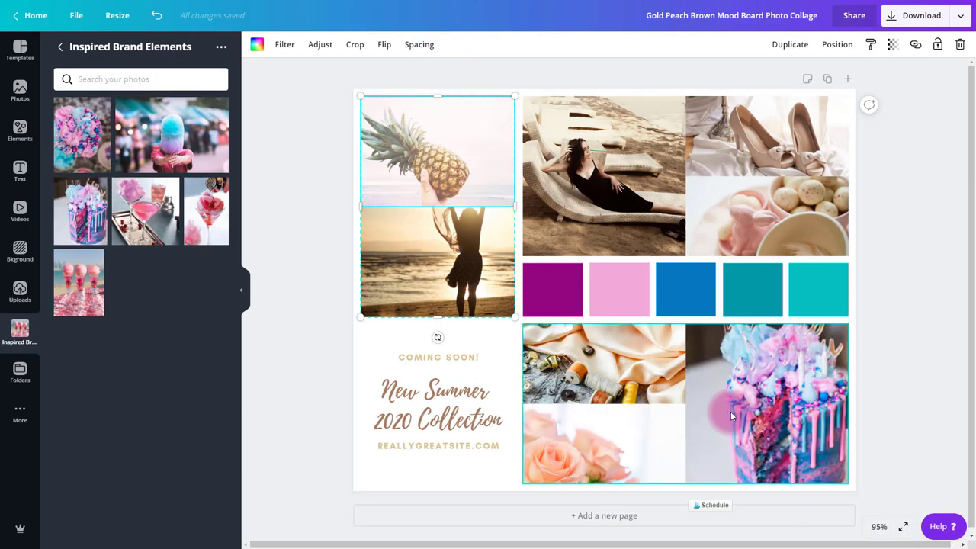
pyautogui.doubleClick(731, 416)
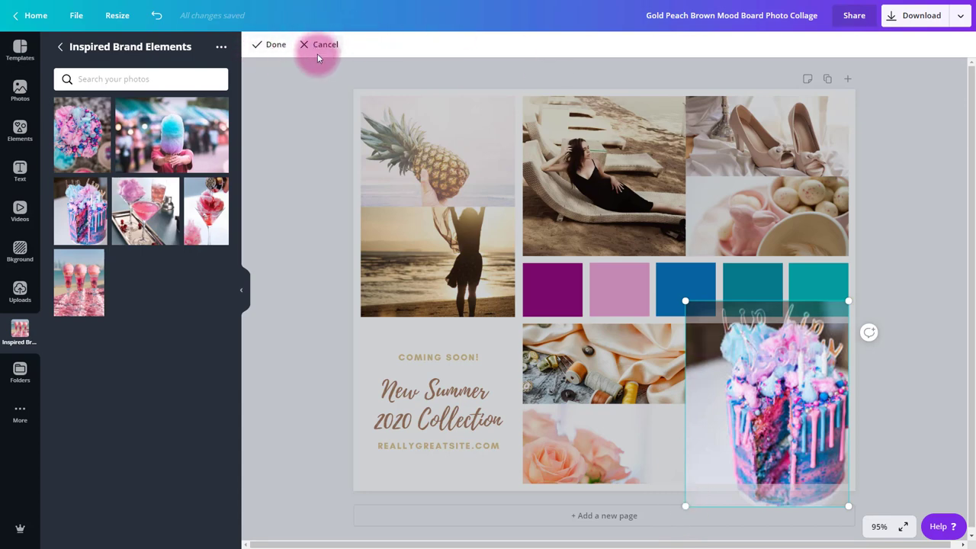
pyautogui.click(322, 219)
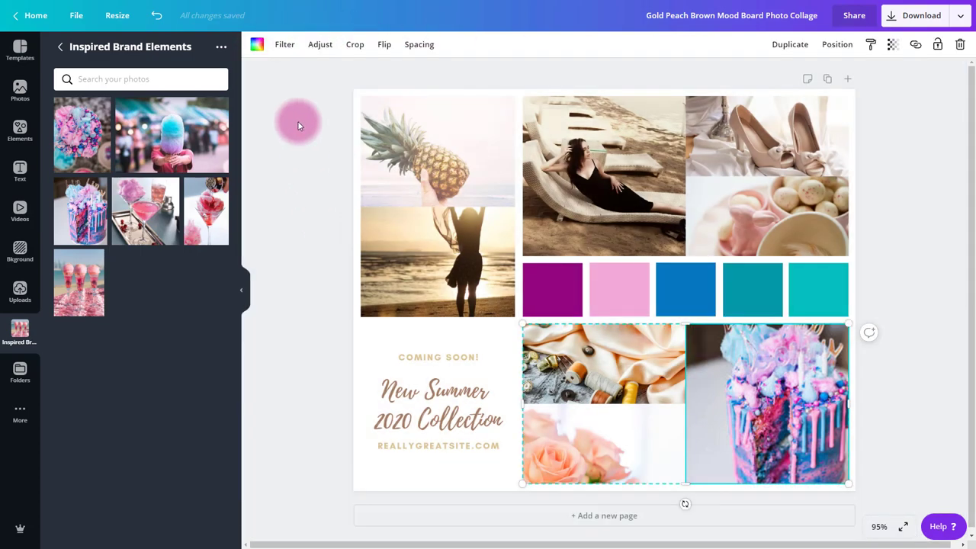
pyautogui.click(359, 47)
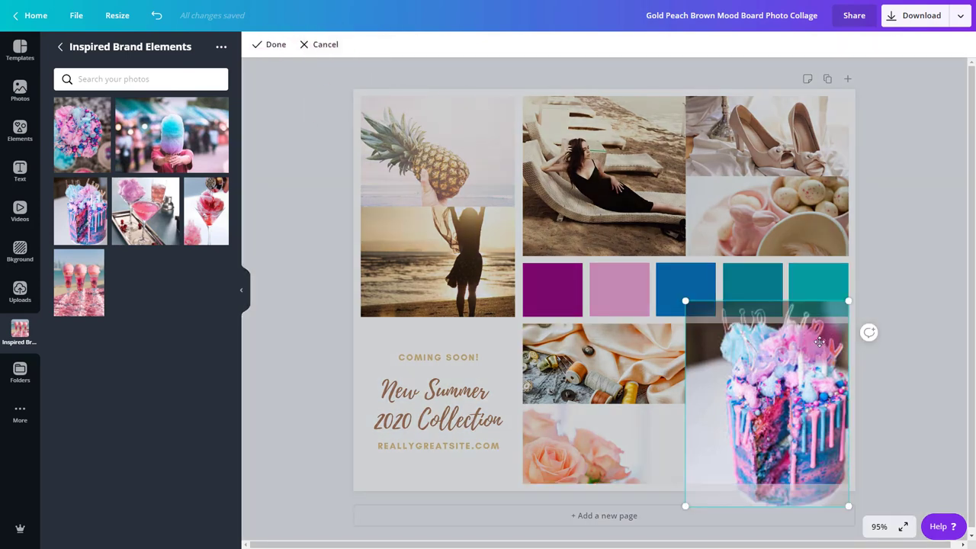
pyautogui.moveTo(849, 302); pyautogui.dragTo(844, 315)
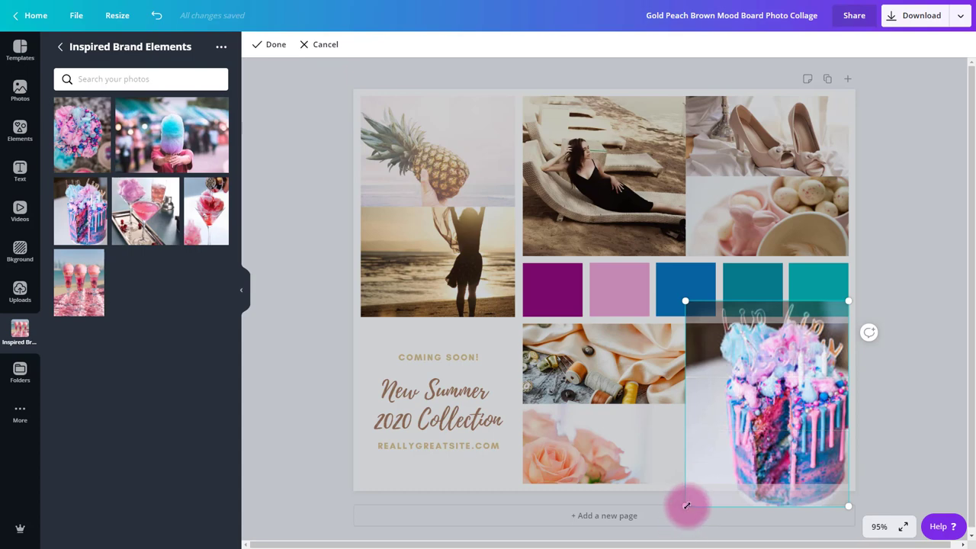
pyautogui.moveTo(788, 436); pyautogui.dragTo(812, 471)
pyautogui.click(862, 457)
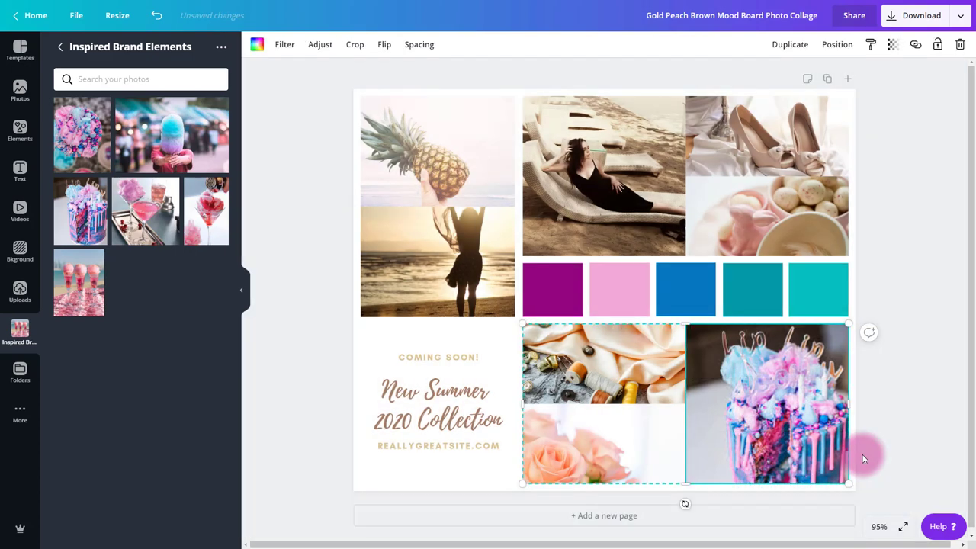
pyautogui.doubleClick(770, 426)
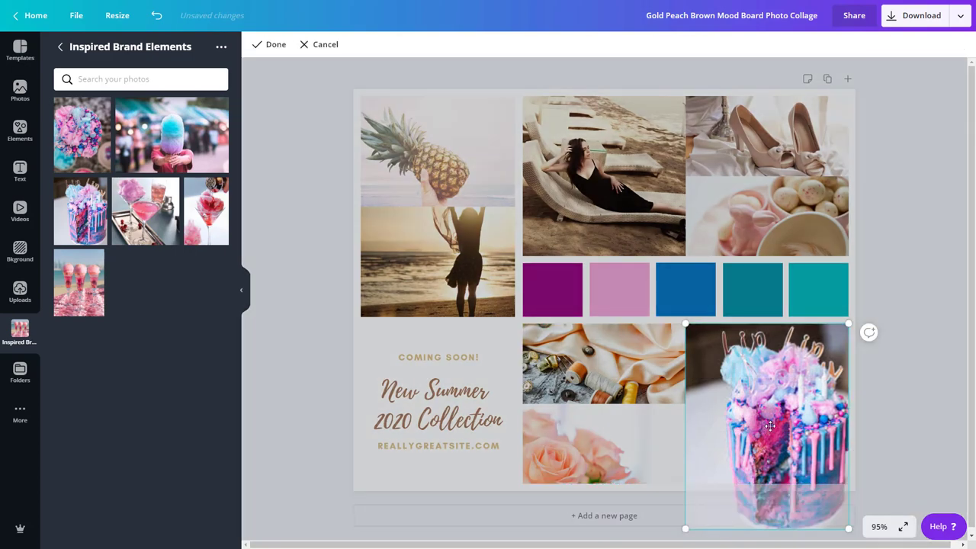
pyautogui.moveTo(770, 422); pyautogui.dragTo(893, 417)
pyautogui.click(894, 416)
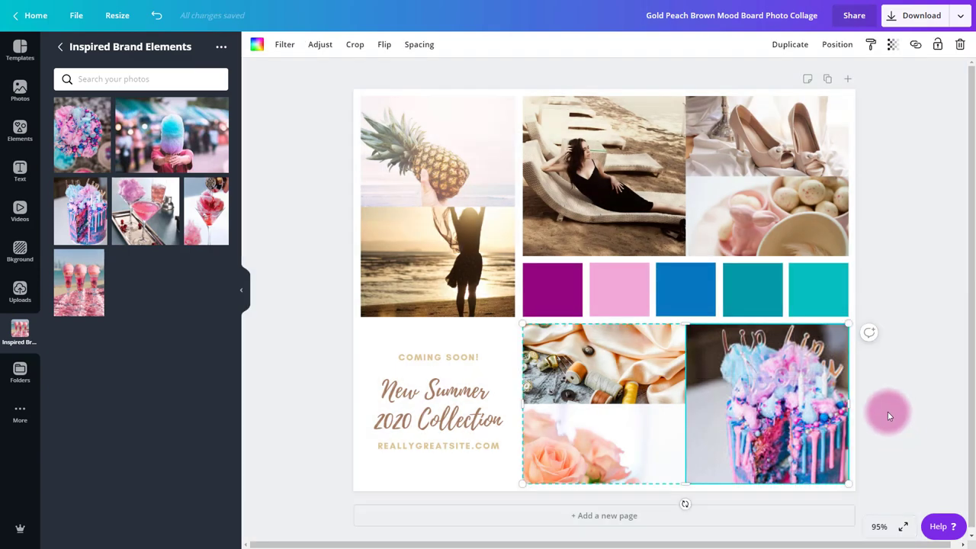
# Enlarge and raise the cake photo within its frame for the final crop.
pyautogui.doubleClick(727, 463)
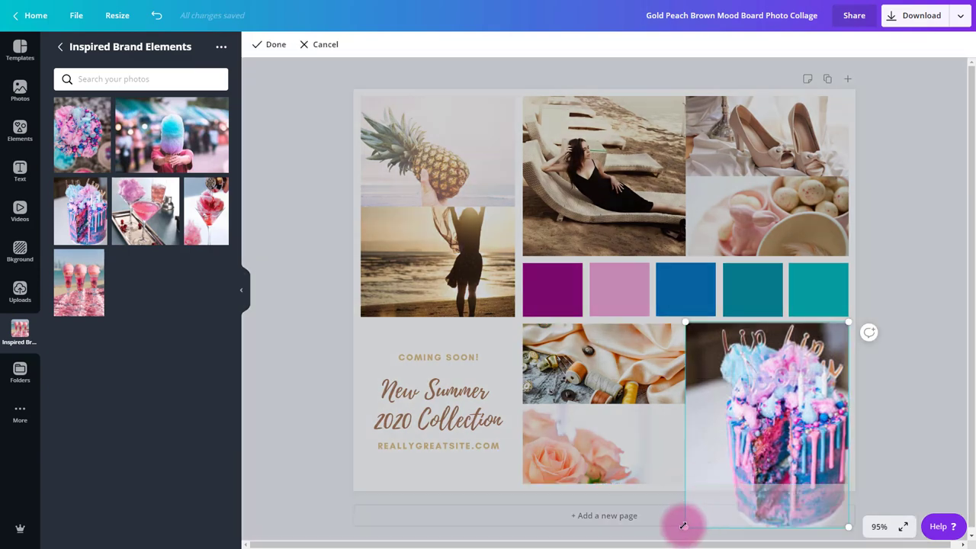
pyautogui.moveTo(686, 525); pyautogui.dragTo(661, 540)
pyautogui.moveTo(789, 478); pyautogui.dragTo(784, 435)
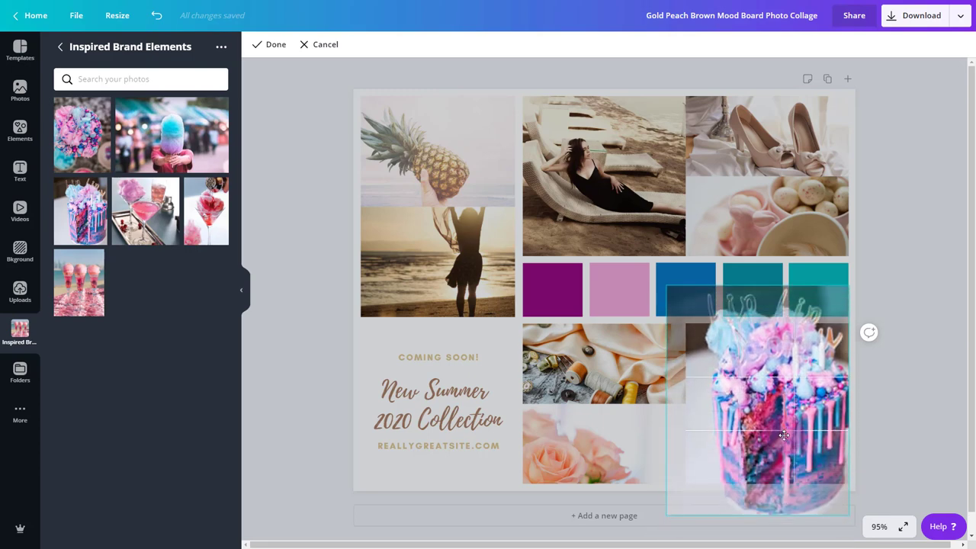
pyautogui.click(942, 415)
pyautogui.click(918, 418)
pyautogui.doubleClick(820, 424)
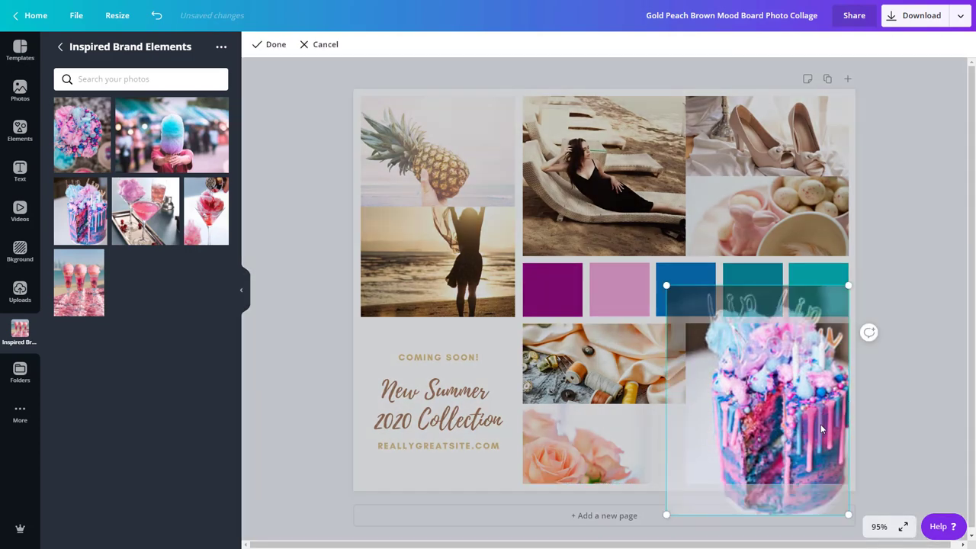
pyautogui.moveTo(818, 424); pyautogui.dragTo(813, 399)
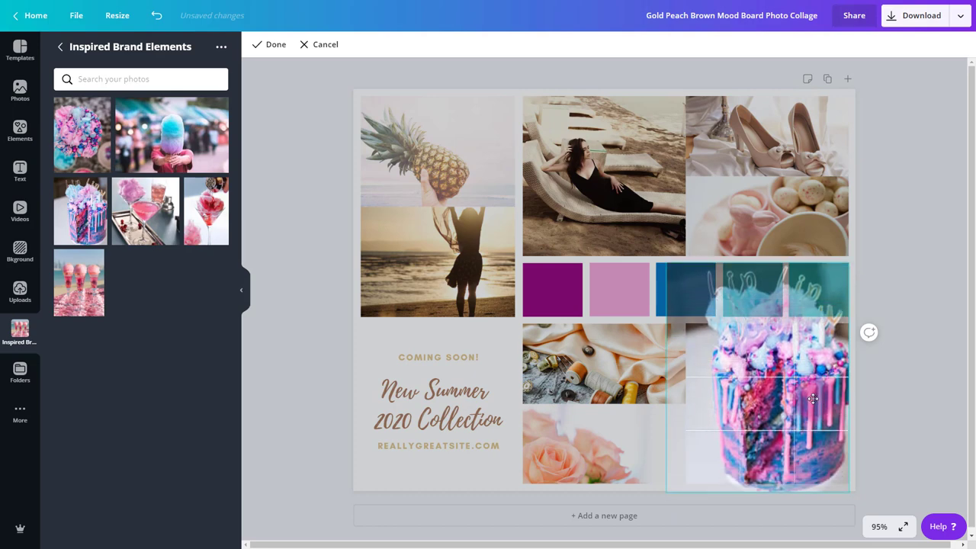
pyautogui.click(928, 394)
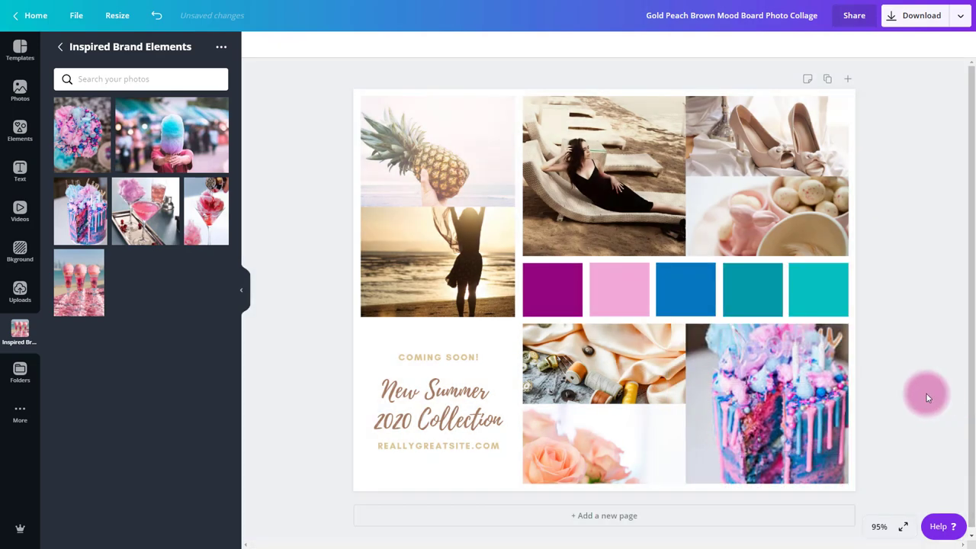
pyautogui.click(751, 442)
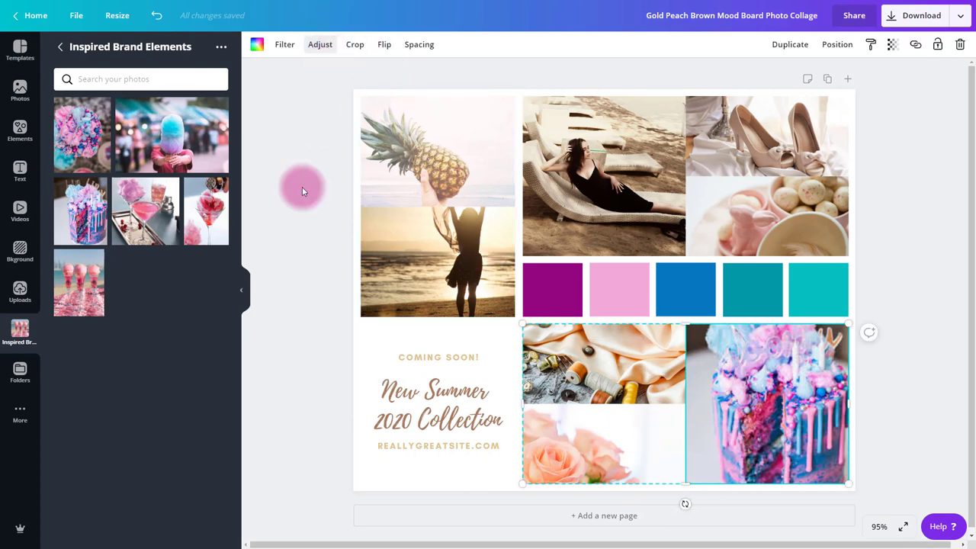
# Place the cotton-candy photo into the top-middle frame and adjust its crop.
pyautogui.moveTo(171, 136); pyautogui.dragTo(582, 164)
pyautogui.doubleClick(606, 180)
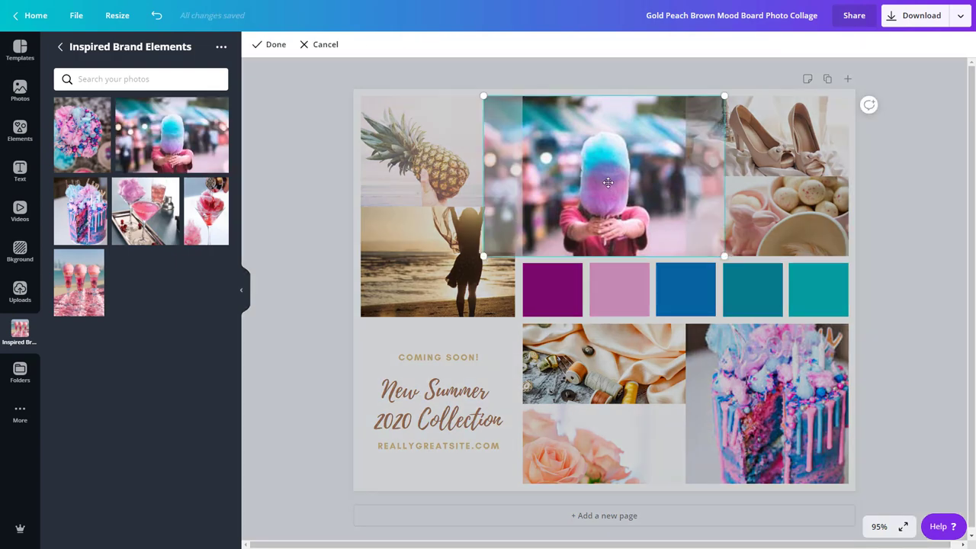
pyautogui.click(935, 223)
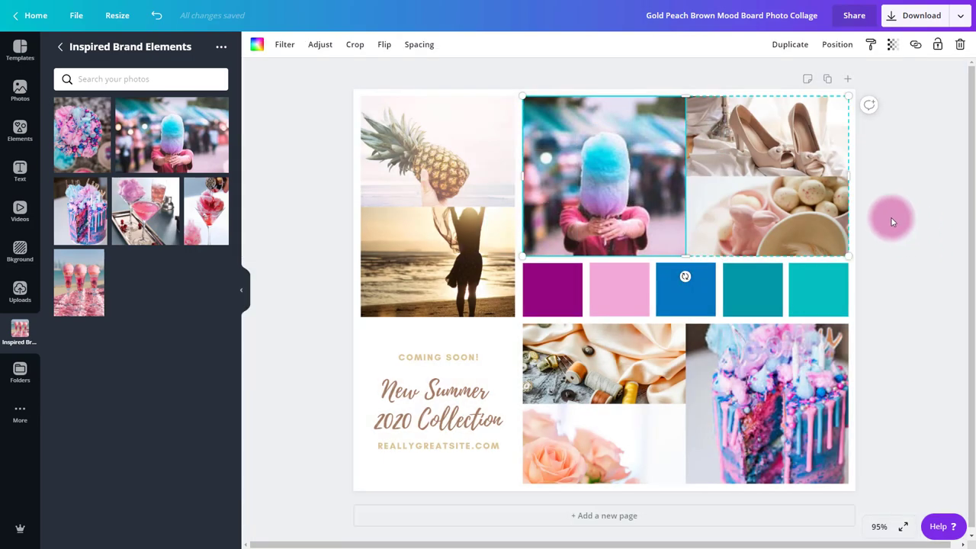
pyautogui.click(782, 374)
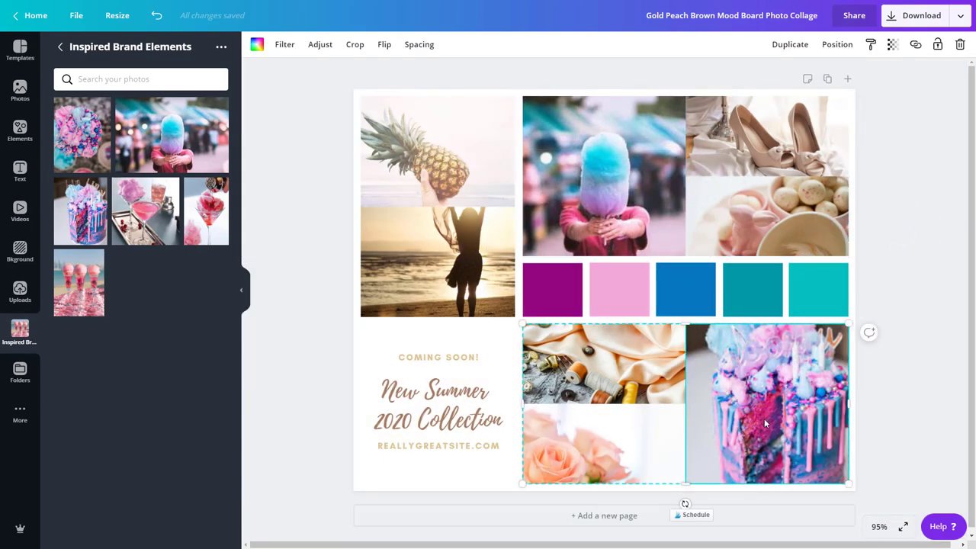
pyautogui.click(402, 73)
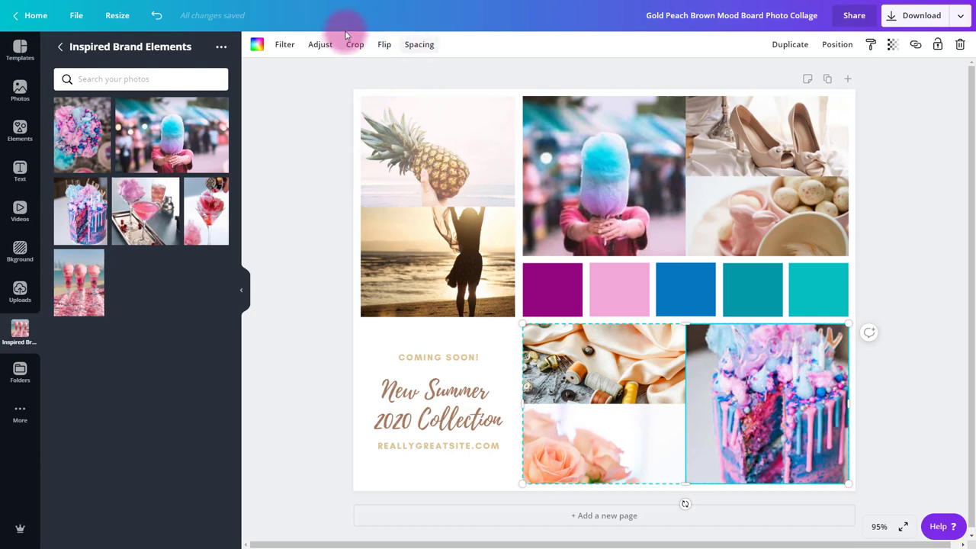
pyautogui.click(281, 45)
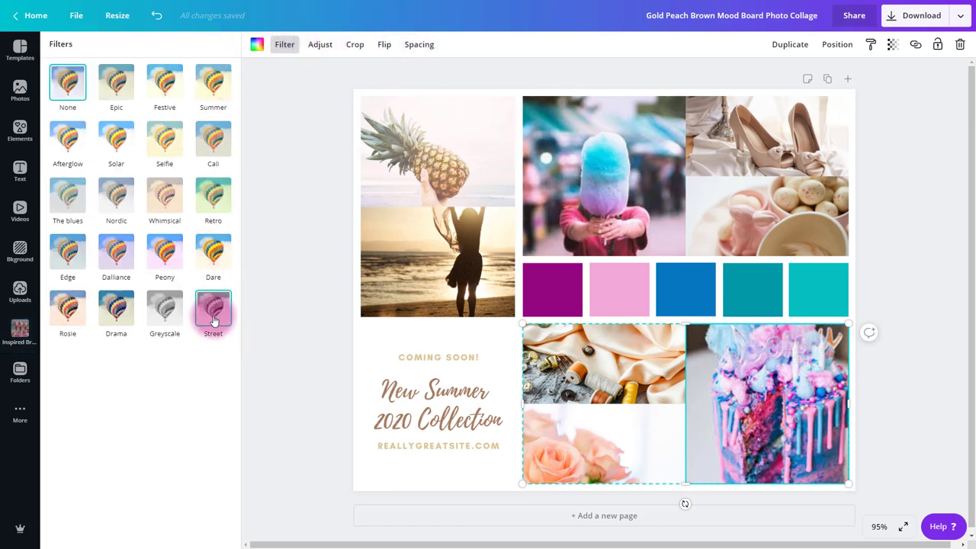
pyautogui.click(128, 323)
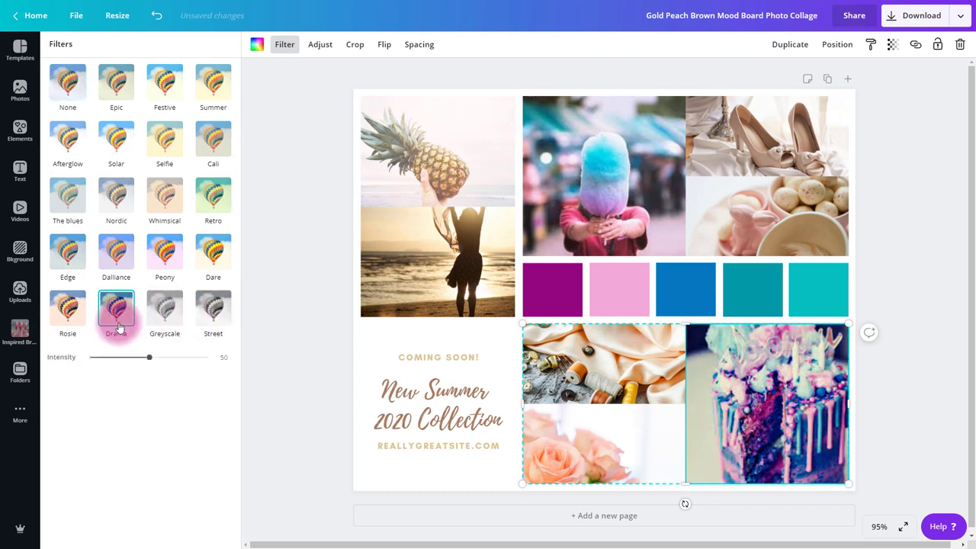
pyautogui.moveTo(149, 357); pyautogui.dragTo(107, 360)
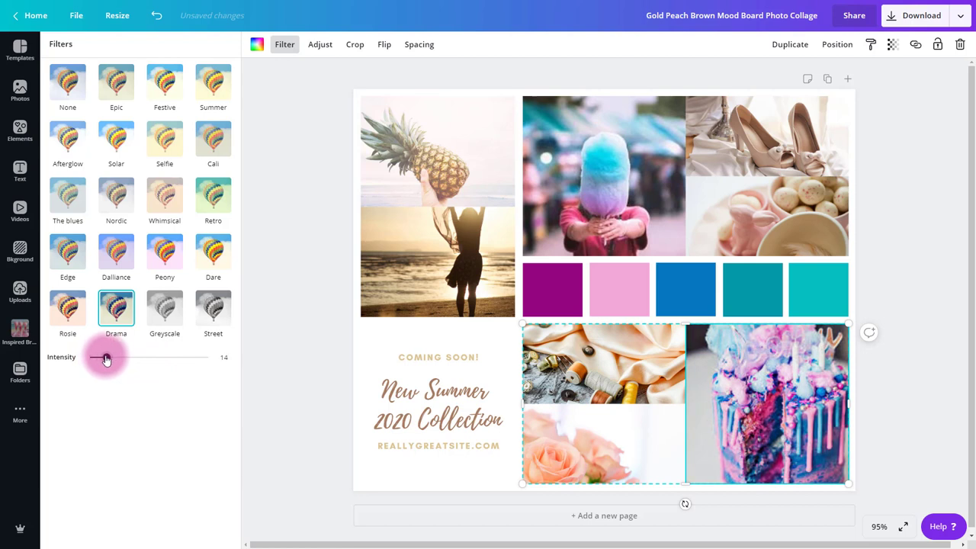
pyautogui.moveTo(106, 358)
pyautogui.mouseDown()
pyautogui.moveTo(122, 358)
pyautogui.moveTo(109, 359)
pyautogui.mouseUp()
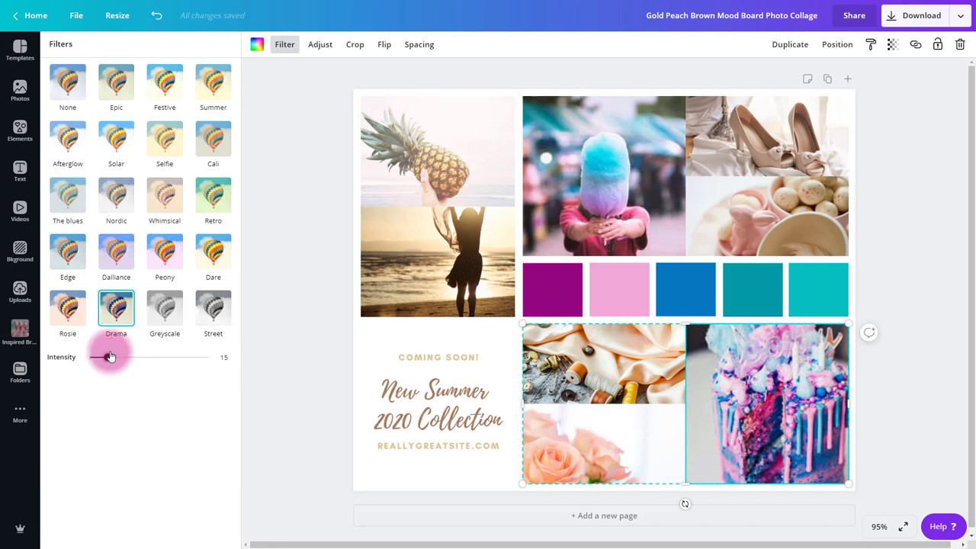
pyautogui.click(282, 299)
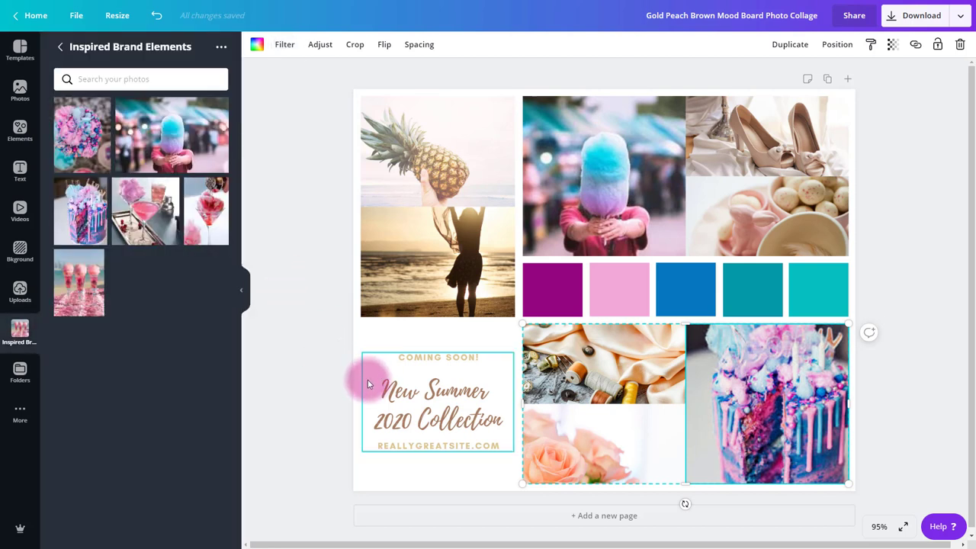
pyautogui.click(153, 21)
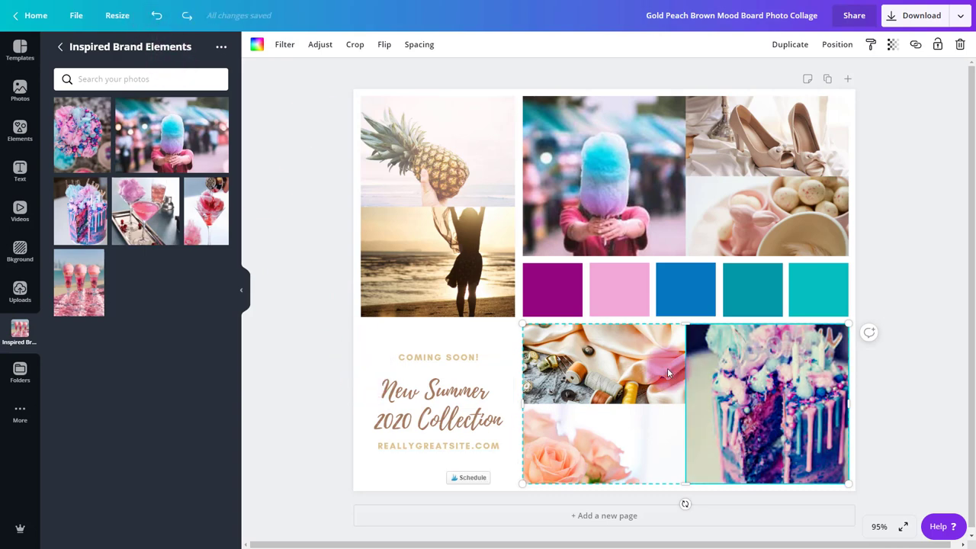
pyautogui.click(159, 16)
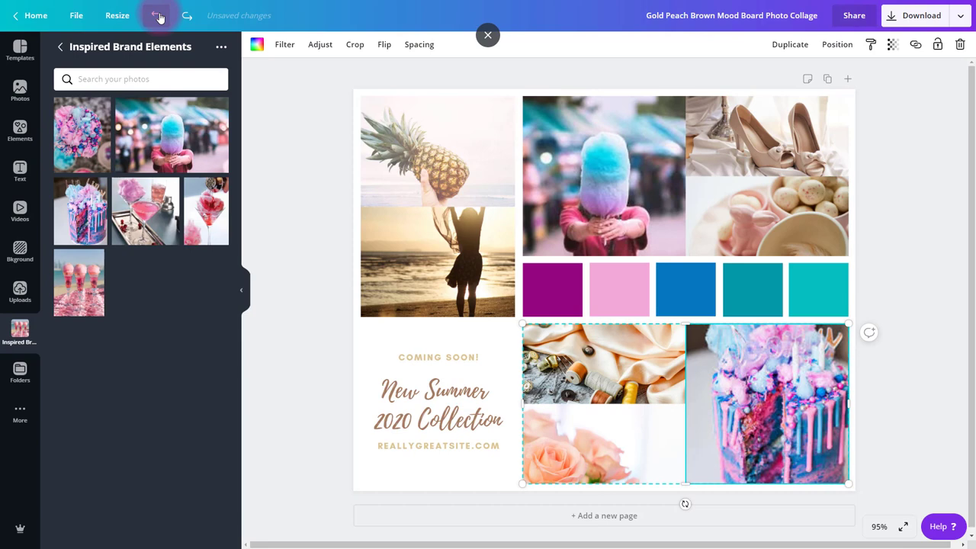
pyautogui.click(931, 247)
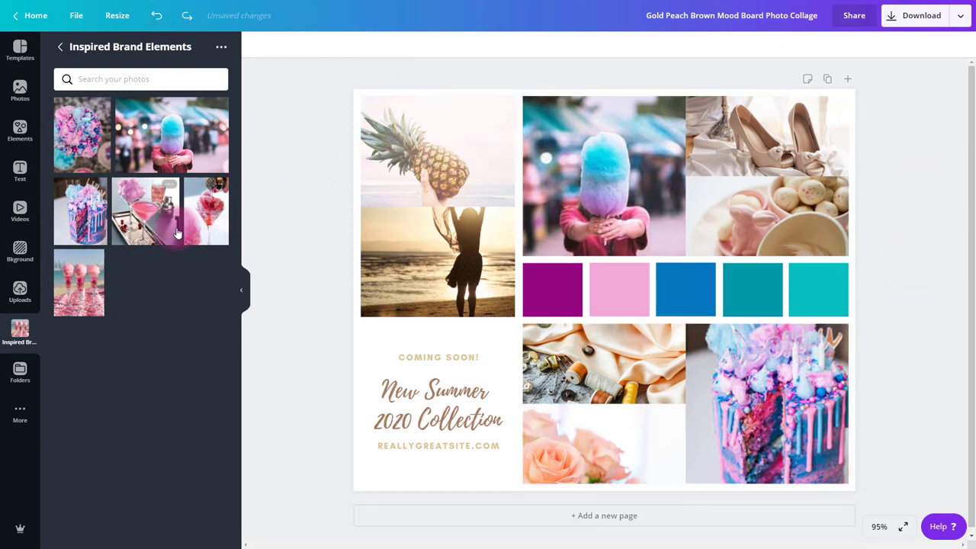
# Try the pink cocktail photo in the collage slots and narrow the left image column.
pyautogui.moveTo(142, 221); pyautogui.dragTo(400, 273)
pyautogui.moveTo(402, 272); pyautogui.dragTo(155, 272)
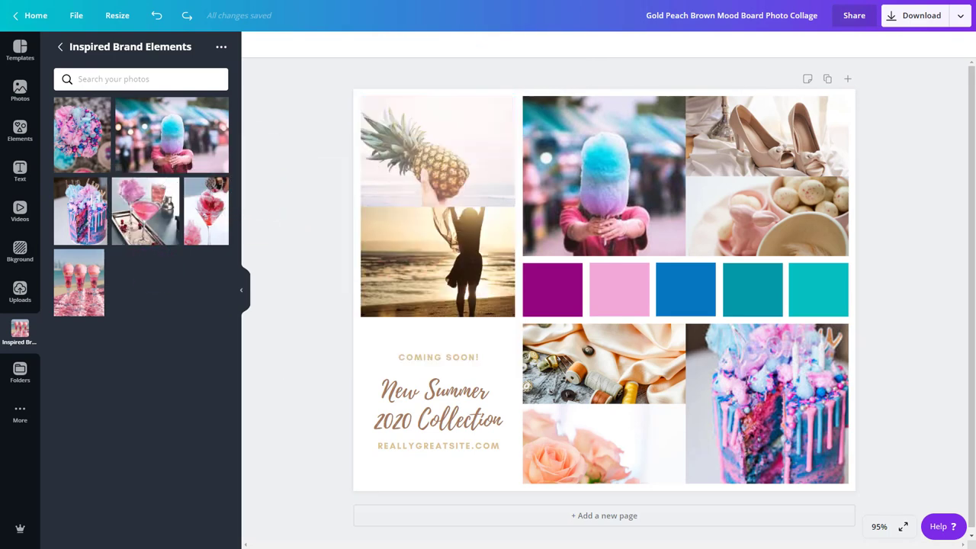
pyautogui.click(466, 266)
pyautogui.click(297, 229)
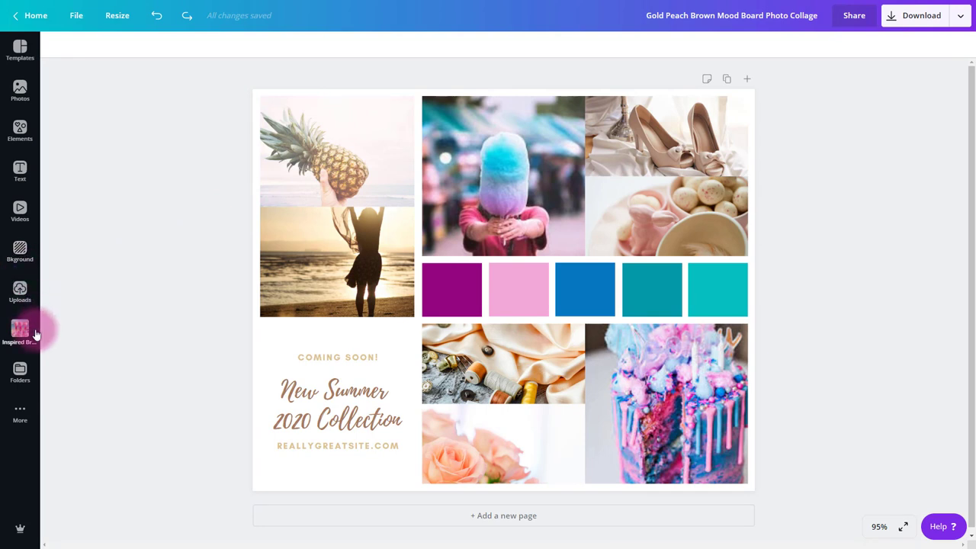
pyautogui.moveTo(363, 251); pyautogui.dragTo(360, 203)
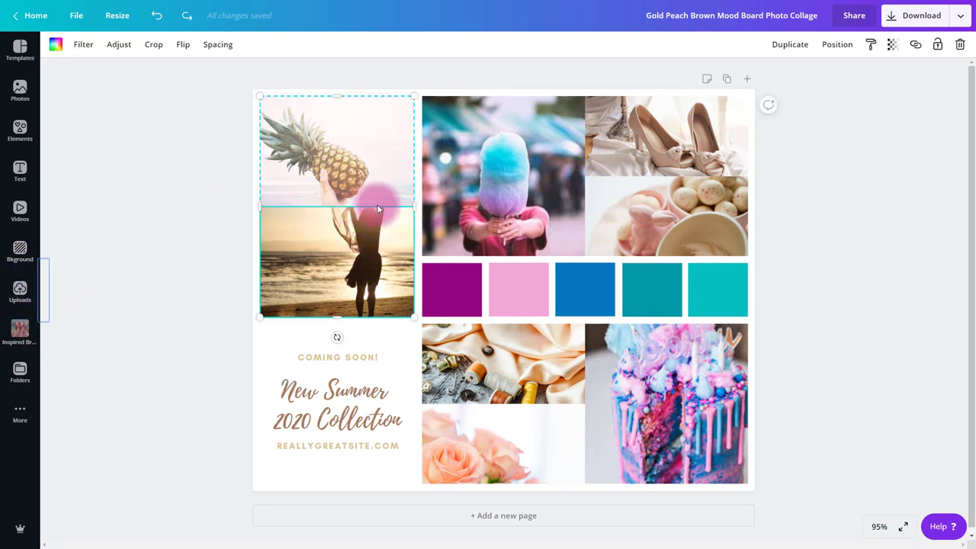
pyautogui.moveTo(410, 205); pyautogui.dragTo(334, 211)
# Add the pink martini photo from TRAINING - Candy Cane Martini Bar > Inspired Brand Elements to the page.
pyautogui.click(21, 297)
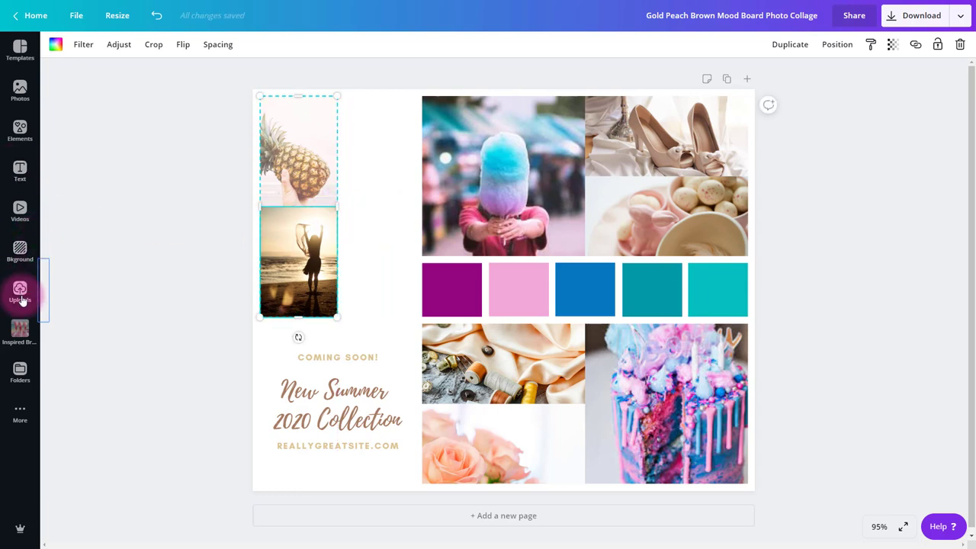
pyautogui.click(19, 371)
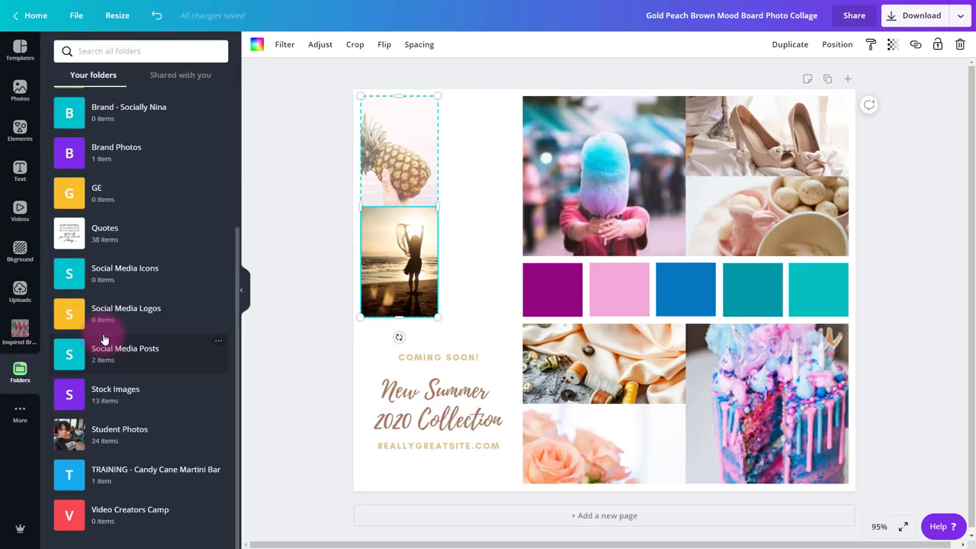
pyautogui.click(126, 469)
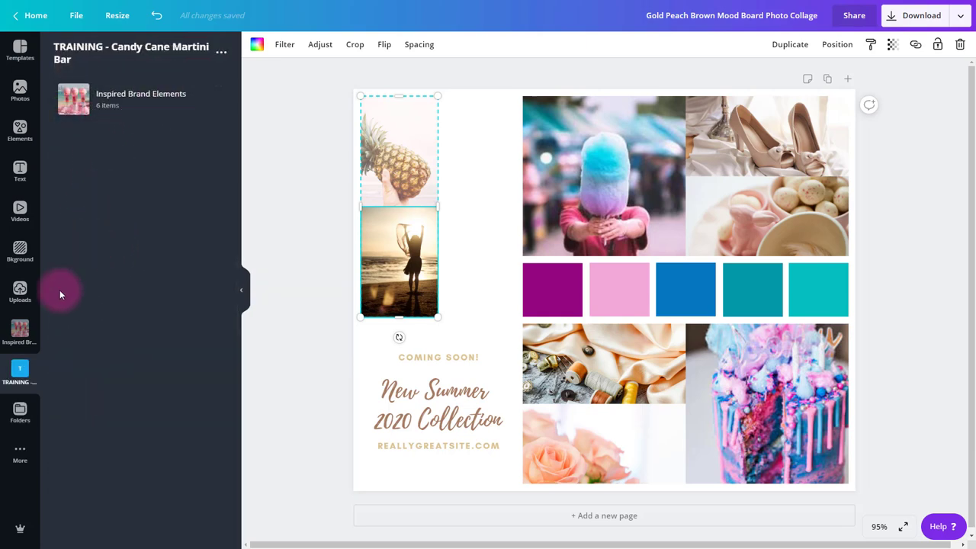
pyautogui.click(21, 341)
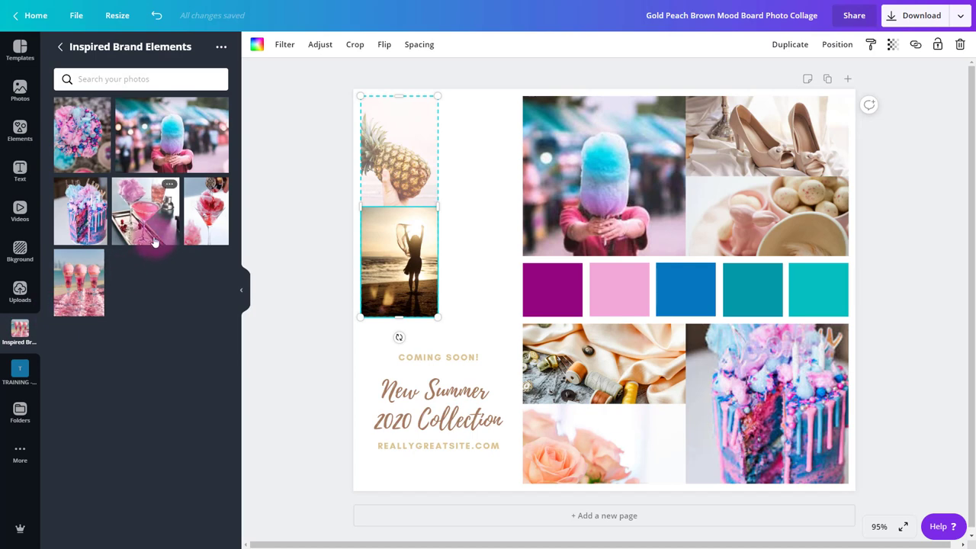
pyautogui.moveTo(152, 240); pyautogui.dragTo(433, 333)
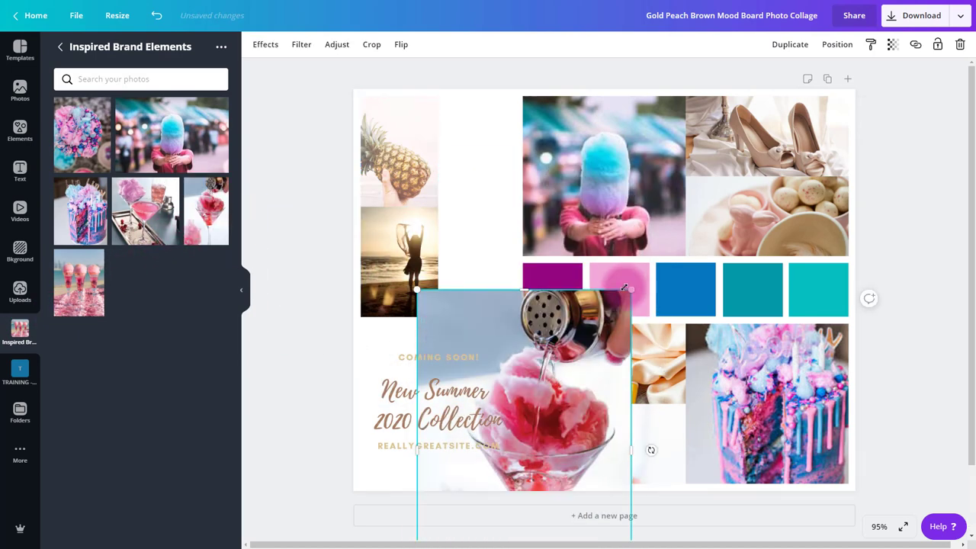
# Shrink the martini photo and delete the beach and pineapple photo column.
pyautogui.moveTo(630, 292); pyautogui.dragTo(581, 361)
pyautogui.click(401, 248)
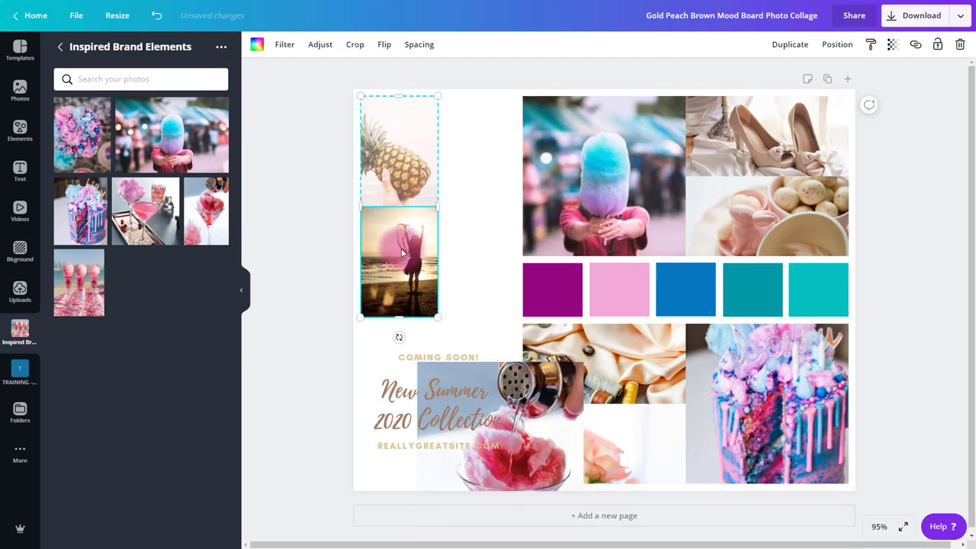
pyautogui.press('Delete')
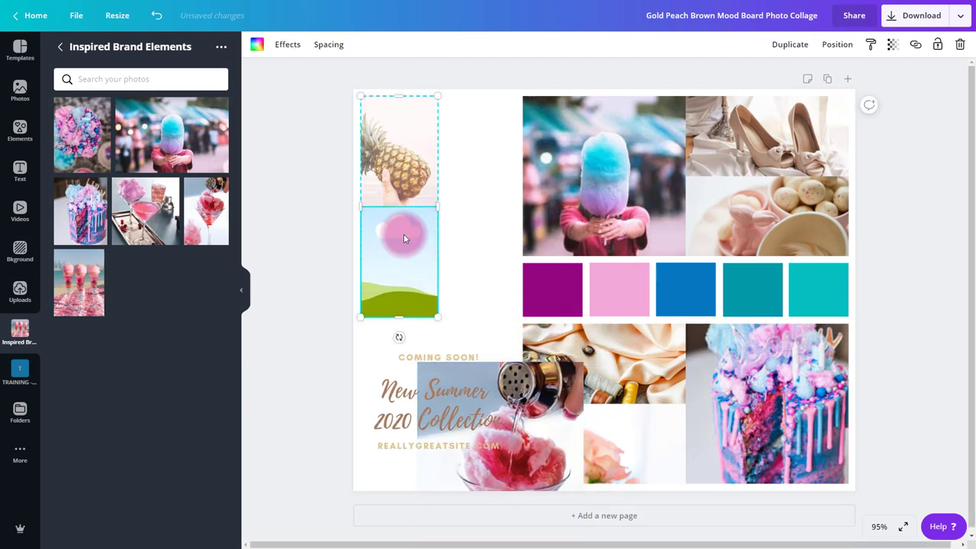
pyautogui.press('Delete')
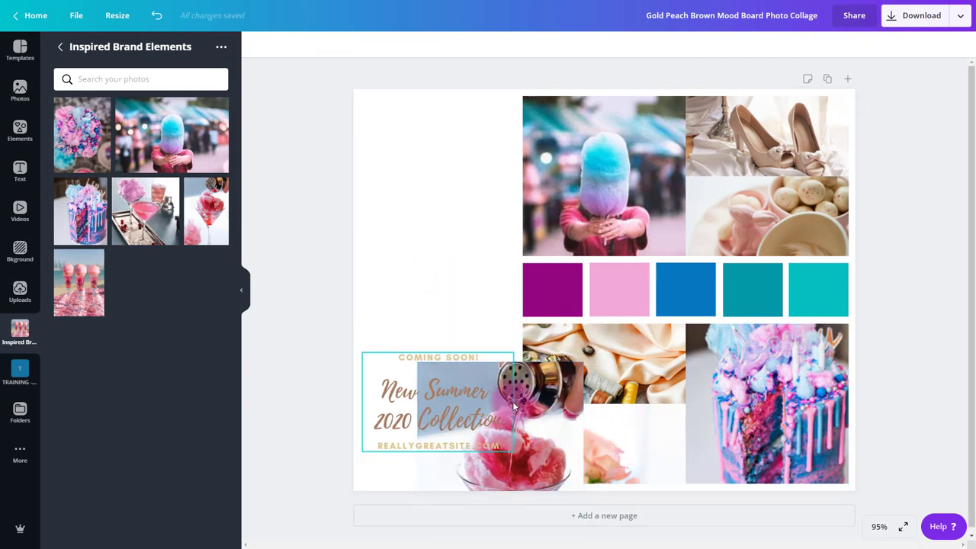
# Move the martini photo to the top-left and size it to fill the column.
pyautogui.moveTo(514, 406); pyautogui.dragTo(487, 157)
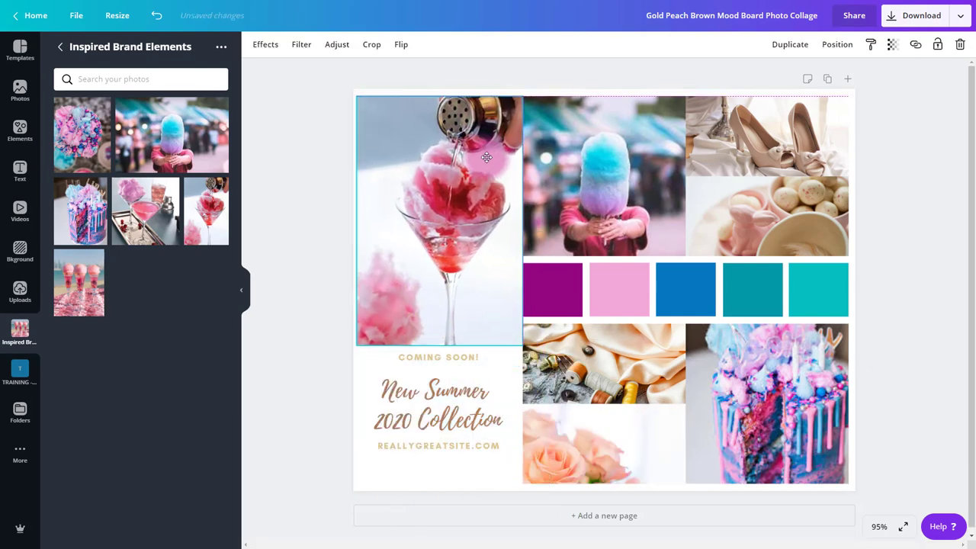
pyautogui.moveTo(522, 346); pyautogui.dragTo(494, 299)
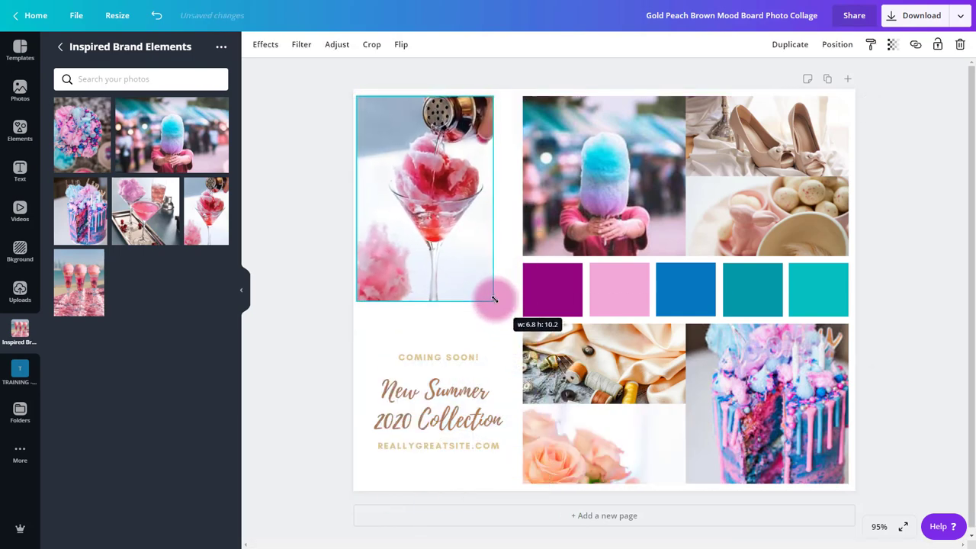
pyautogui.moveTo(429, 230); pyautogui.dragTo(442, 230)
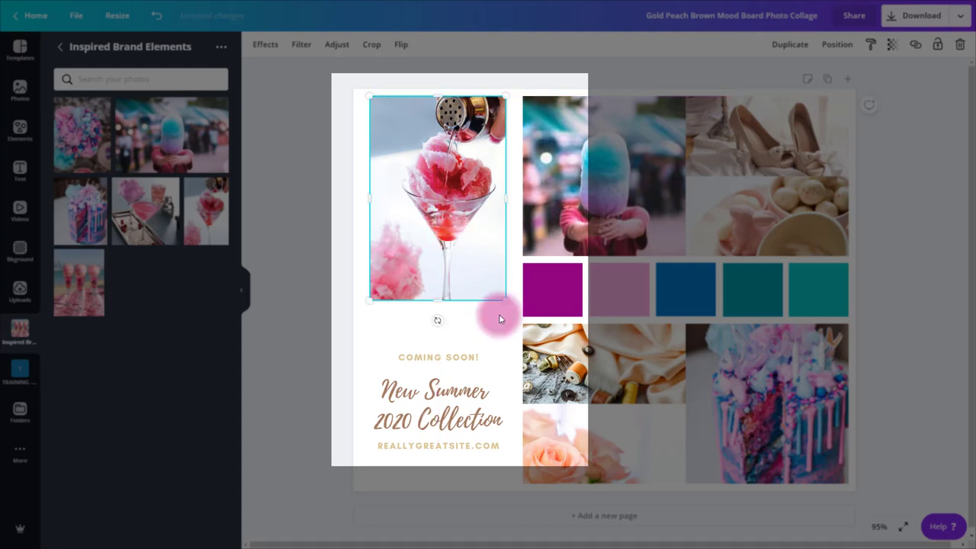
pyautogui.moveTo(504, 301); pyautogui.dragTo(514, 311)
pyautogui.moveTo(437, 242); pyautogui.dragTo(456, 233)
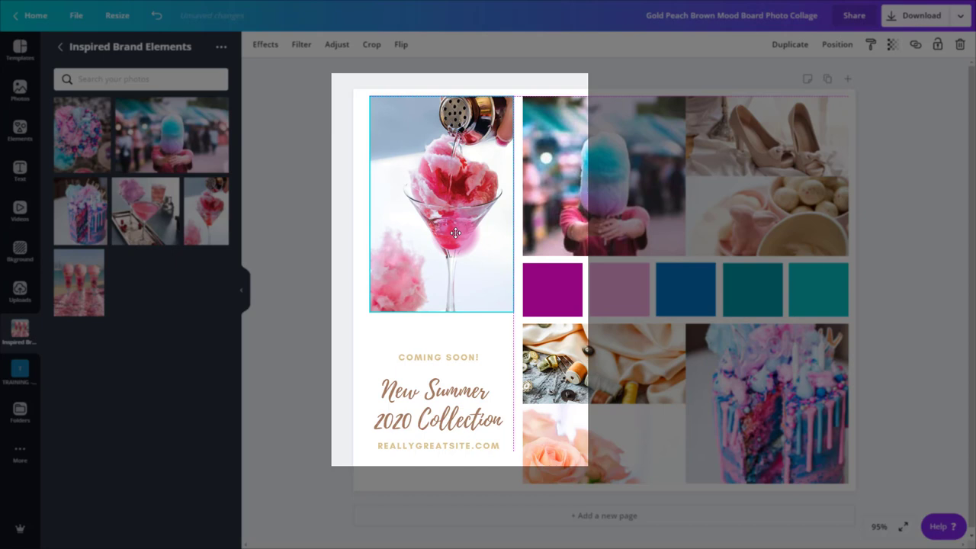
pyautogui.moveTo(455, 233); pyautogui.dragTo(455, 232)
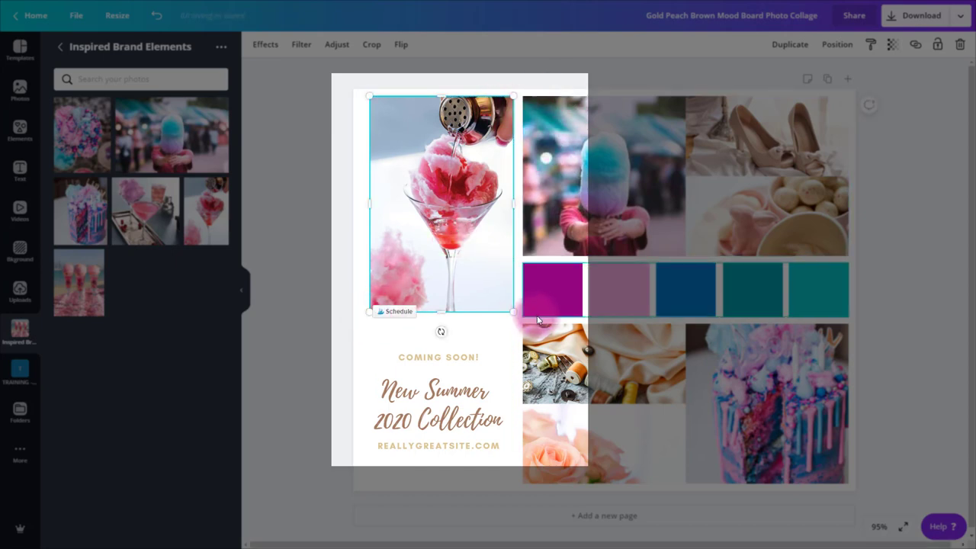
pyautogui.moveTo(369, 313); pyautogui.dragTo(364, 319)
pyautogui.moveTo(412, 264); pyautogui.dragTo(414, 266)
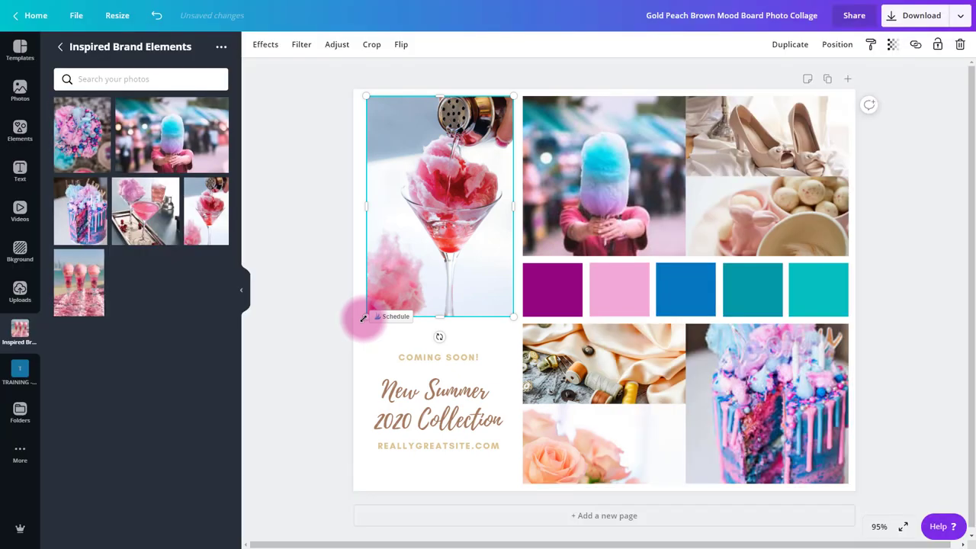
pyautogui.click(913, 225)
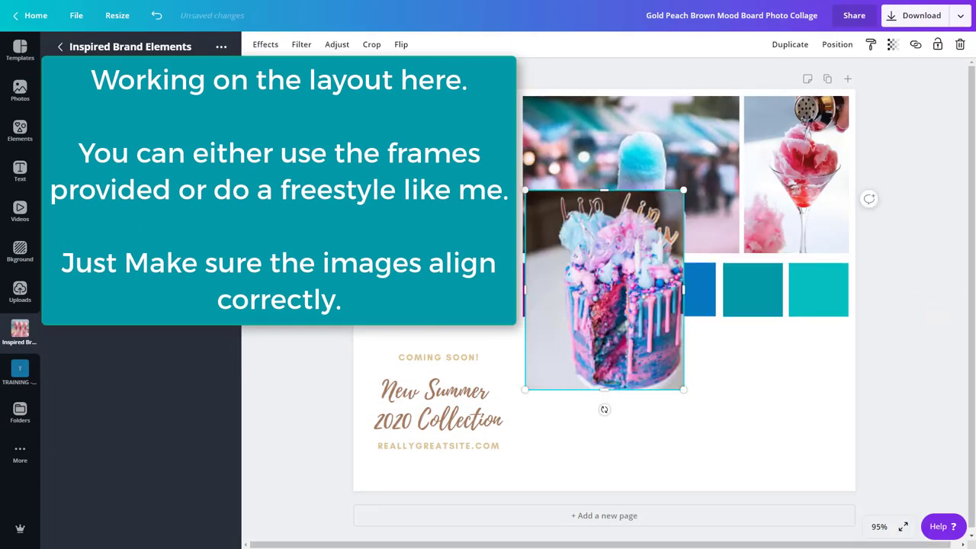
# Move the cake photo to the bottom-right corner and resize it to fit.
pyautogui.moveTo(604, 290); pyautogui.dragTo(793, 403)
pyautogui.moveTo(737, 475); pyautogui.dragTo(733, 479)
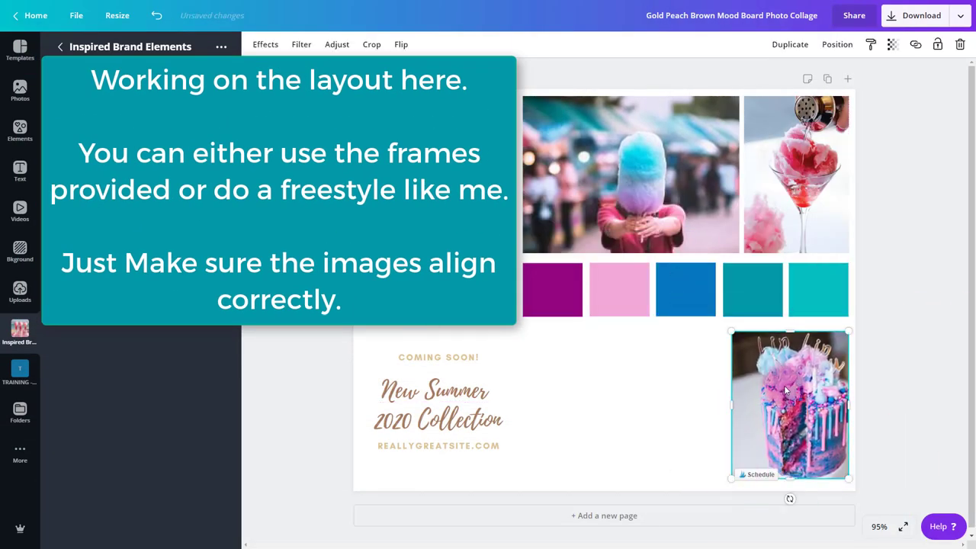
pyautogui.moveTo(732, 331)
pyautogui.mouseDown()
pyautogui.moveTo(747, 333)
pyautogui.moveTo(715, 320)
pyautogui.moveTo(724, 323)
pyautogui.mouseUp()
pyautogui.click(905, 412)
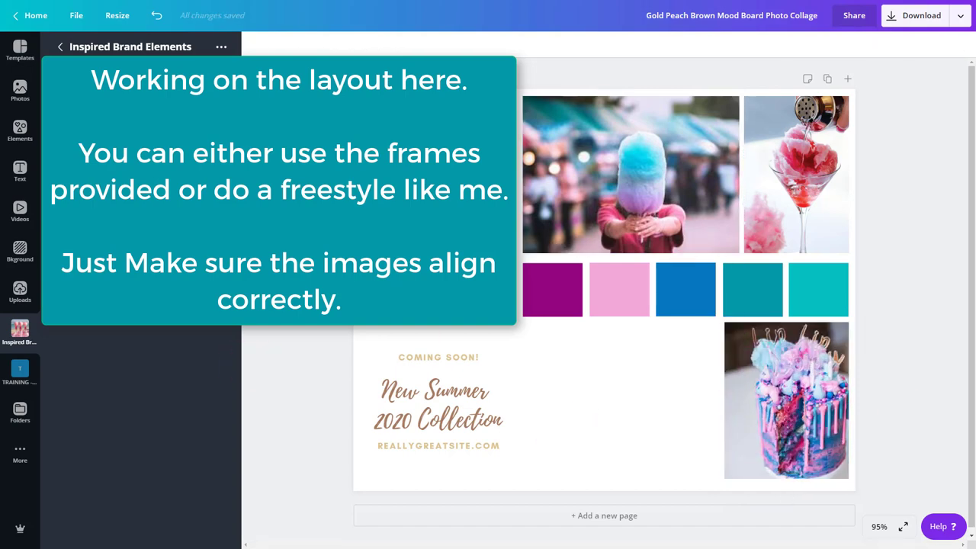
# Add the cocktail photo and fit it into the bottom-centre slot.
pyautogui.click(141, 183)
pyautogui.moveTo(752, 469); pyautogui.dragTo(675, 398)
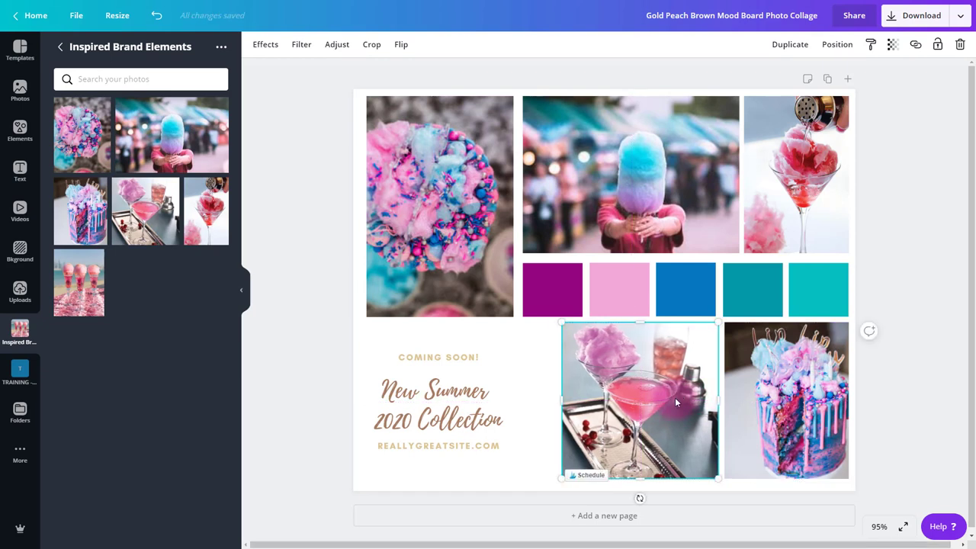
pyautogui.click(959, 303)
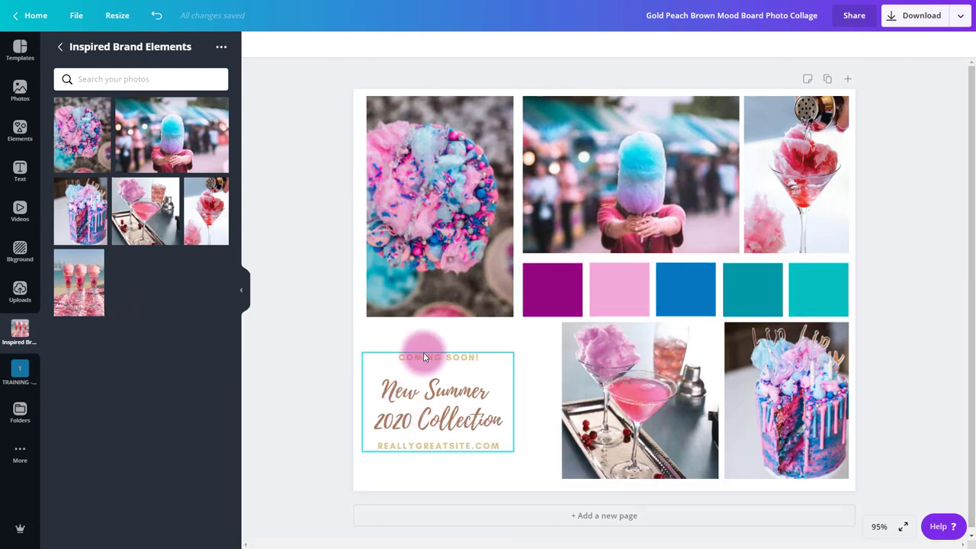
# Move the New Summer 2020 Collection text group up and resize it.
pyautogui.moveTo(430, 392)
pyautogui.mouseDown()
pyautogui.moveTo(434, 362)
pyautogui.moveTo(433, 379)
pyautogui.mouseUp()
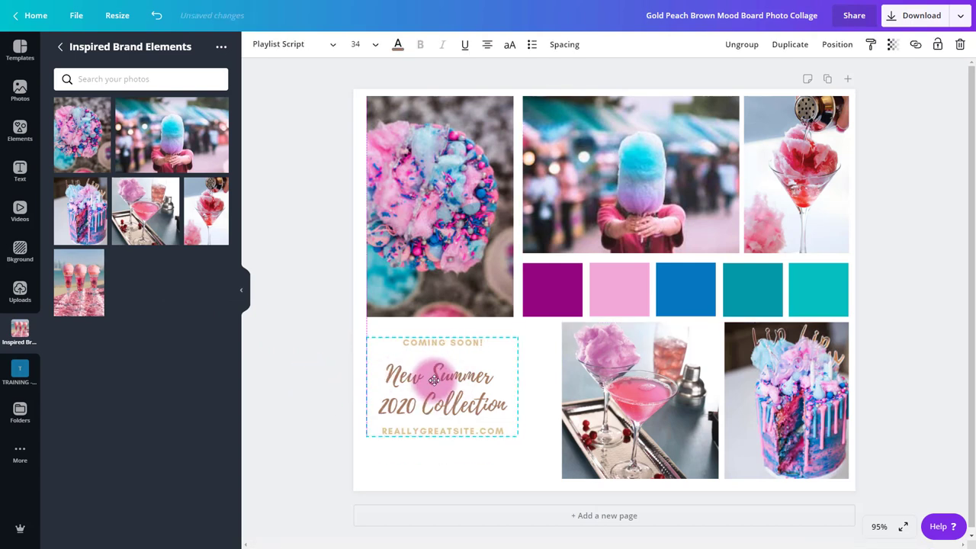
pyautogui.click(433, 380)
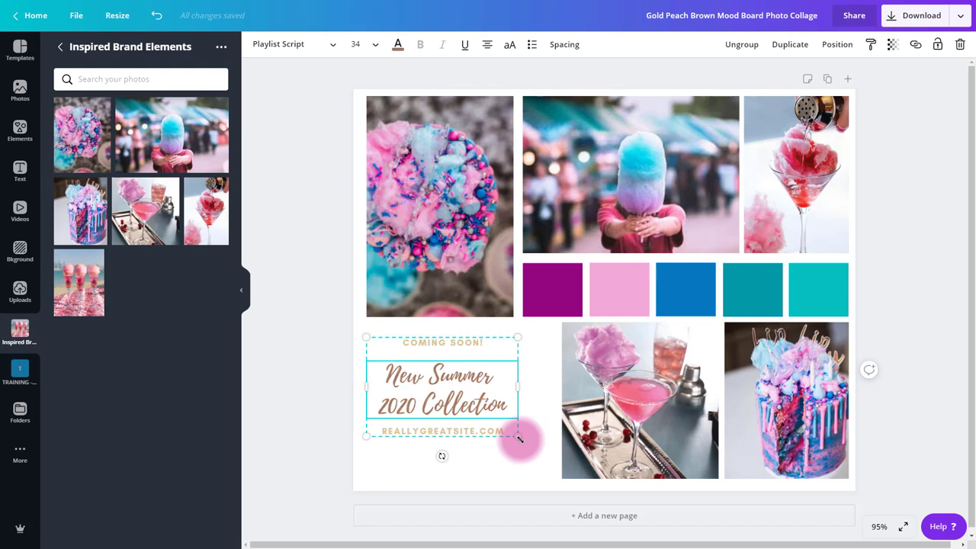
pyautogui.moveTo(519, 438)
pyautogui.mouseDown()
pyautogui.moveTo(559, 467)
pyautogui.moveTo(514, 446)
pyautogui.mouseUp()
pyautogui.click(435, 387)
pyautogui.click(441, 392)
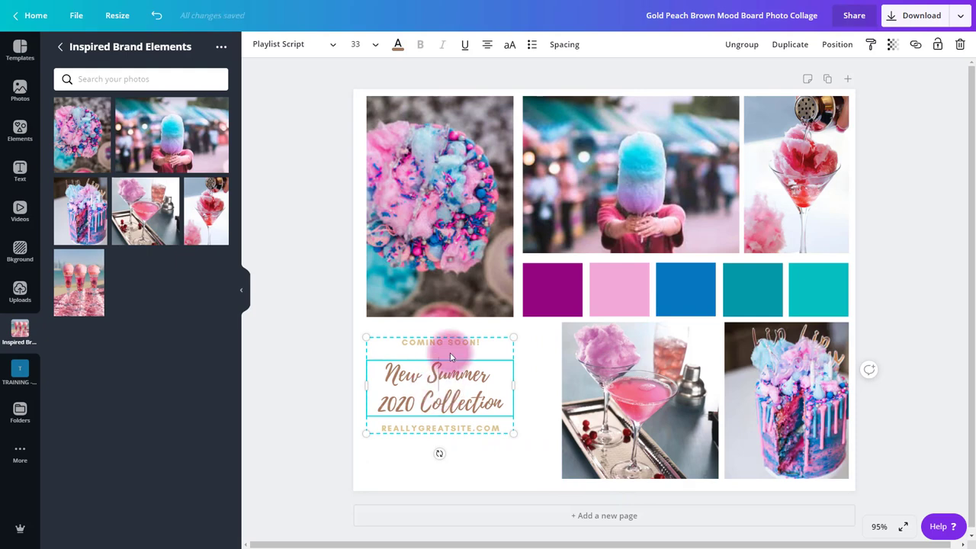
# Set the COMING SOON! heading in Playlist Script.
pyautogui.click(440, 343)
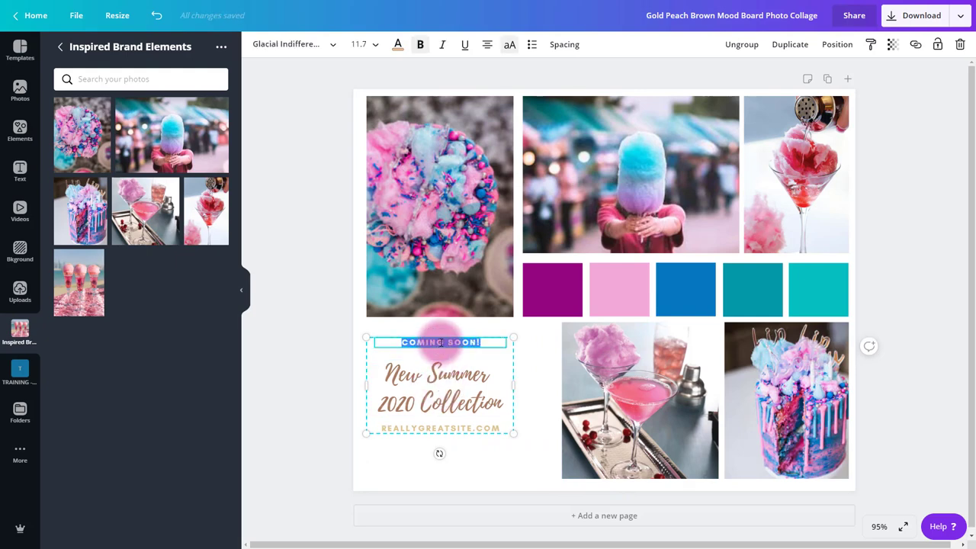
pyautogui.click(295, 47)
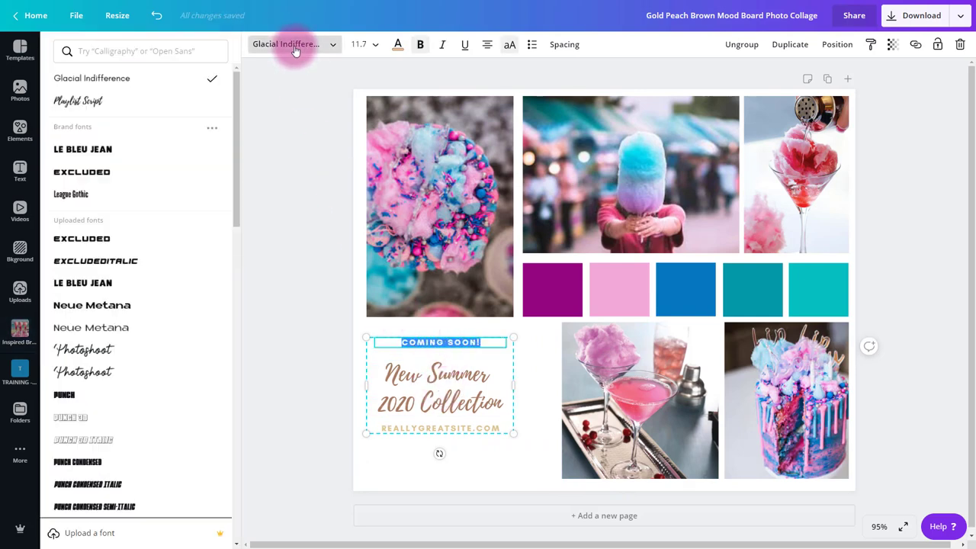
pyautogui.click(97, 107)
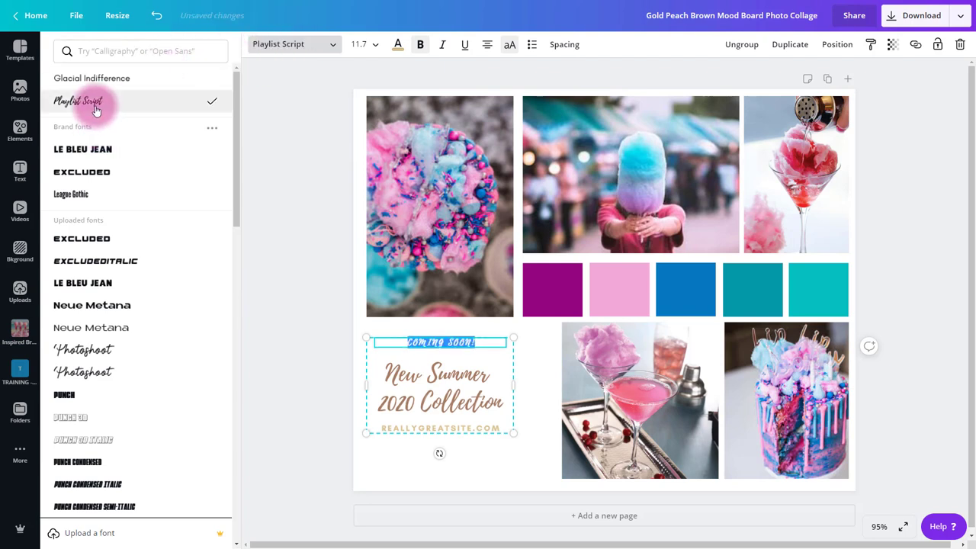
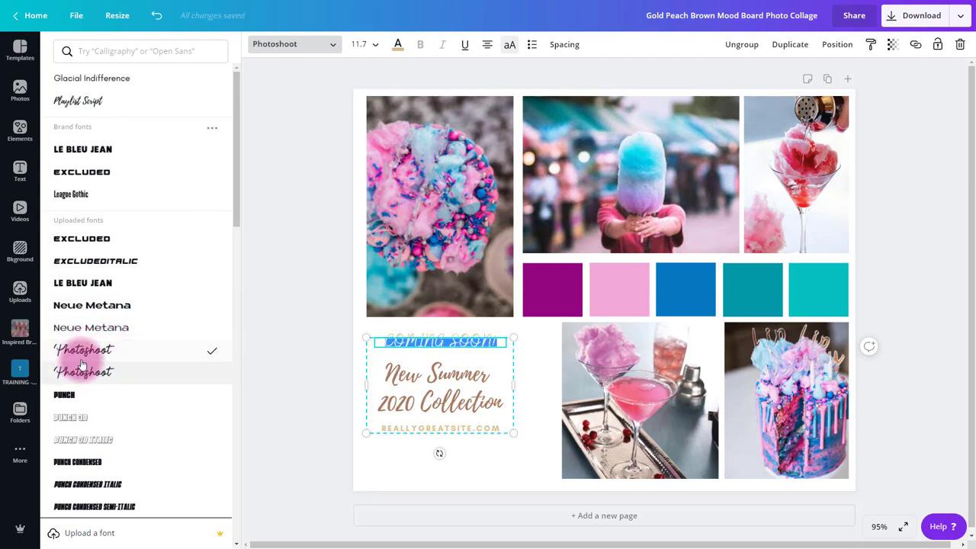
# Set COMING SOON in the Excluded font and replace the headline text with 'Martini'.
pyautogui.click(82, 238)
pyautogui.click(430, 385)
pyautogui.click(429, 386)
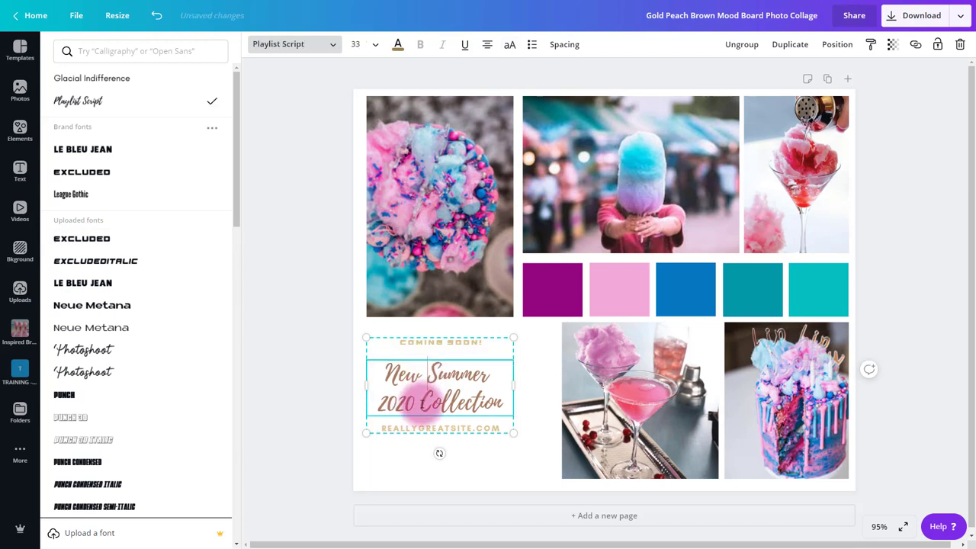
pyautogui.hotkey('ctrl', 'a')
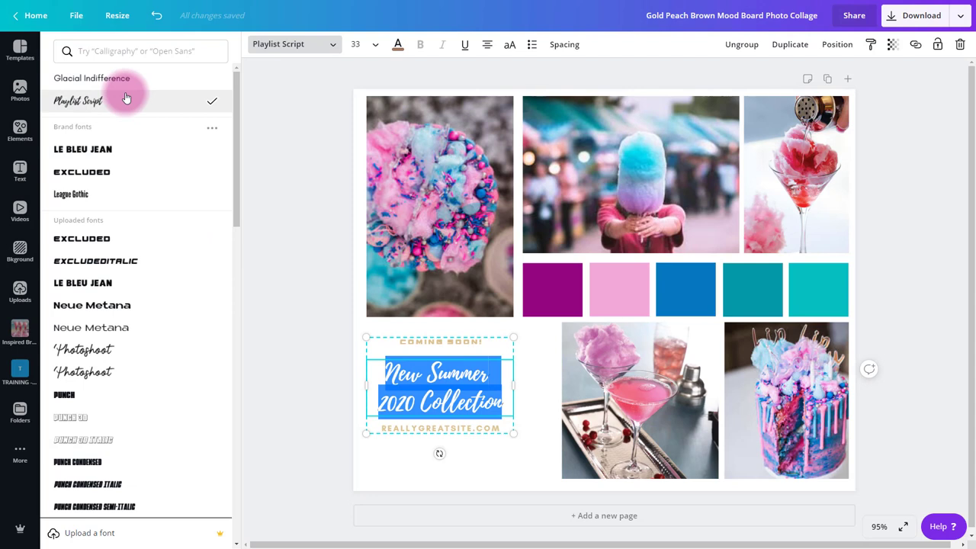
pyautogui.write('Marti')
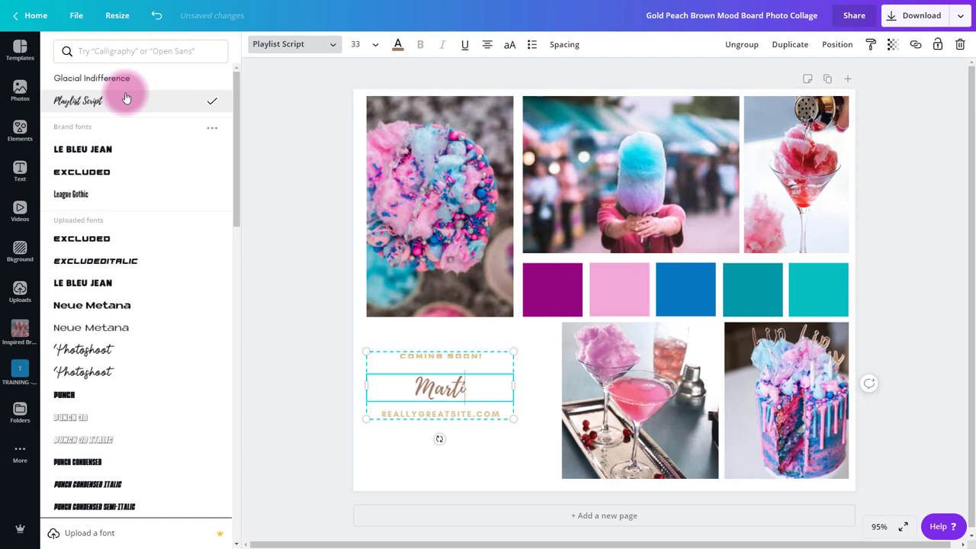
pyautogui.write('ni')
# Try other headline wording such as 'Candy Cane', then settle back on 'Martini'.
pyautogui.hotkey('ctrl', 'a')
pyautogui.write('C')
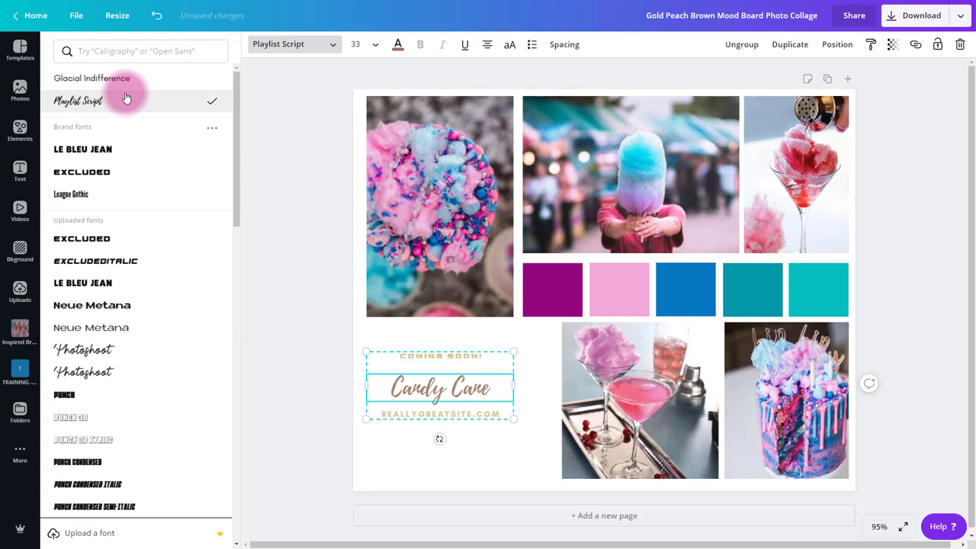
pyautogui.hotkey('ctrl', 'a')
pyautogui.write('M')
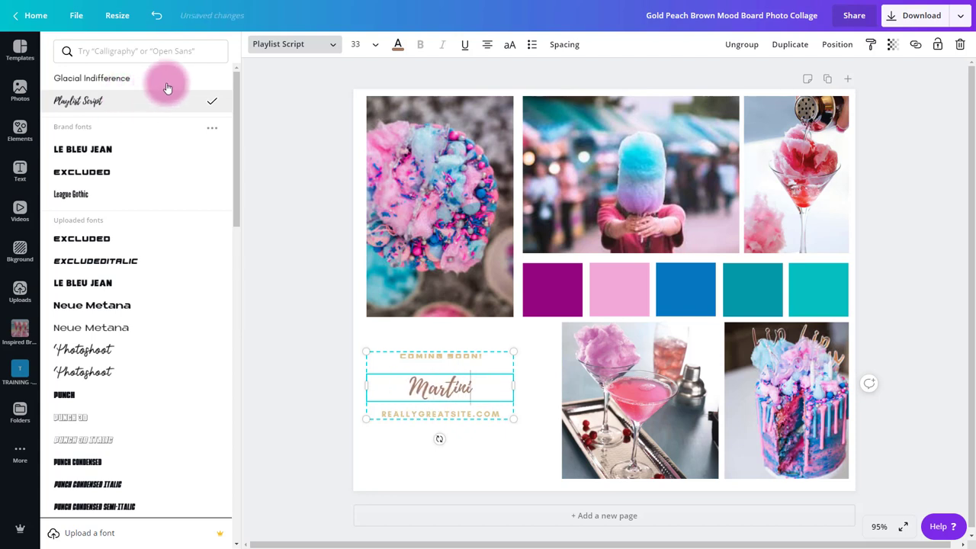
pyautogui.hotkey('ctrl', 'a')
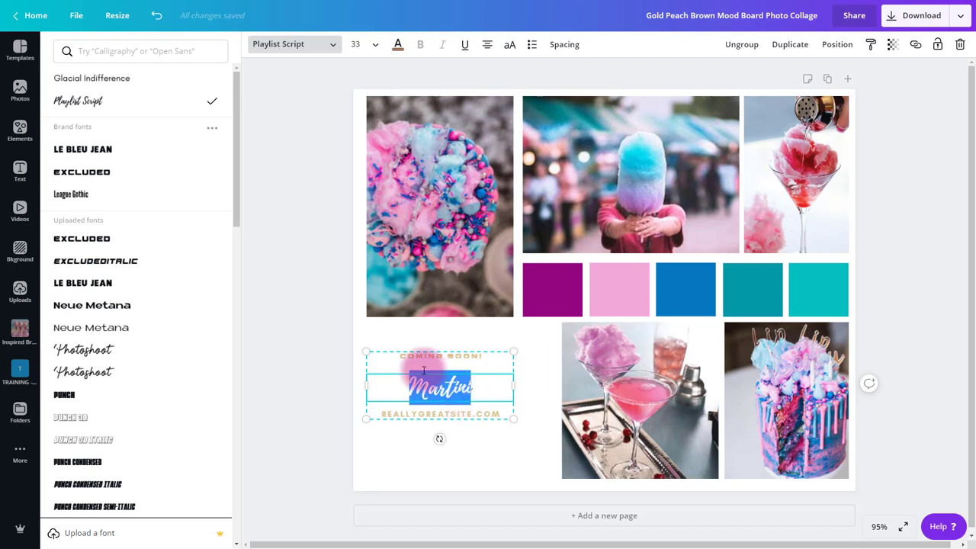
# Apply the Photoshoot font to the headline and make it read 'Photoshoot'.
pyautogui.click(62, 348)
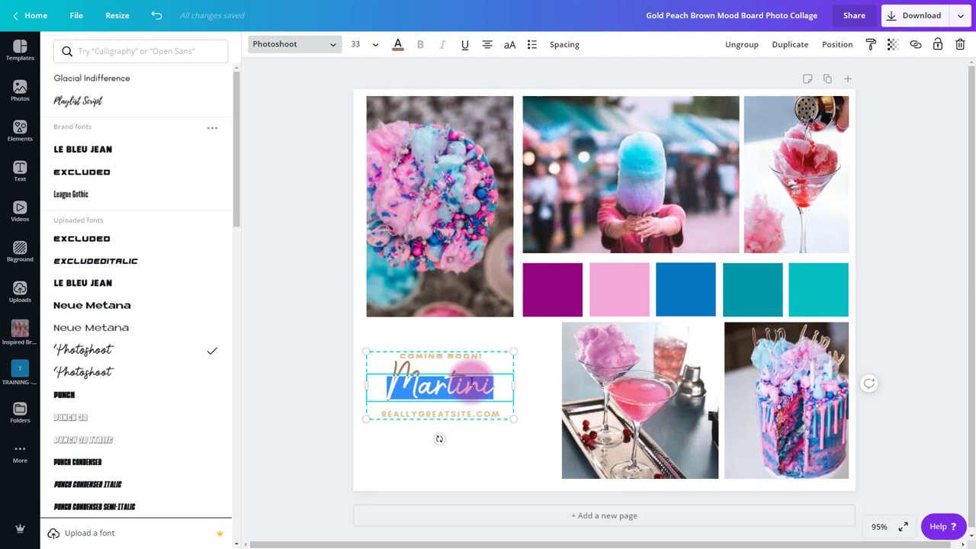
pyautogui.write('P')
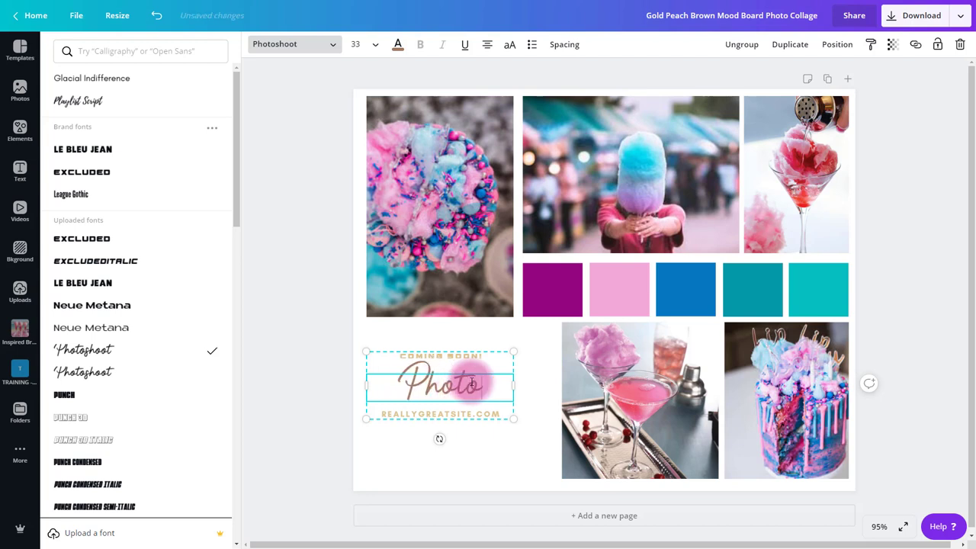
pyautogui.write('hotoshoot')
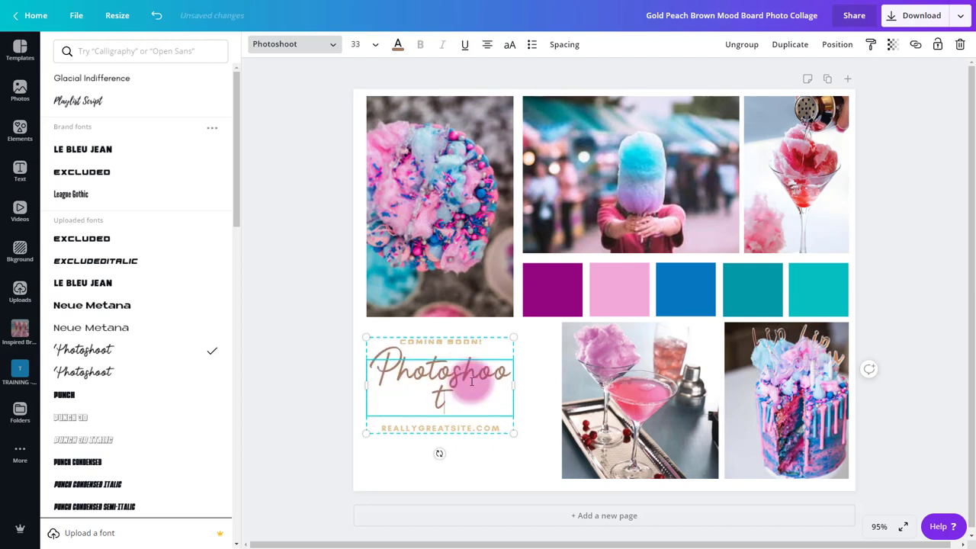
pyautogui.hotkey('ctrl', 'a')
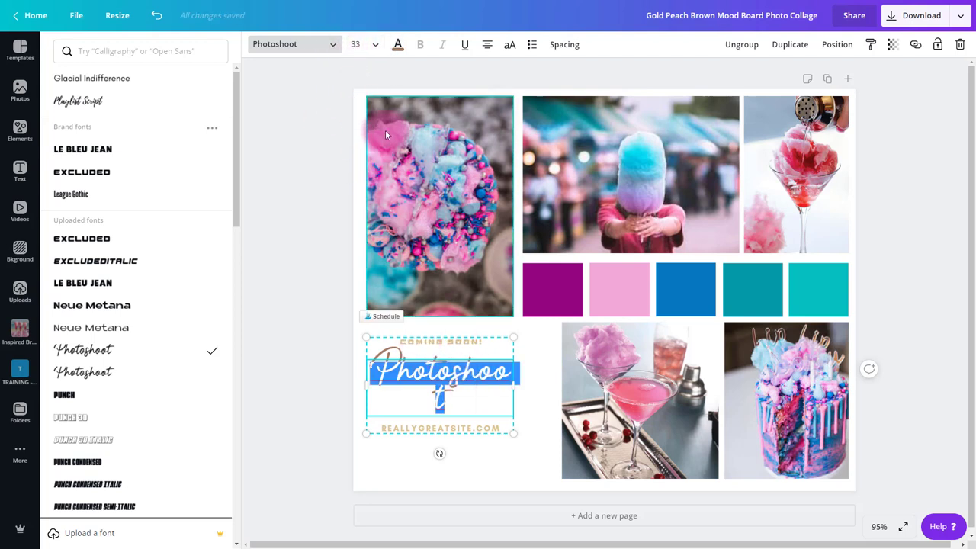
# Set the Photoshoot headline's font size to 30 so it fits on one line.
pyautogui.click(356, 43)
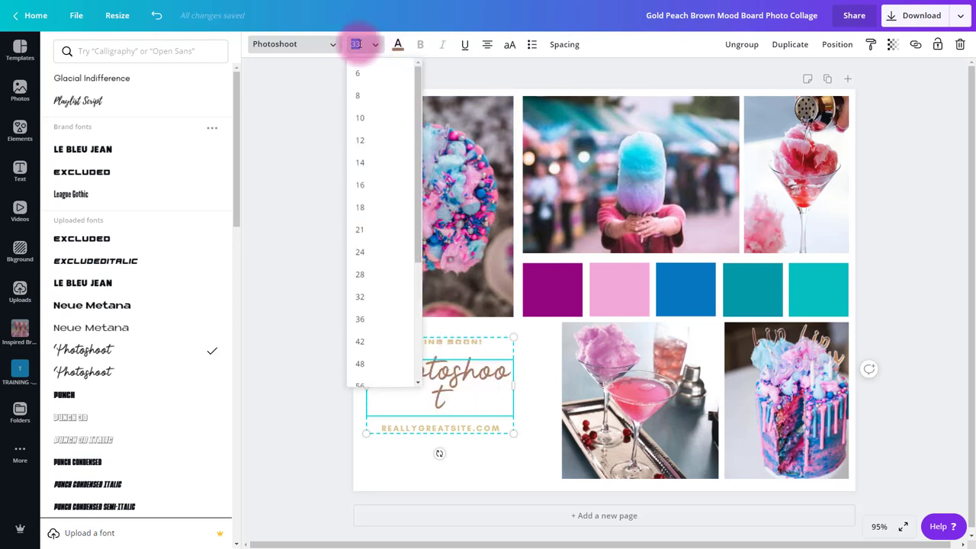
pyautogui.click(362, 274)
pyautogui.doubleClick(354, 43)
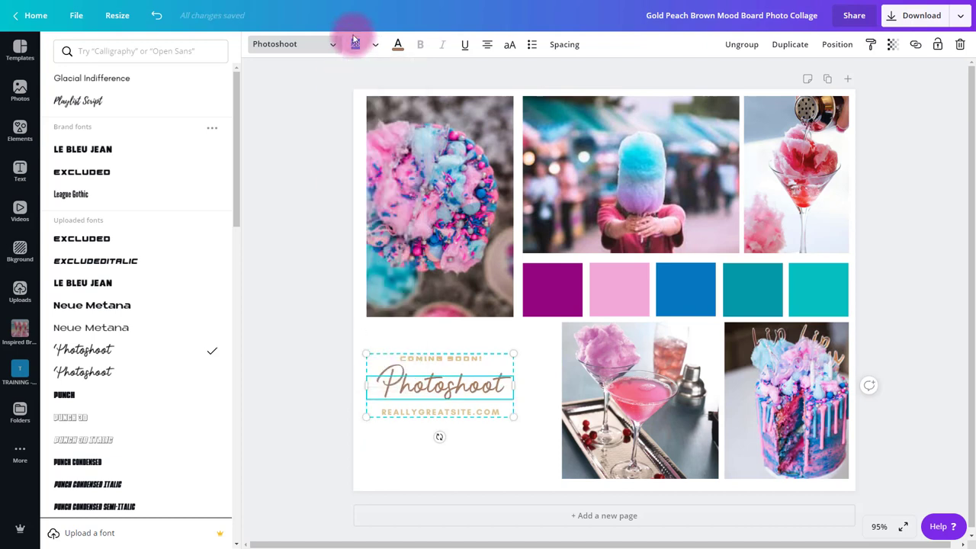
pyautogui.write('30')
pyautogui.press('Return')
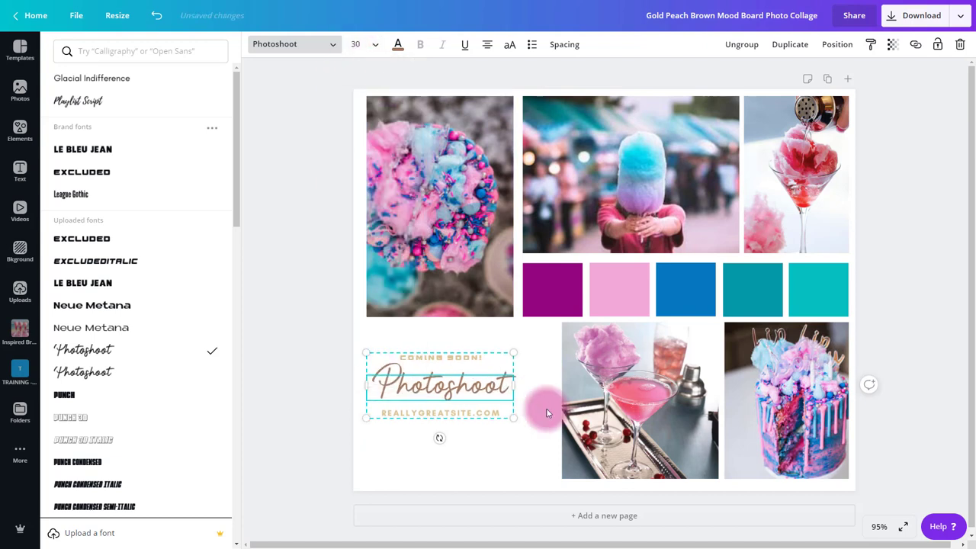
pyautogui.click(405, 370)
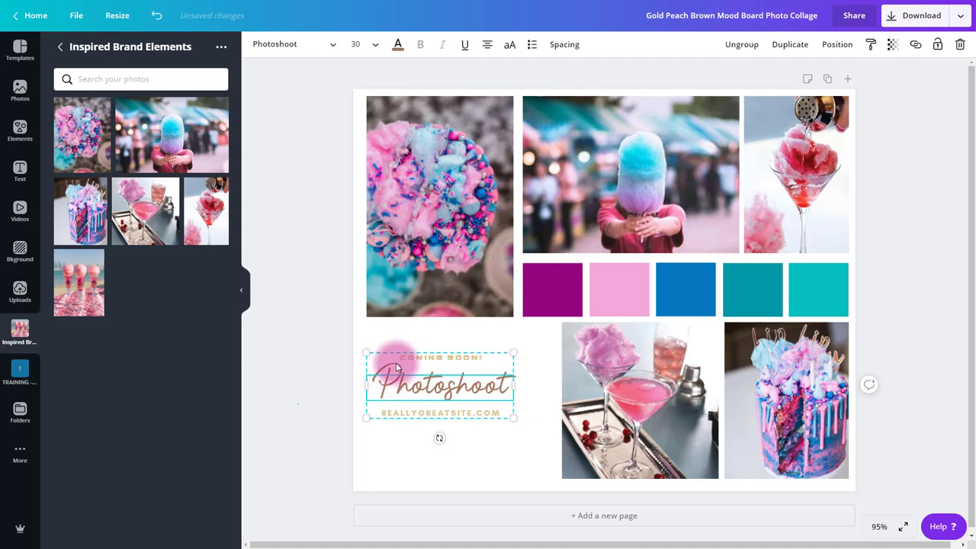
# Select the Photoshoot text group and browse the Text panel's font combinations.
pyautogui.press('Escape')
pyautogui.click(427, 395)
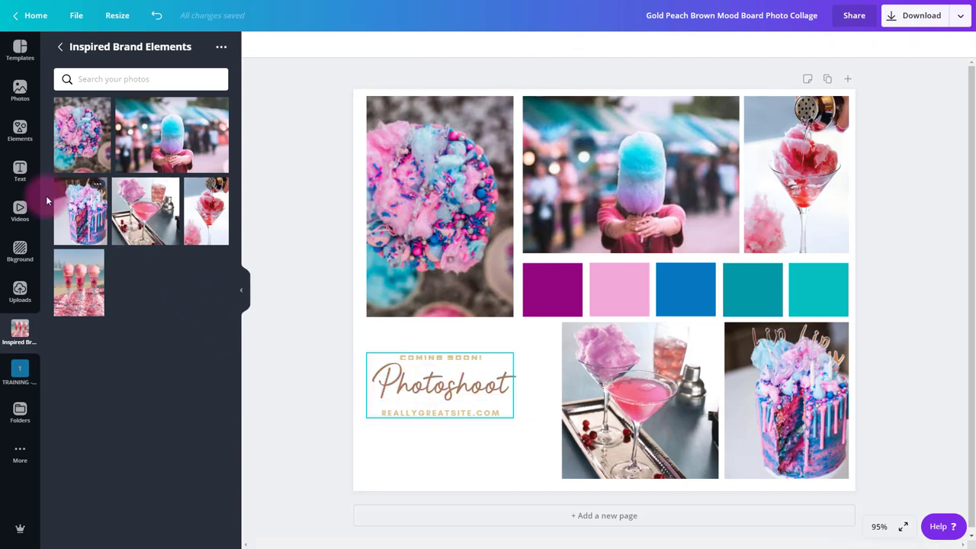
pyautogui.click(23, 174)
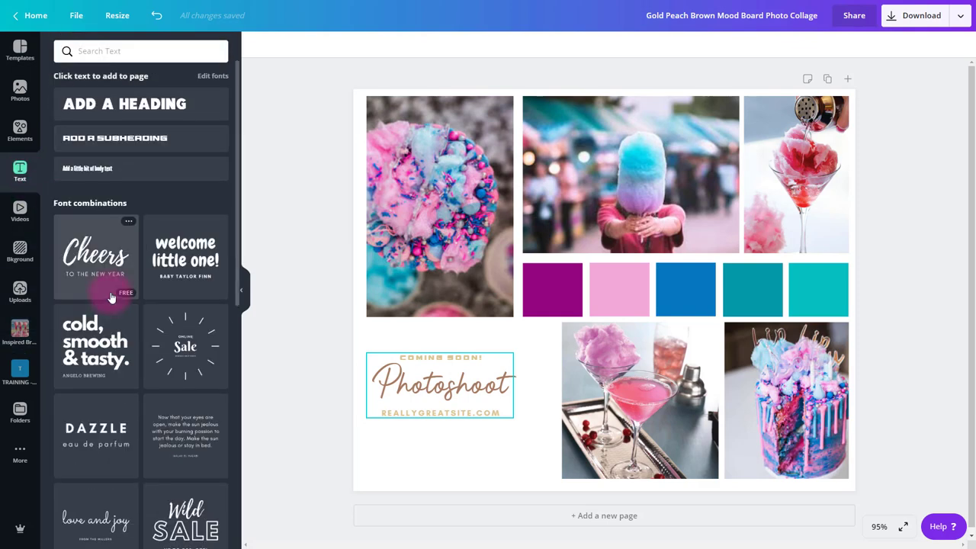
pyautogui.scroll(-5, 111, 298)
pyautogui.scroll(-10, 111, 298)
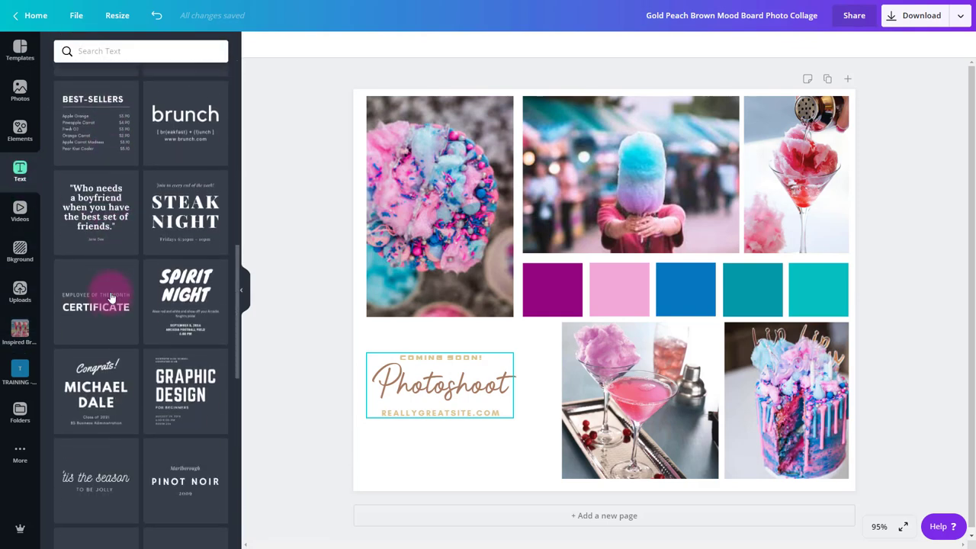
pyautogui.scroll(-8, 110, 297)
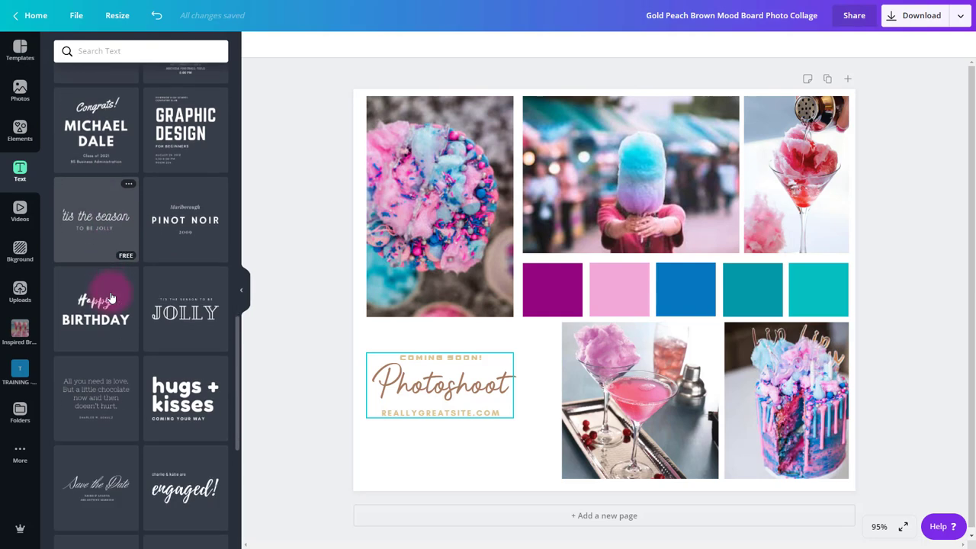
pyautogui.scroll(-20, 110, 297)
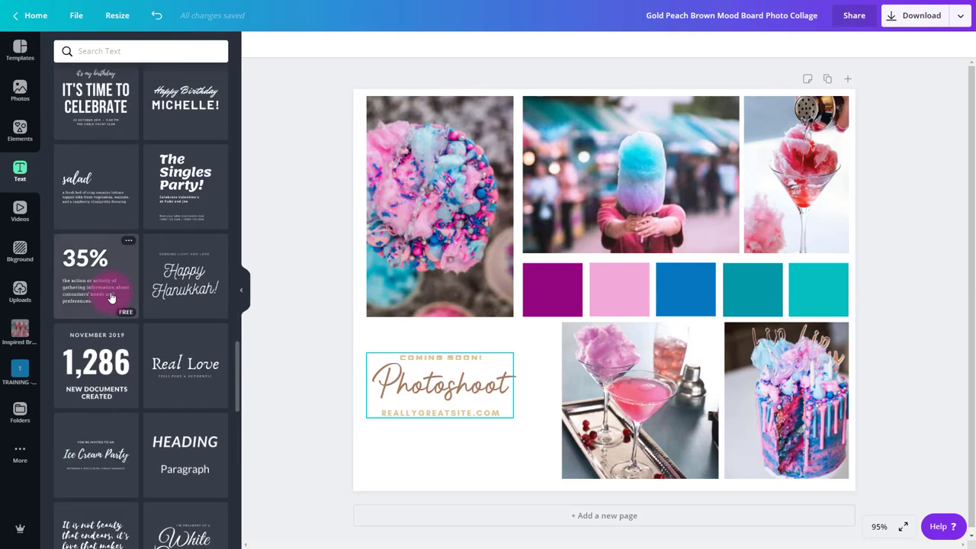
pyautogui.scroll(20, 111, 297)
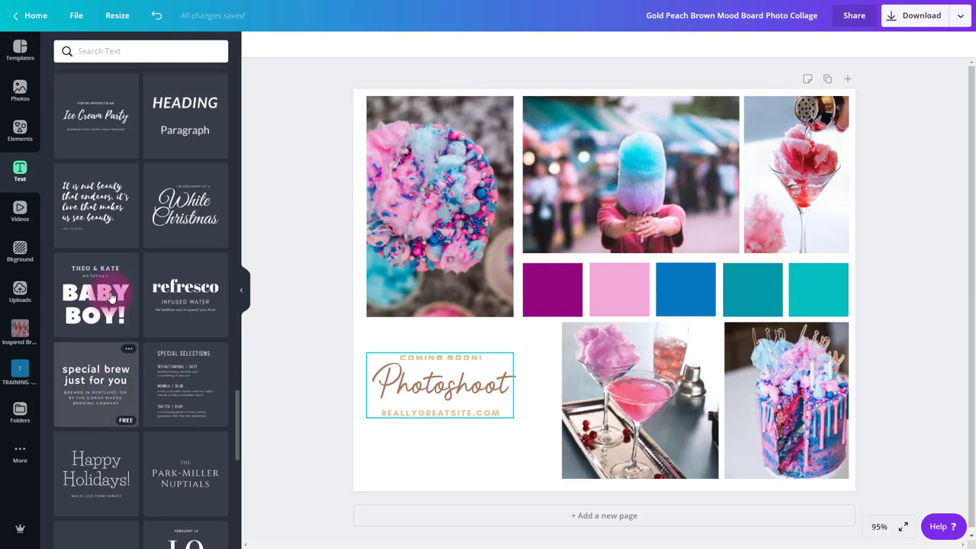
pyautogui.scroll(-20, 115, 296)
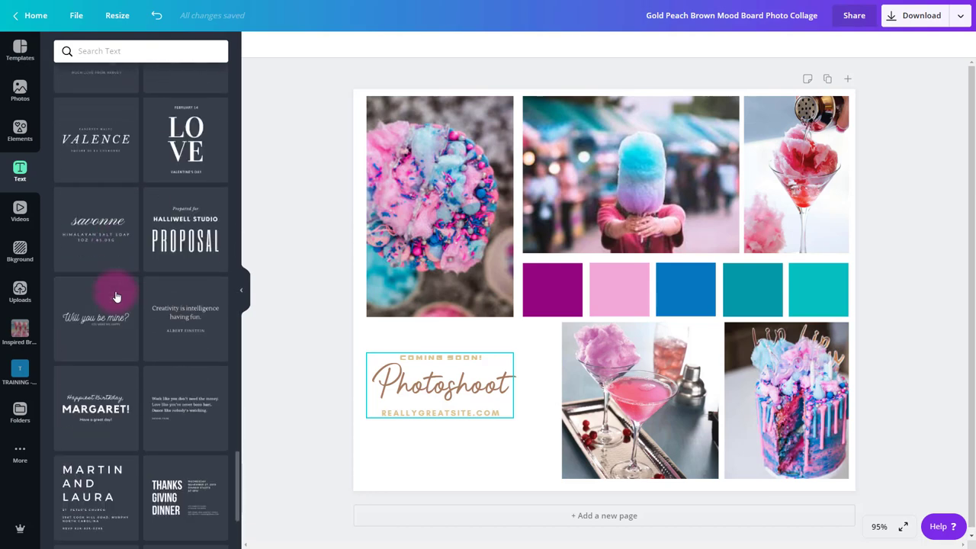
pyautogui.click(279, 374)
pyautogui.scroll(3, 186, 309)
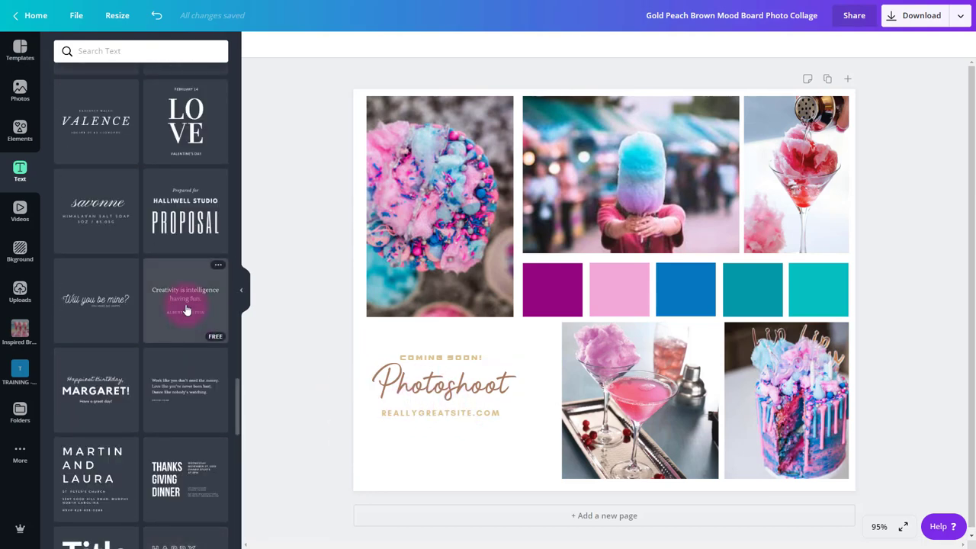
pyautogui.click(182, 234)
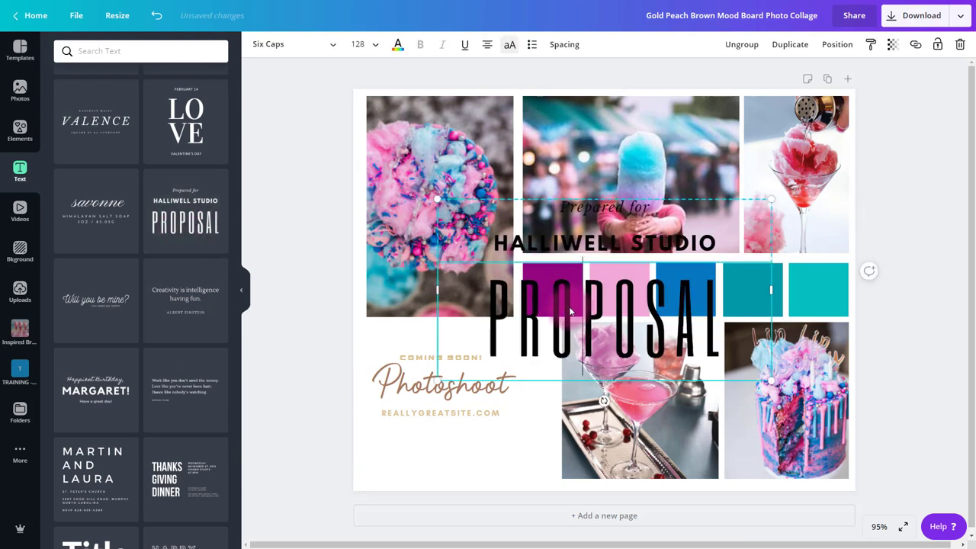
pyautogui.doubleClick(508, 302)
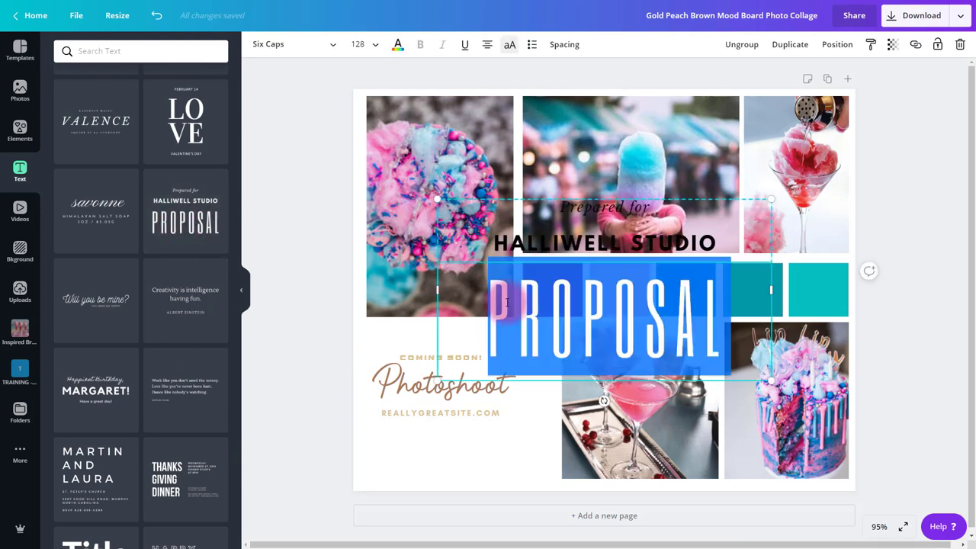
pyautogui.click(927, 191)
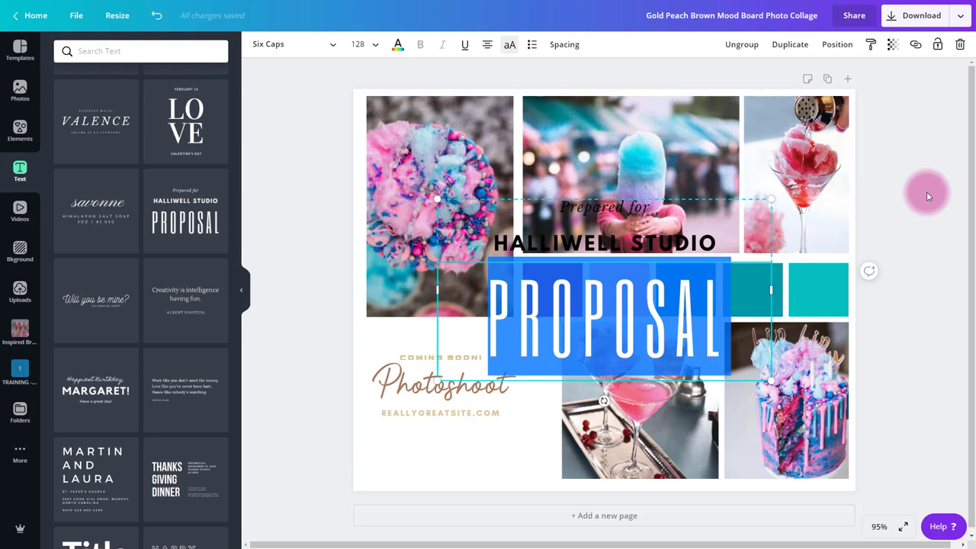
pyautogui.click(703, 290)
pyautogui.press('Delete')
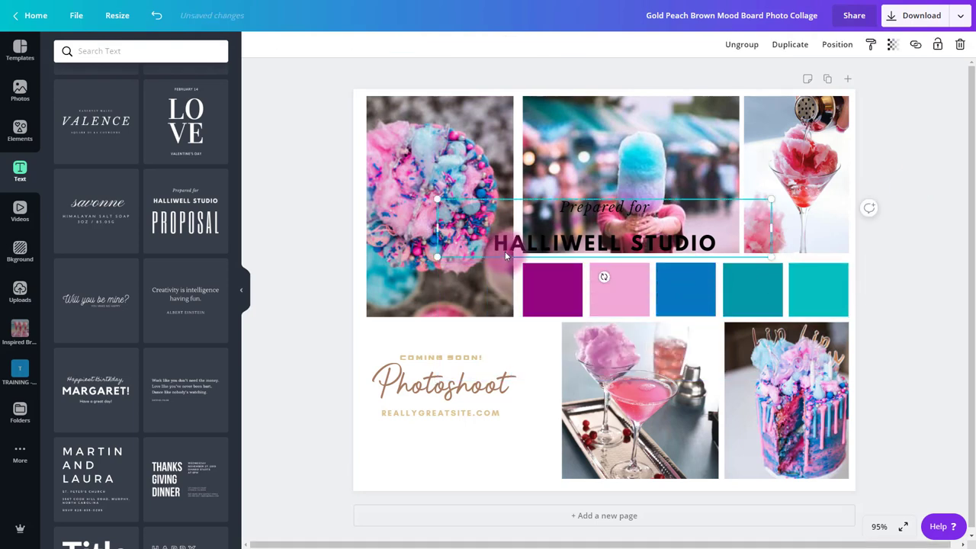
pyautogui.press('Delete')
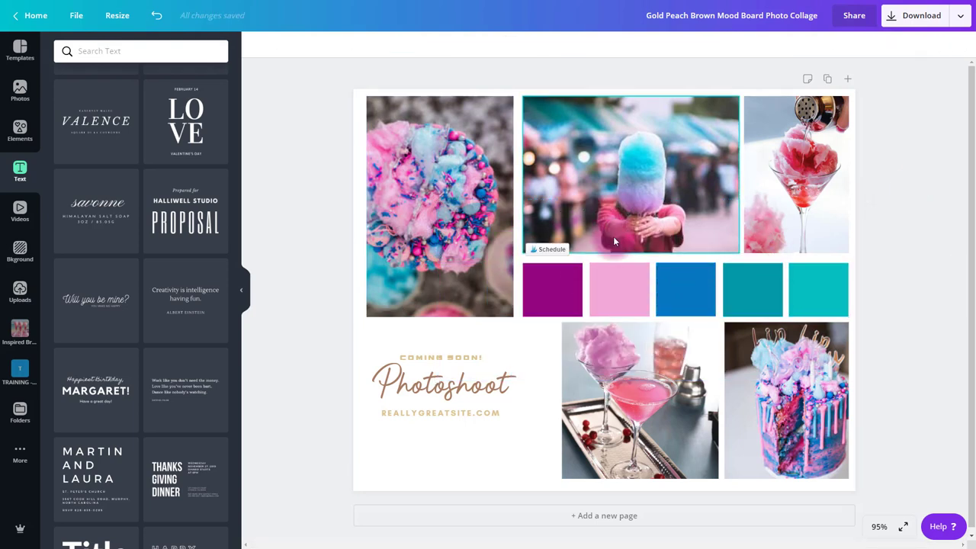
# Search the fonts for 'six' and apply Six Caps to the bottom text line.
pyautogui.click(447, 355)
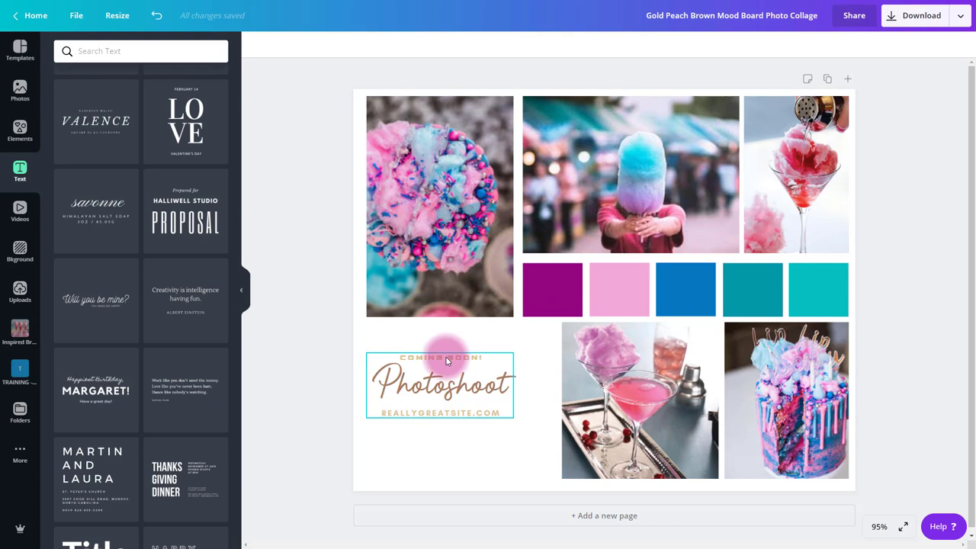
pyautogui.doubleClick(433, 412)
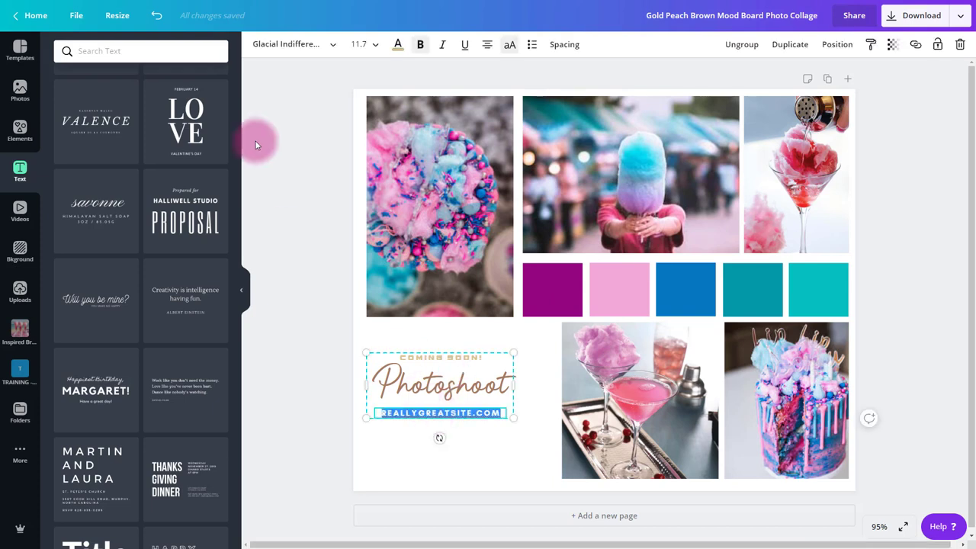
pyautogui.click(317, 44)
pyautogui.write('s')
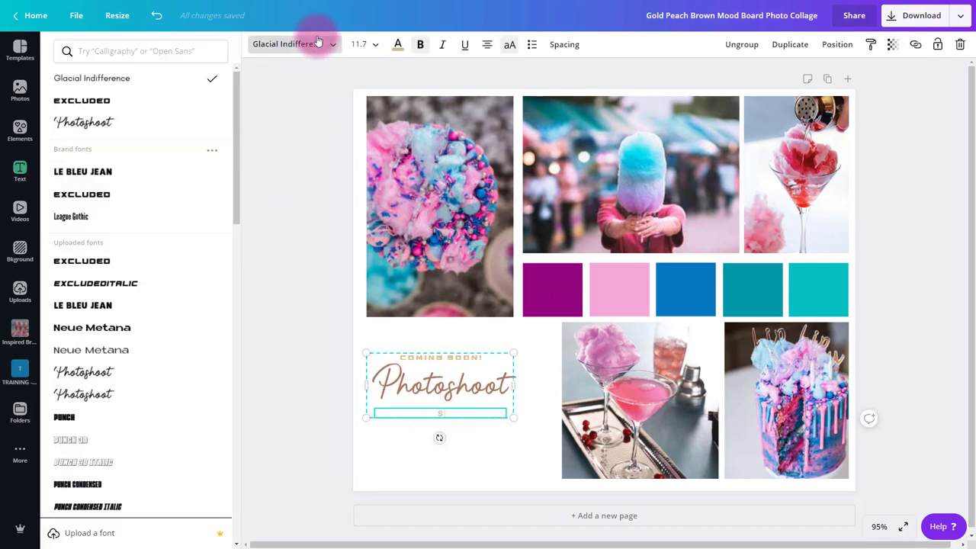
pyautogui.click(156, 48)
pyautogui.write('six cap')
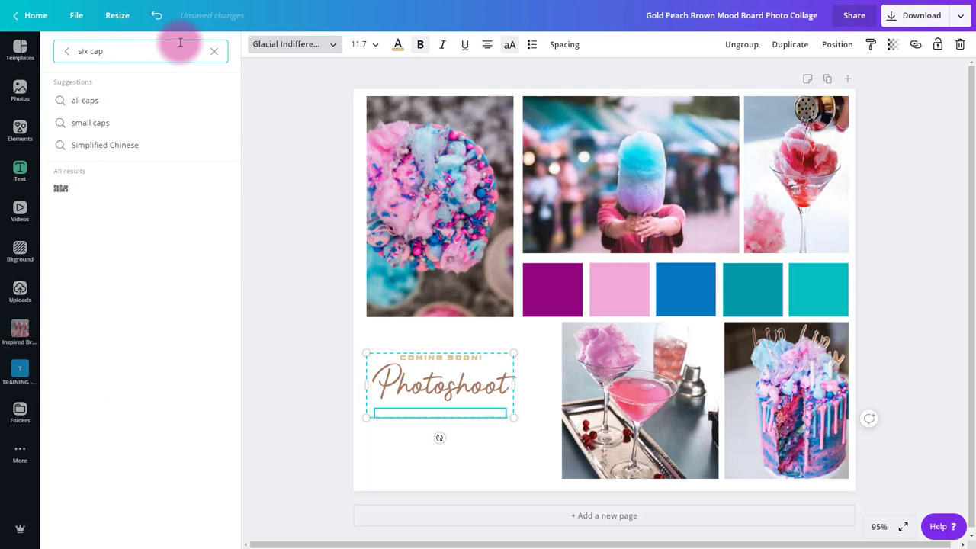
pyautogui.click(74, 197)
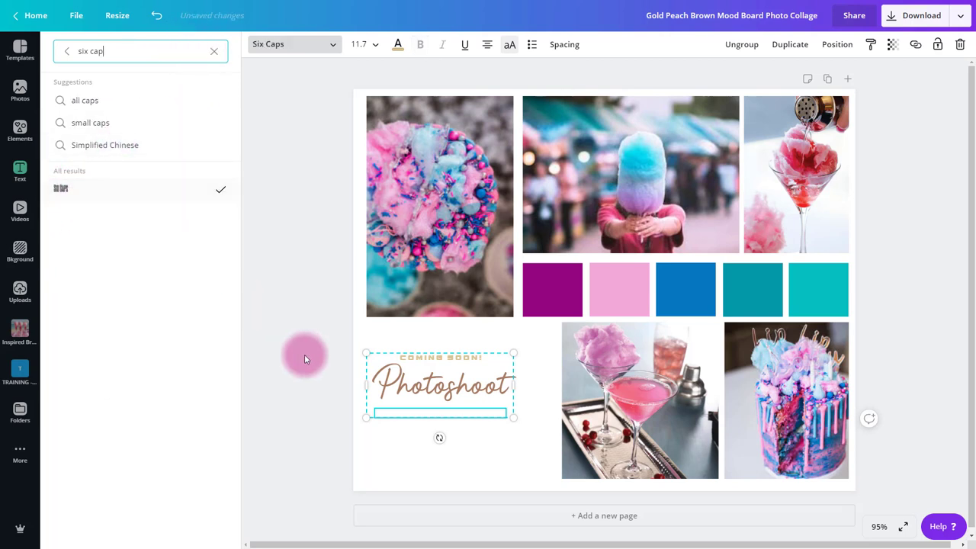
pyautogui.click(450, 412)
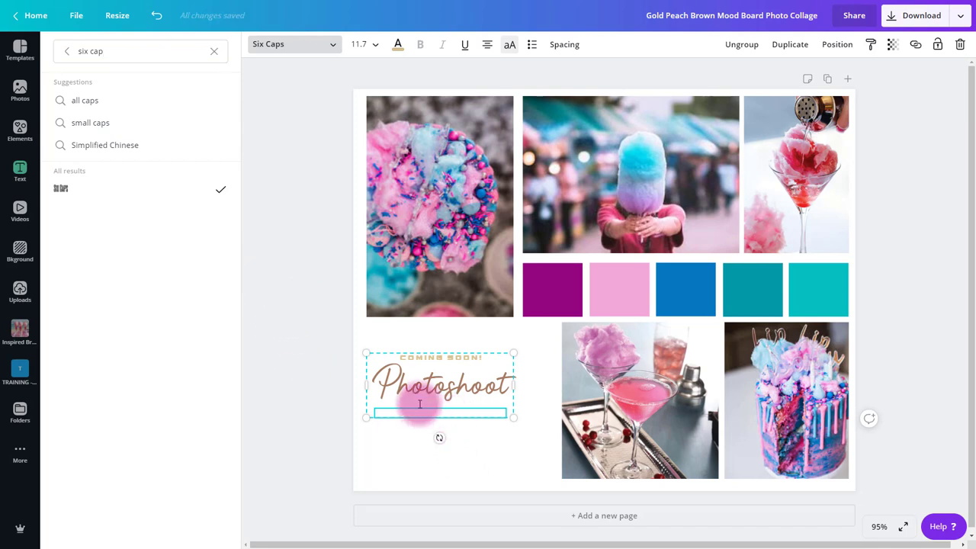
pyautogui.click(78, 188)
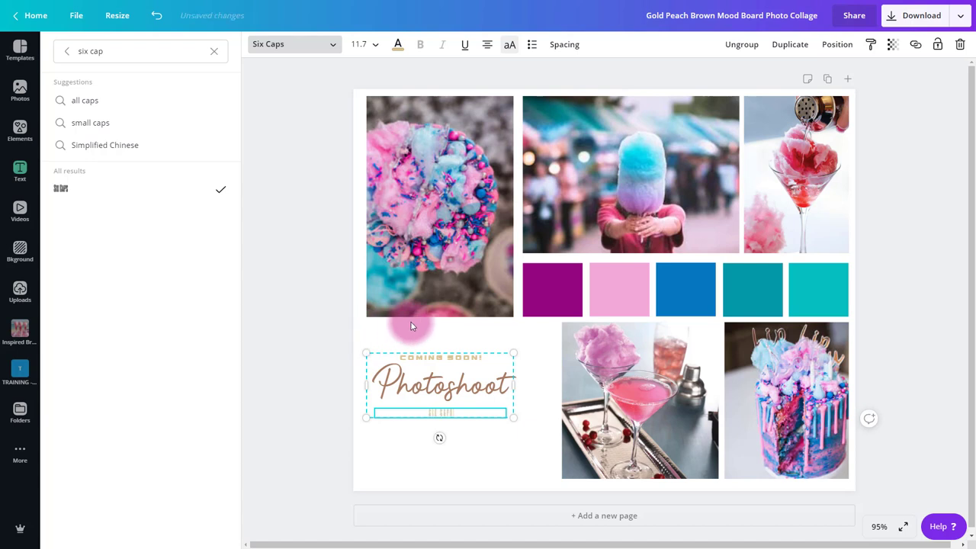
pyautogui.click(216, 189)
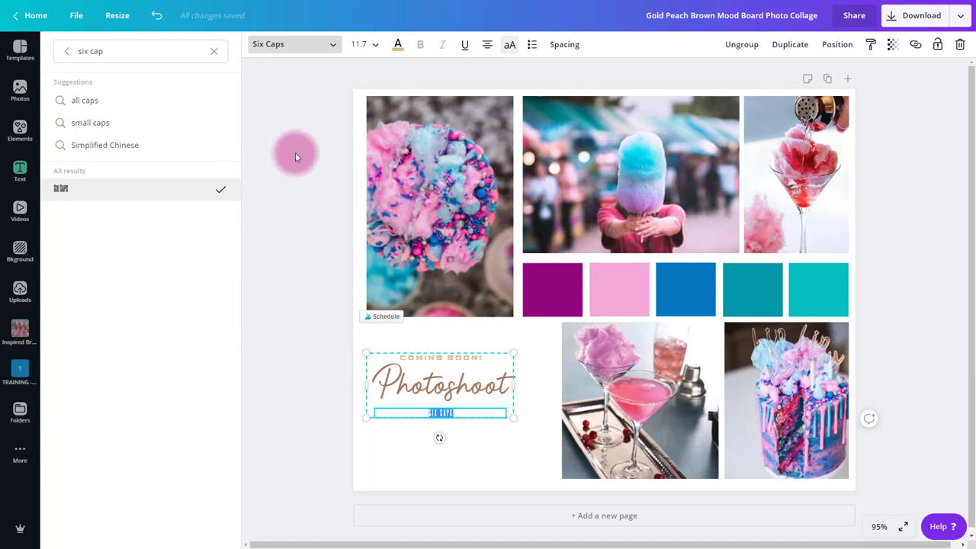
# Set the SIX CAPS line's font size to 28, then select the COMING SOON! line.
pyautogui.click(362, 43)
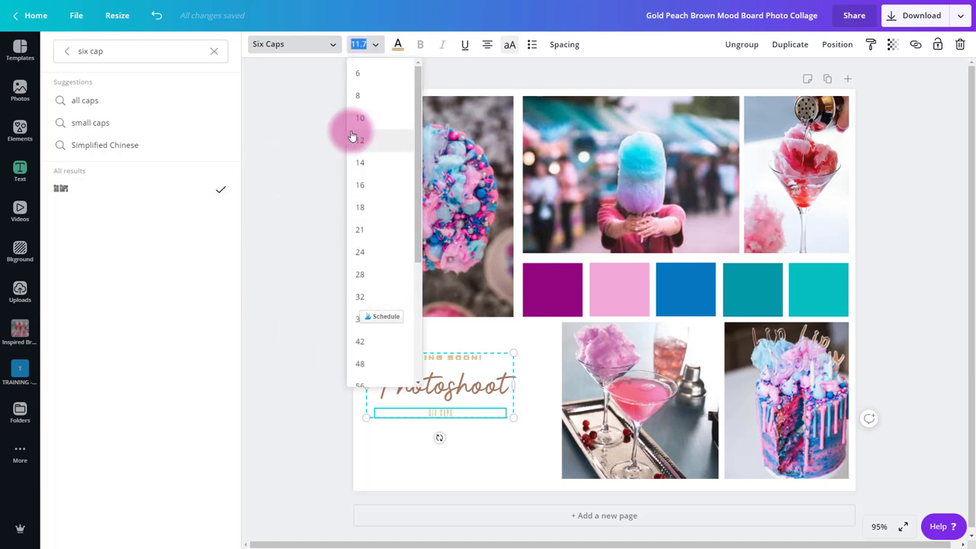
pyautogui.write('28')
pyautogui.press('Return')
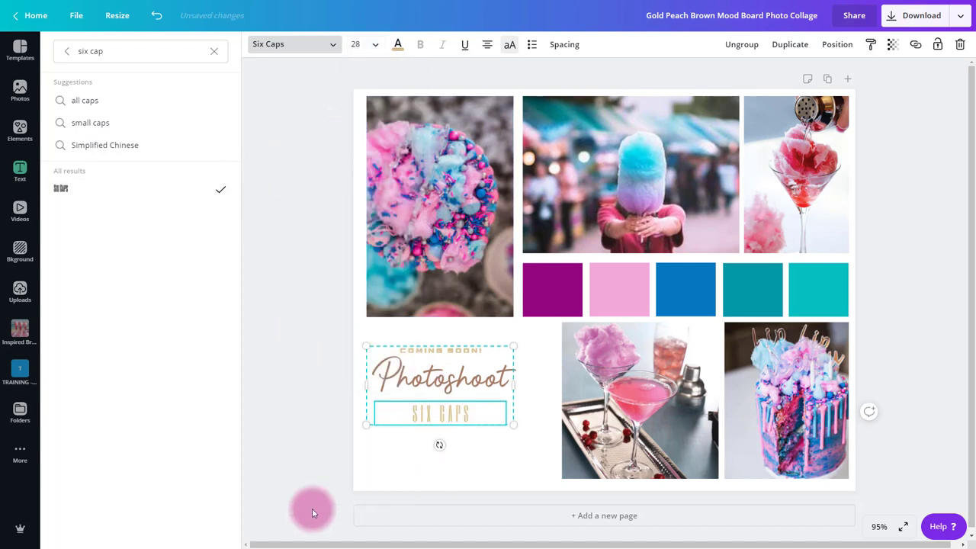
pyautogui.click(442, 351)
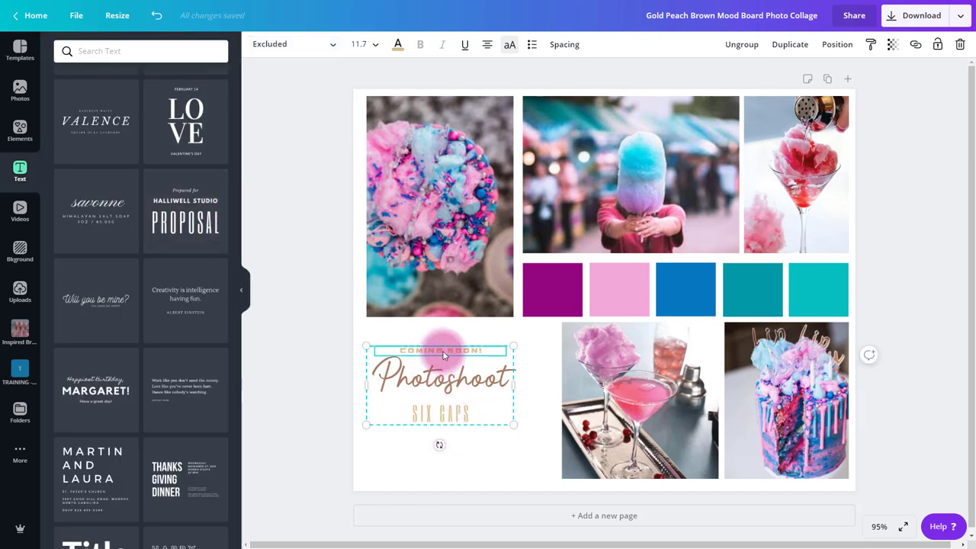
pyautogui.click(453, 350)
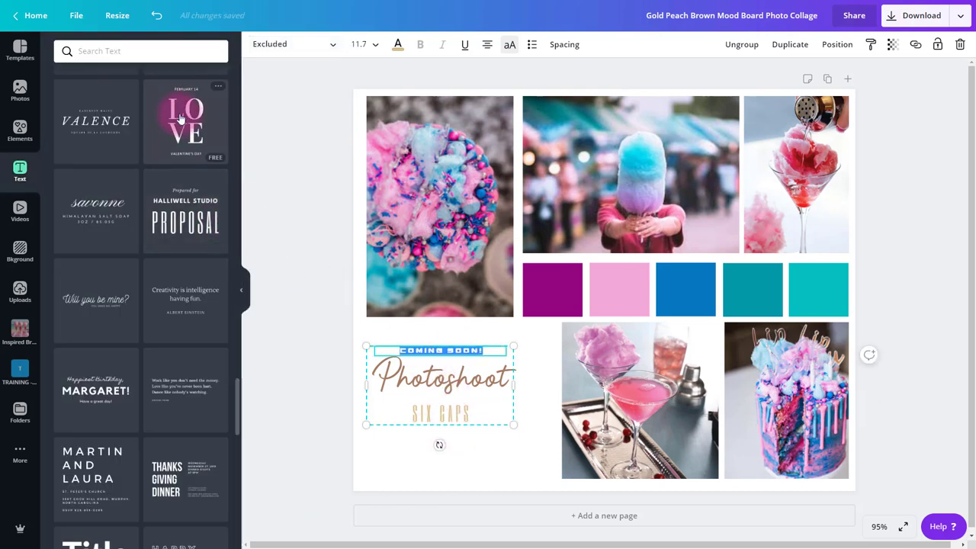
# Browse the font list for the COMING SOON! line, scrolling through options toward Lora.
pyautogui.click(283, 48)
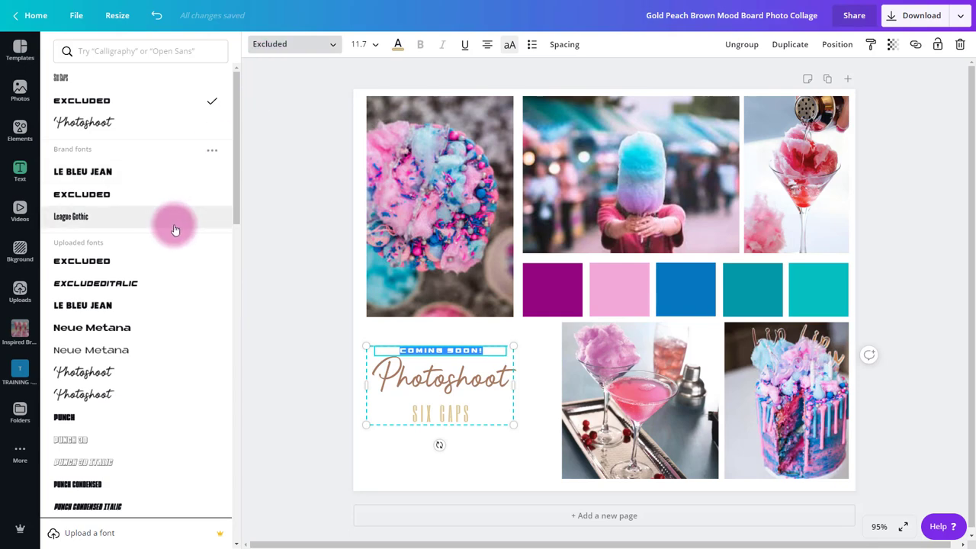
pyautogui.scroll(-5, 160, 238)
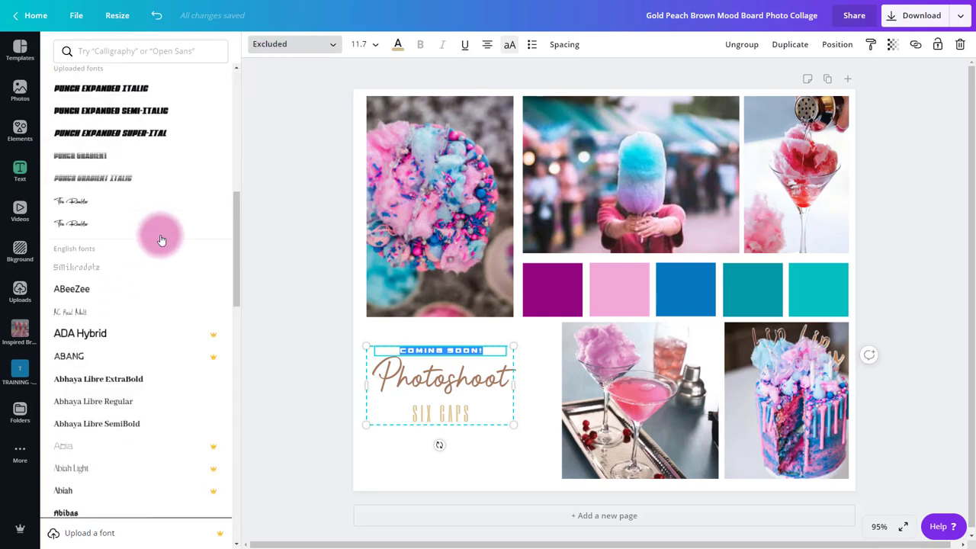
pyautogui.scroll(-1, 160, 238)
pyautogui.scroll(-2, 137, 364)
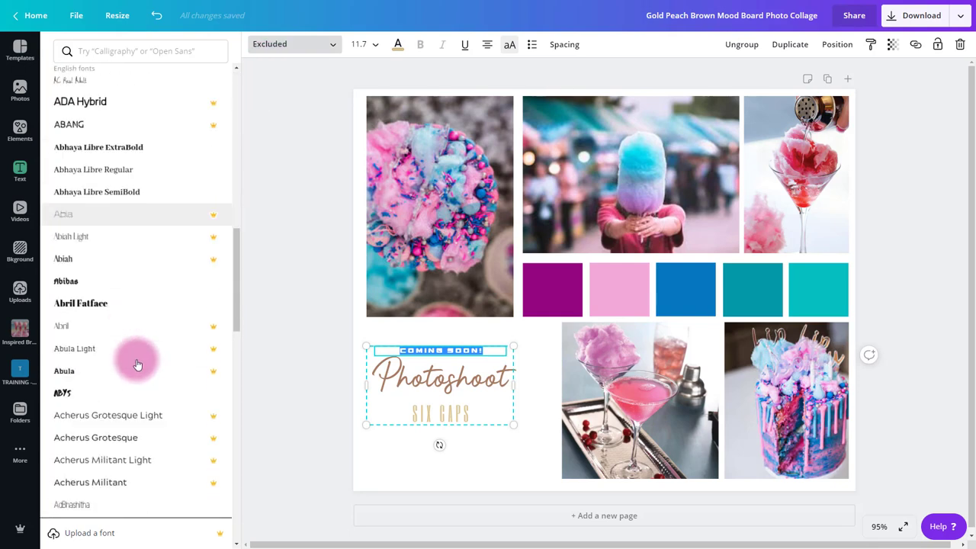
pyautogui.scroll(-4, 138, 365)
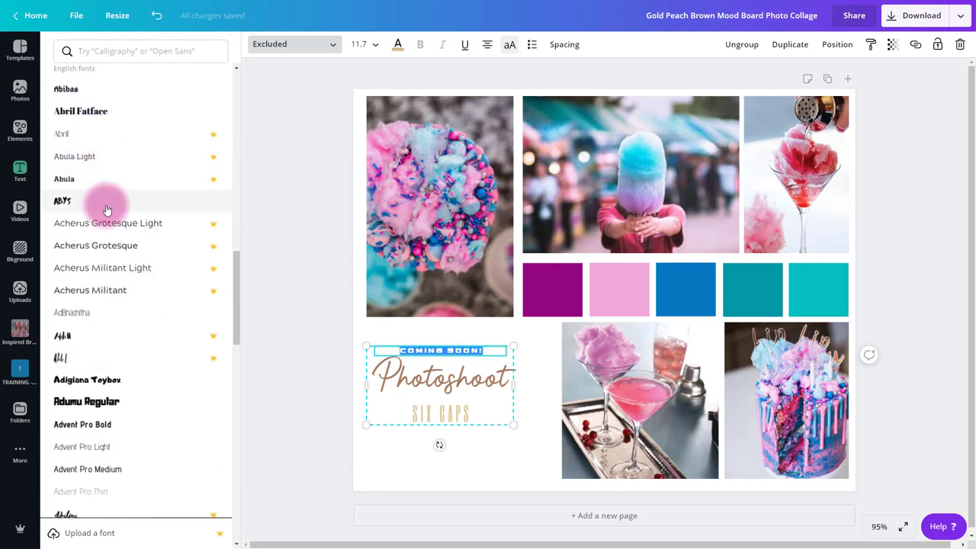
pyautogui.scroll(-6, 107, 210)
pyautogui.scroll(-5, 125, 303)
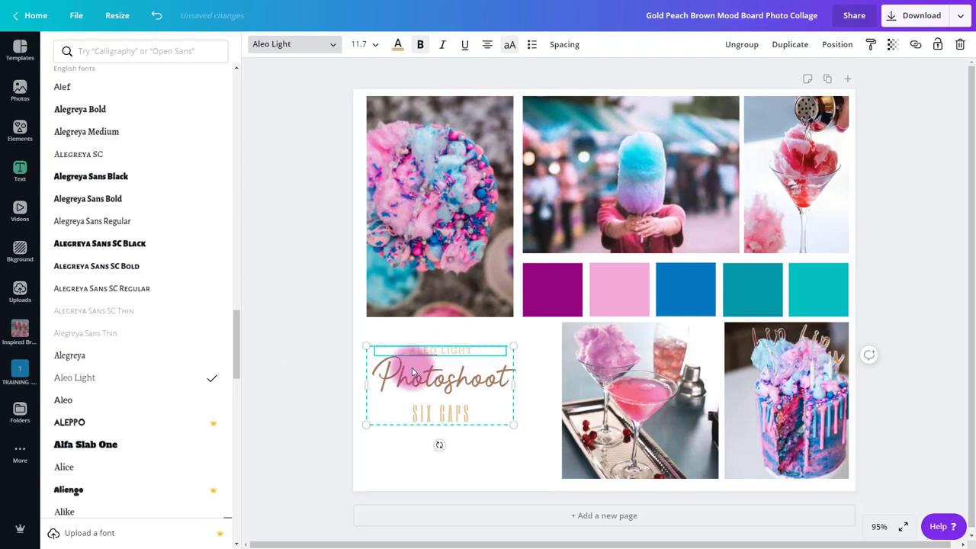
pyautogui.scroll(-3, 102, 422)
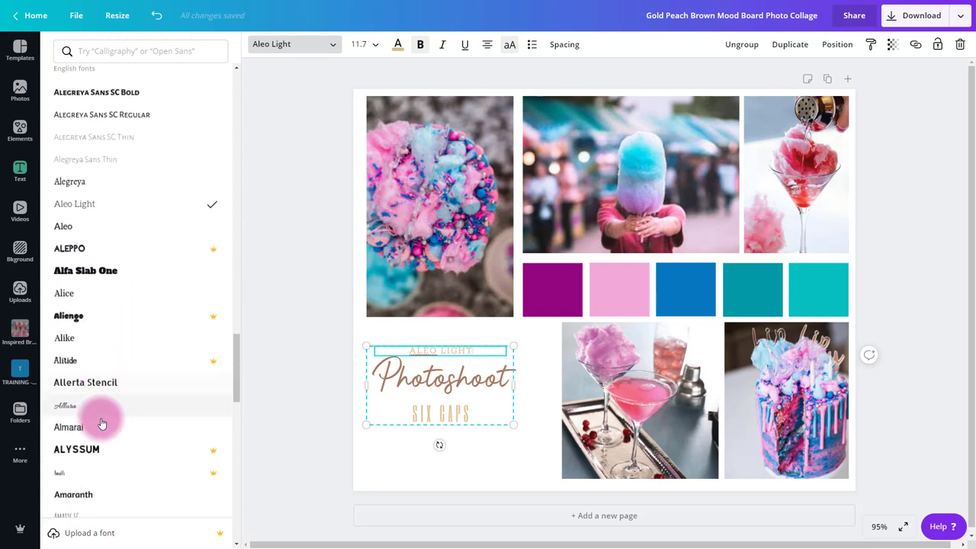
pyautogui.scroll(-10, 102, 423)
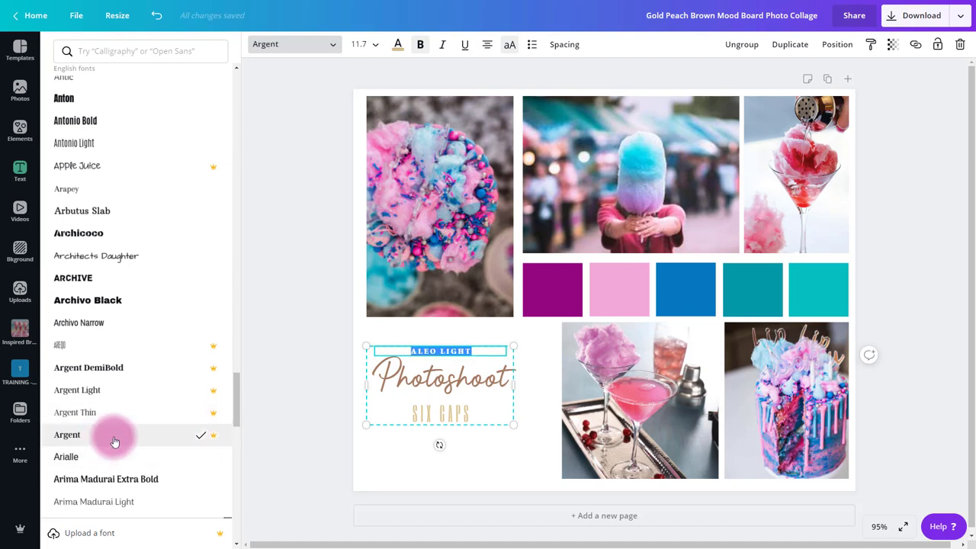
pyautogui.scroll(-6, 115, 442)
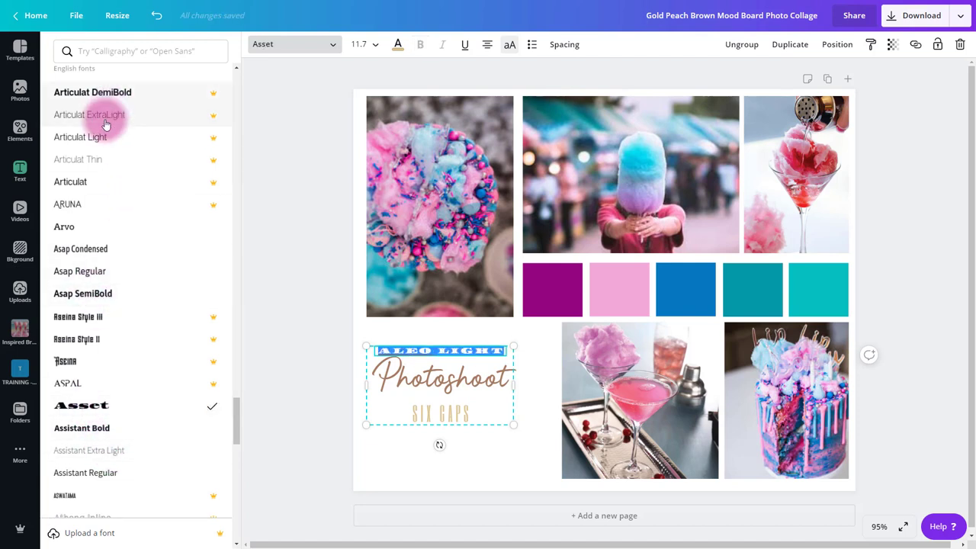
pyautogui.scroll(4, 122, 319)
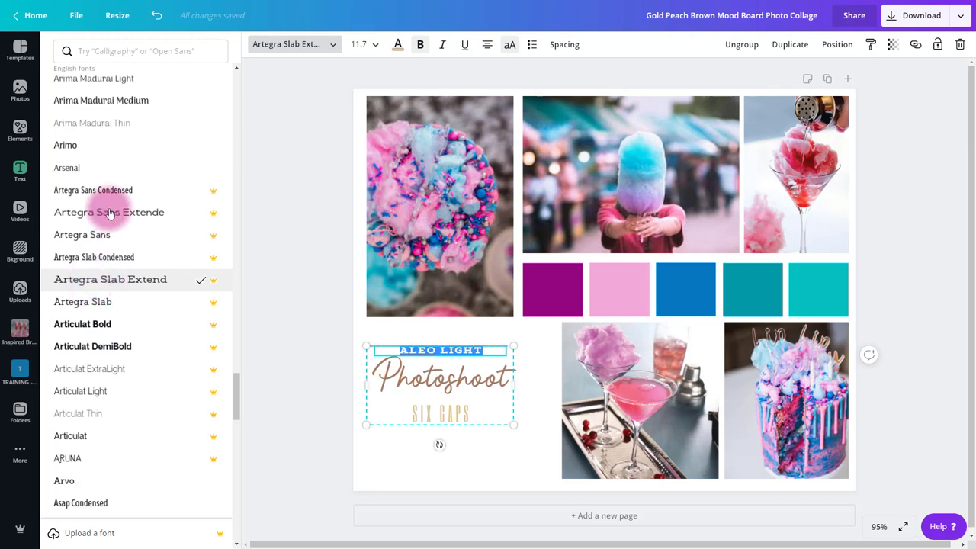
pyautogui.scroll(-5, 138, 217)
pyautogui.scroll(-4, 137, 217)
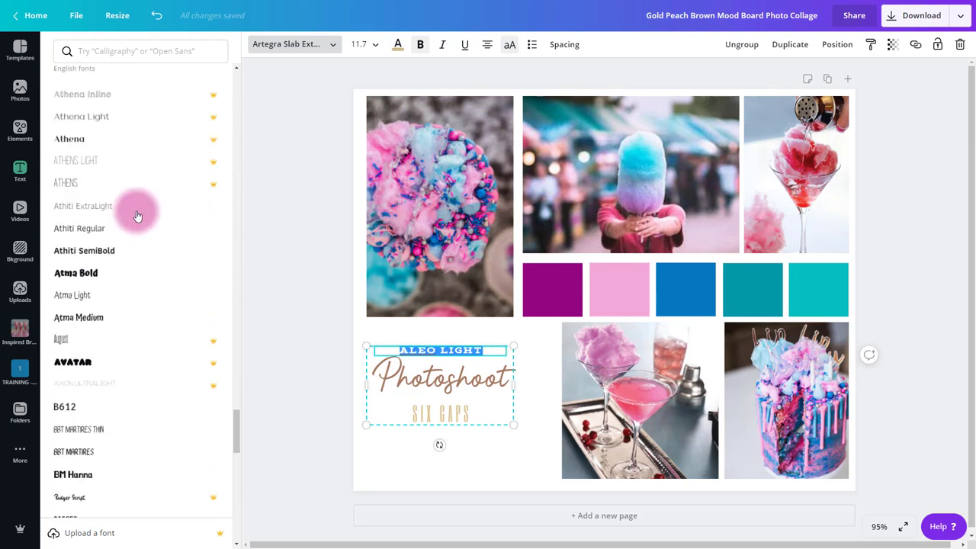
pyautogui.scroll(-4, 109, 303)
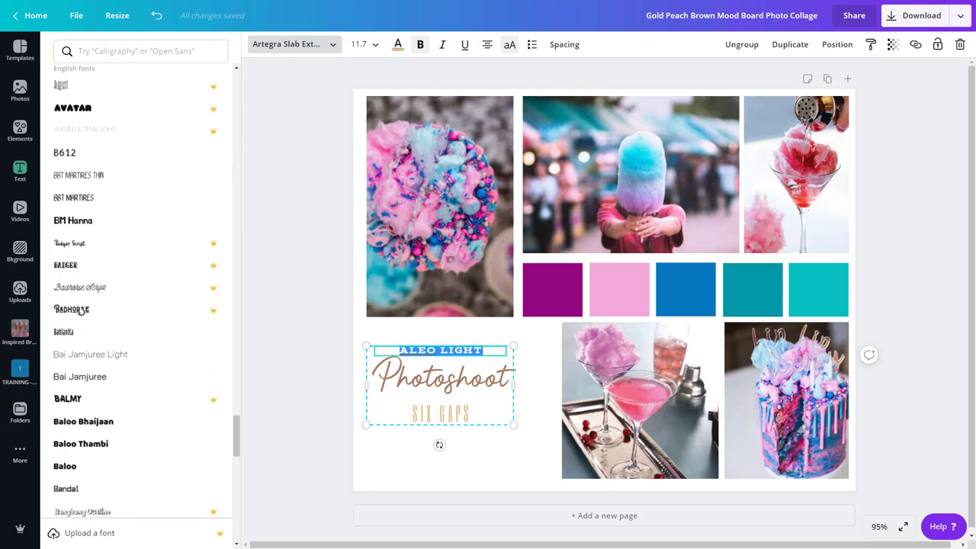
# Collapse the side panel, select the SIX CAPS line and show its text colour choices.
pyautogui.click(431, 348)
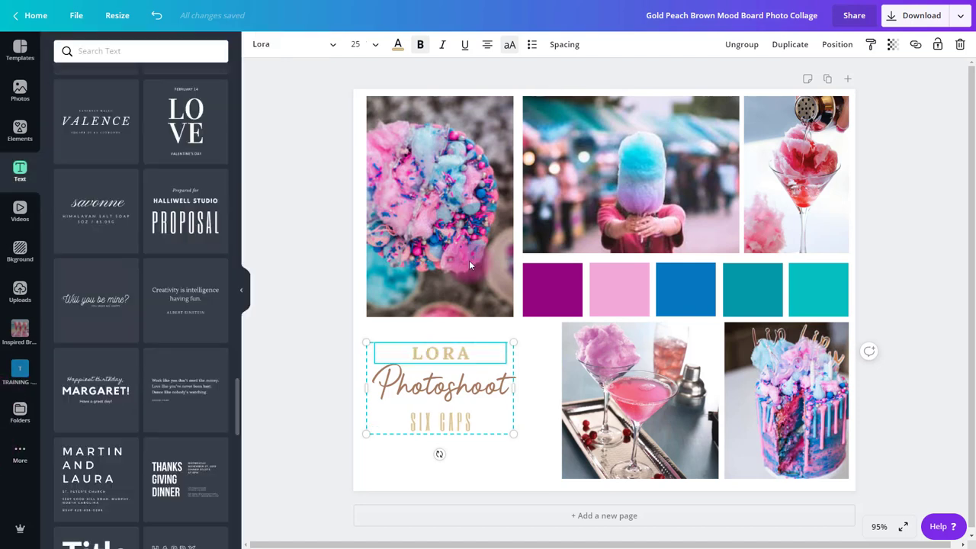
pyautogui.click(305, 341)
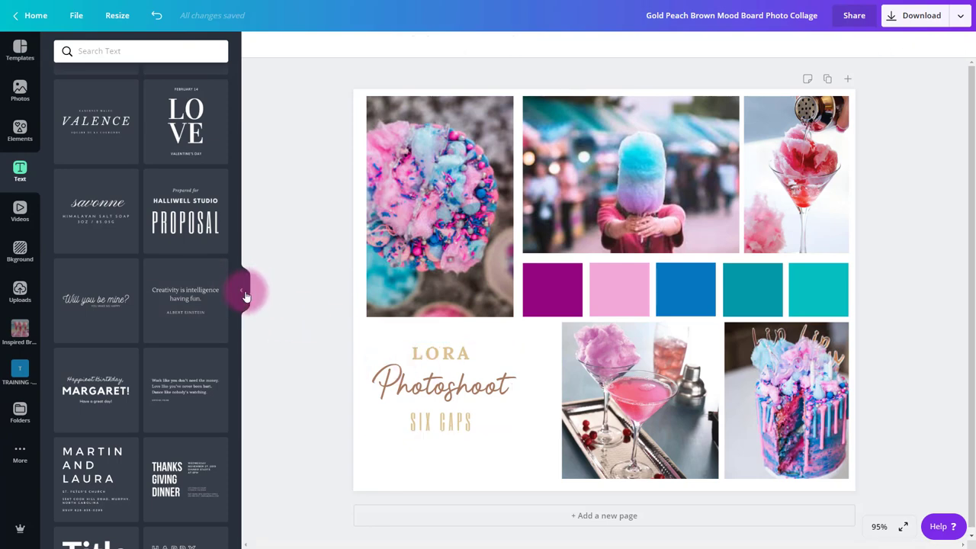
pyautogui.click(246, 296)
pyautogui.click(362, 398)
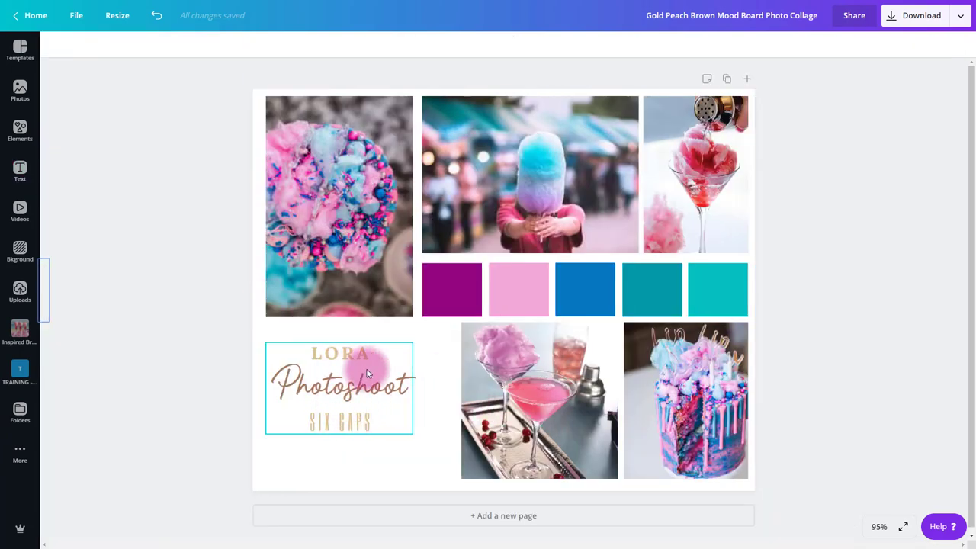
pyautogui.click(332, 424)
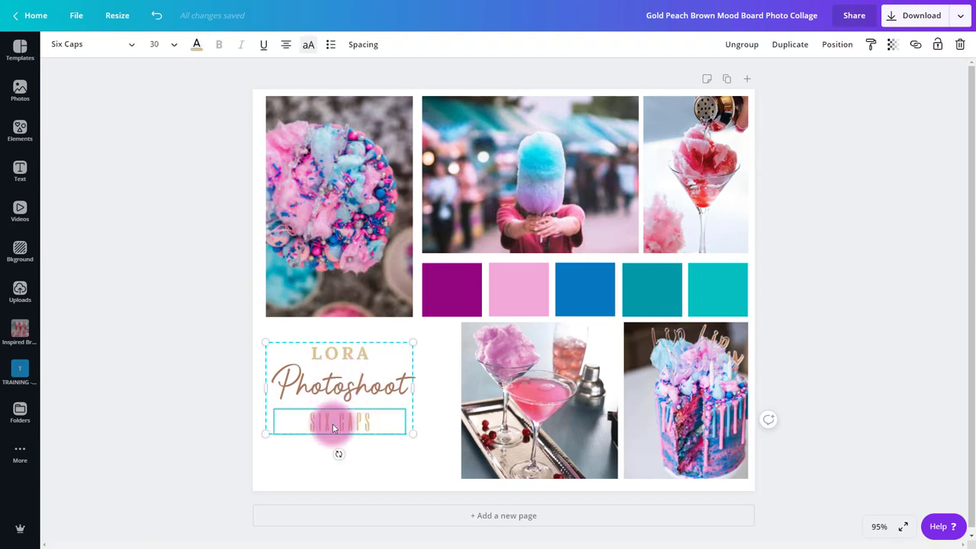
pyautogui.click(335, 421)
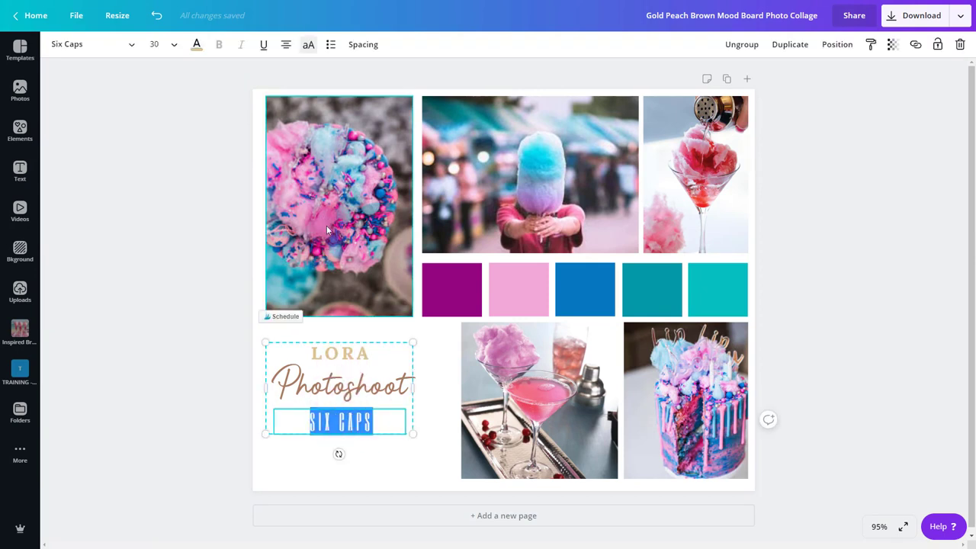
pyautogui.click(196, 47)
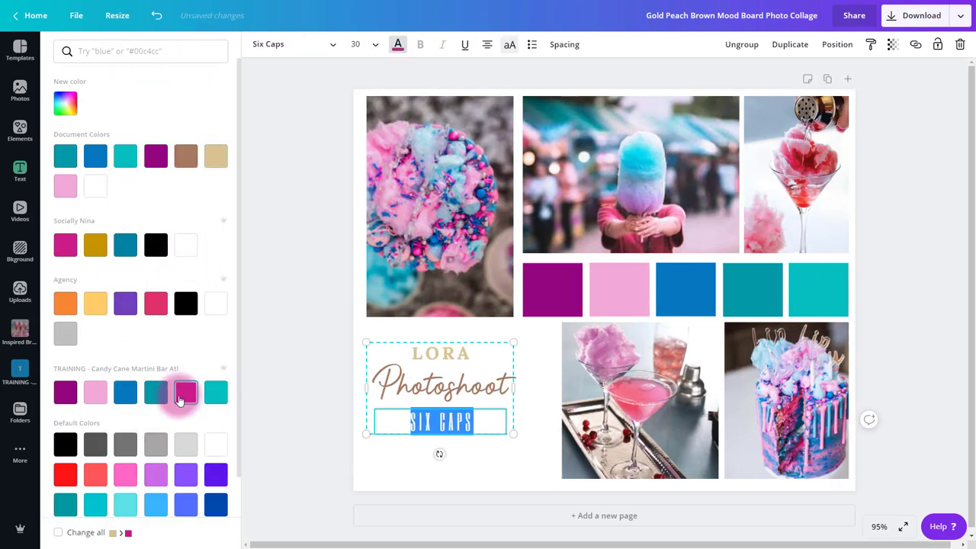
# Make SIX CAPS teal, Photoshoot pink and LORA blue.
pyautogui.click(156, 392)
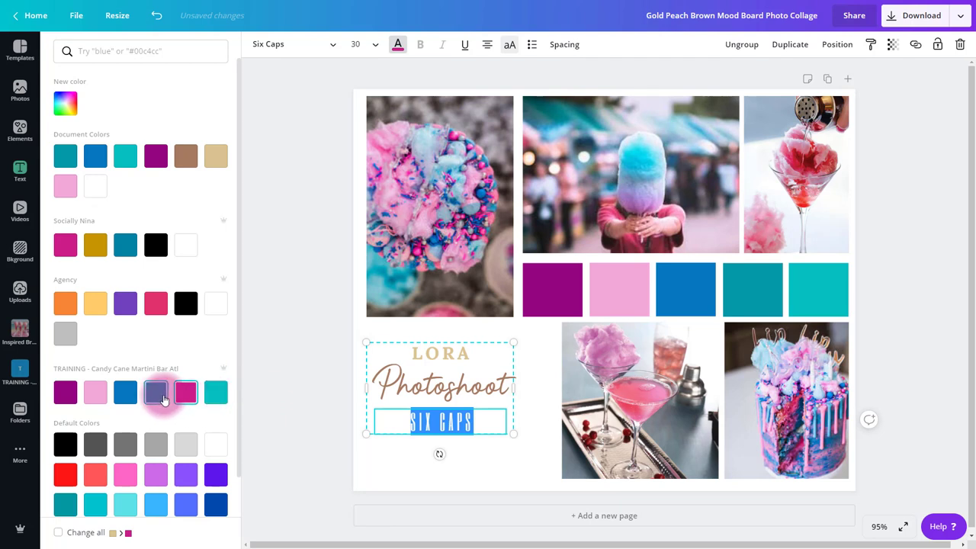
pyautogui.click(420, 394)
pyautogui.click(421, 394)
pyautogui.click(183, 394)
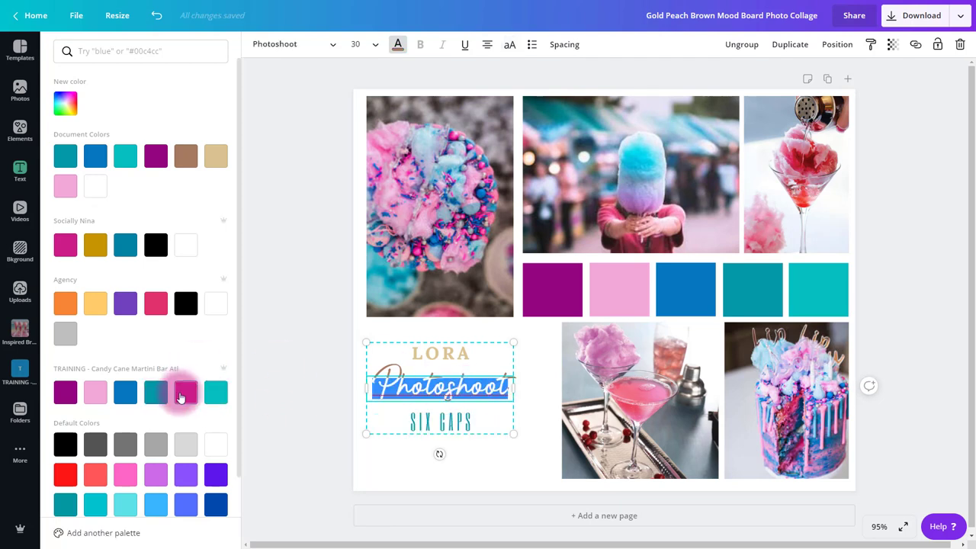
pyautogui.click(457, 353)
pyautogui.moveTo(489, 352); pyautogui.dragTo(415, 355)
pyautogui.click(125, 392)
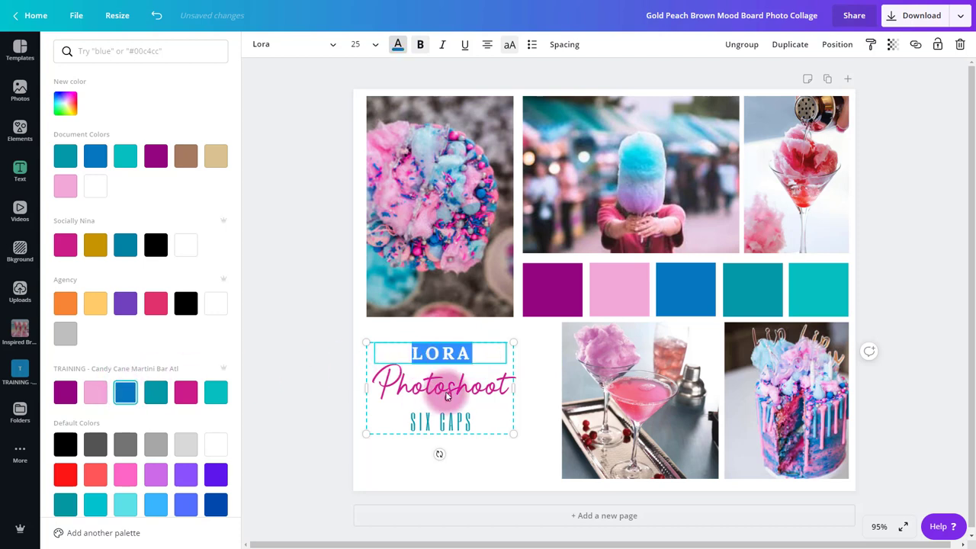
# Enlarge the whole LORA Photoshoot SIX CAPS text group to fill its corner.
pyautogui.click(452, 396)
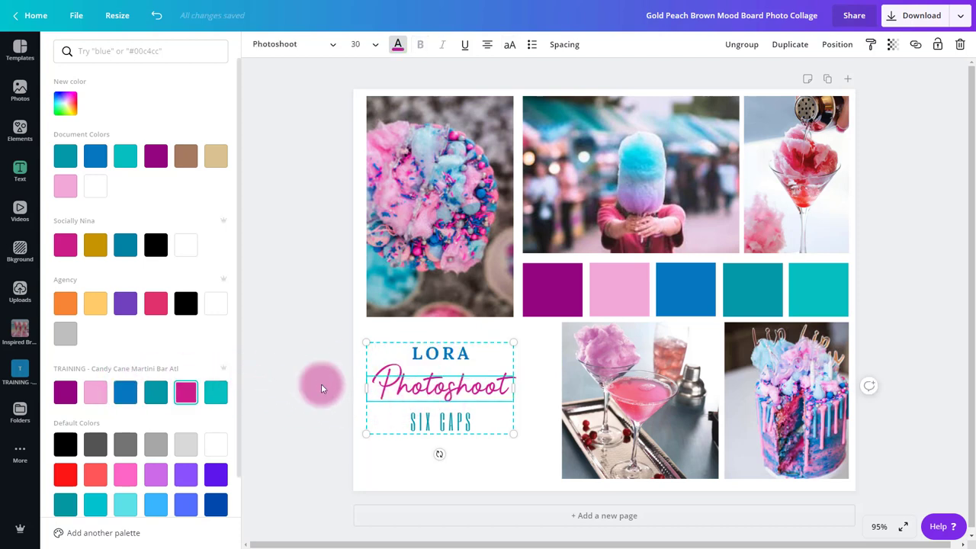
pyautogui.click(455, 360)
pyautogui.click(453, 423)
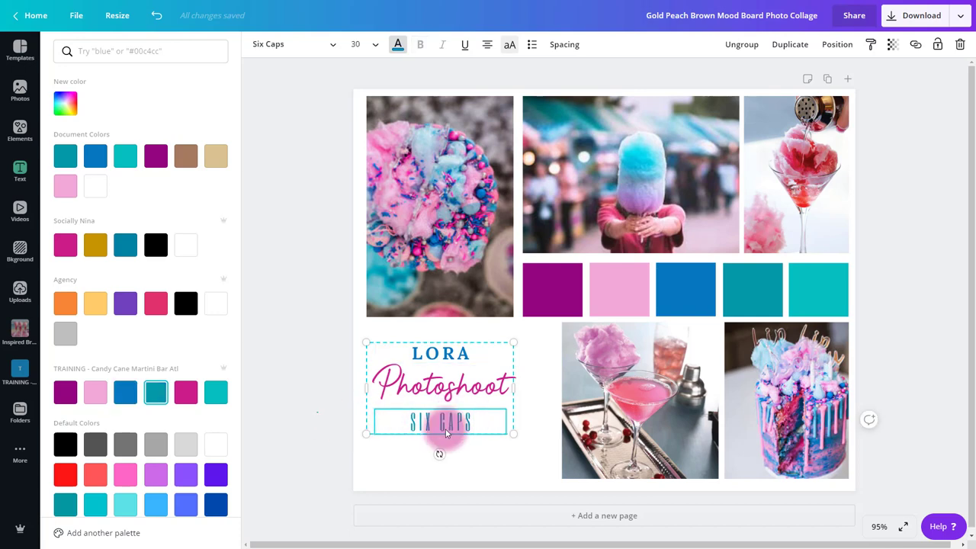
pyautogui.click(449, 449)
pyautogui.click(404, 430)
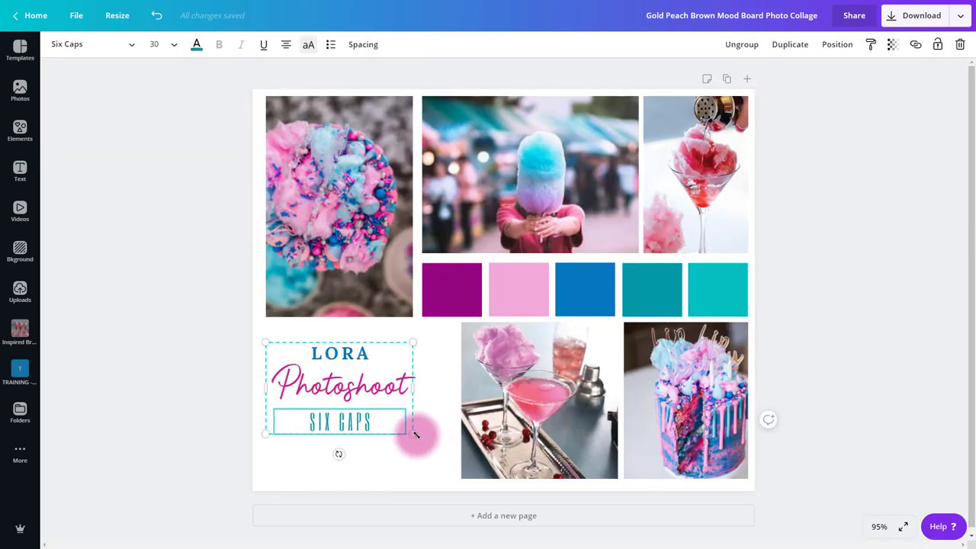
pyautogui.moveTo(414, 435); pyautogui.dragTo(451, 458)
pyautogui.click(885, 373)
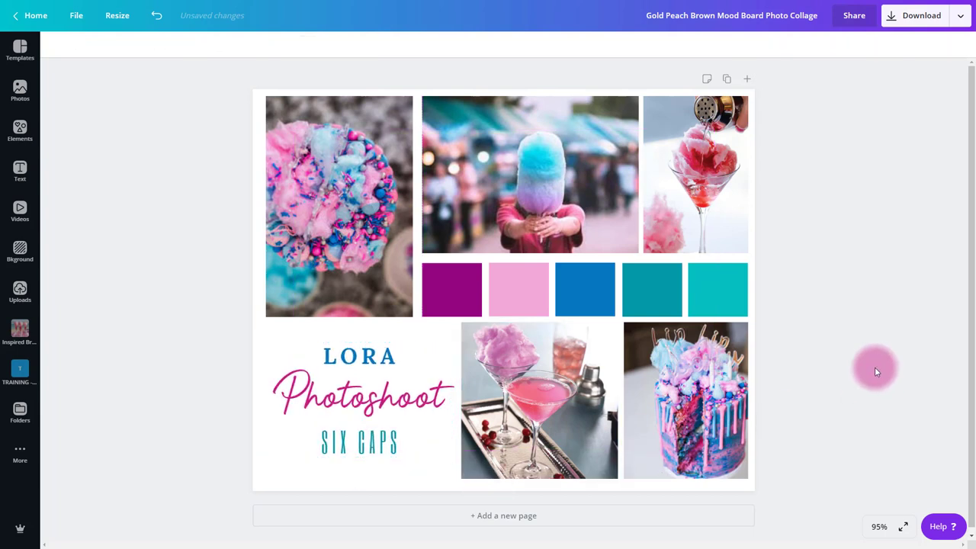
pyautogui.click(358, 407)
pyautogui.click(920, 350)
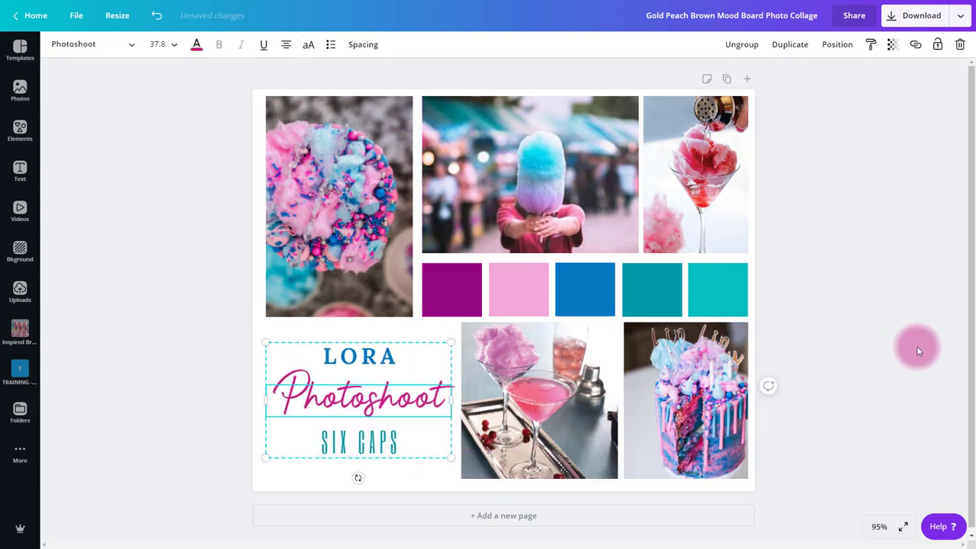
# Search the Elements library for 'lines', then switch the search to 'triangle'.
pyautogui.click(17, 132)
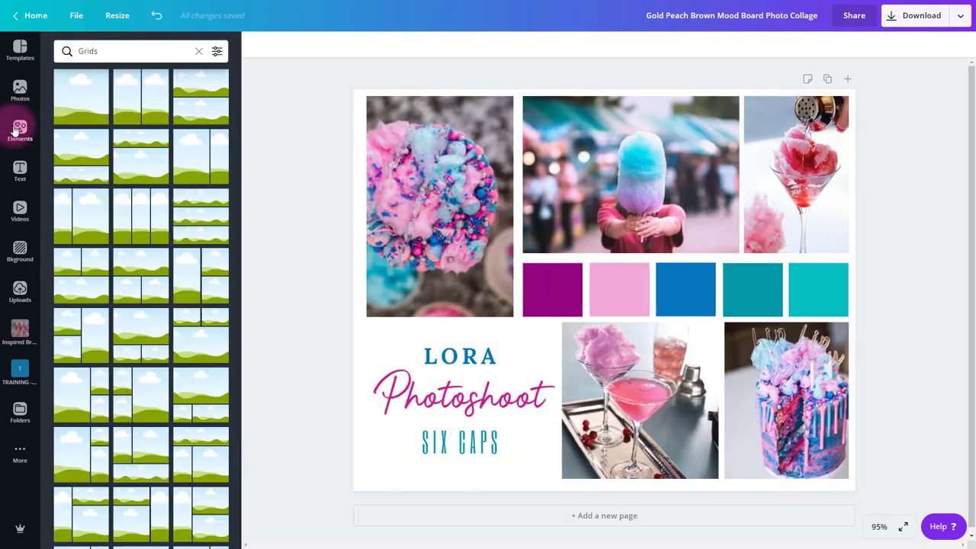
pyautogui.click(196, 53)
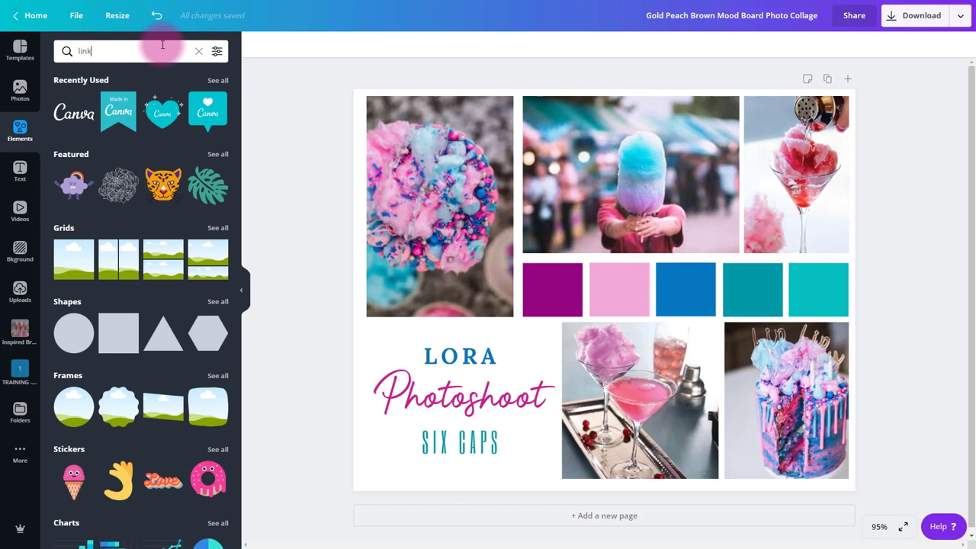
pyautogui.press('Return')
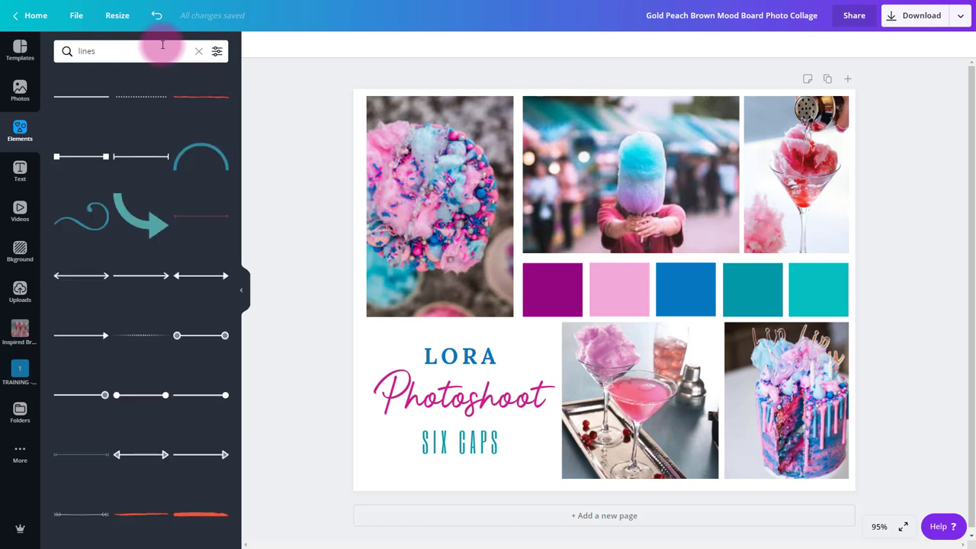
pyautogui.hotkey('ctrl', 'a')
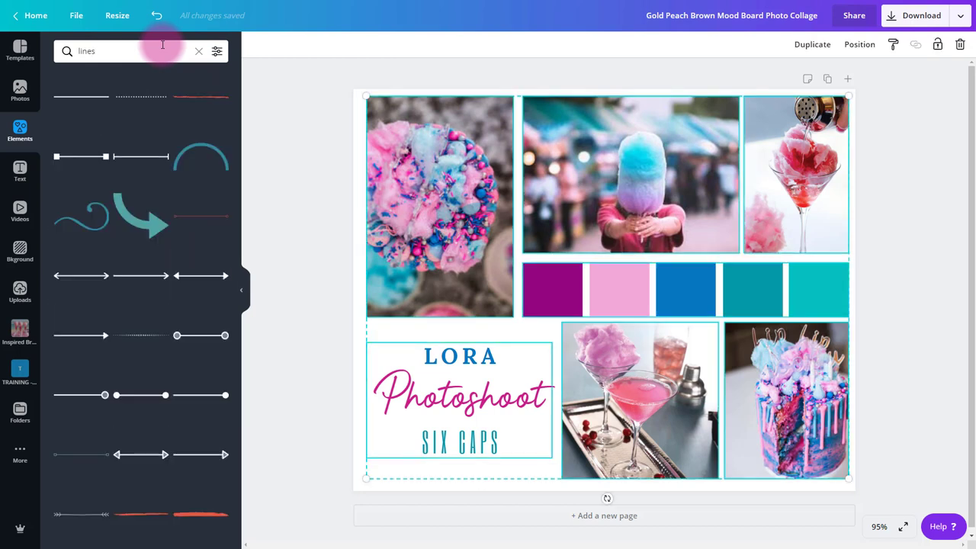
pyautogui.click(198, 51)
pyautogui.write('tr')
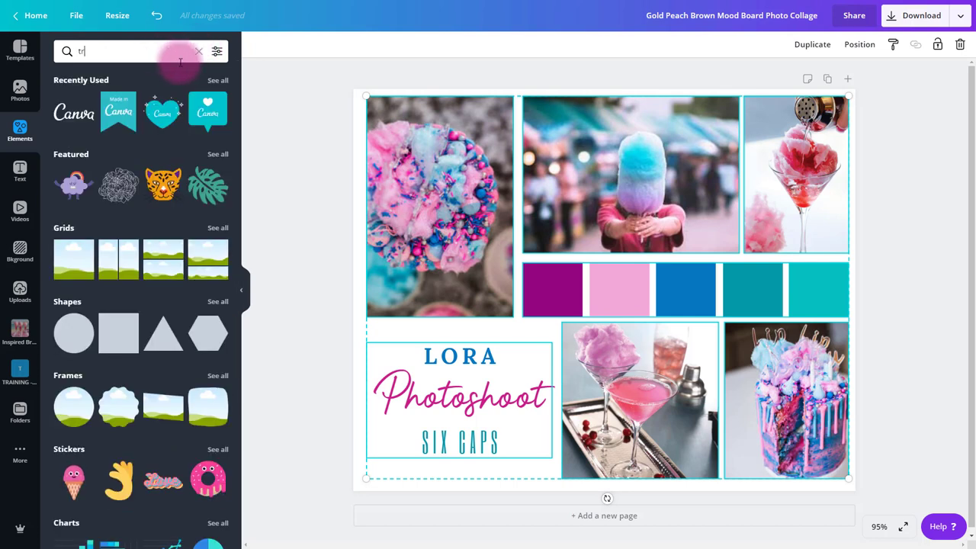
pyautogui.write('iangle')
pyautogui.press('Return')
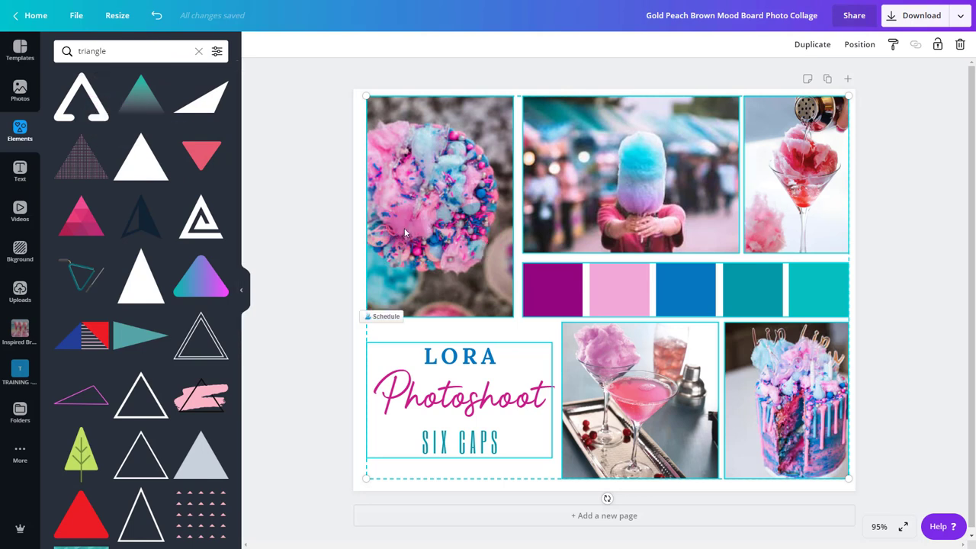
# Add and place outline, teal, striped and pink triangles; recolour the striped one's red magenta.
pyautogui.click(75, 107)
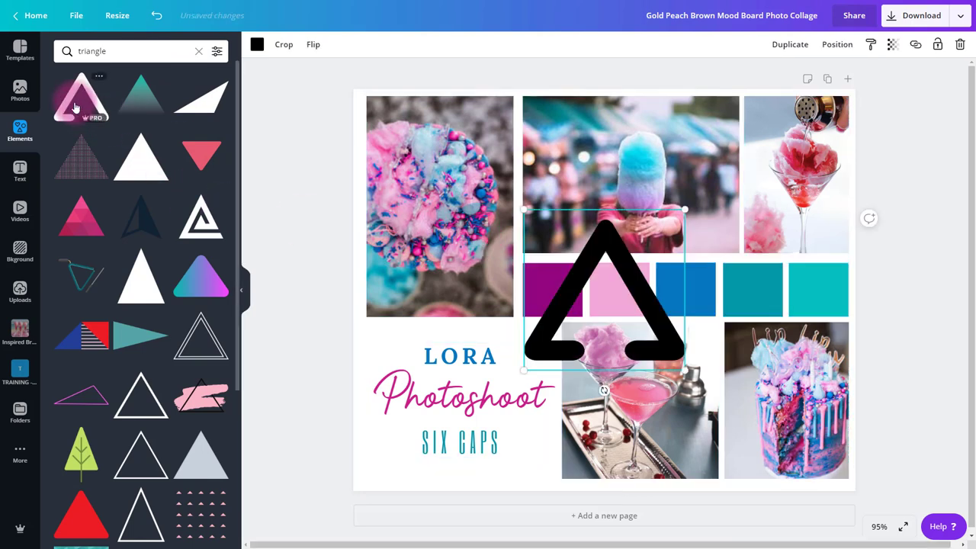
pyautogui.click(87, 289)
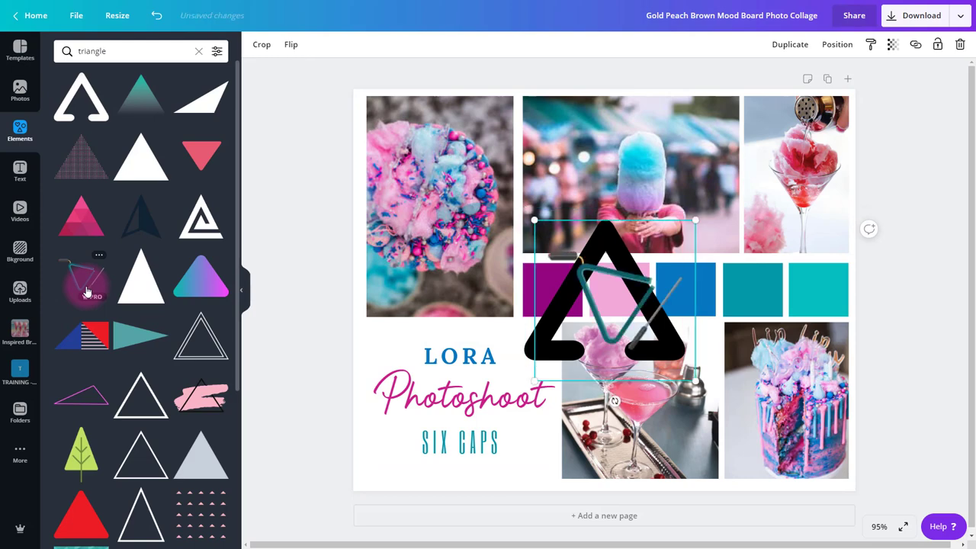
pyautogui.moveTo(603, 305); pyautogui.dragTo(456, 293)
pyautogui.click(92, 341)
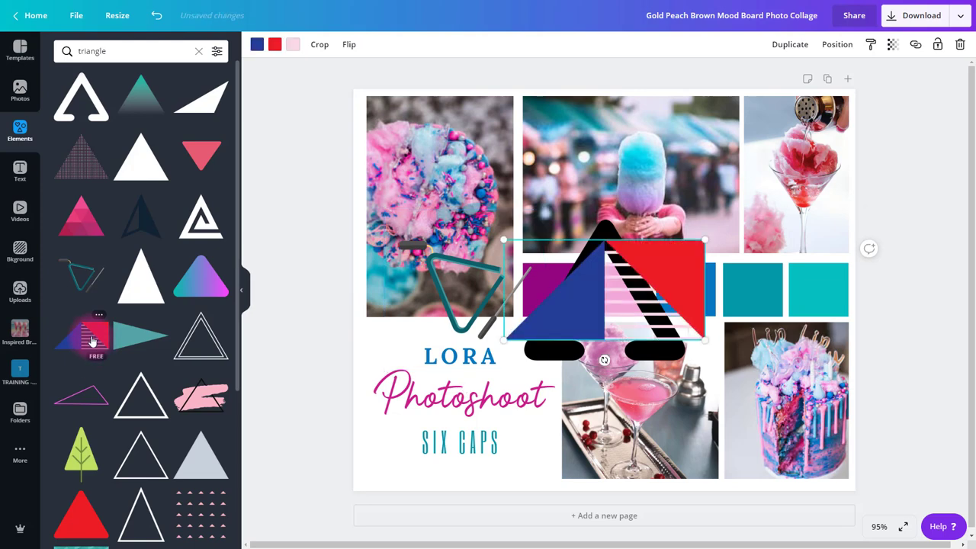
pyautogui.click(79, 397)
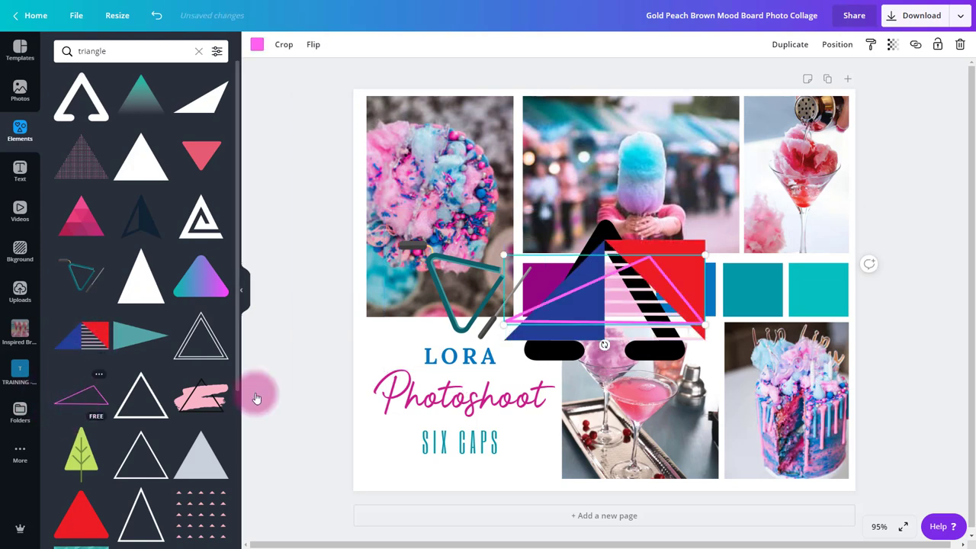
pyautogui.moveTo(672, 316); pyautogui.dragTo(827, 372)
pyautogui.moveTo(568, 306); pyautogui.dragTo(414, 328)
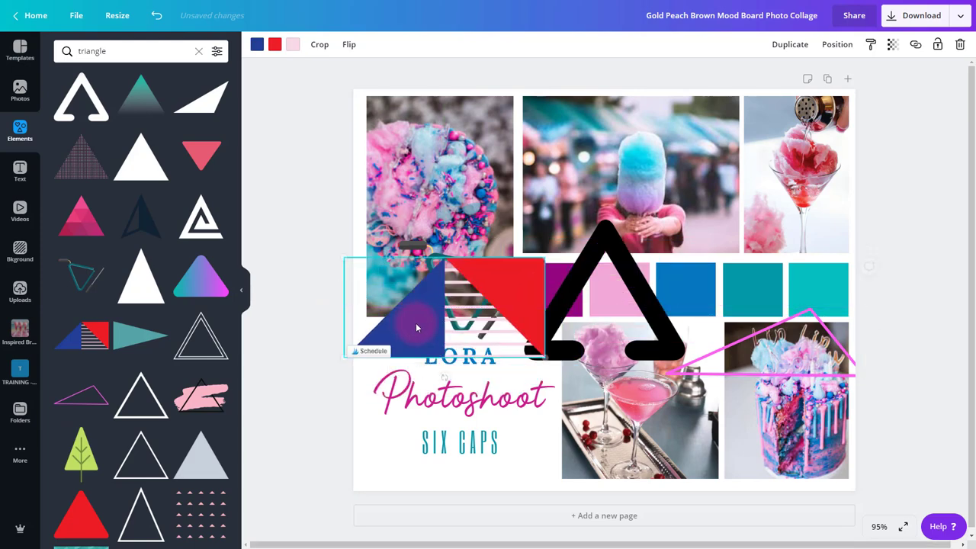
pyautogui.click(275, 45)
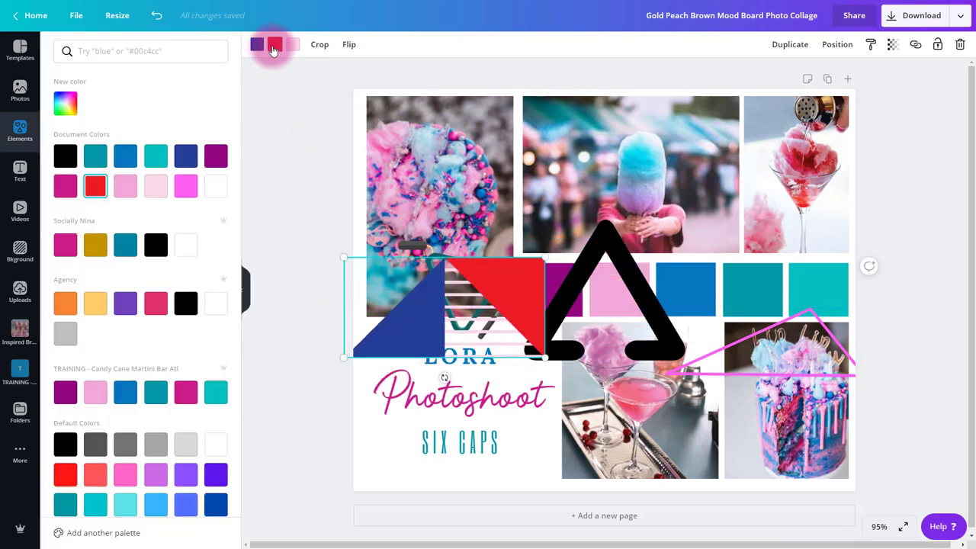
pyautogui.click(188, 395)
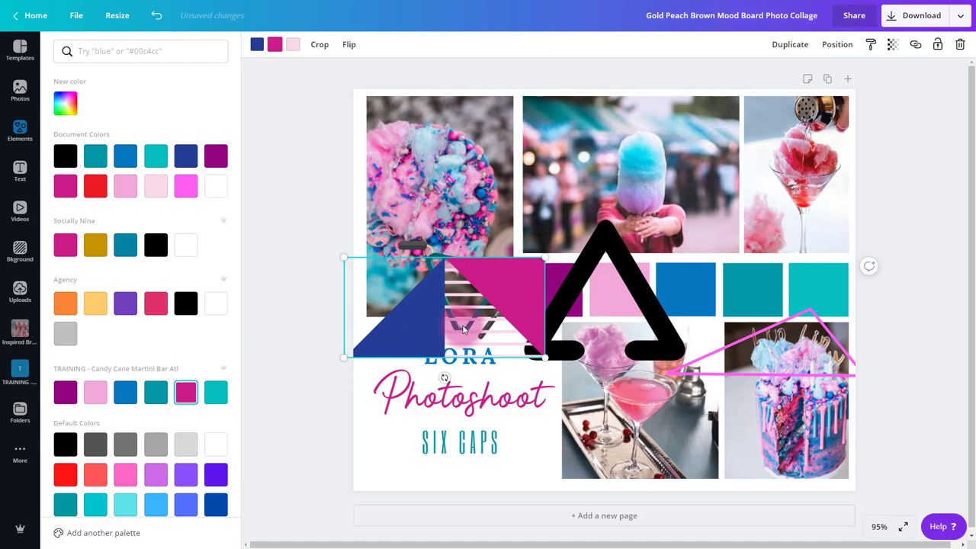
# Delete the striped, black outline and teal line triangles.
pyautogui.click(273, 49)
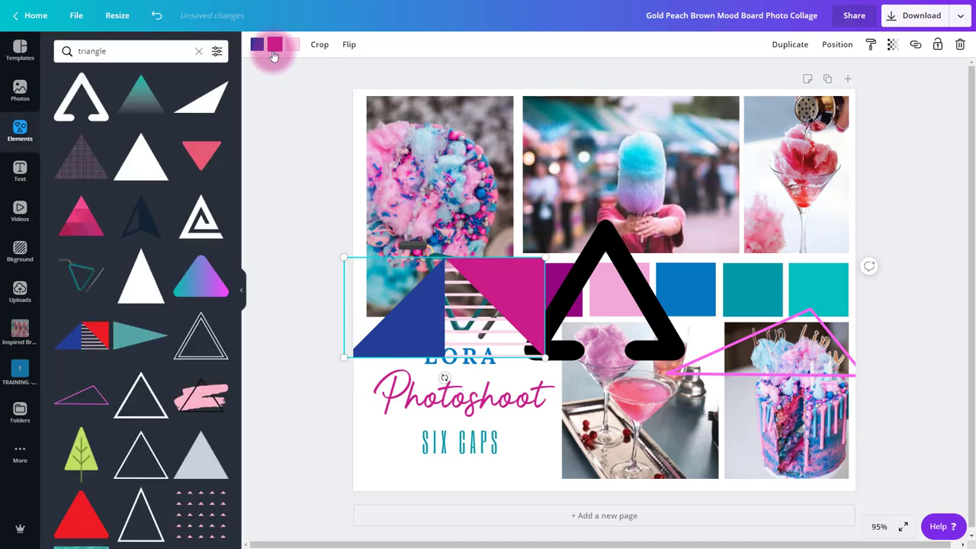
pyautogui.click(312, 327)
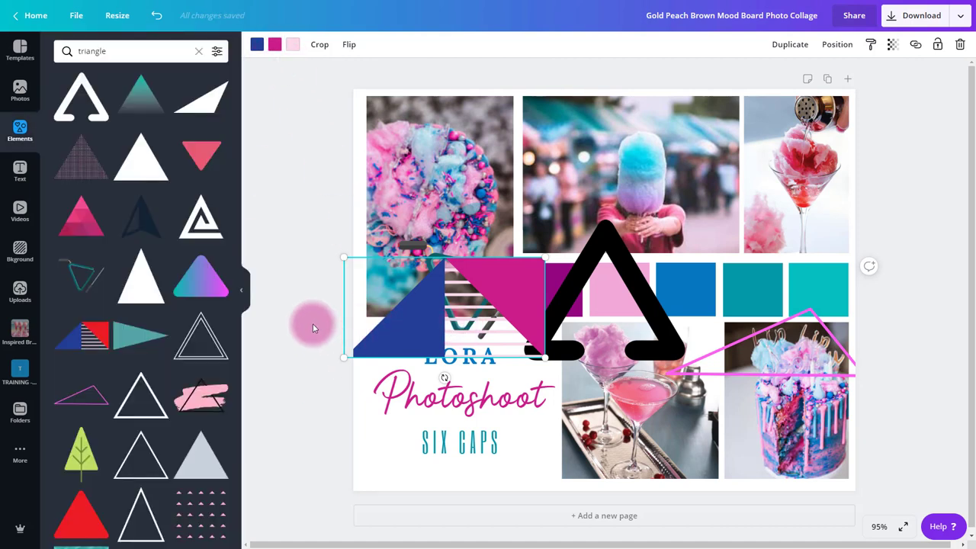
pyautogui.click(424, 326)
pyautogui.press('Delete')
pyautogui.click(633, 347)
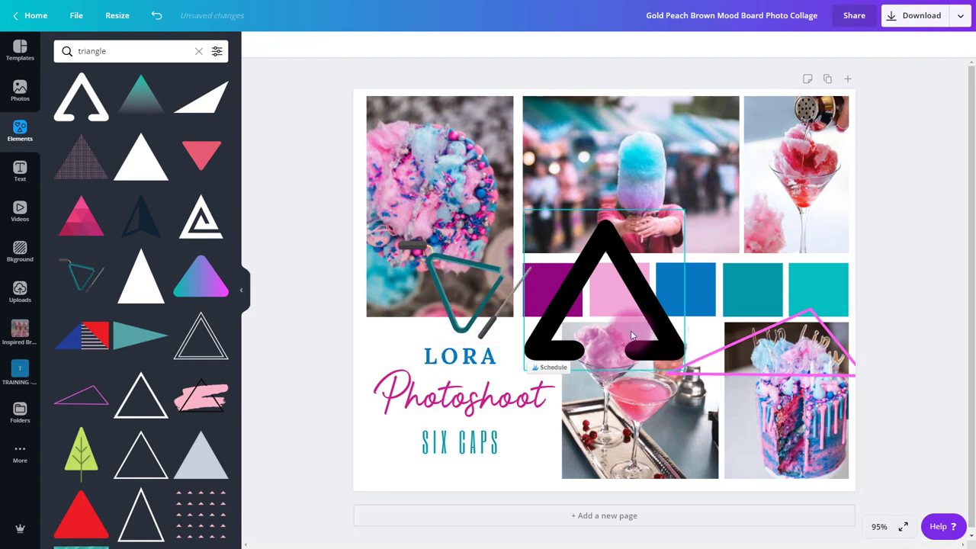
pyautogui.press('Delete')
pyautogui.click(489, 314)
pyautogui.press('Delete')
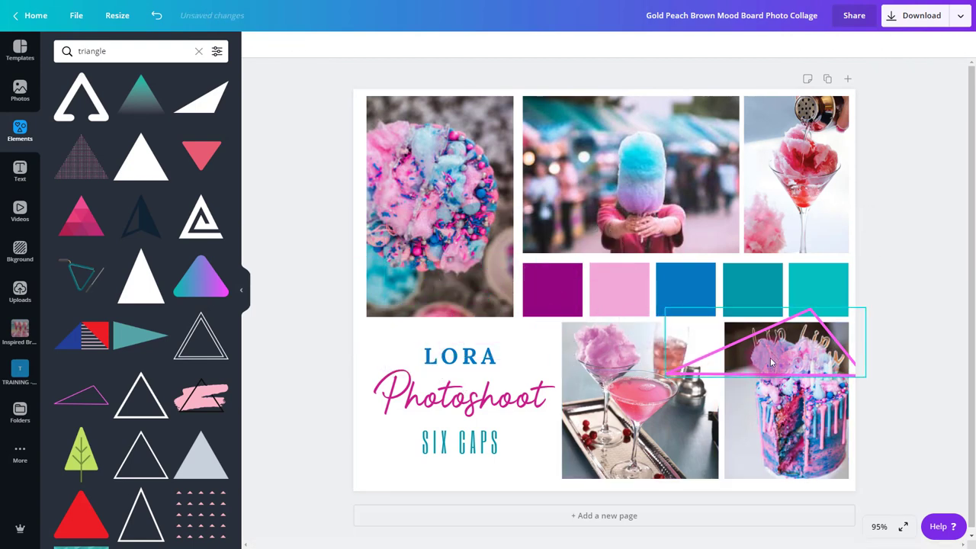
# Move the pink outline triangle beside SIX CAPS, shrink it and tilt it about 40 degrees.
pyautogui.click(793, 360)
pyautogui.moveTo(731, 387); pyautogui.dragTo(498, 457)
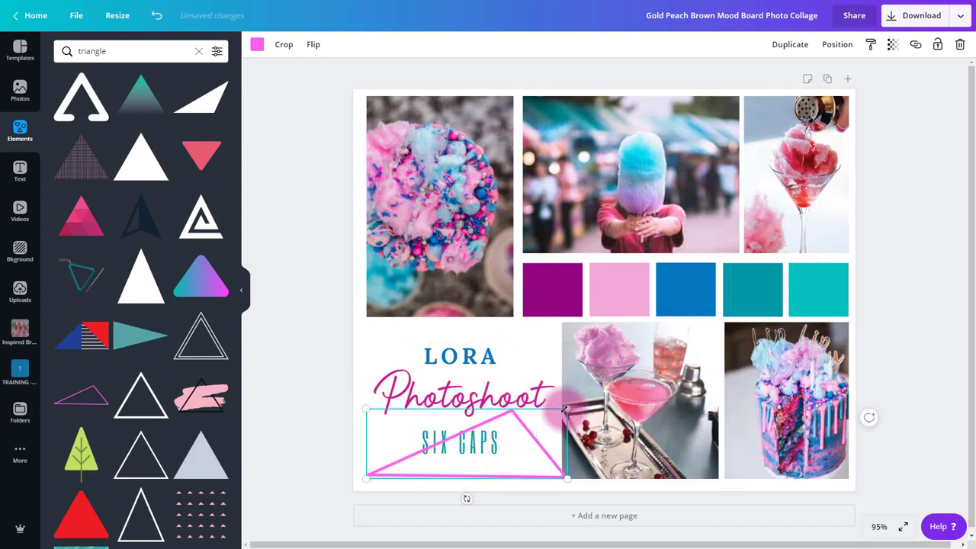
pyautogui.moveTo(566, 410); pyautogui.dragTo(446, 447)
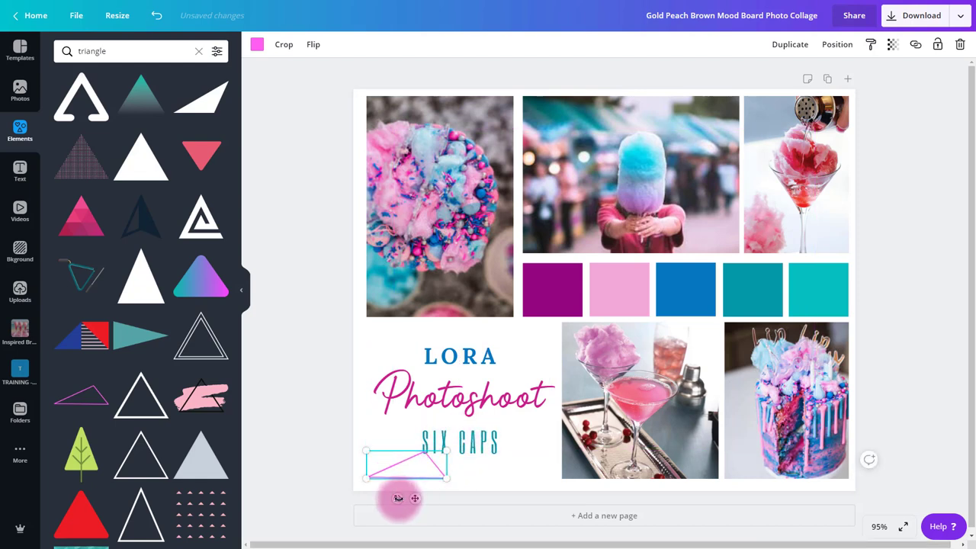
pyautogui.moveTo(394, 498); pyautogui.dragTo(404, 460)
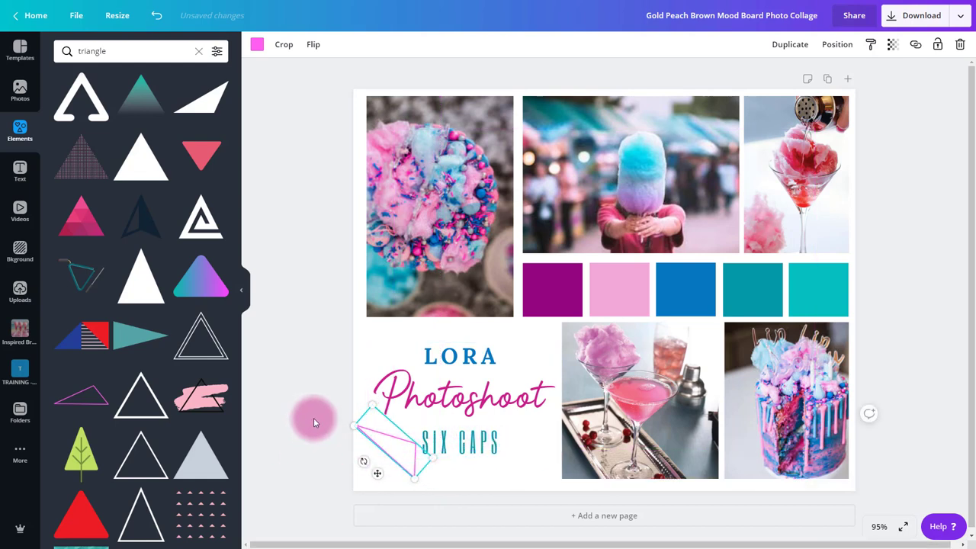
pyautogui.click(313, 418)
pyautogui.click(389, 450)
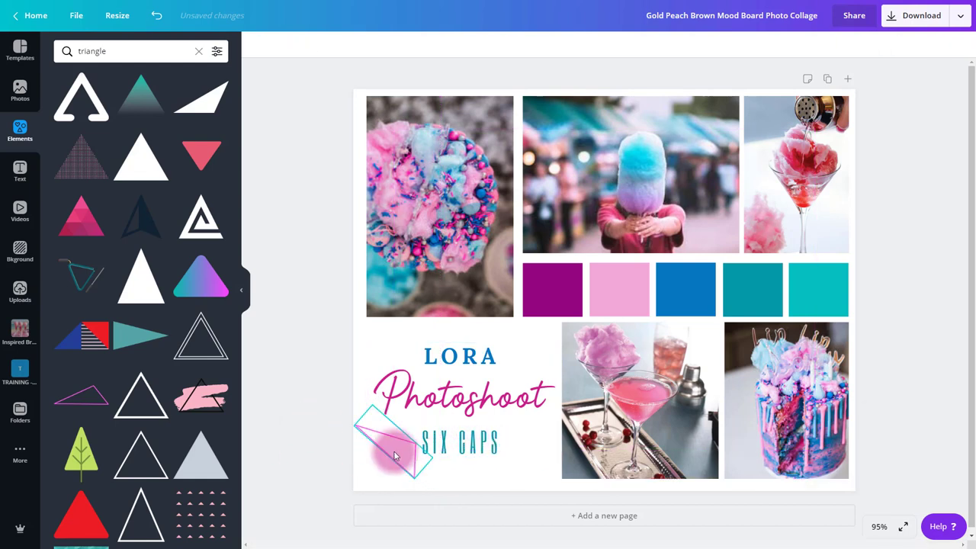
pyautogui.click(292, 426)
# Add the Pink Triangle Geometric Memphis graphic to Likes.
pyautogui.scroll(-3, 203, 391)
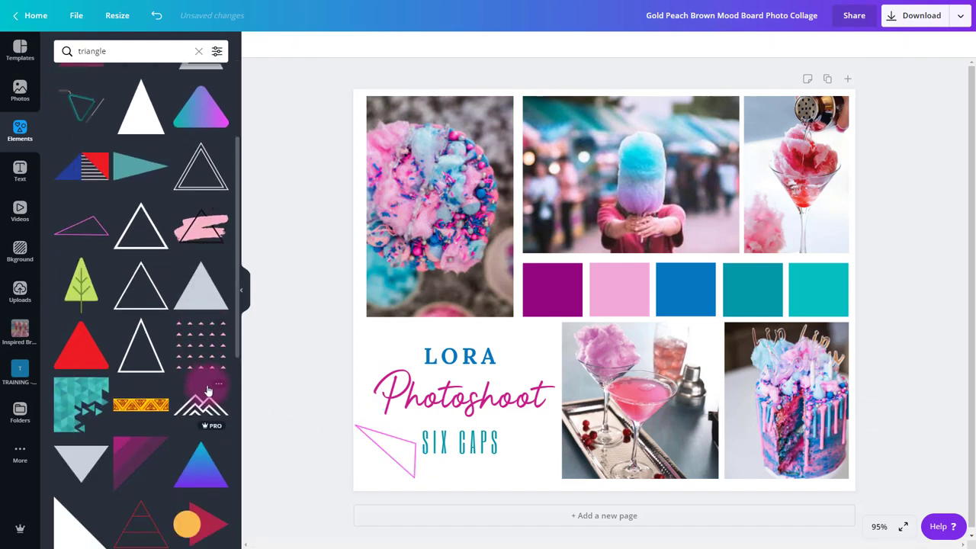
pyautogui.click(101, 207)
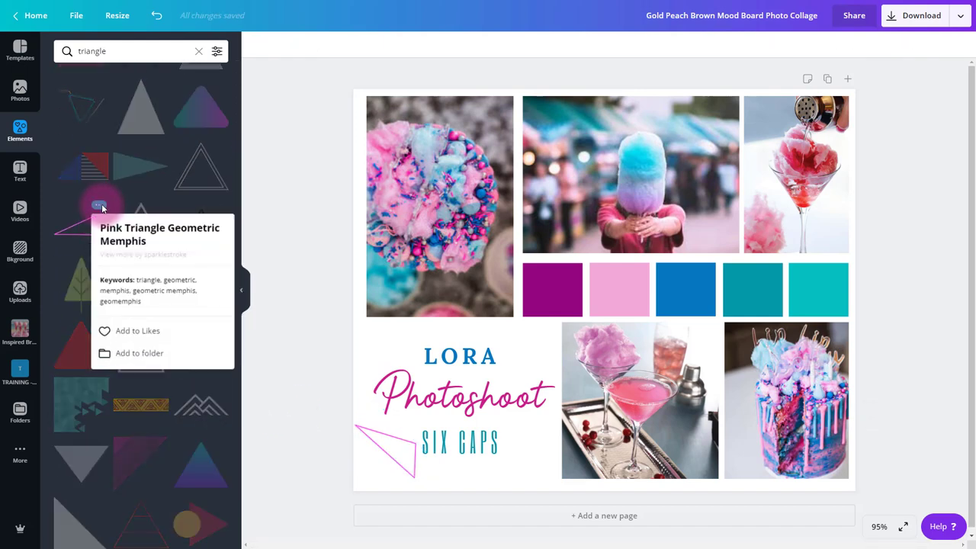
pyautogui.click(112, 334)
# Save the graphic into a new 'Brand Elements' folder inside TRAINING - Candy Cane Martini Bar.
pyautogui.click(122, 353)
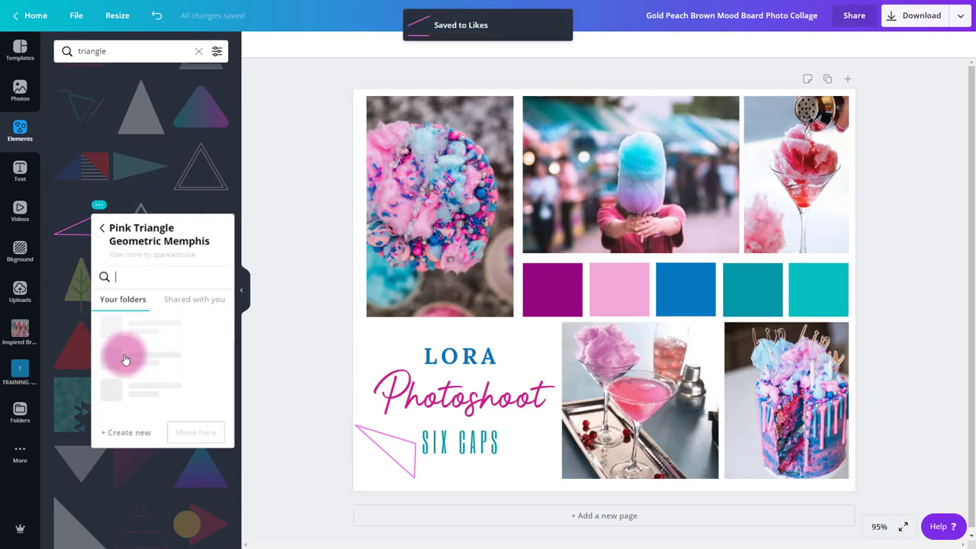
pyautogui.scroll(-3, 148, 225)
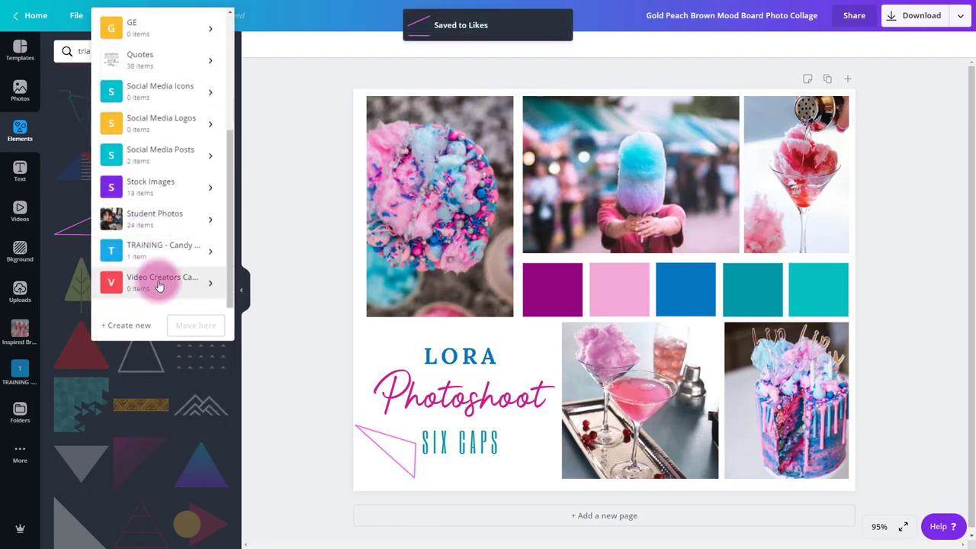
pyautogui.click(203, 254)
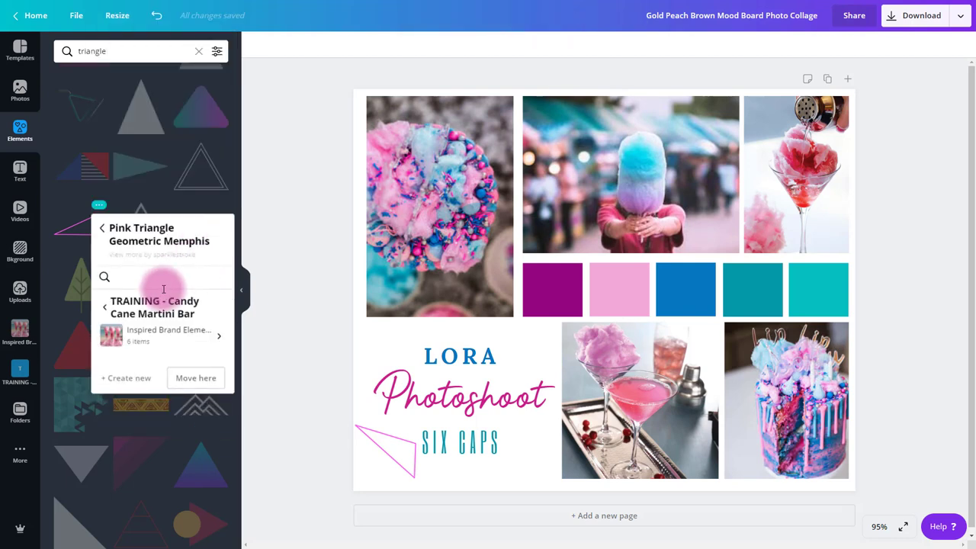
pyautogui.click(135, 376)
pyautogui.click(137, 277)
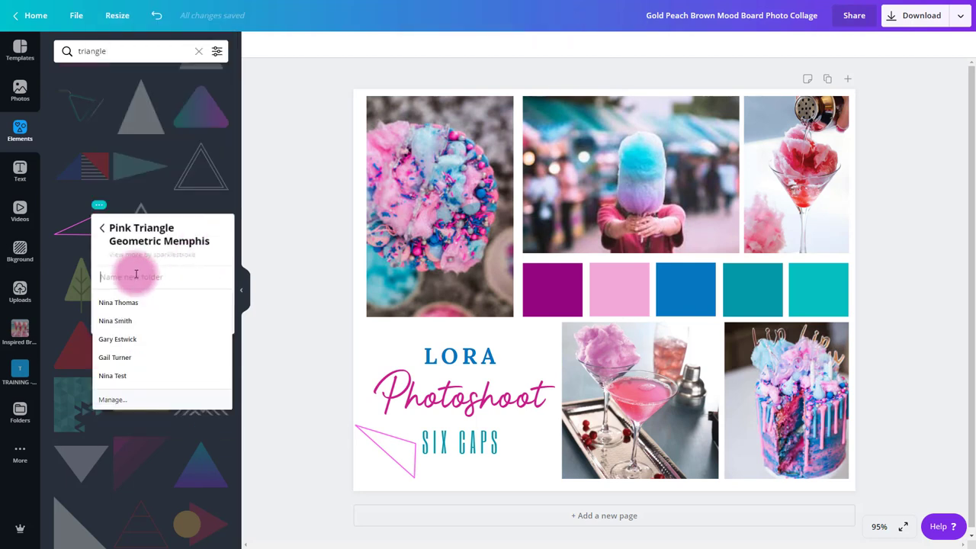
pyautogui.write('Brand El')
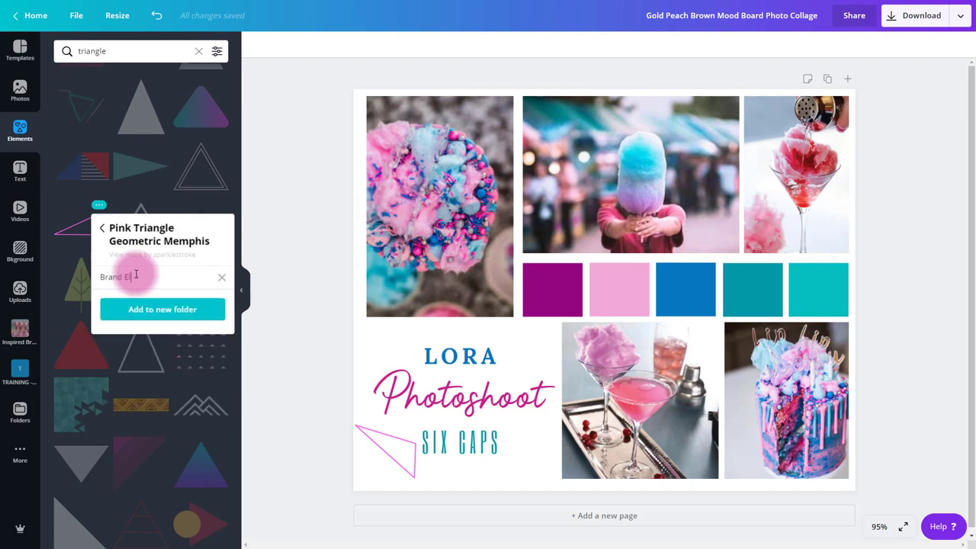
pyautogui.write('ements')
pyautogui.click(153, 309)
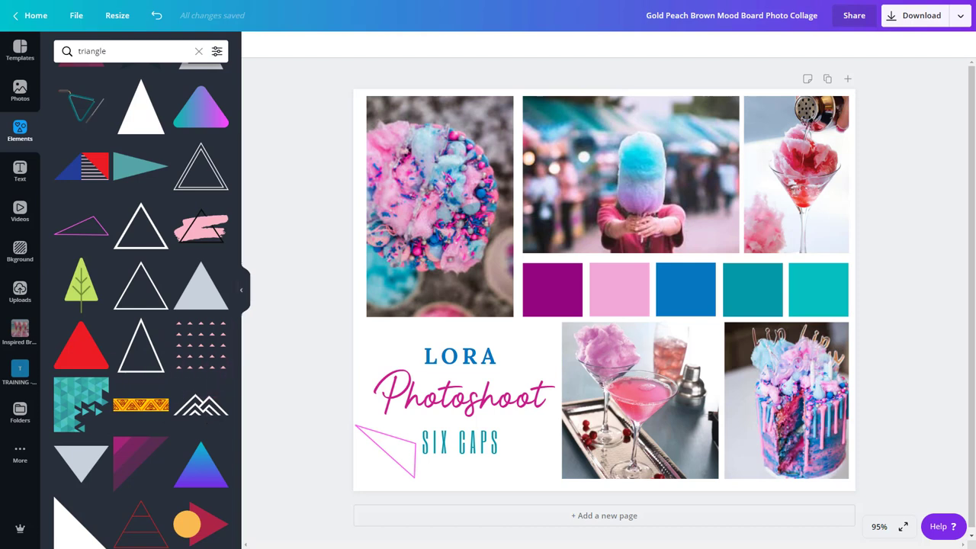
# Add the dotted triangle pattern to the board and recolour it with the teal TRAINING swatch.
pyautogui.click(198, 349)
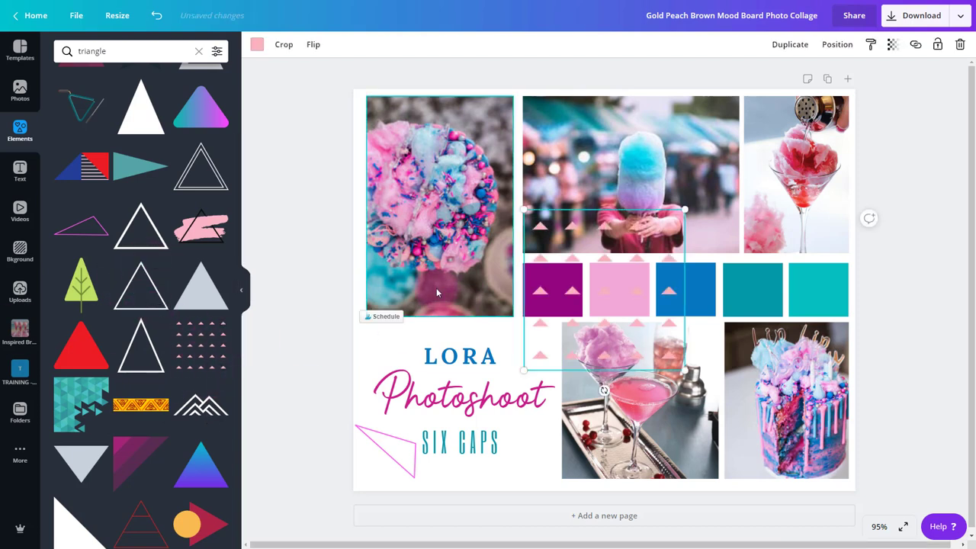
pyautogui.click(257, 45)
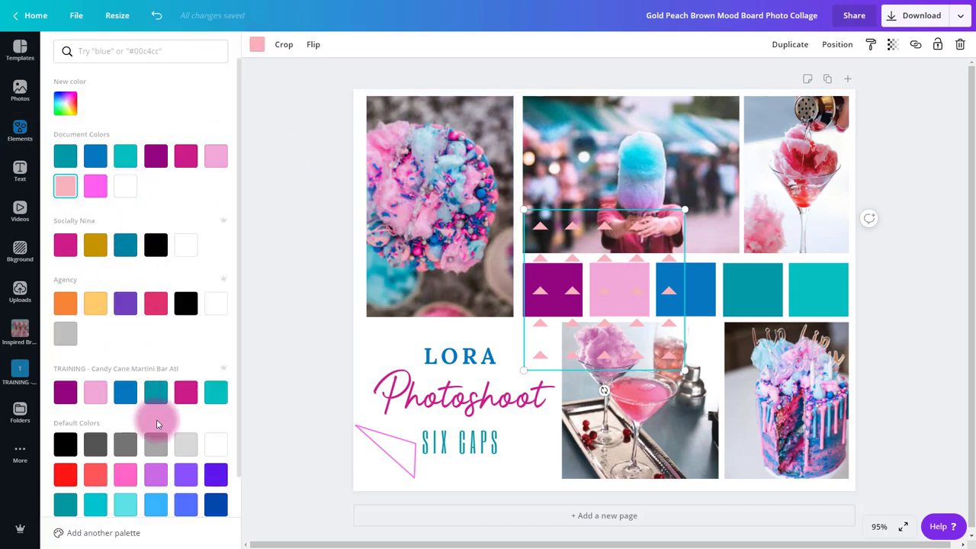
pyautogui.click(154, 394)
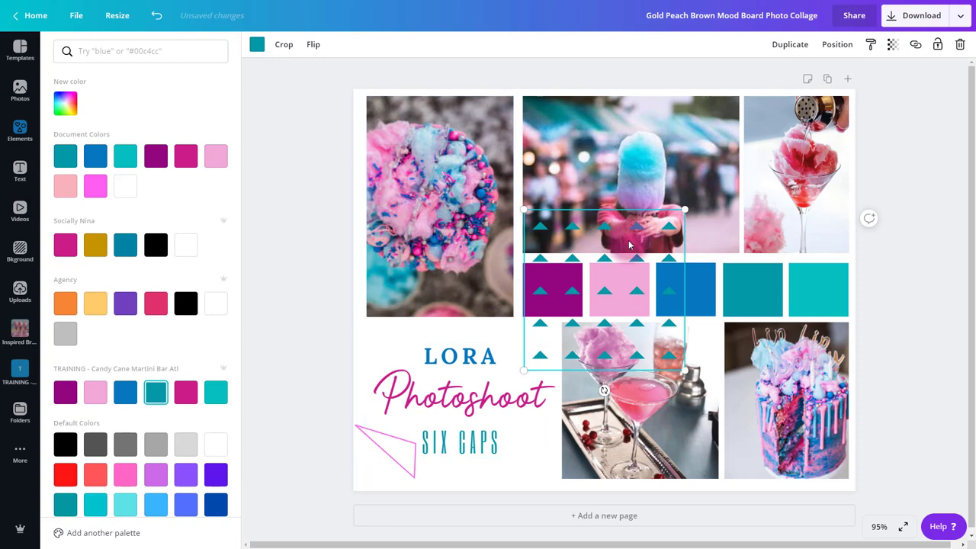
# Shrink the pattern, tilt it about 30° and place it overlapping SIX CAPS.
pyautogui.moveTo(565, 317); pyautogui.dragTo(398, 405)
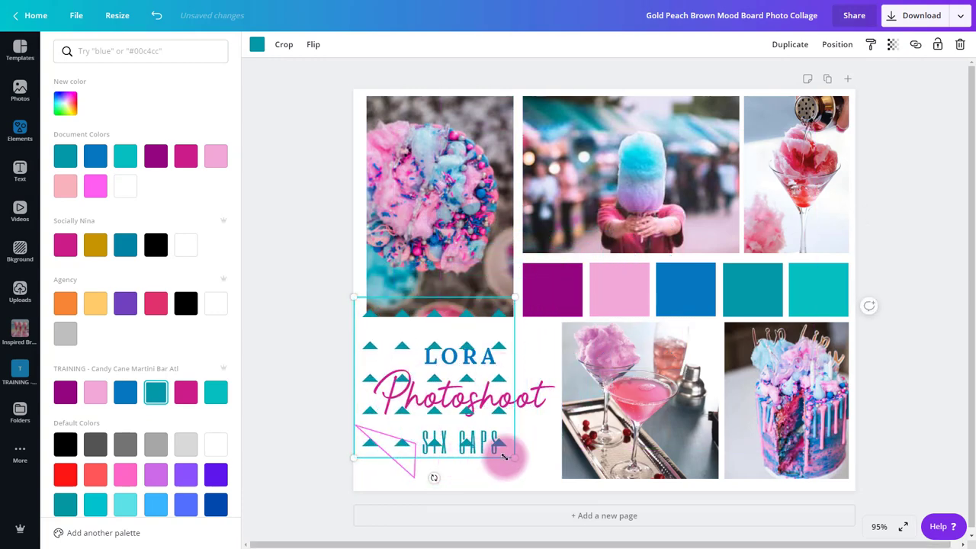
pyautogui.moveTo(515, 456); pyautogui.dragTo(456, 398)
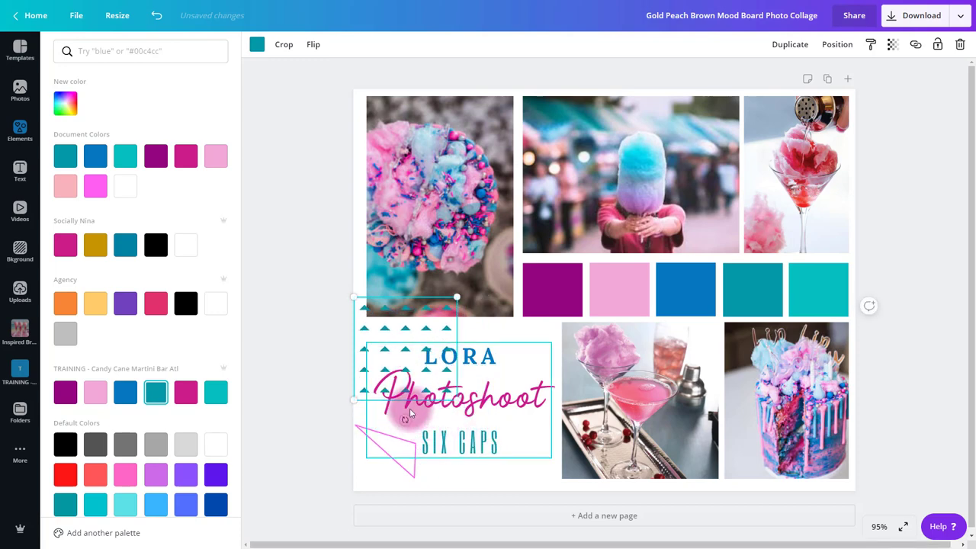
pyautogui.moveTo(404, 419); pyautogui.dragTo(467, 434)
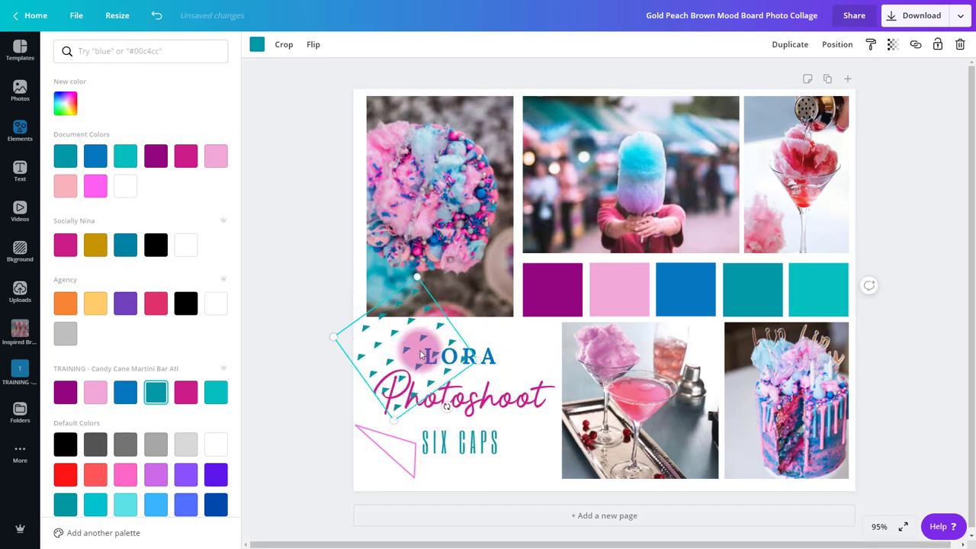
pyautogui.moveTo(379, 325); pyautogui.dragTo(493, 415)
# Send the triangle pattern one layer backward and align it to the page bottom.
pyautogui.click(838, 44)
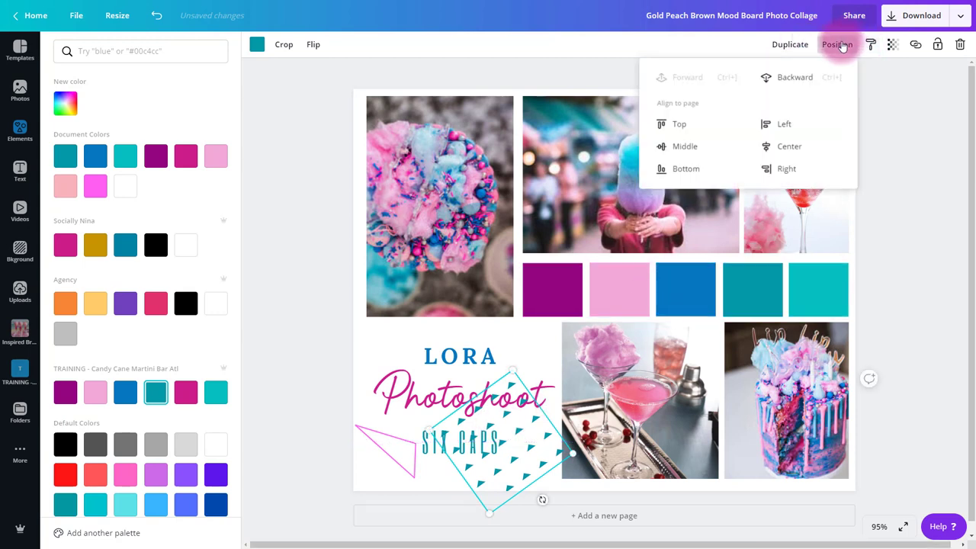
pyautogui.click(784, 87)
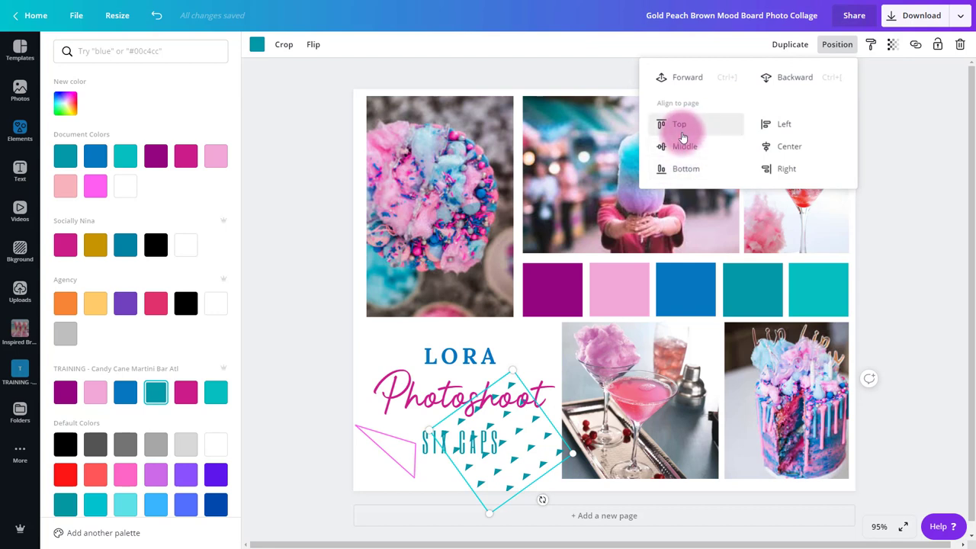
pyautogui.click(684, 168)
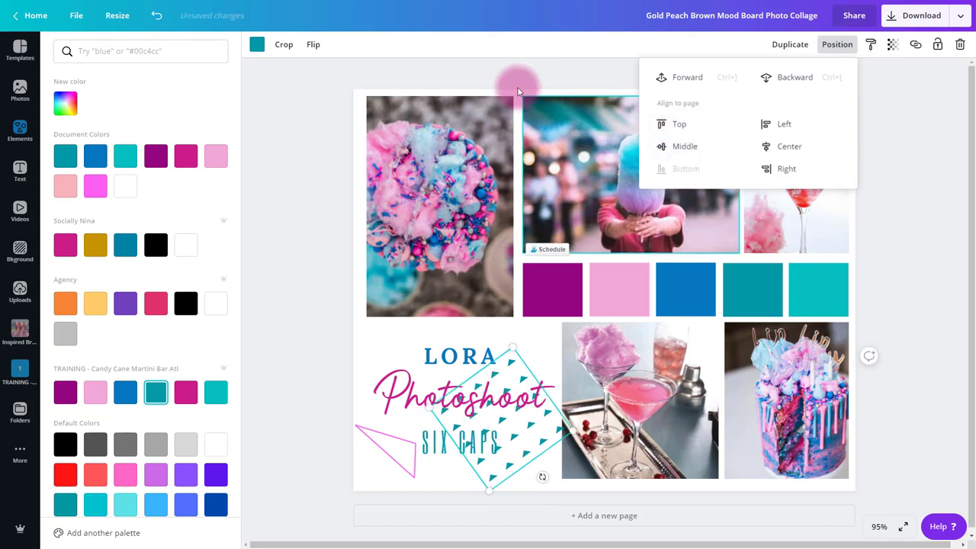
pyautogui.click(904, 211)
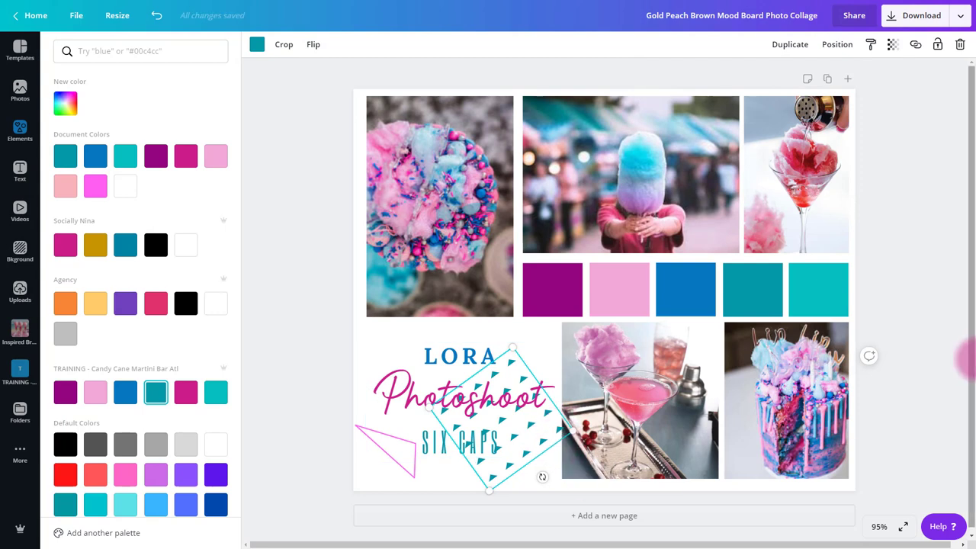
pyautogui.click(882, 371)
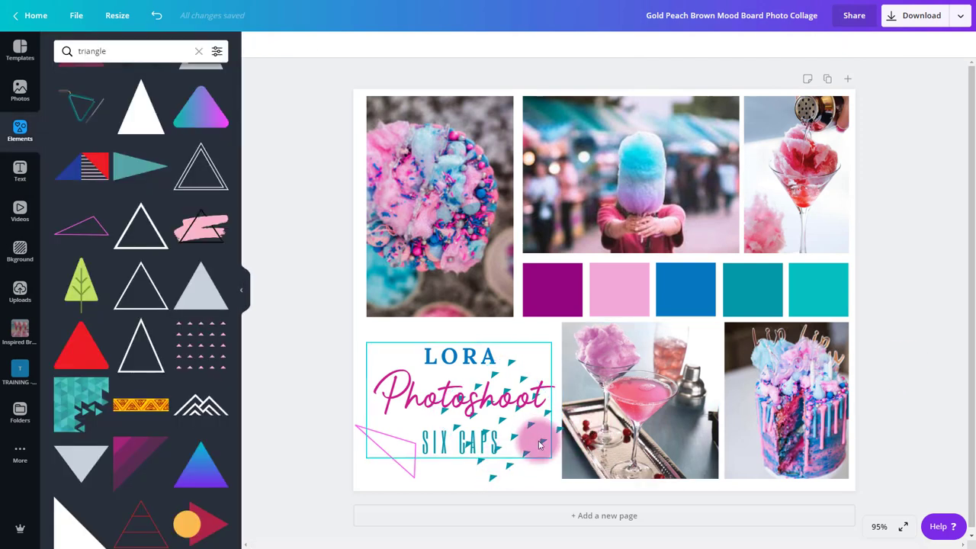
# Recolour the pattern with the last turquoise TRAINING swatch, shrink it and shift it up-right.
pyautogui.click(500, 461)
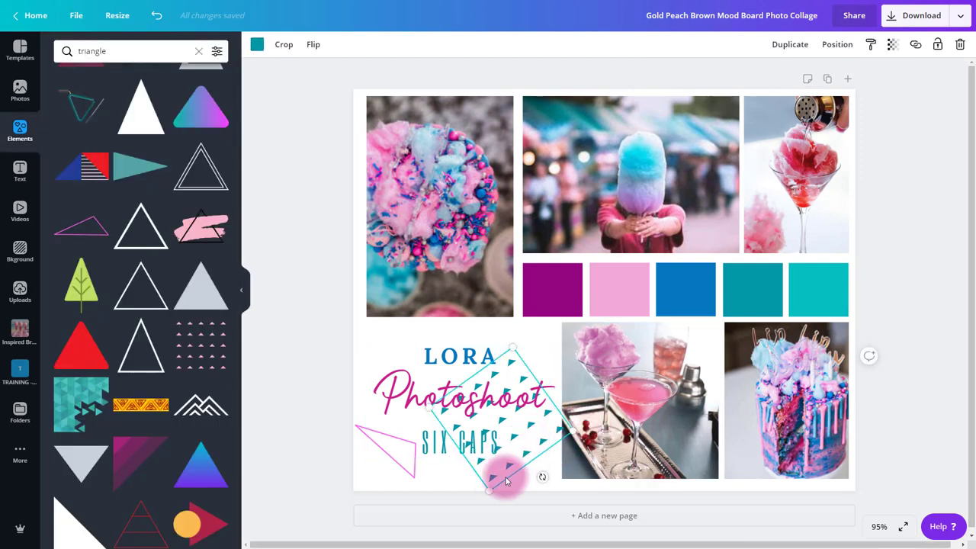
pyautogui.click(257, 44)
pyautogui.click(216, 392)
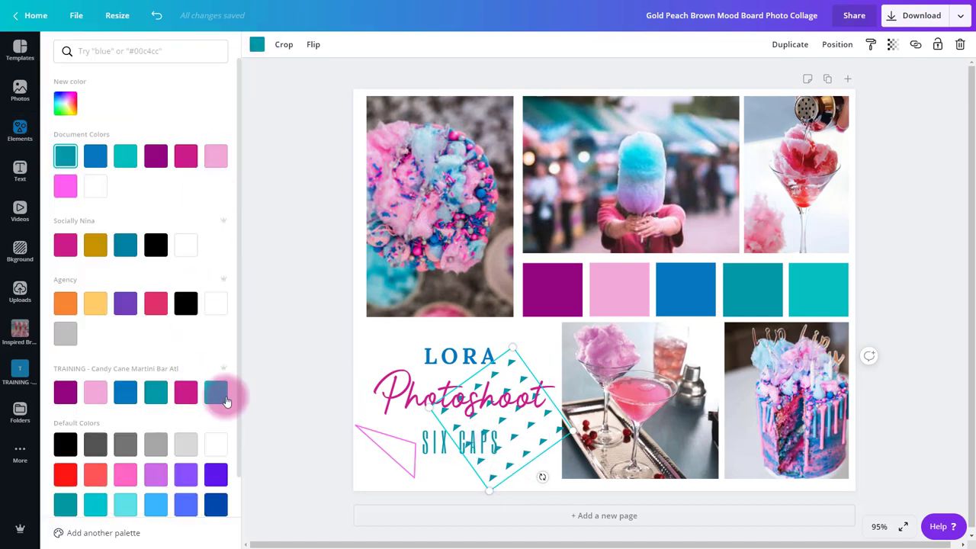
pyautogui.click(504, 466)
pyautogui.moveTo(496, 495); pyautogui.dragTo(541, 449)
pyautogui.click(527, 366)
pyautogui.moveTo(528, 365); pyautogui.dragTo(545, 345)
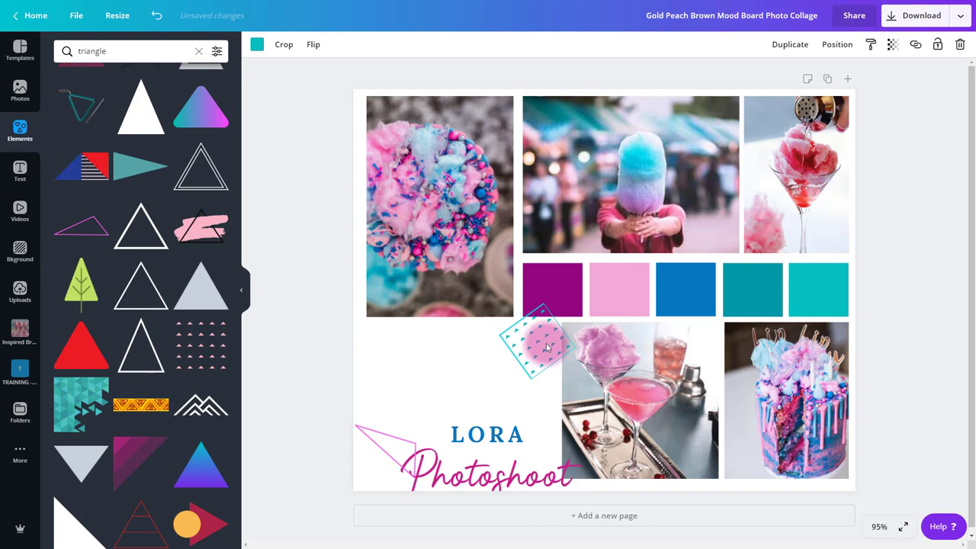
# Align the pattern to the bottom, send it behind the text, and move the LORA text group back into place.
pyautogui.click(837, 44)
pyautogui.click(688, 168)
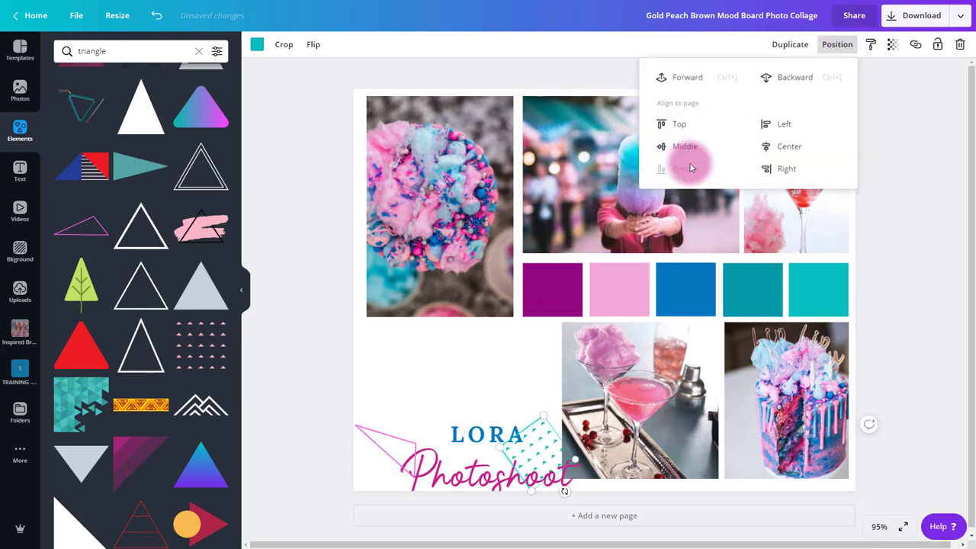
pyautogui.click(786, 77)
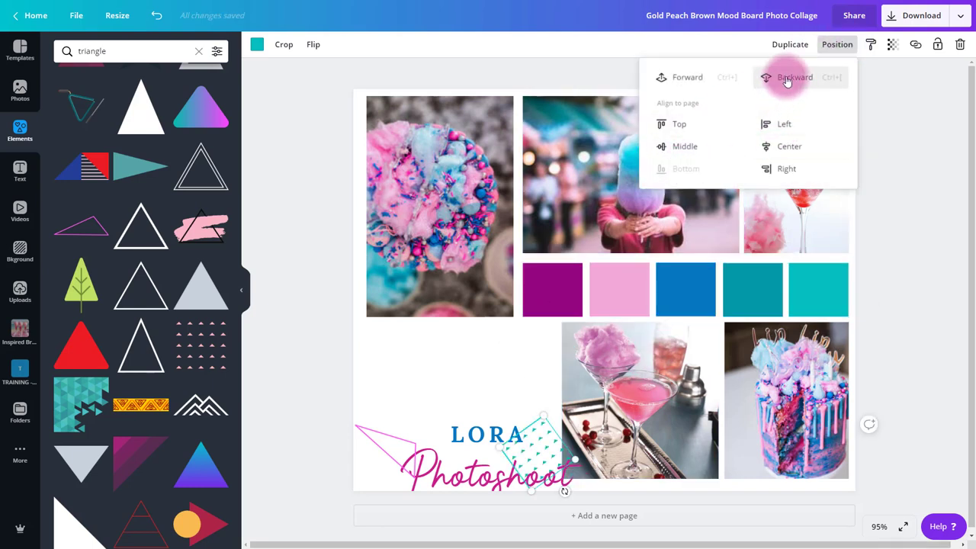
pyautogui.click(530, 438)
pyautogui.moveTo(532, 443); pyautogui.dragTo(514, 350)
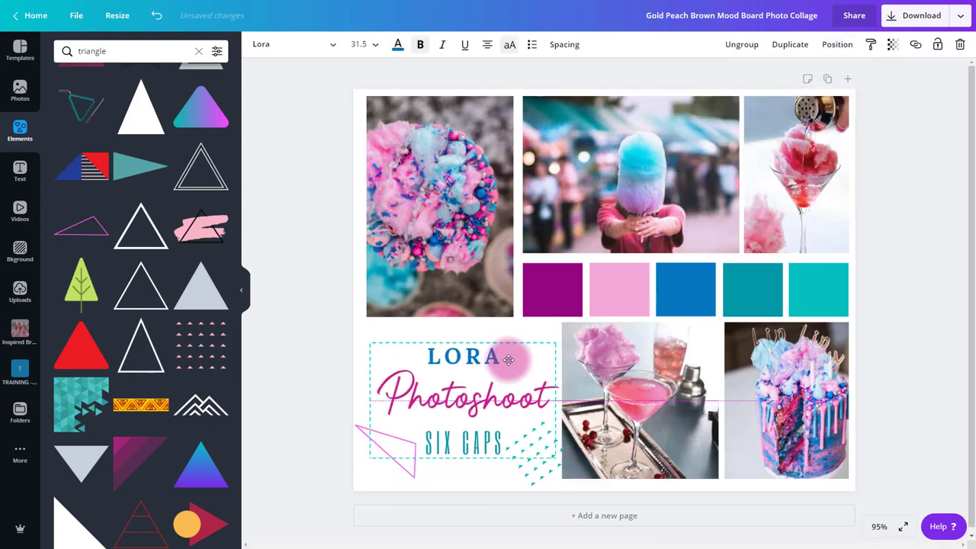
pyautogui.click(355, 343)
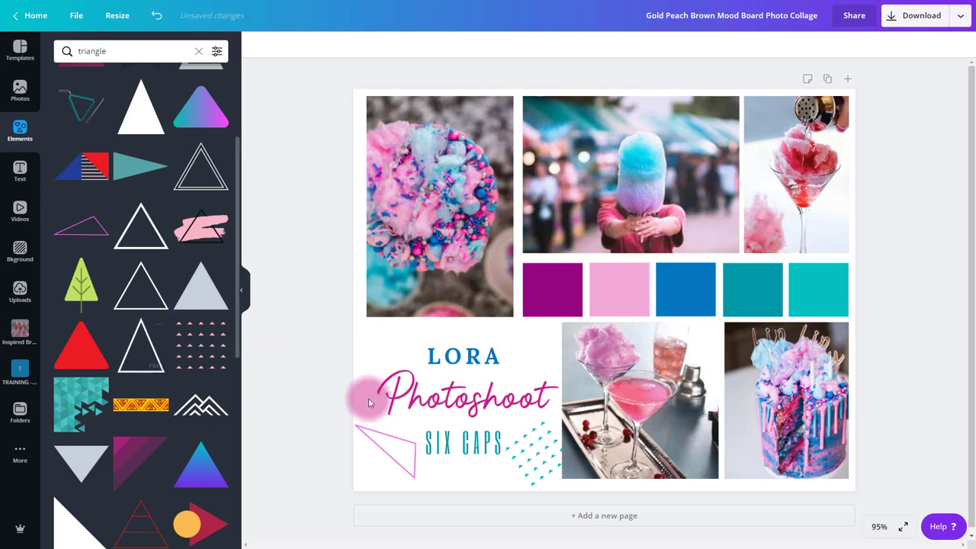
# Save the Pink Triangle Geometric Shapes graphic into TRAINING - Candy Cane Martini Bar > Brand Elements.
pyautogui.click(218, 330)
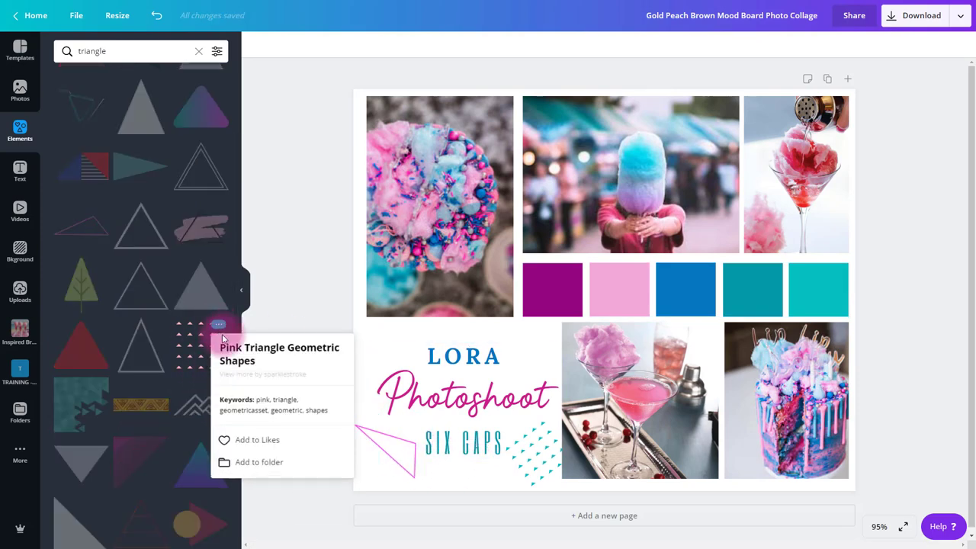
pyautogui.click(277, 463)
pyautogui.scroll(-3, 302, 194)
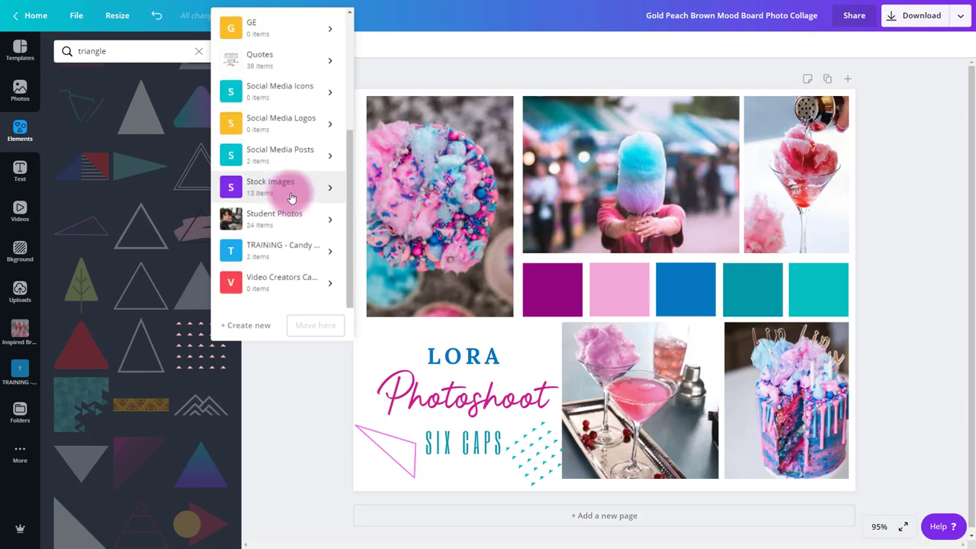
pyautogui.click(321, 261)
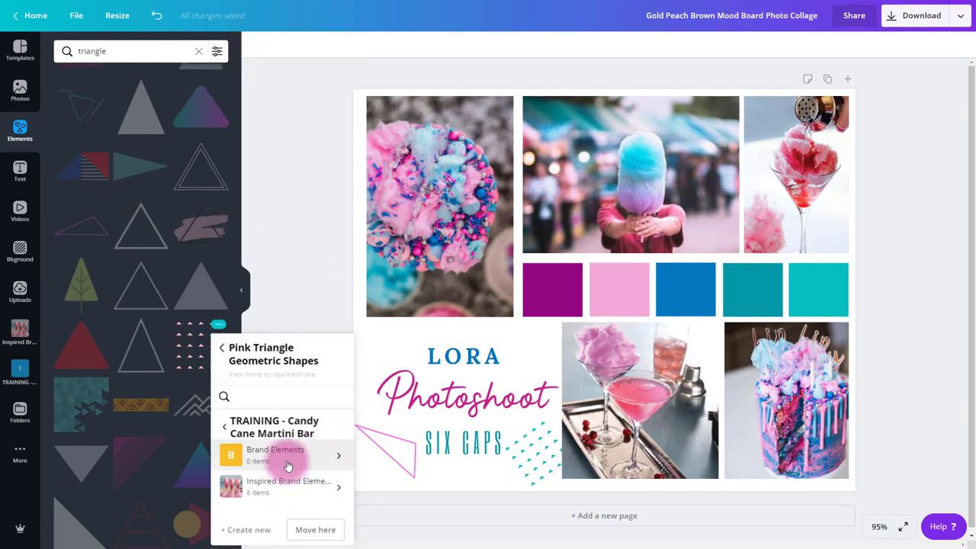
pyautogui.click(327, 462)
pyautogui.click(315, 304)
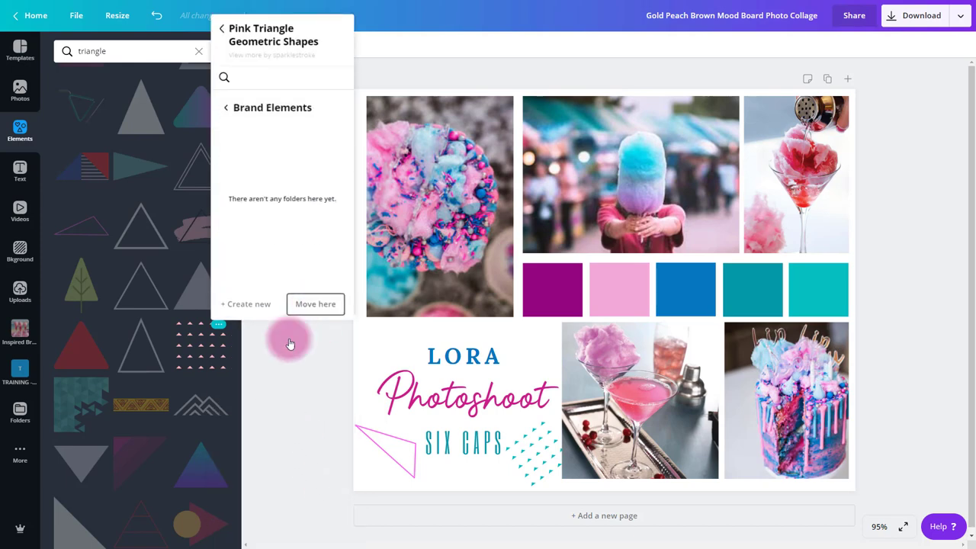
pyautogui.scroll(-5, 193, 424)
pyautogui.scroll(-2, 193, 424)
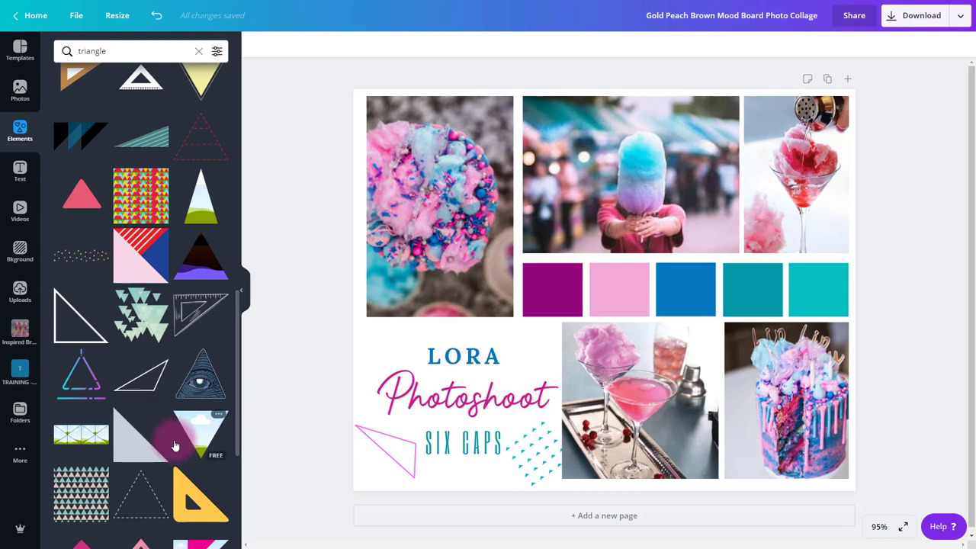
pyautogui.scroll(-8, 171, 440)
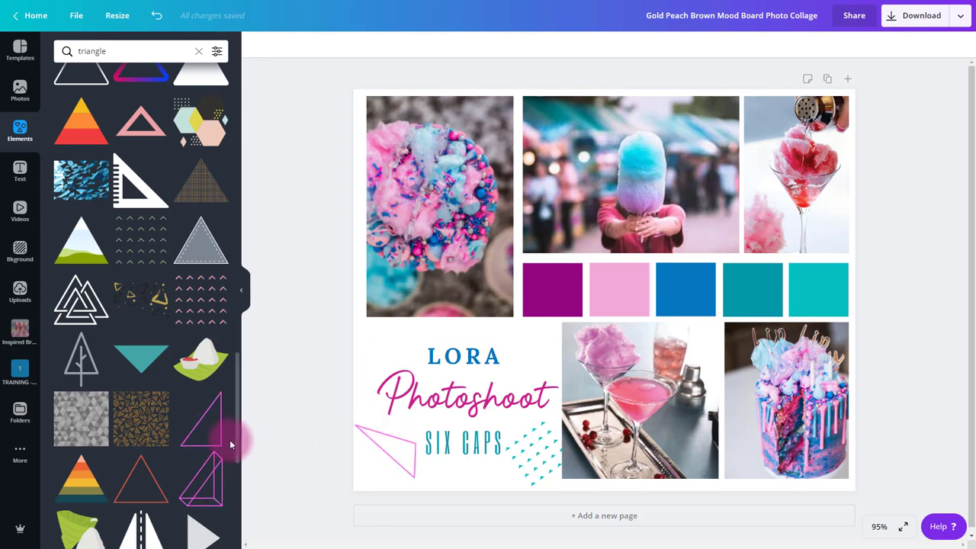
# Scroll through the triangle element results, then collapse the Elements side panel.
pyautogui.scroll(-1, 214, 461)
pyautogui.scroll(-10, 210, 467)
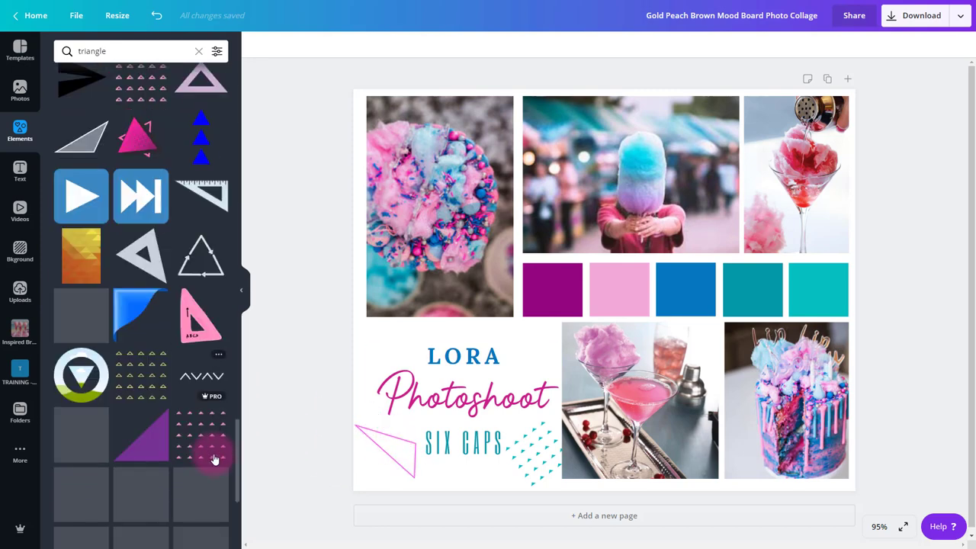
pyautogui.scroll(-3, 205, 464)
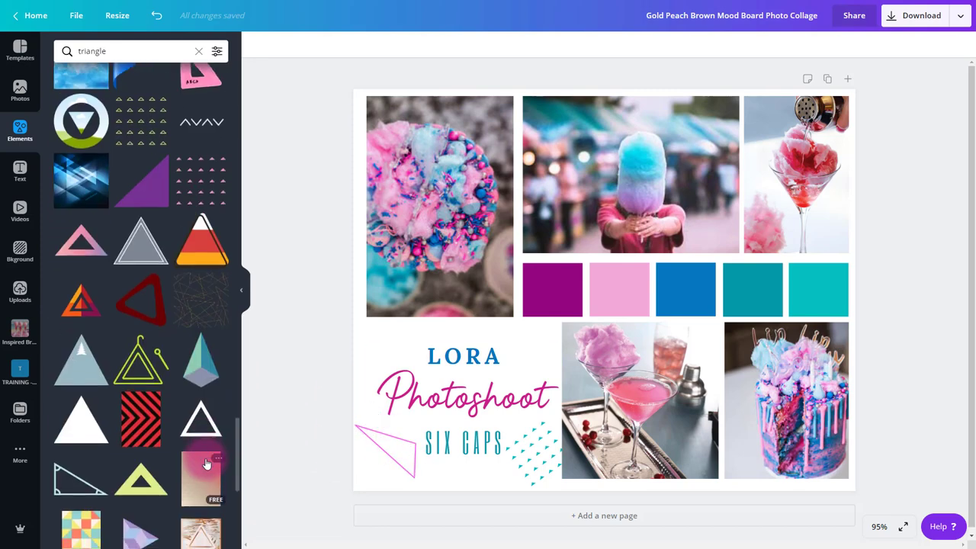
pyautogui.scroll(-2, 205, 463)
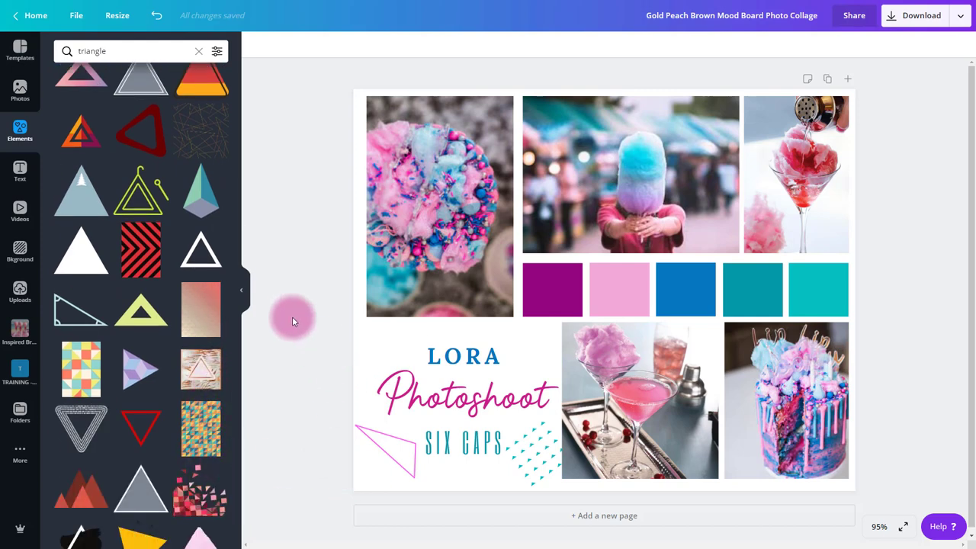
pyautogui.click(250, 296)
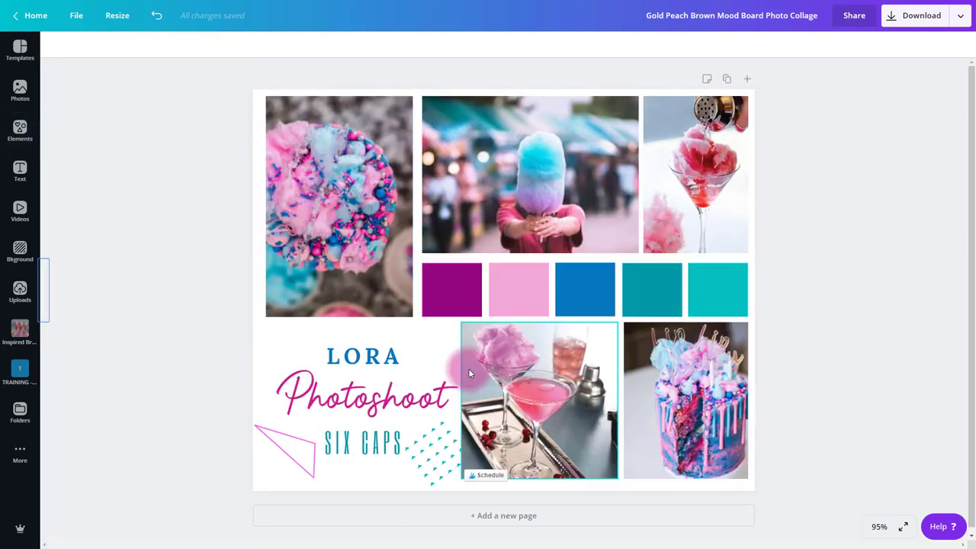
# Add a new heading and set its font to Lora.
pyautogui.click(22, 171)
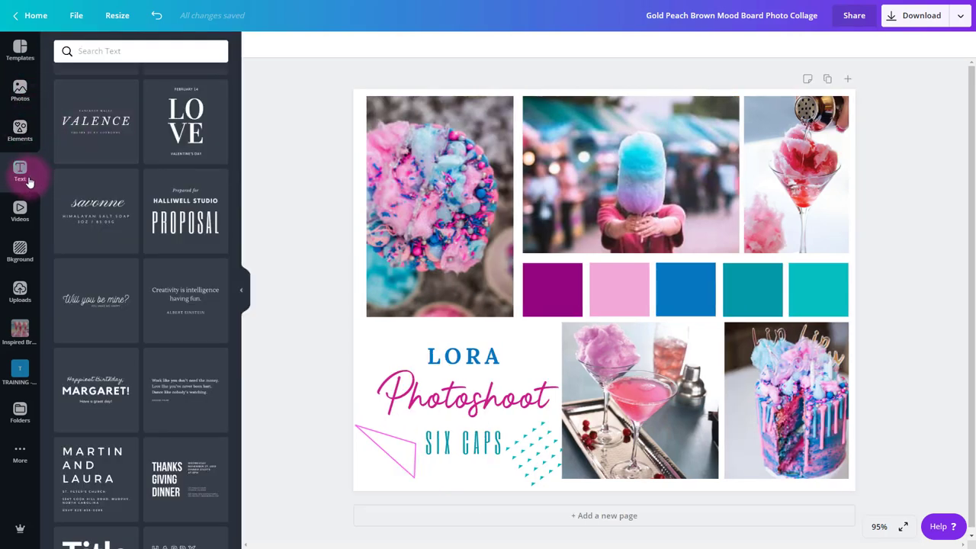
pyautogui.scroll(15, 107, 206)
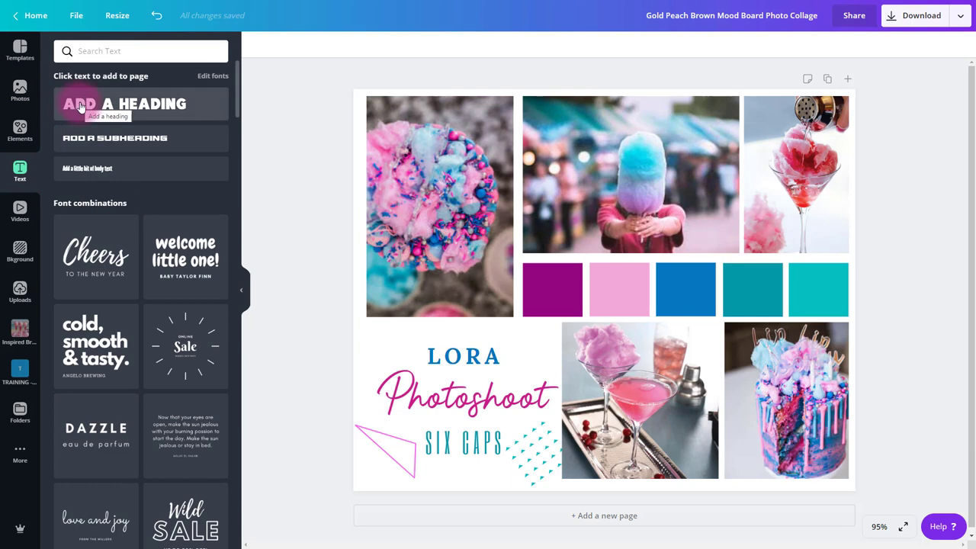
pyautogui.click(88, 113)
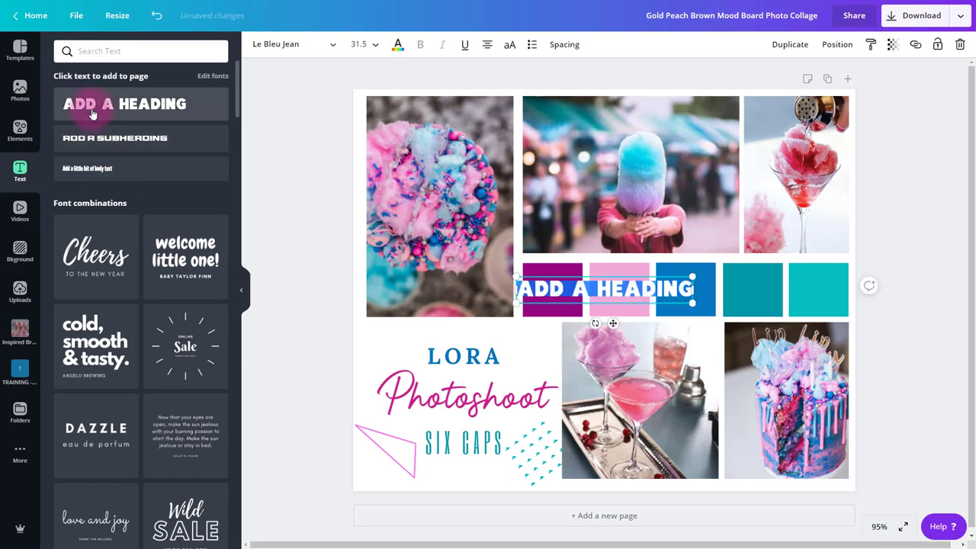
pyautogui.click(328, 49)
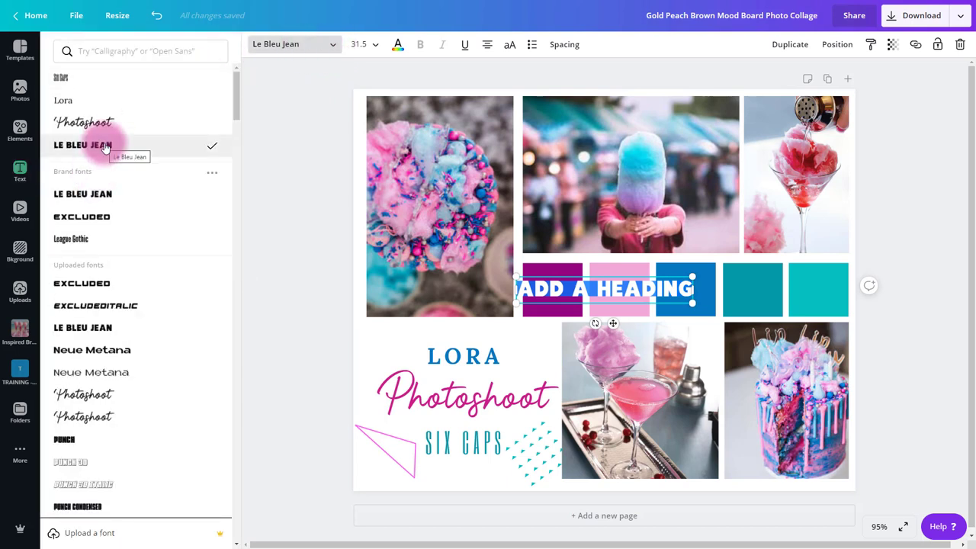
pyautogui.click(83, 100)
# Replace the heading's text with '#'.
pyautogui.moveTo(589, 288); pyautogui.dragTo(611, 287)
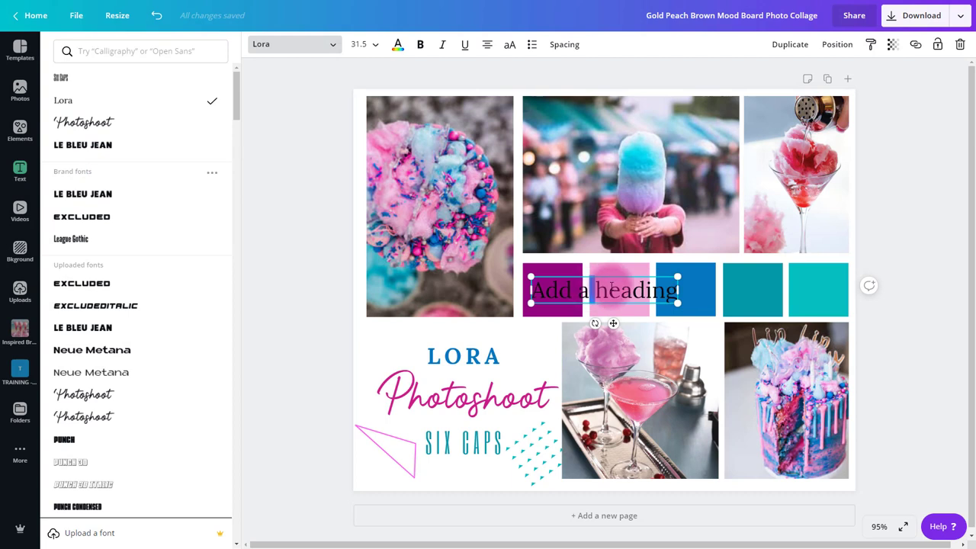
pyautogui.hotkey('ctrl', 'a')
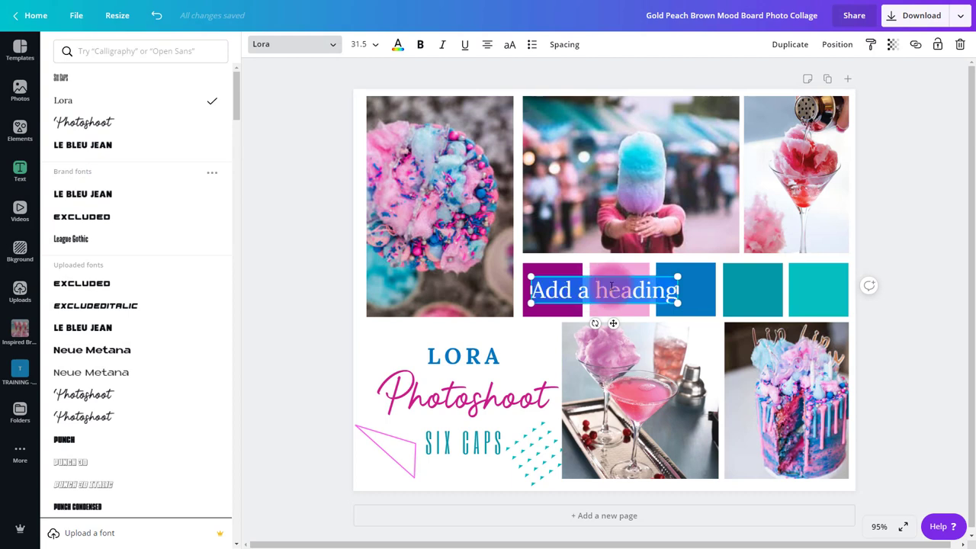
pyautogui.write('#')
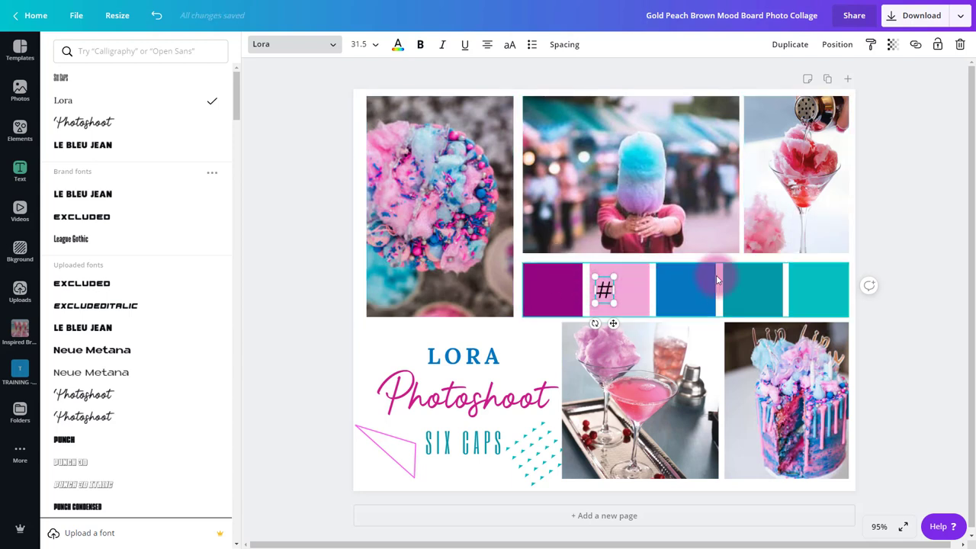
# Move the '#' label from the pink swatch onto the purple swatch.
pyautogui.click(277, 323)
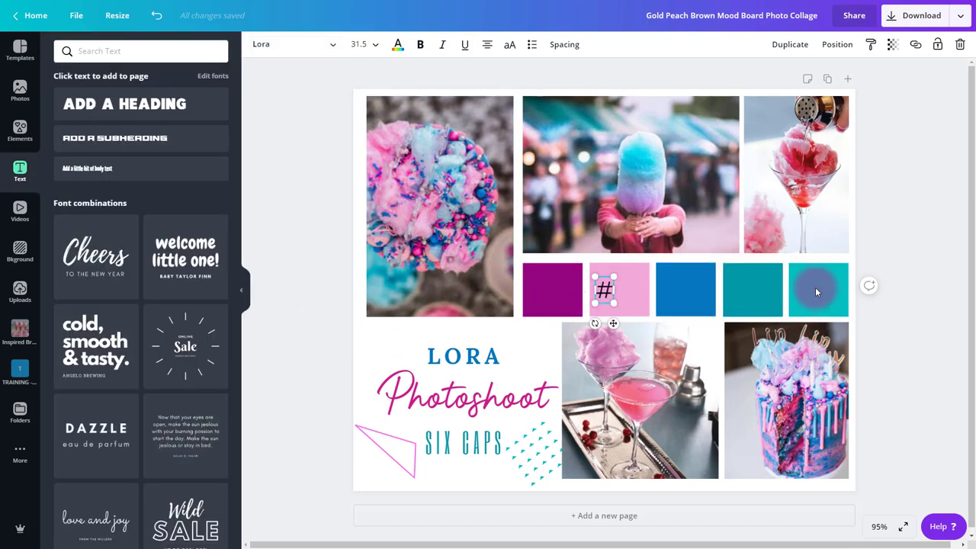
pyautogui.click(888, 282)
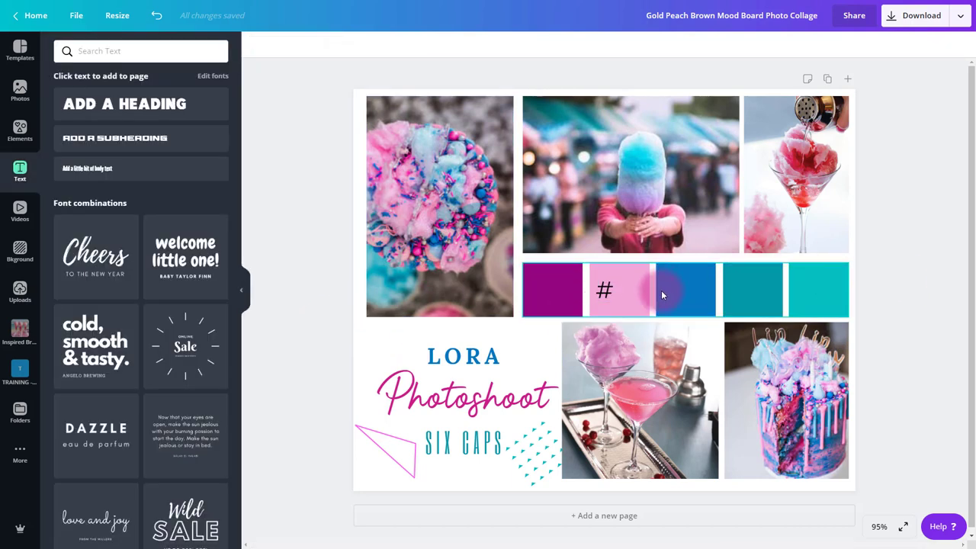
pyautogui.moveTo(604, 290); pyautogui.dragTo(537, 298)
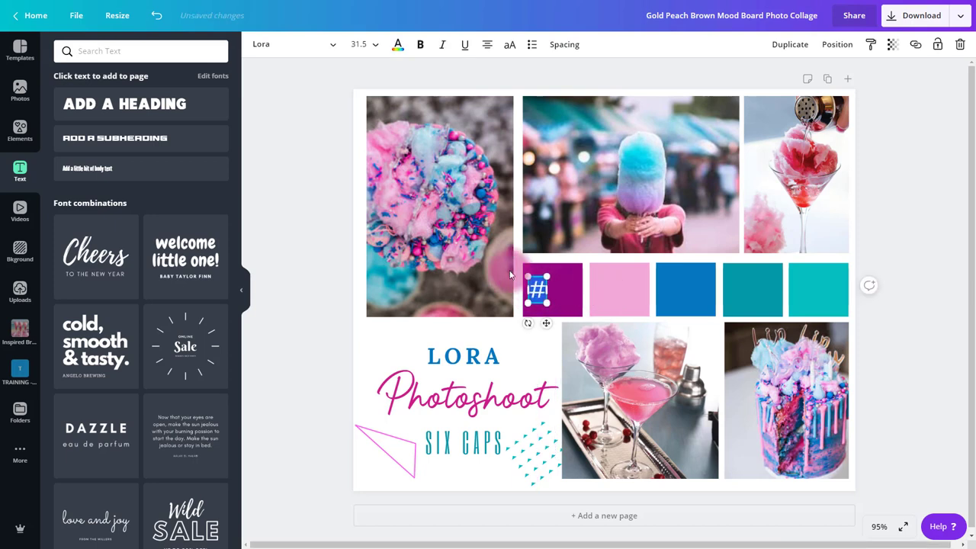
# Reduce the '#' label's font size to 15.
pyautogui.click(369, 44)
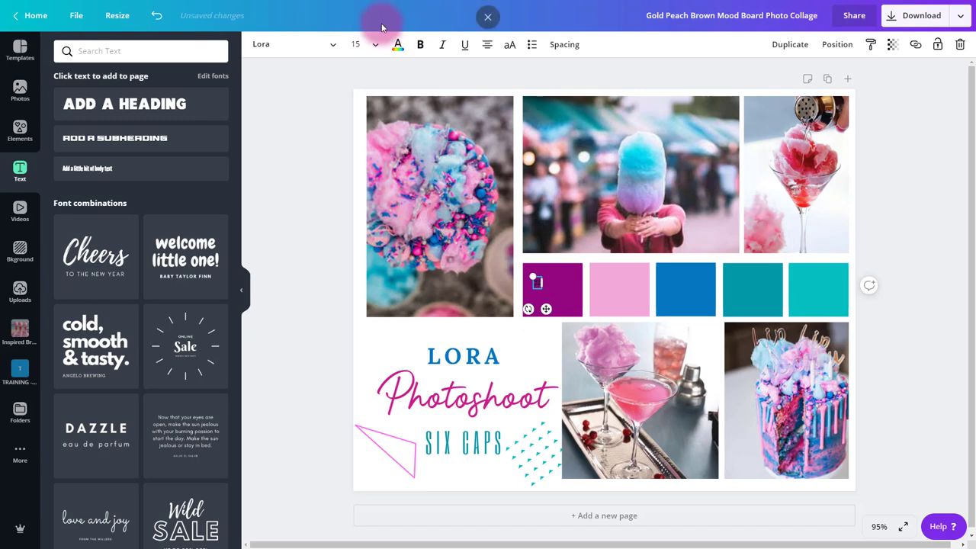
pyautogui.click(355, 44)
pyautogui.click(363, 45)
pyautogui.write('2')
pyautogui.press('Return')
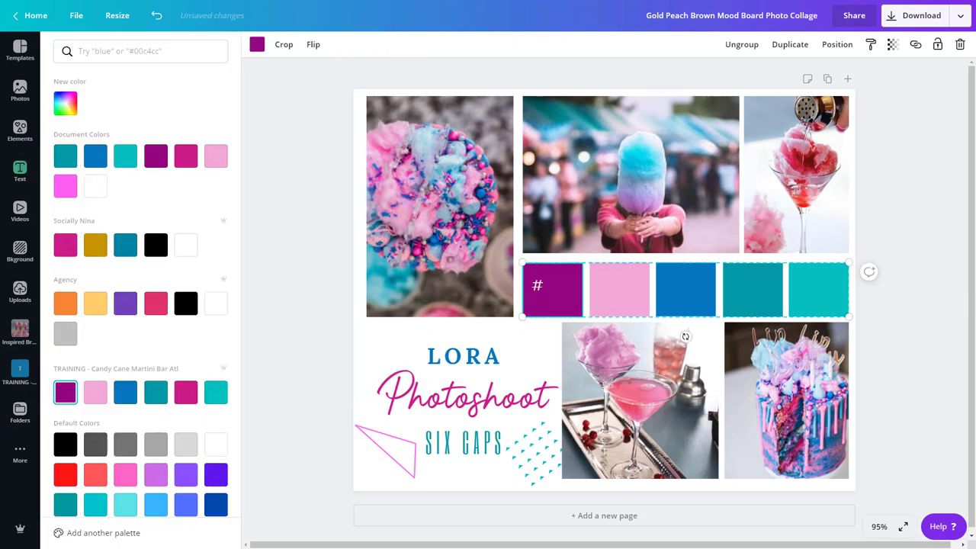
pyautogui.press('Escape')
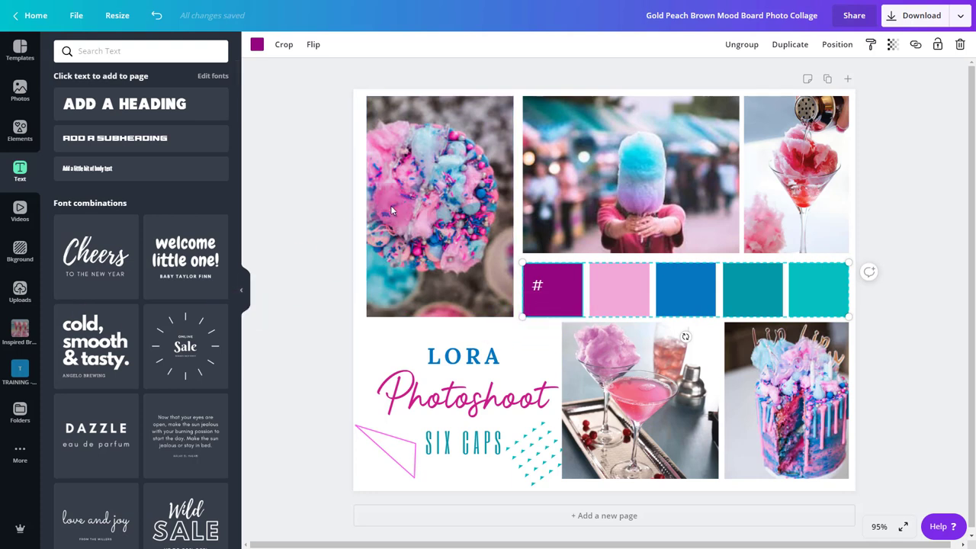
# Copy the purple swatch's hex code #950581 from its colour settings.
pyautogui.click(258, 45)
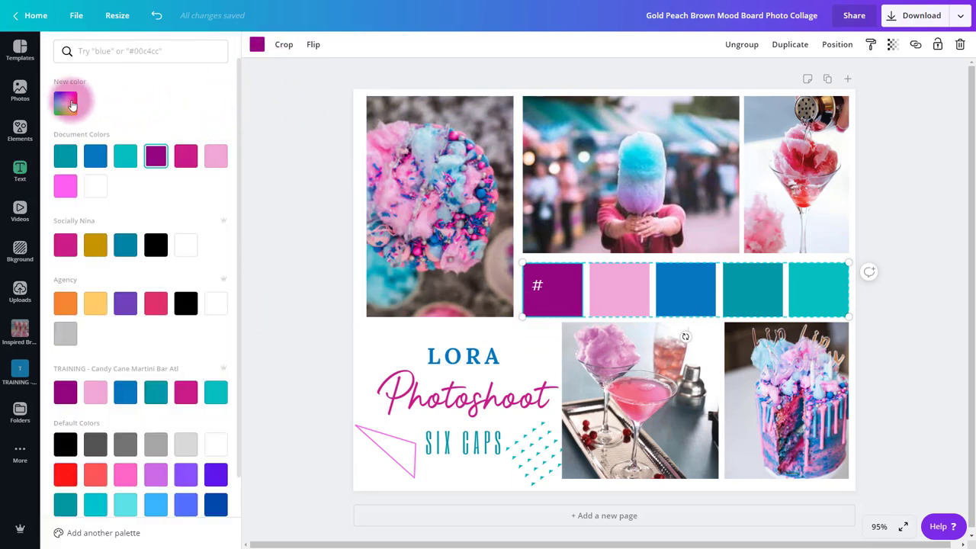
pyautogui.click(65, 104)
pyautogui.rightClick(154, 223)
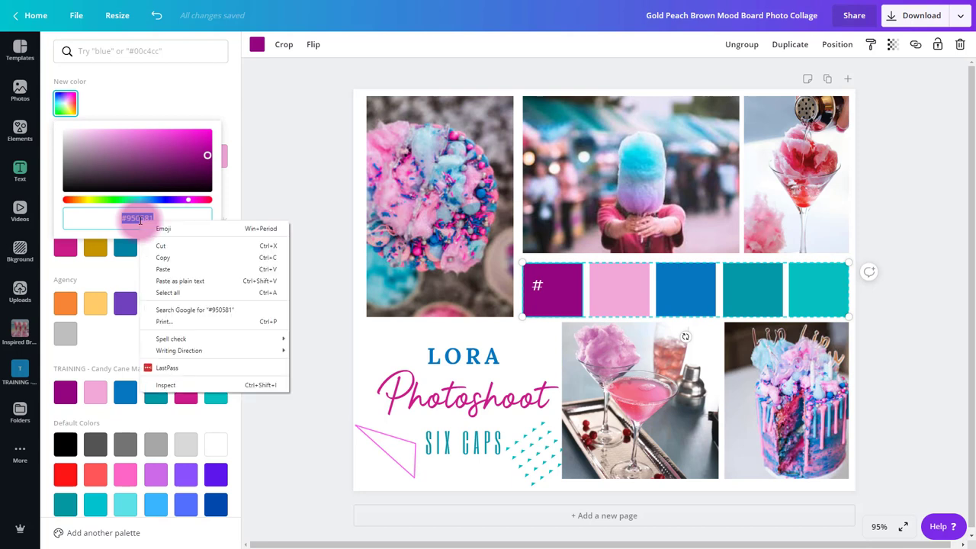
pyautogui.click(162, 258)
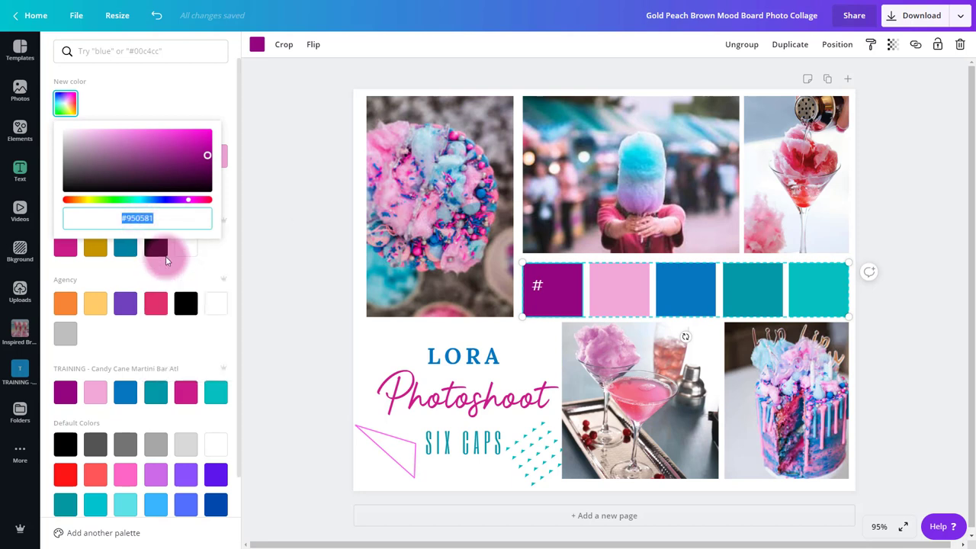
# Make the label read '#950581' and reposition it on the purple swatch.
pyautogui.click(537, 289)
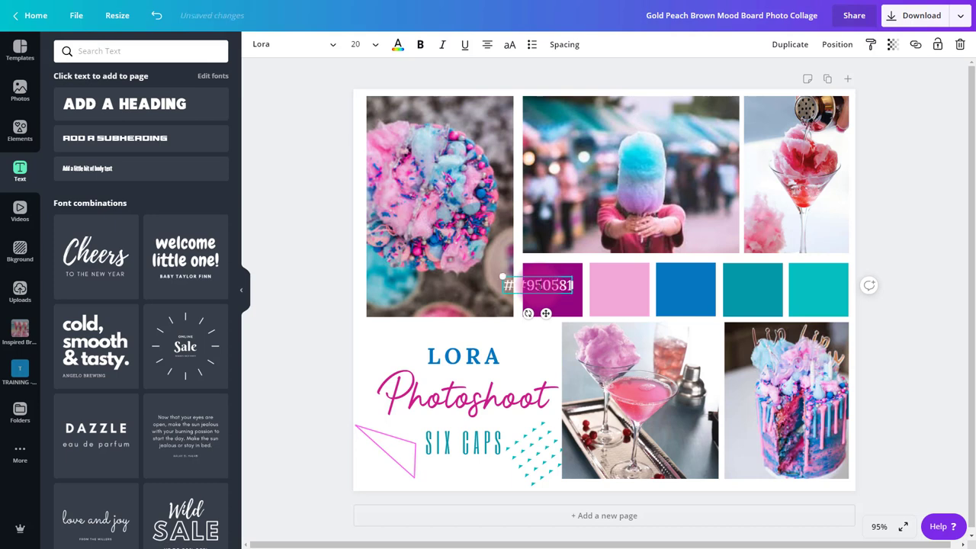
pyautogui.moveTo(516, 285); pyautogui.dragTo(504, 285)
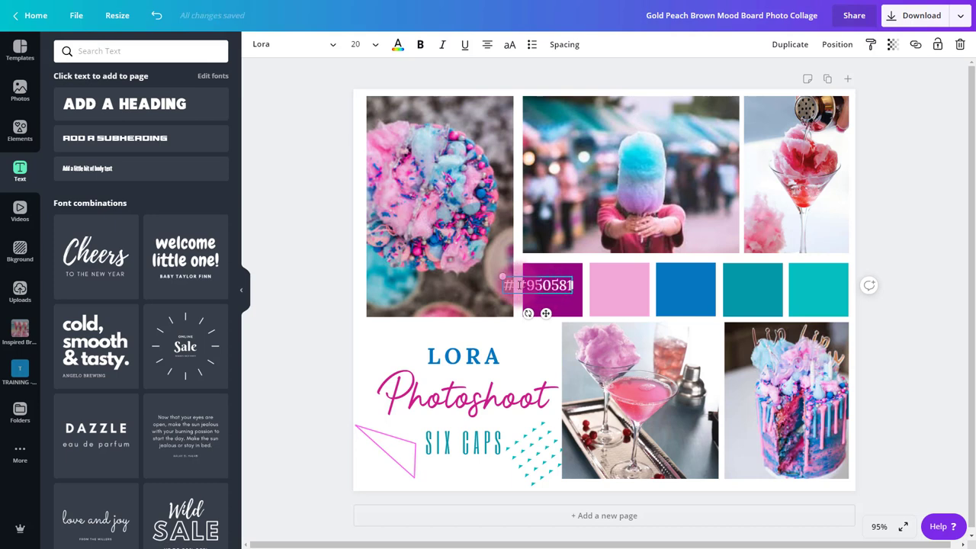
pyautogui.click(930, 268)
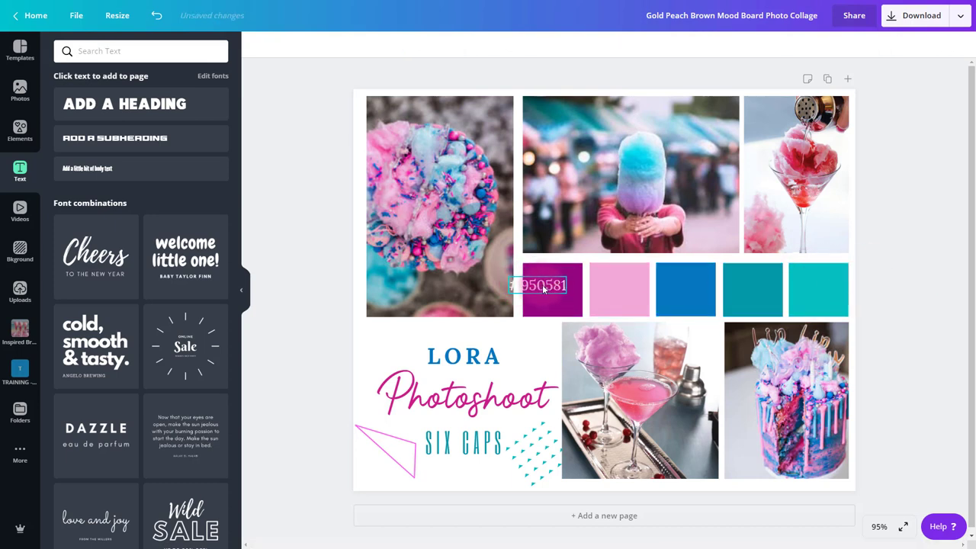
pyautogui.moveTo(544, 288); pyautogui.dragTo(553, 290)
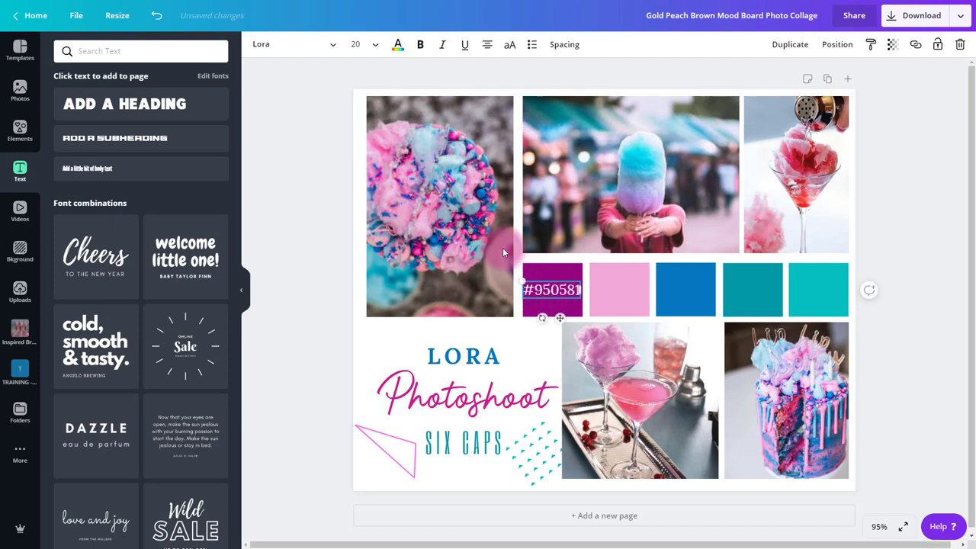
pyautogui.click(380, 48)
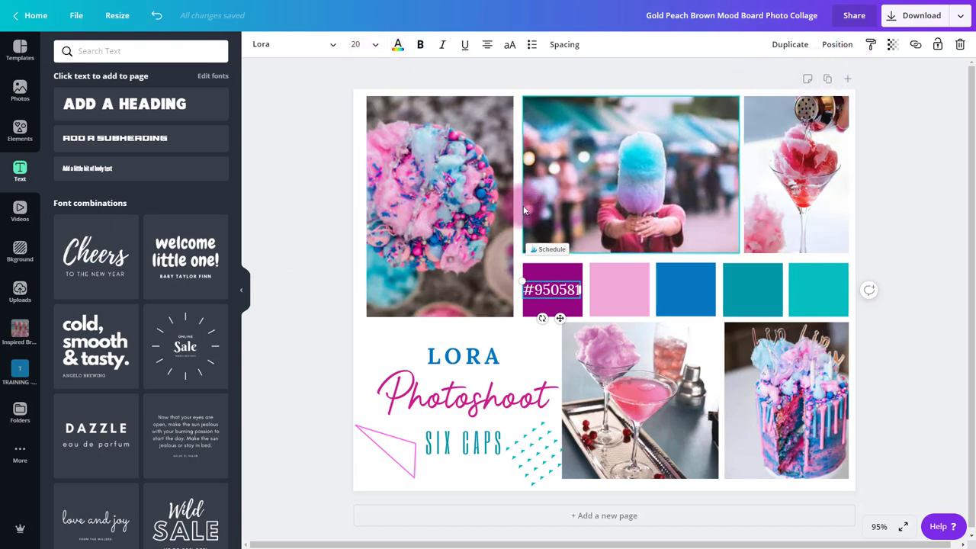
pyautogui.click(885, 130)
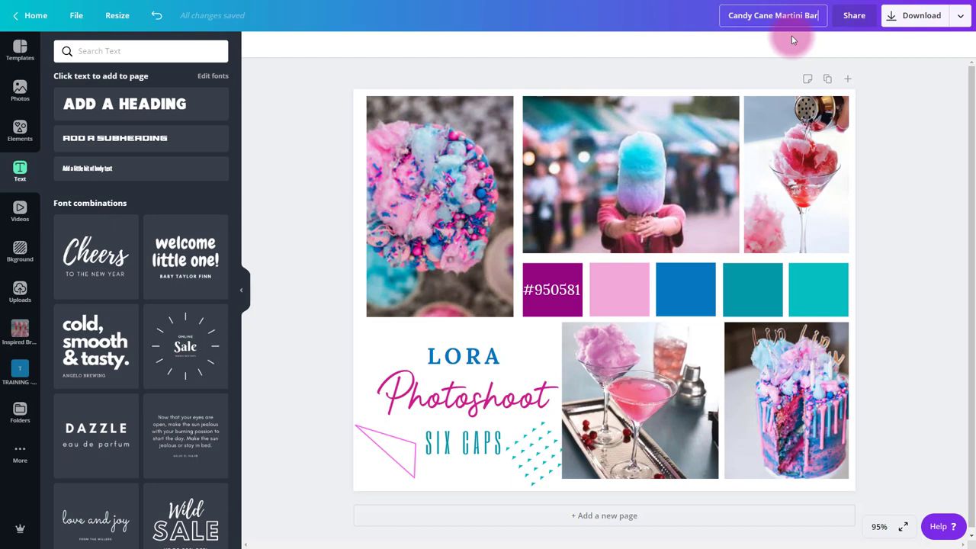
# Open and close the publishing and download options for the Candy Cane Martini Bar design.
pyautogui.click(958, 17)
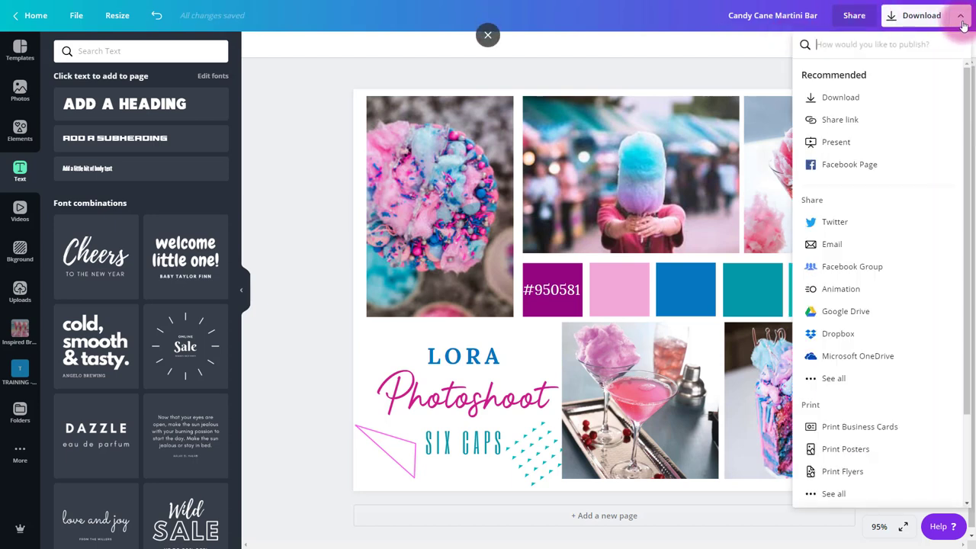
pyautogui.scroll(-3, 908, 162)
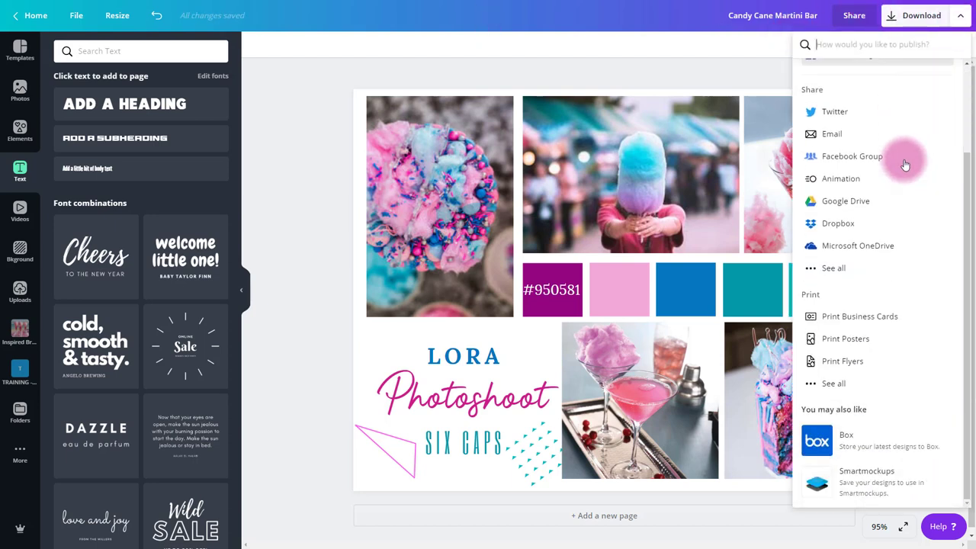
pyautogui.click(362, 272)
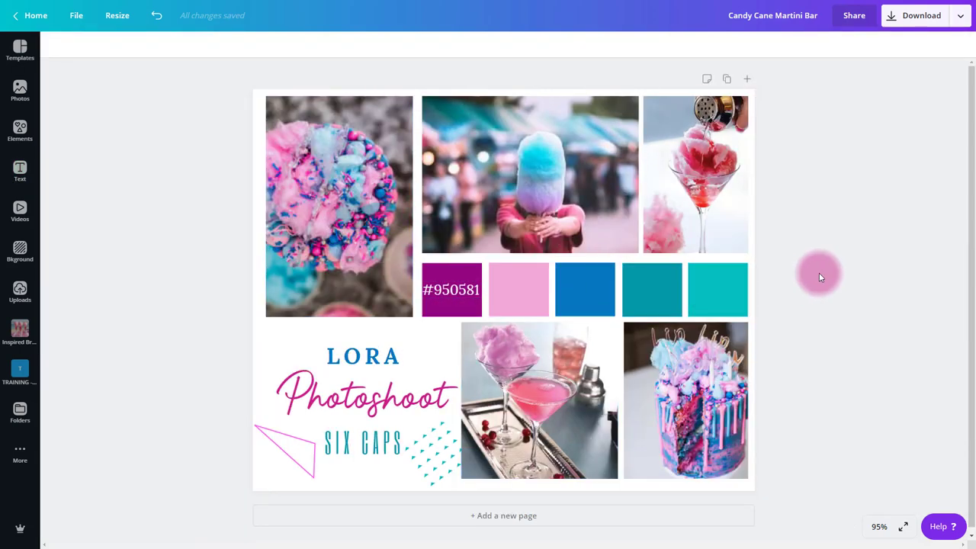
pyautogui.click(960, 16)
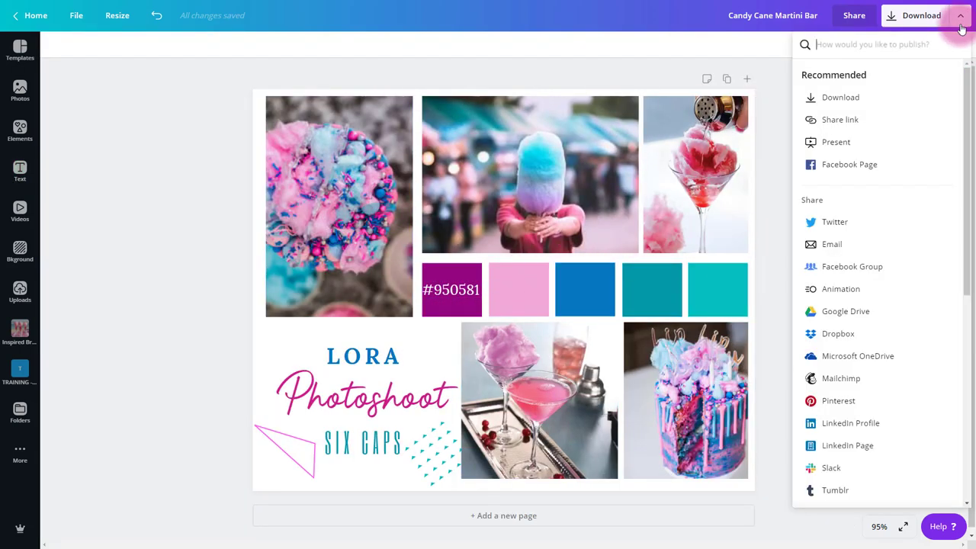
pyautogui.click(174, 222)
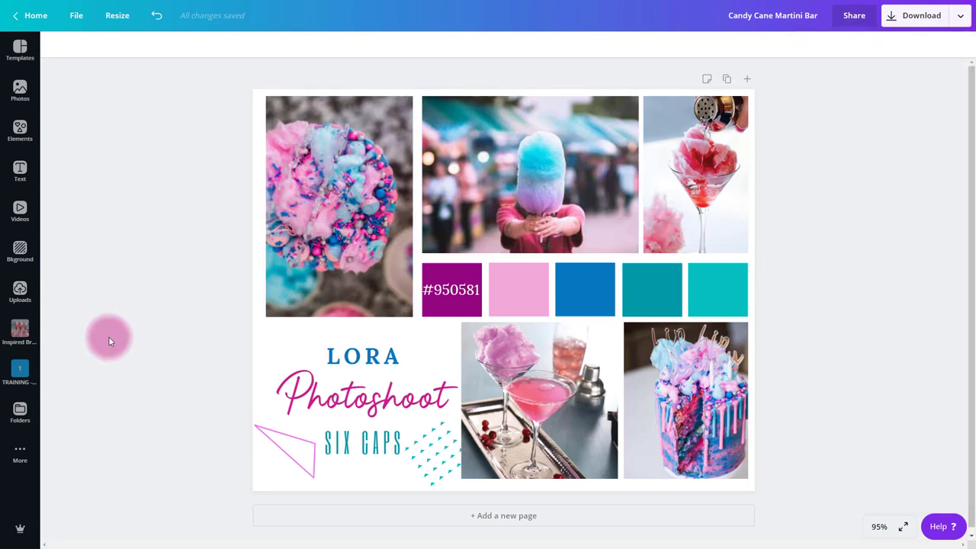
# From the Home page, move the Candy Cane Martini Bar design into TRAINING - Candy Cane Martini Bar.
pyautogui.click(38, 17)
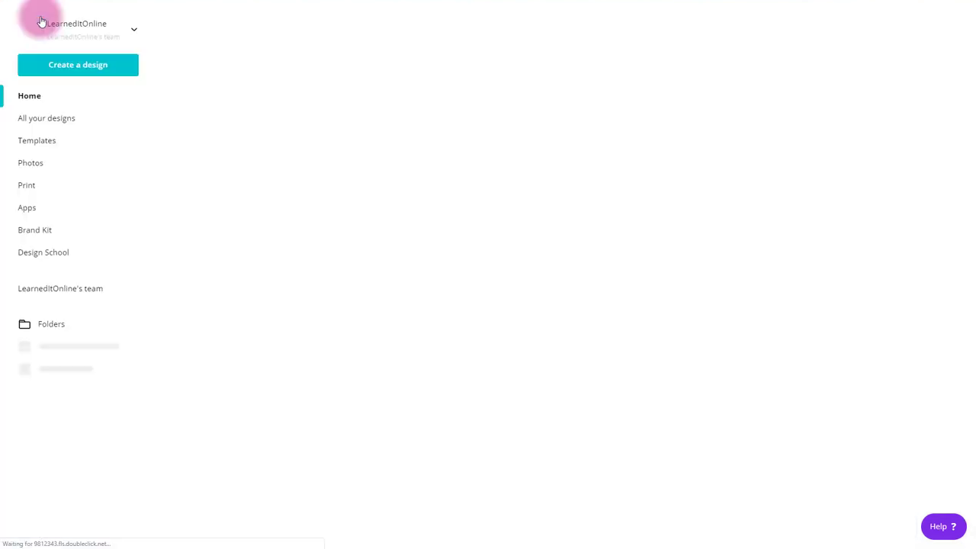
pyautogui.scroll(-2, 279, 325)
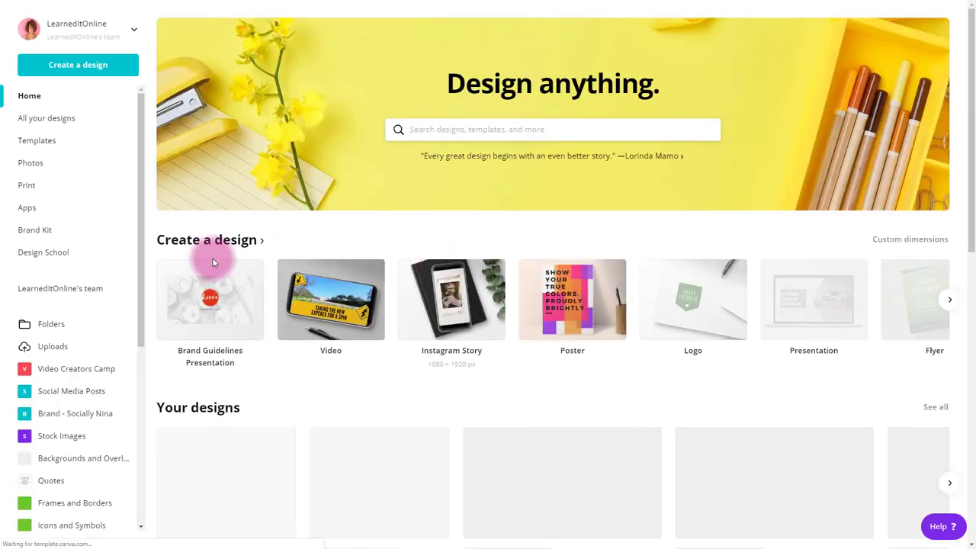
pyautogui.scroll(-3, 224, 272)
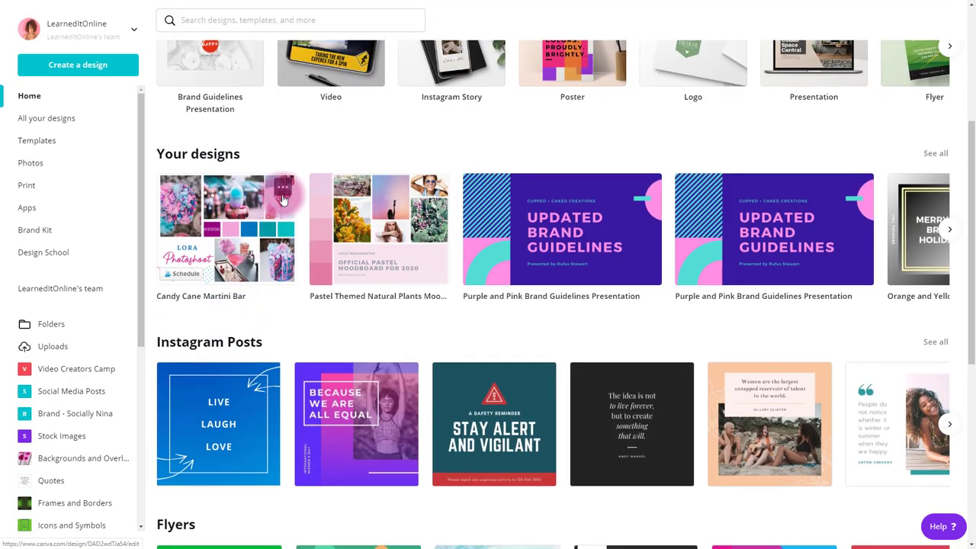
pyautogui.click(283, 188)
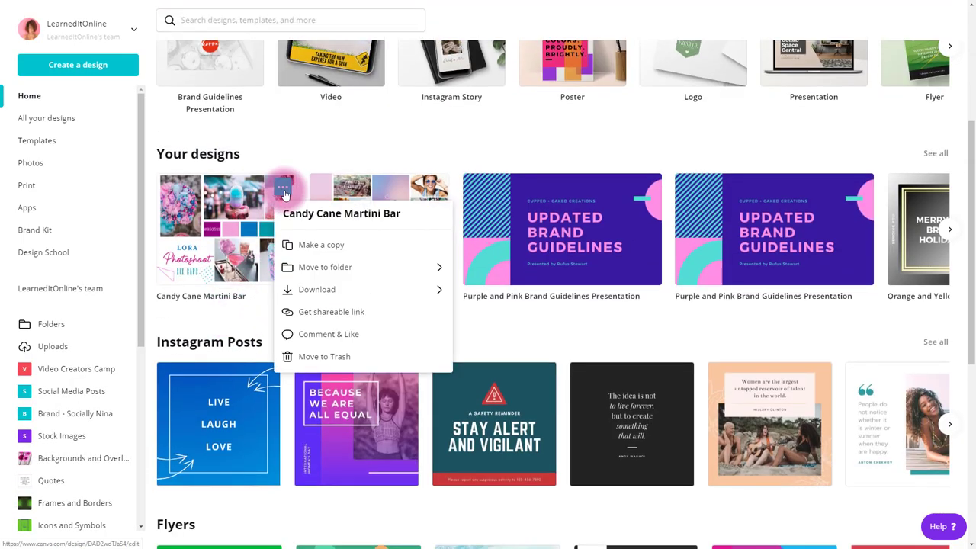
pyautogui.click(432, 270)
pyautogui.scroll(-3, 370, 349)
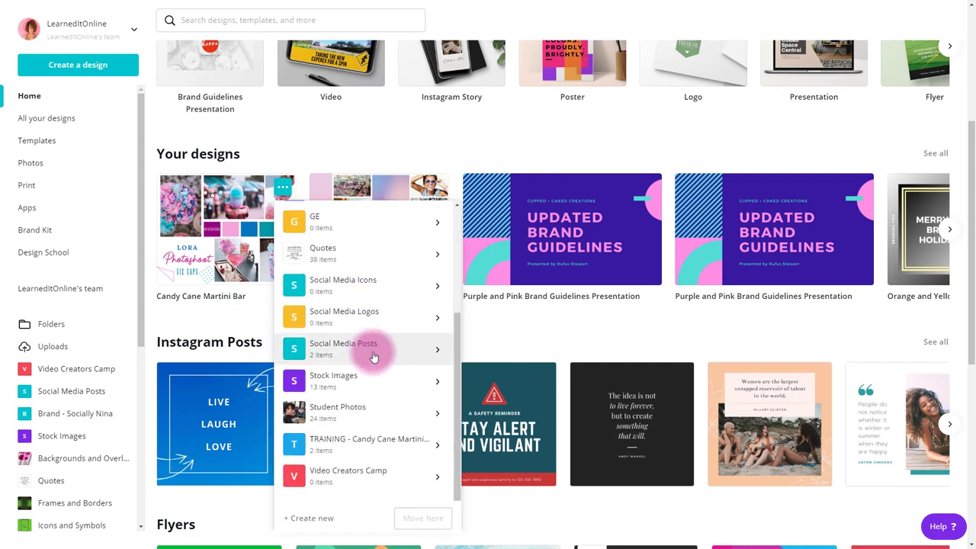
pyautogui.click(432, 444)
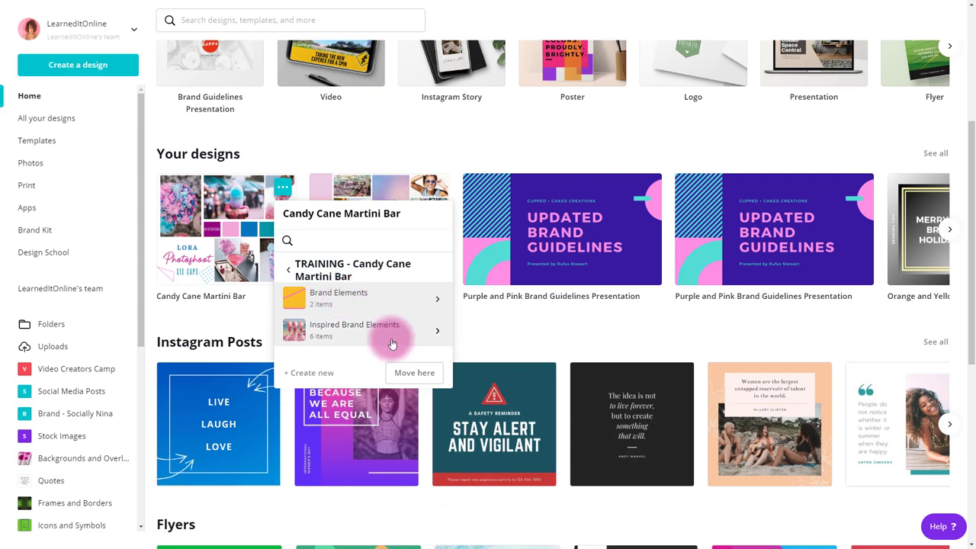
pyautogui.click(414, 373)
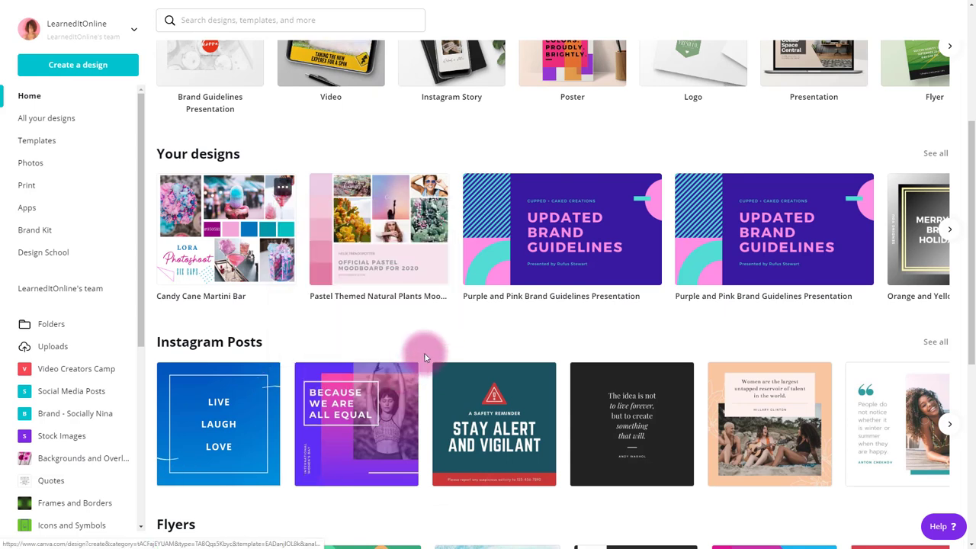